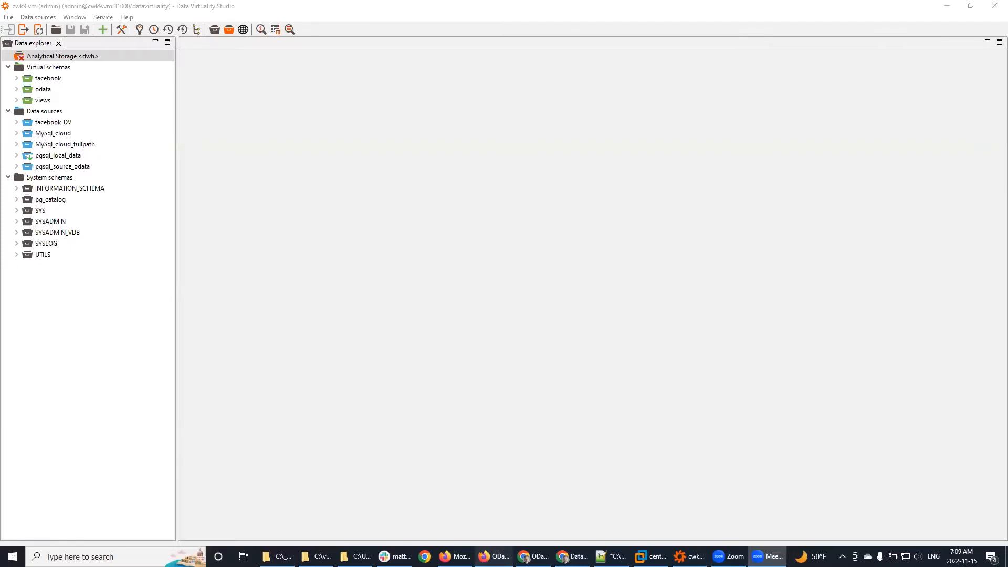
# Step: Bring the Firefox window with the odata.org home page to the front
pyautogui.click(493, 556)
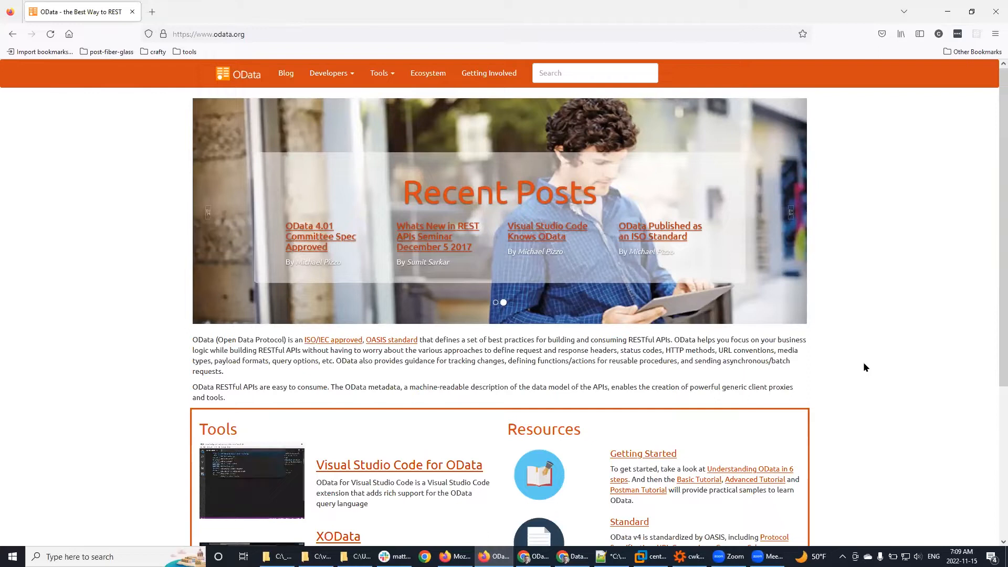
# Step: Open the OData Basic Tutorial and highlight the serviceRoot/People('russellwhyte') request path
pyautogui.click(696, 478)
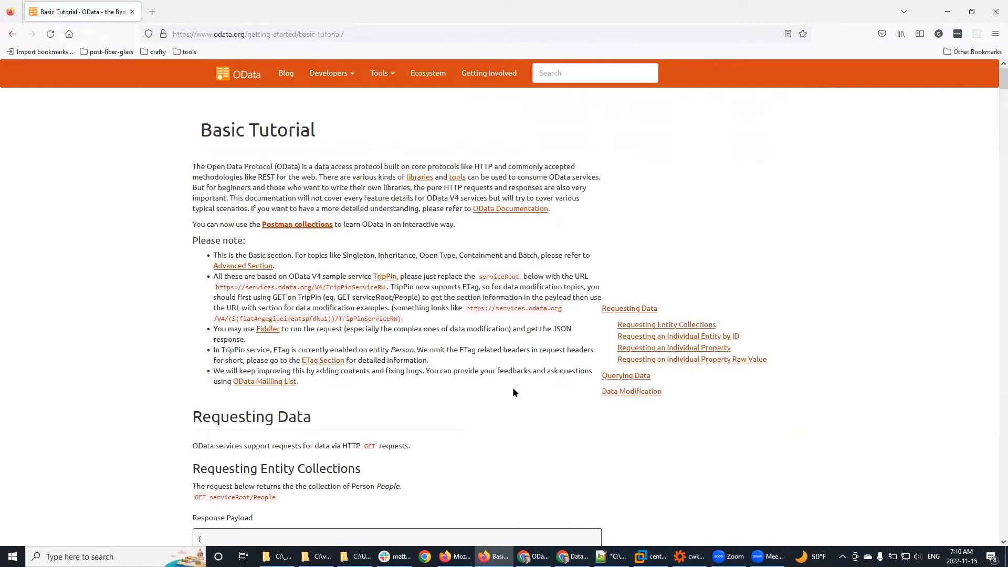
pyautogui.scroll(-6, 512, 392)
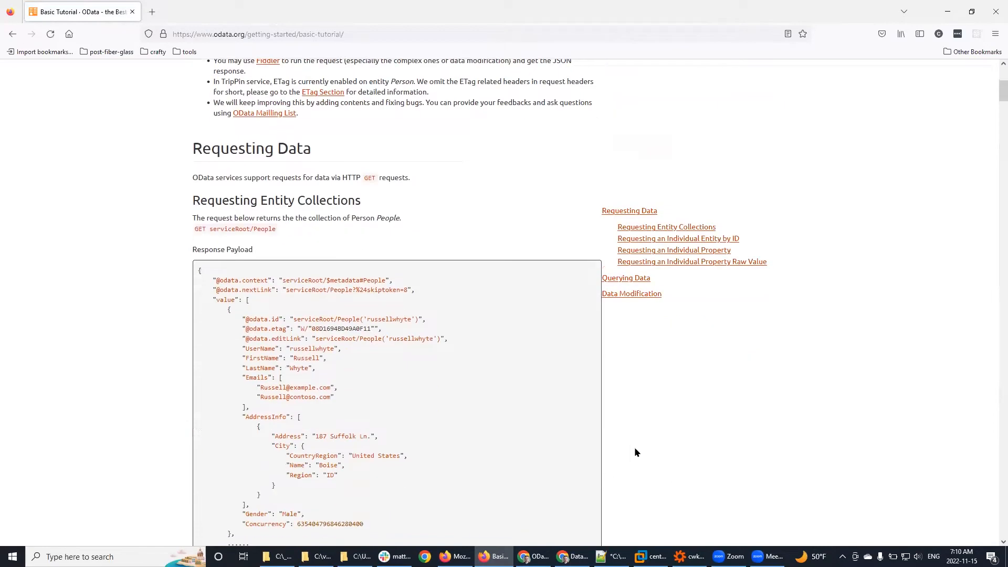
pyautogui.scroll(-1, 133, 395)
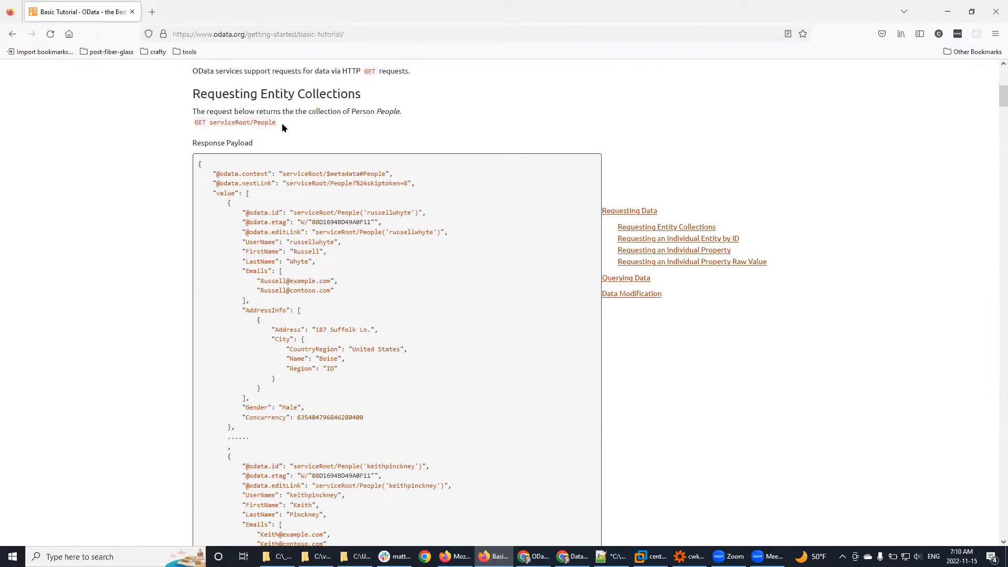
pyautogui.scroll(-9, 153, 334)
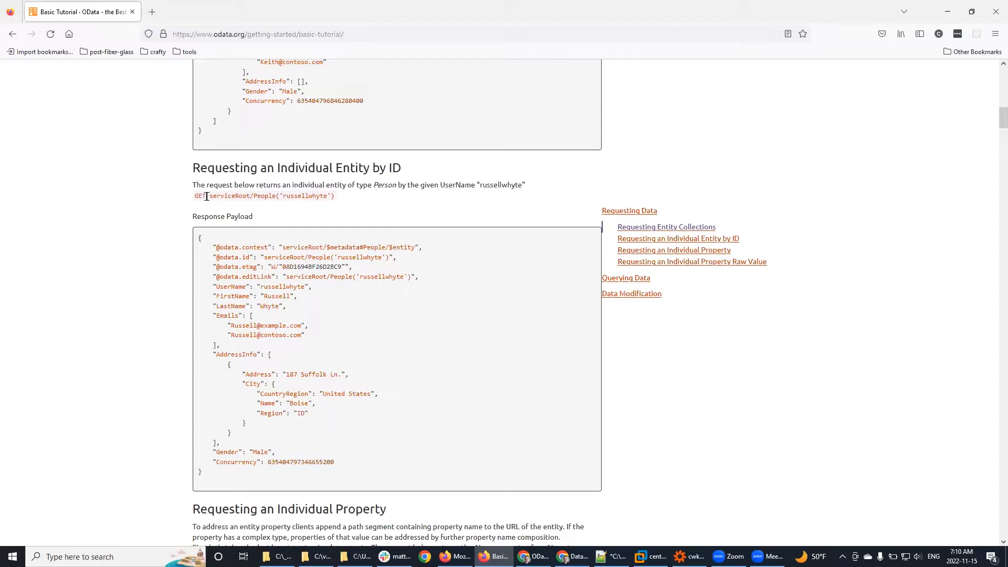
pyautogui.moveTo(206, 196); pyautogui.dragTo(339, 199)
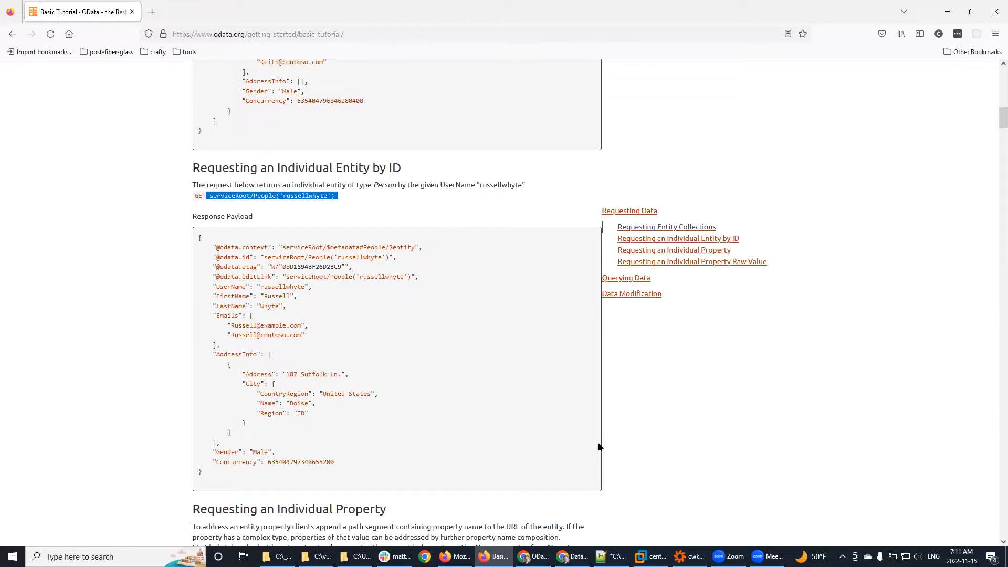
pyautogui.moveTo(493, 557)
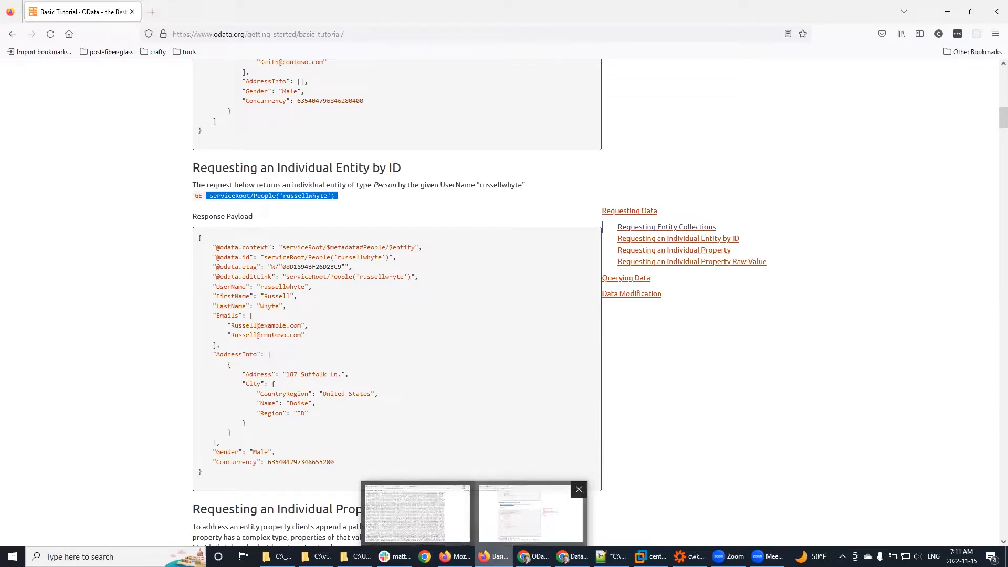
# Step: Open the Data Virtuality 3 documentation in a new browser tab
pyautogui.click(150, 11)
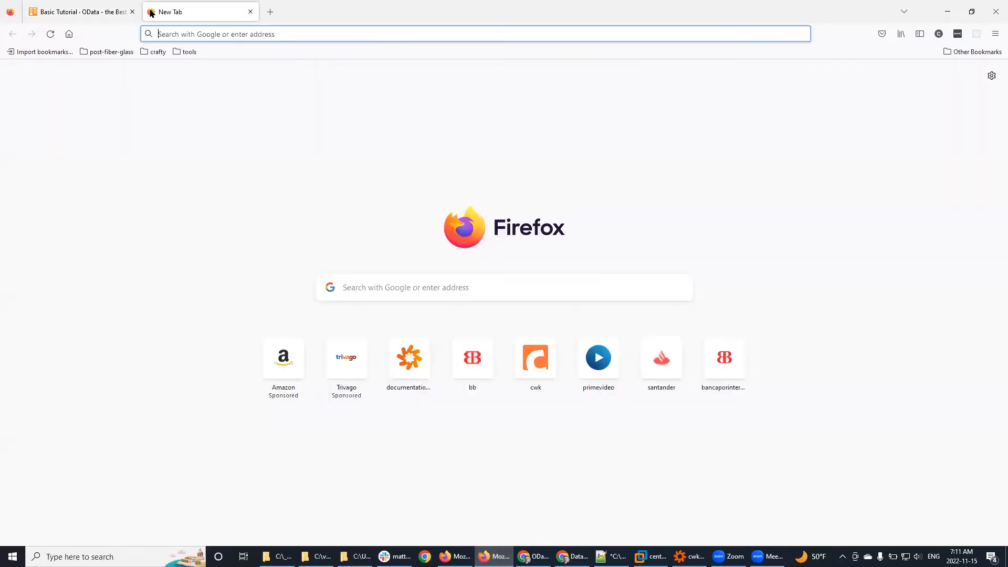
pyautogui.click(408, 375)
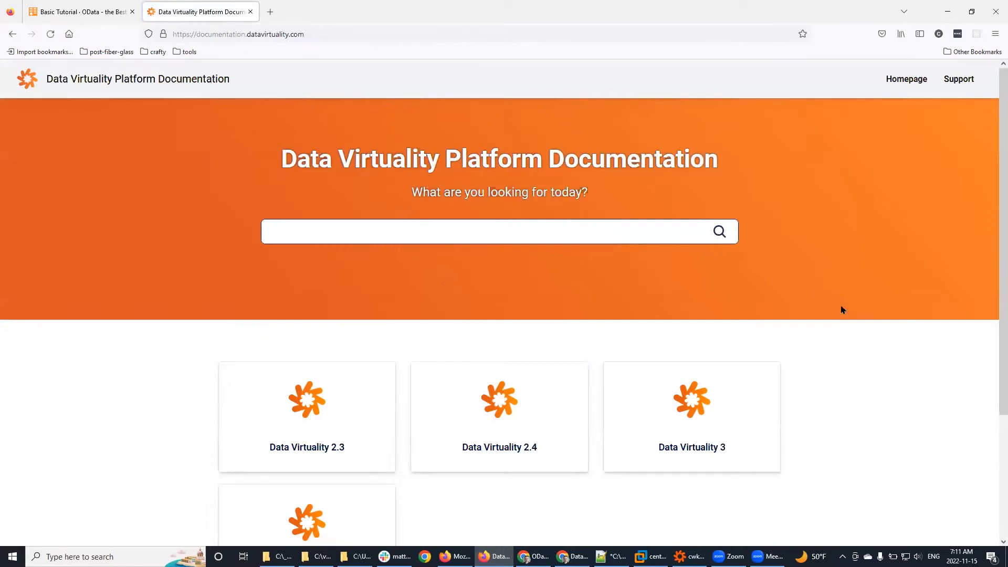
pyautogui.click(686, 437)
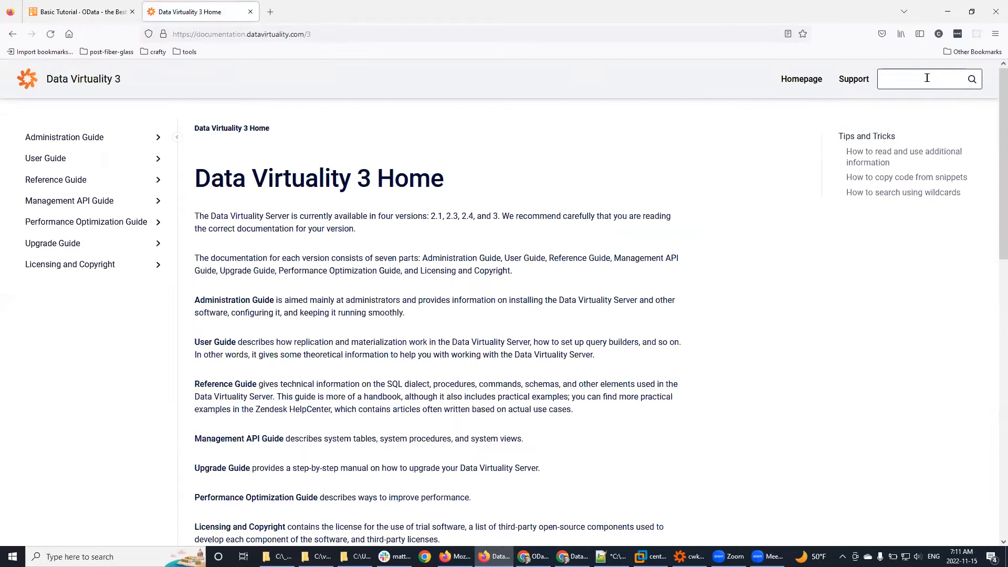
# Step: Search the docs for odata and read the OData page's Query Options section
pyautogui.click(927, 78)
pyautogui.write('os')
pyautogui.write('ata')
pyautogui.press('Return')
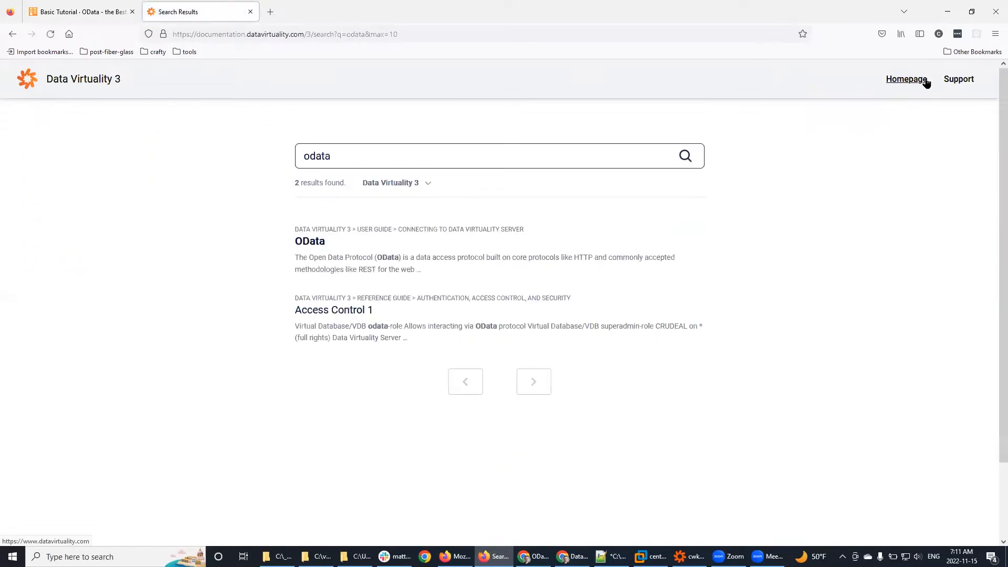
pyautogui.click(407, 263)
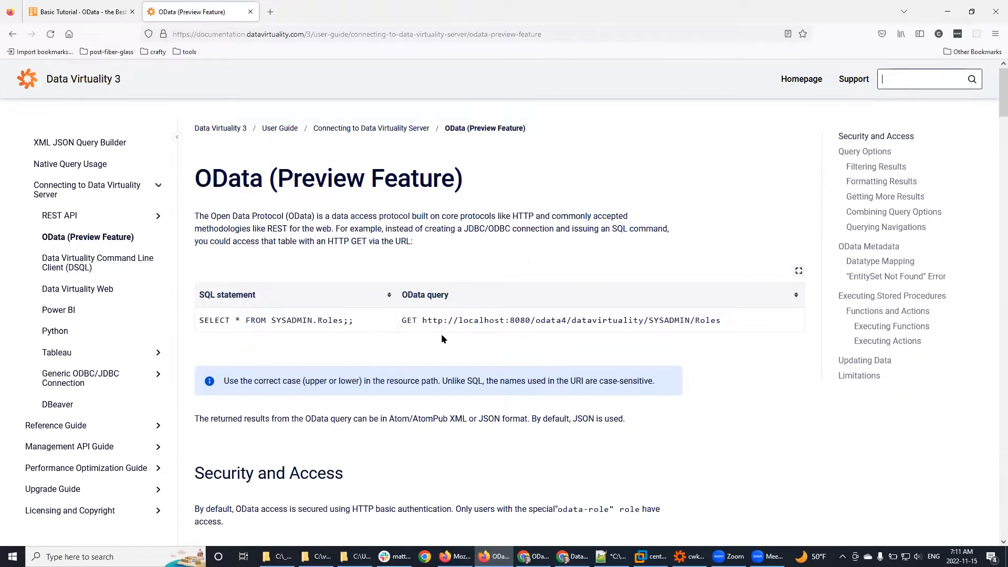
pyautogui.scroll(-2, 444, 338)
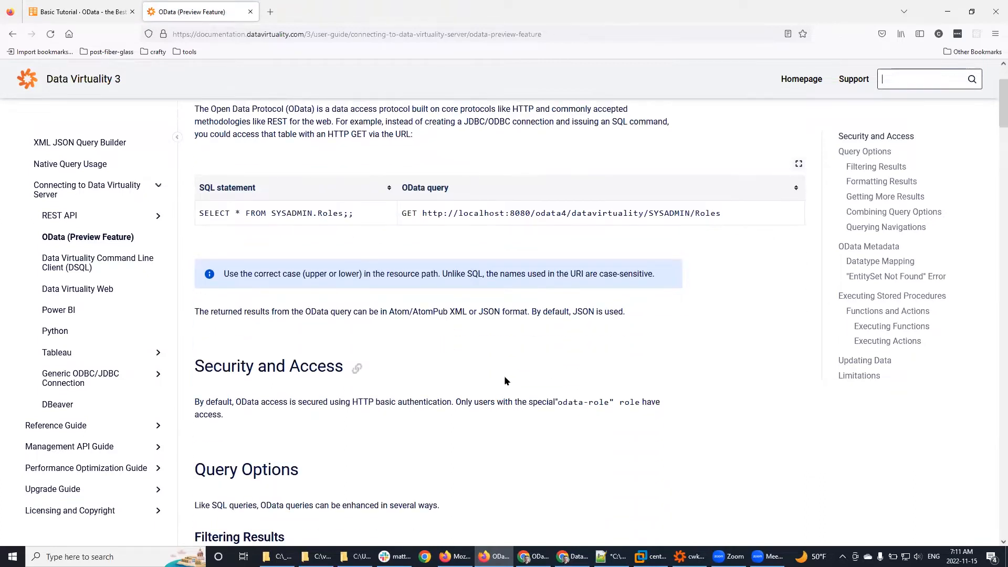
pyautogui.scroll(-4, 504, 376)
pyautogui.scroll(-4, 527, 332)
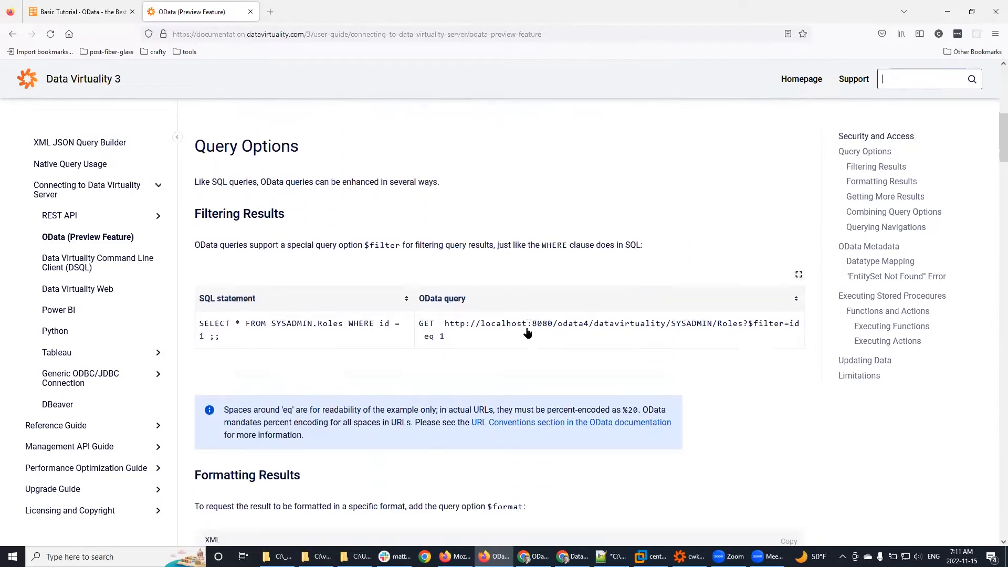
pyautogui.scroll(-5, 567, 419)
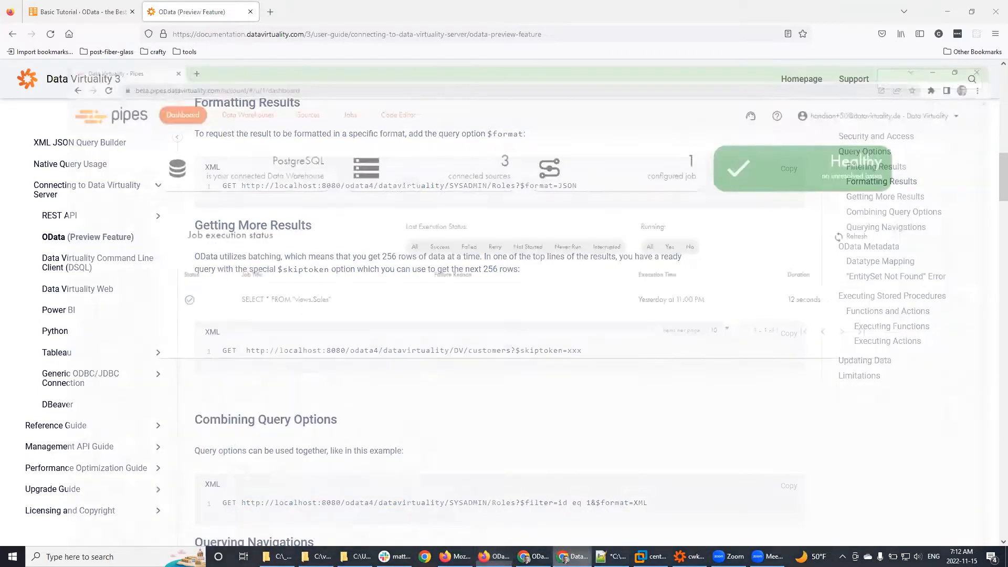
# Step: In the Pipes window, switch to a different account and check its Code Editor, Sources and Data Warehouses
pyautogui.click(573, 557)
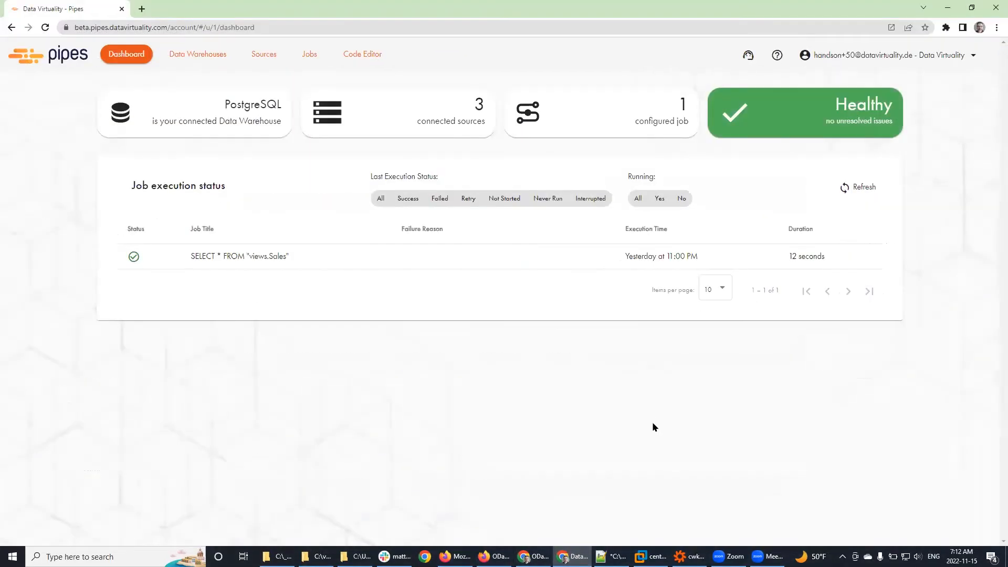
pyautogui.click(894, 58)
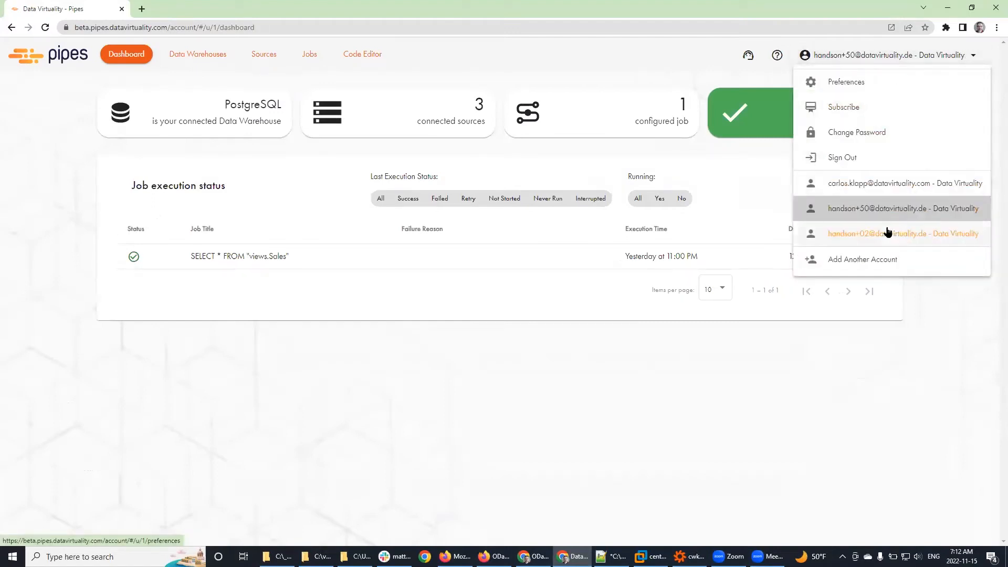
pyautogui.click(593, 449)
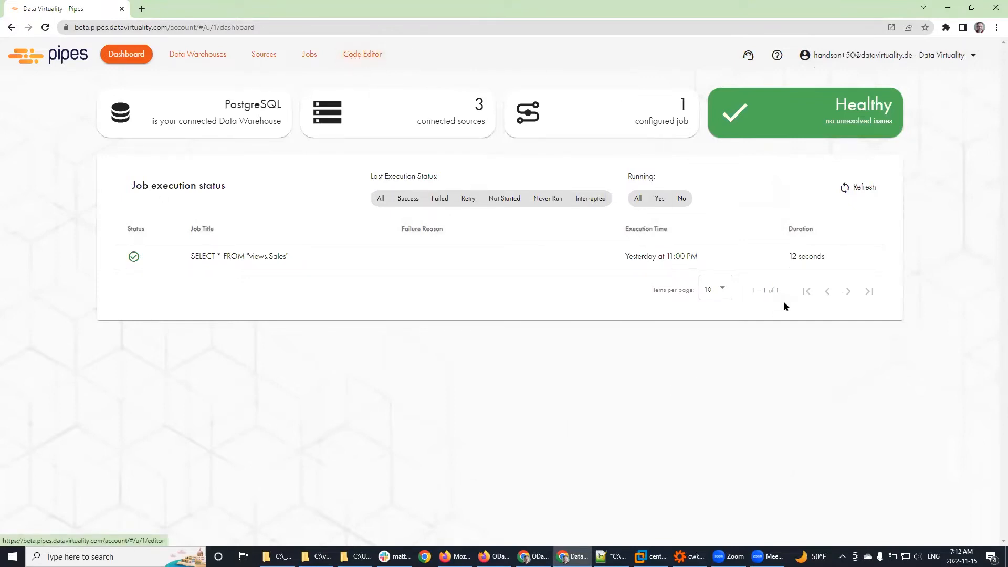
pyautogui.click(874, 59)
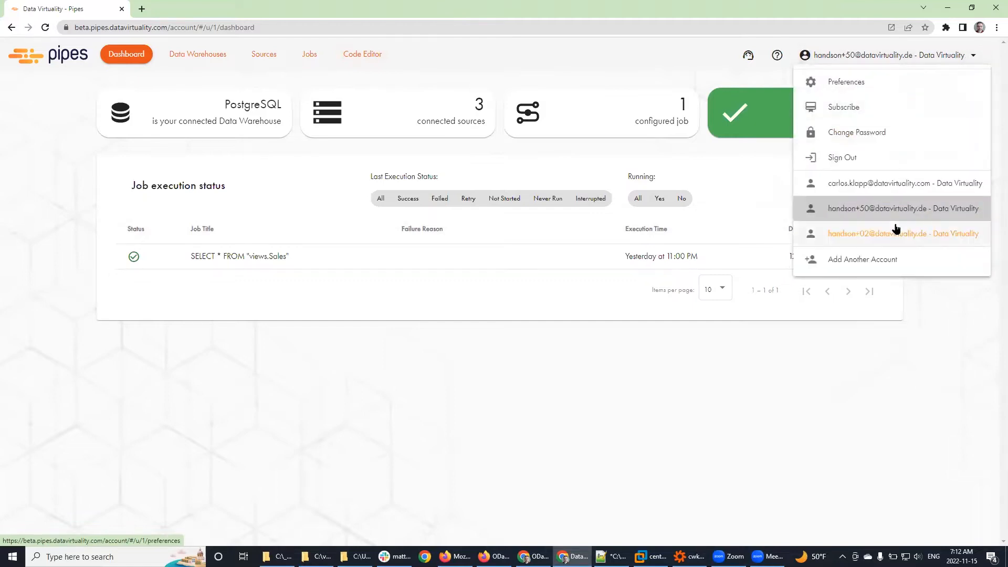
pyautogui.click(883, 185)
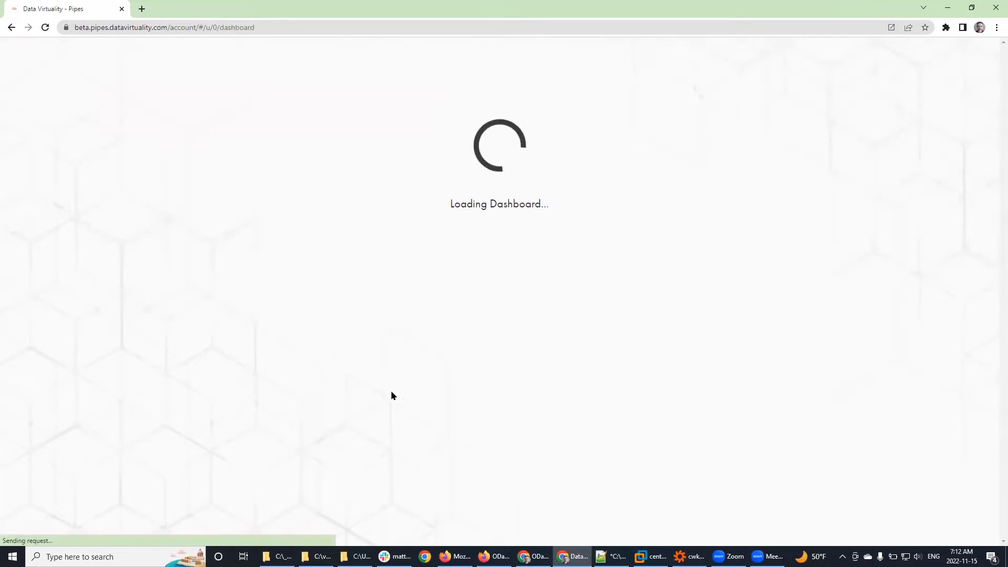
pyautogui.click(361, 53)
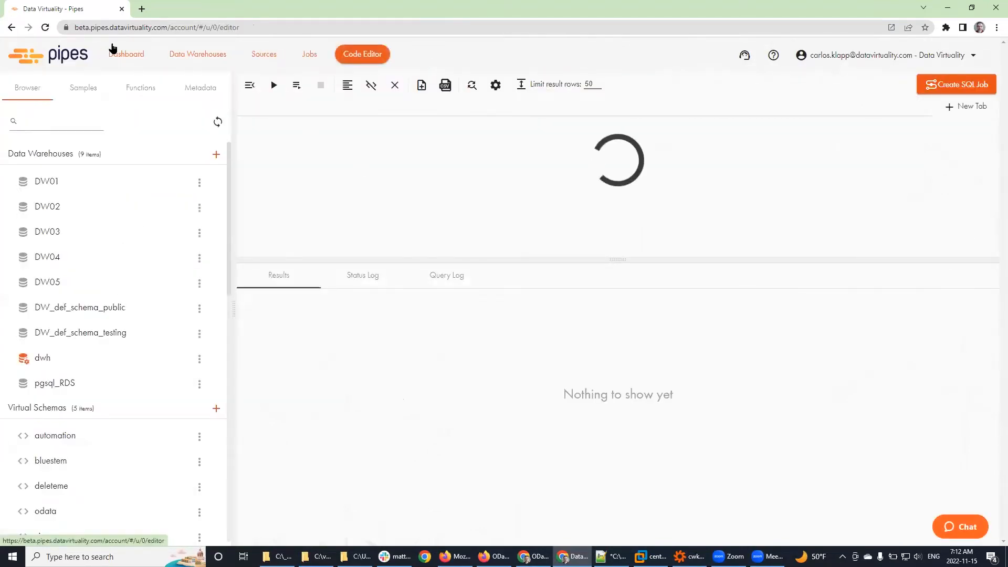
pyautogui.click(264, 53)
pyautogui.click(193, 54)
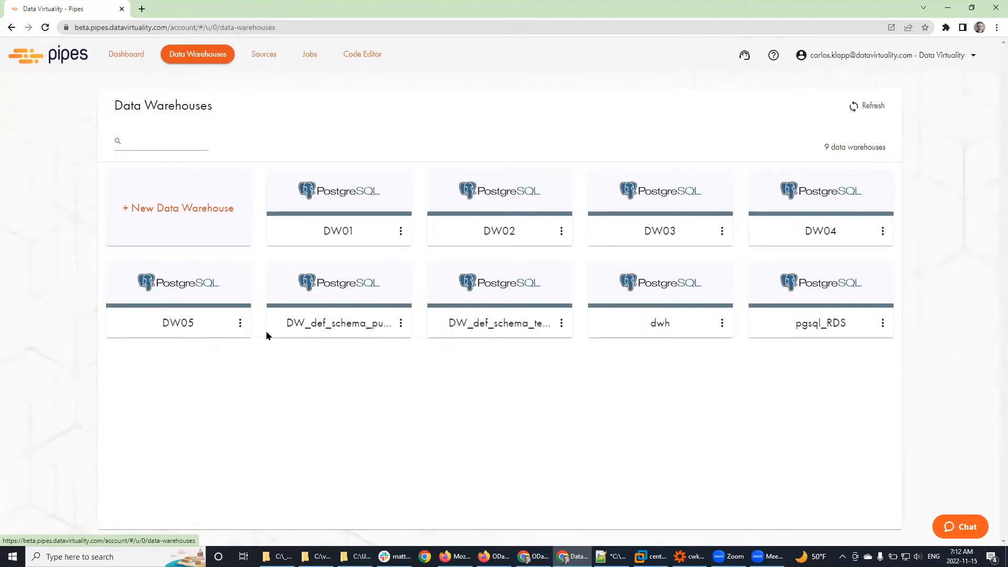
# Step: Return to the second account's Data Warehouses, then change to the third account
pyautogui.click(861, 56)
pyautogui.click(873, 231)
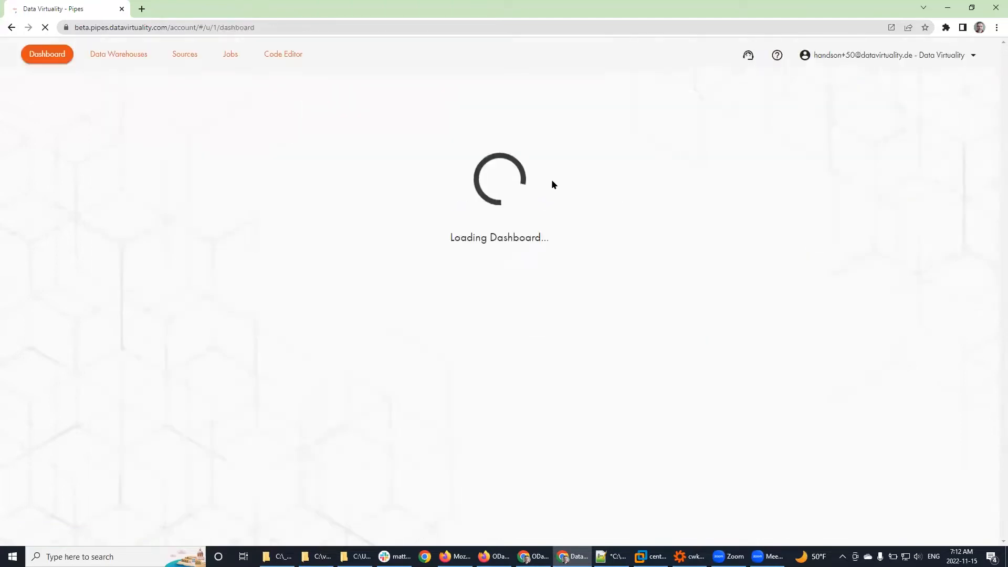
pyautogui.click(186, 52)
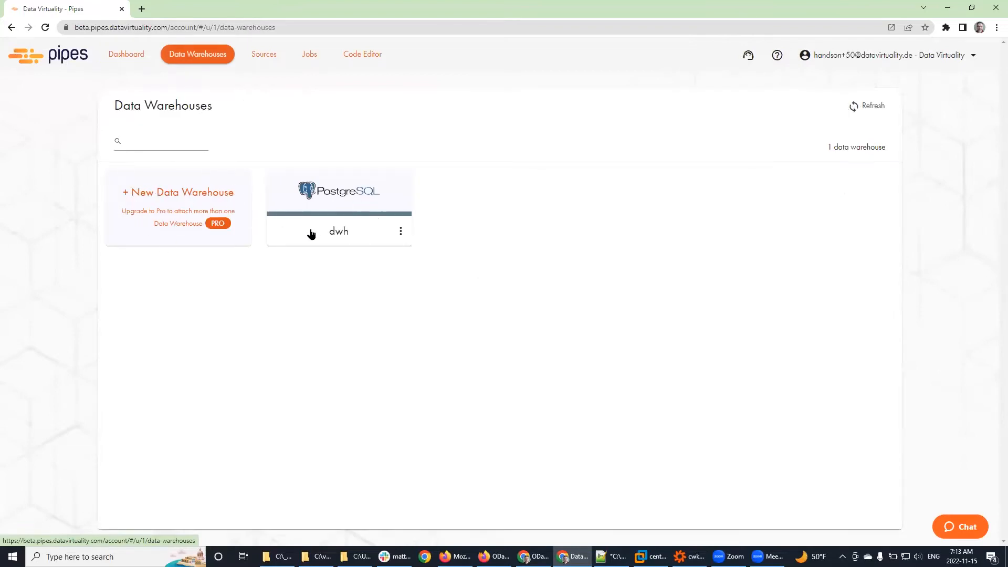
pyautogui.click(851, 56)
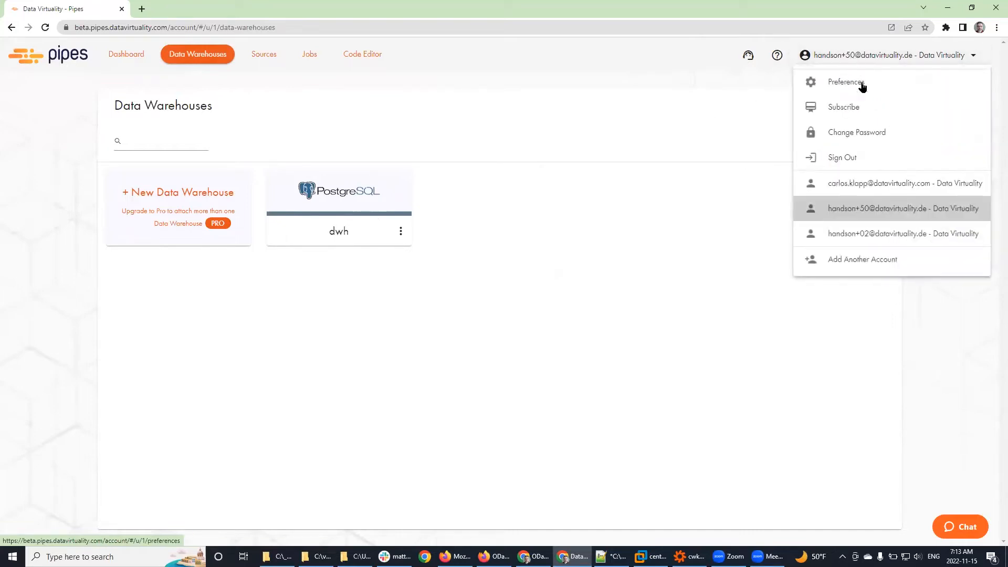
pyautogui.click(884, 233)
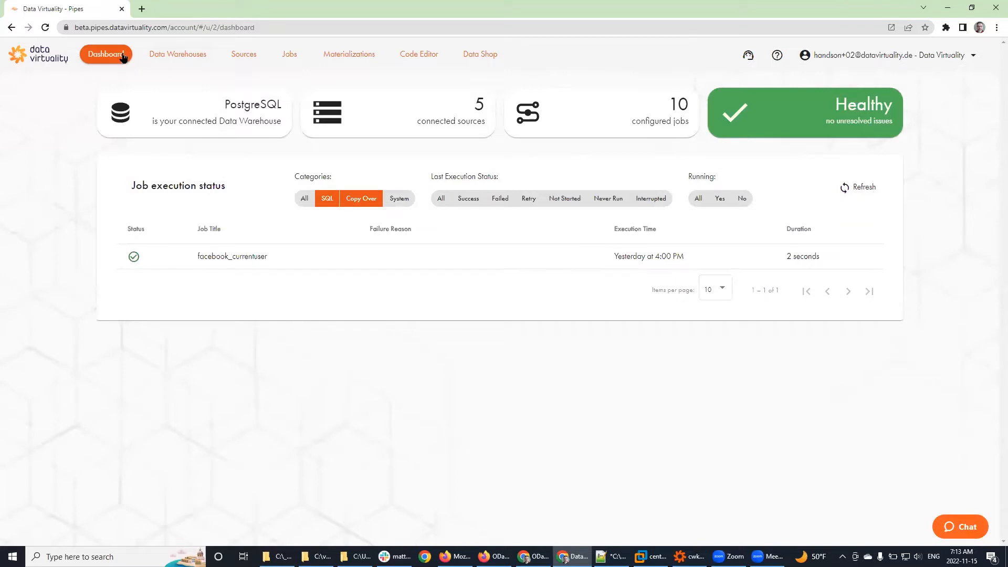
# Step: Browse Data Warehouses, Sources, Jobs, Materializations, Code Editor and Data Shop, then return to Studio
pyautogui.click(164, 58)
pyautogui.click(244, 55)
pyautogui.click(290, 56)
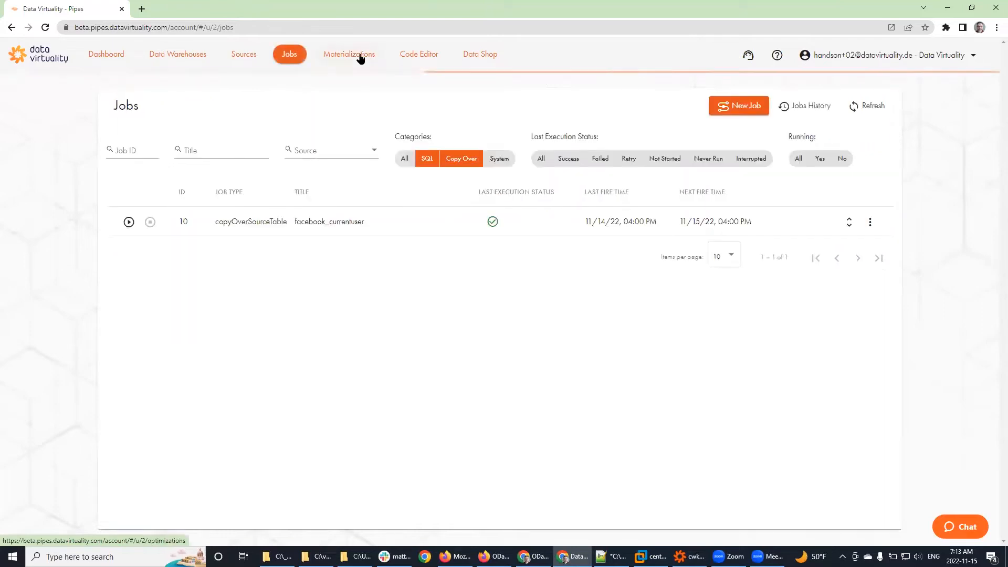
pyautogui.click(360, 58)
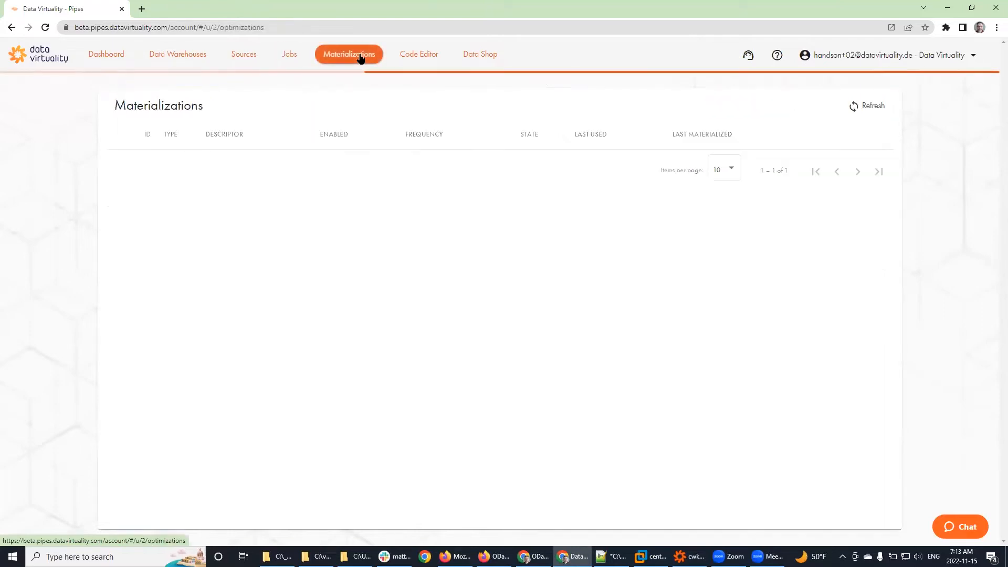
pyautogui.click(413, 59)
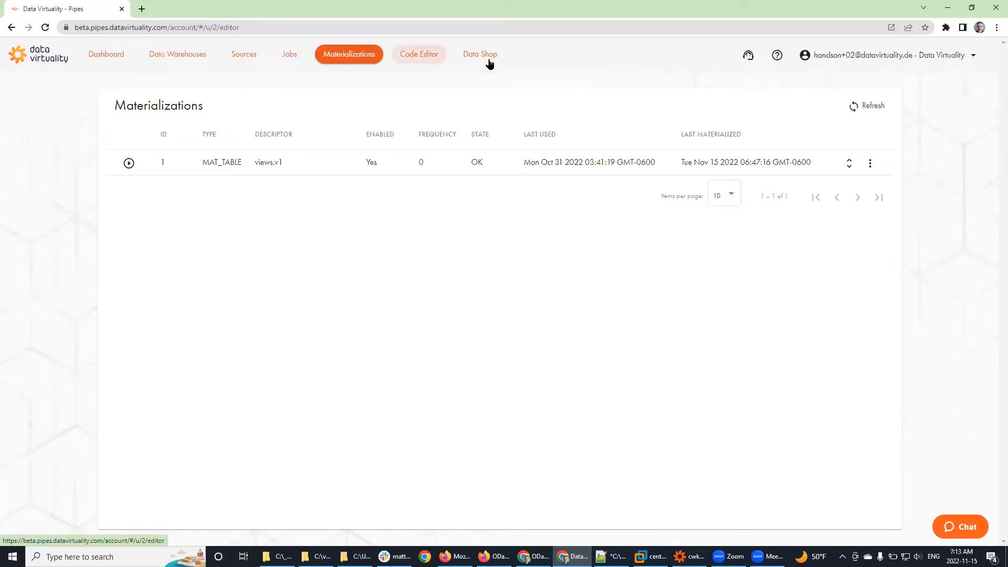
pyautogui.click(486, 58)
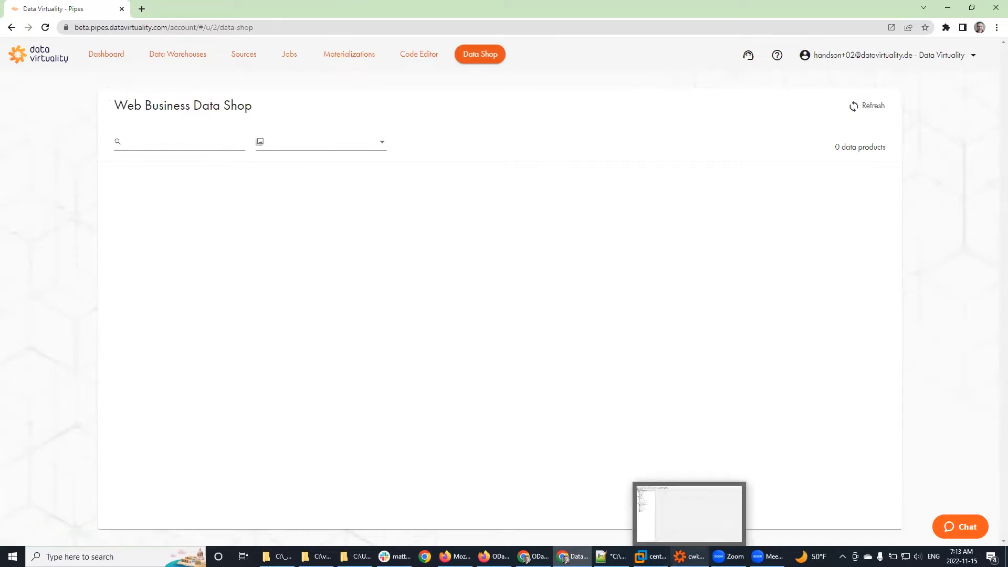
pyautogui.click(689, 556)
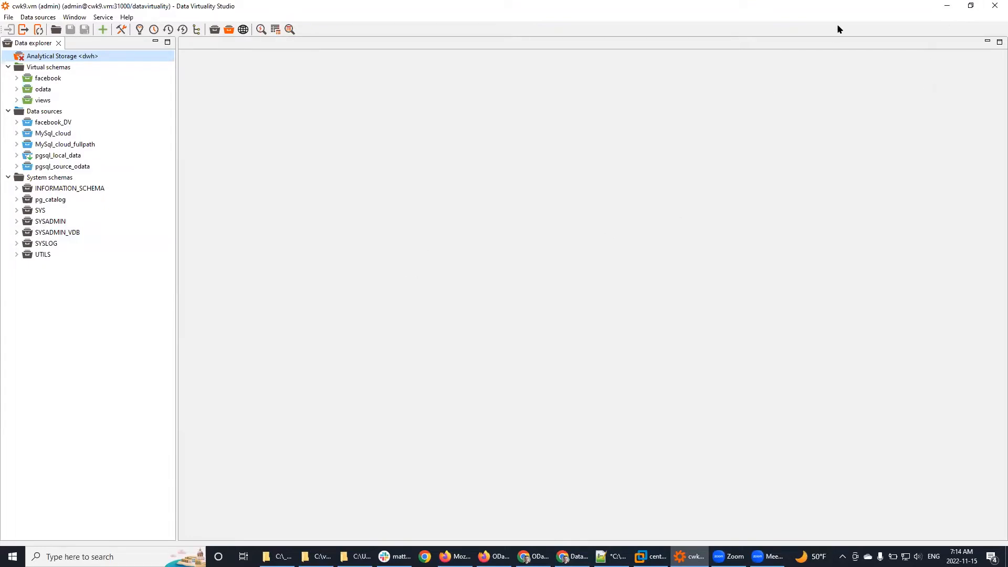
pyautogui.click(947, 7)
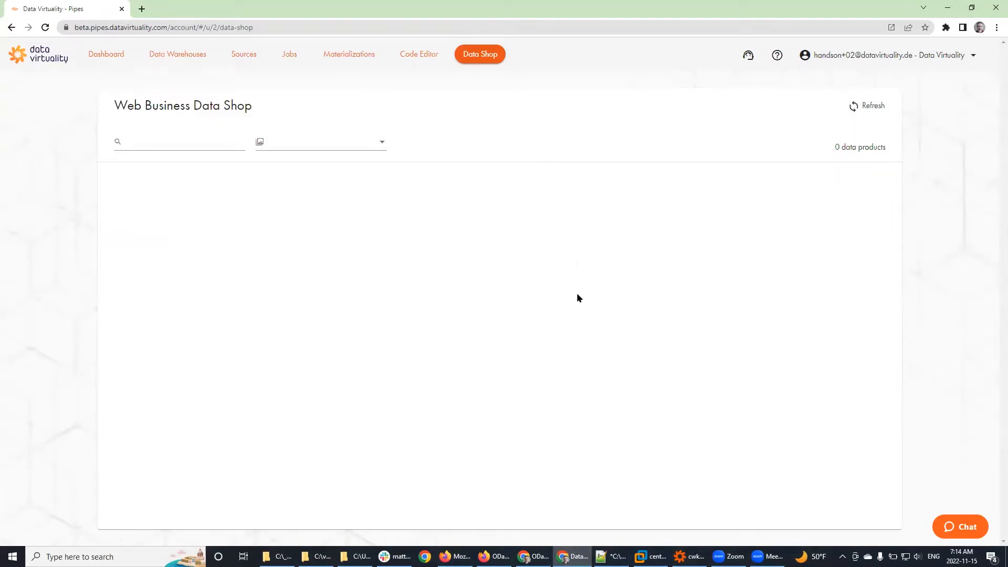
pyautogui.moveTo(768, 555)
pyautogui.click(689, 556)
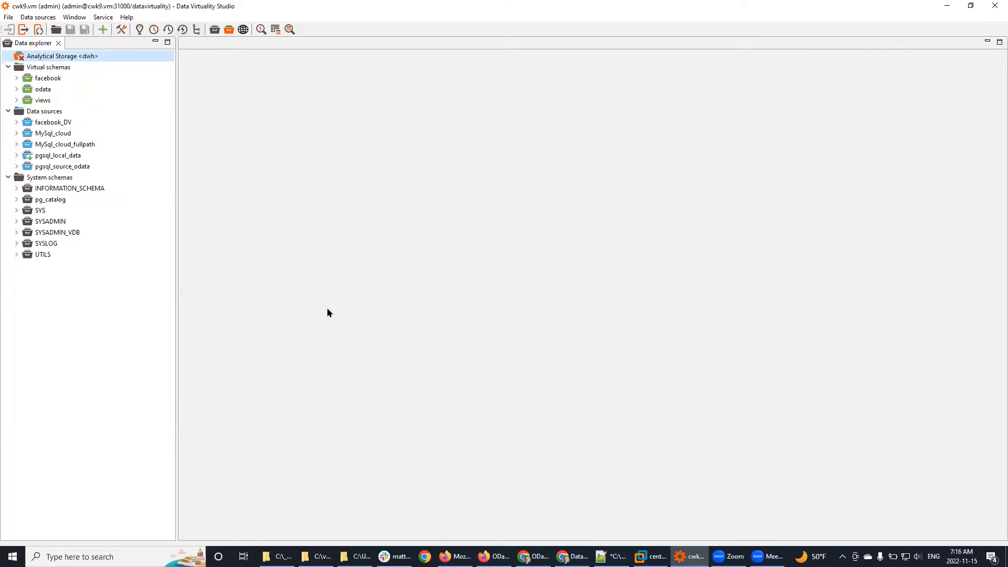
# Step: Launch Excel with a blank Book1 and show Data > Get Data > From Other Sources
pyautogui.click(13, 557)
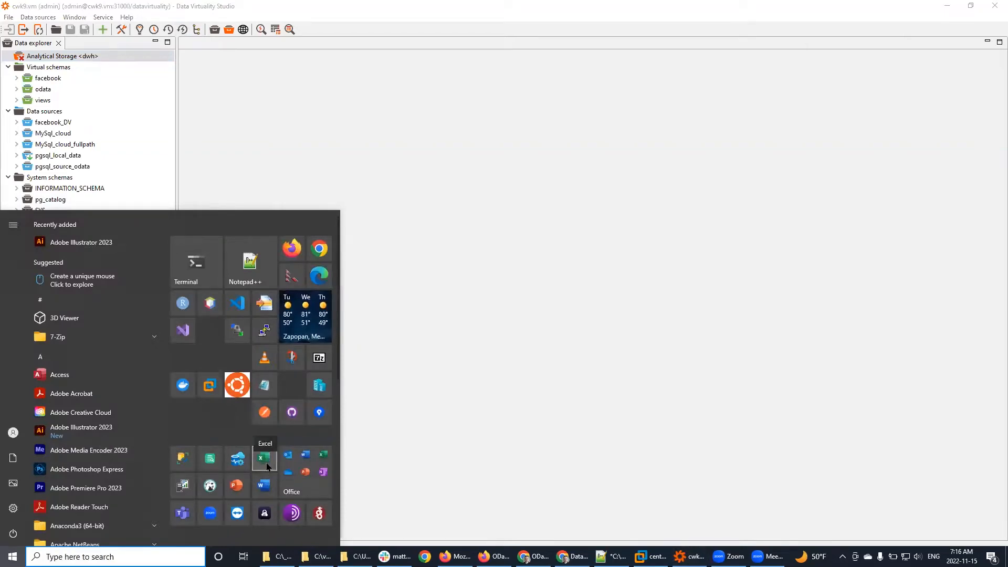
pyautogui.click(264, 459)
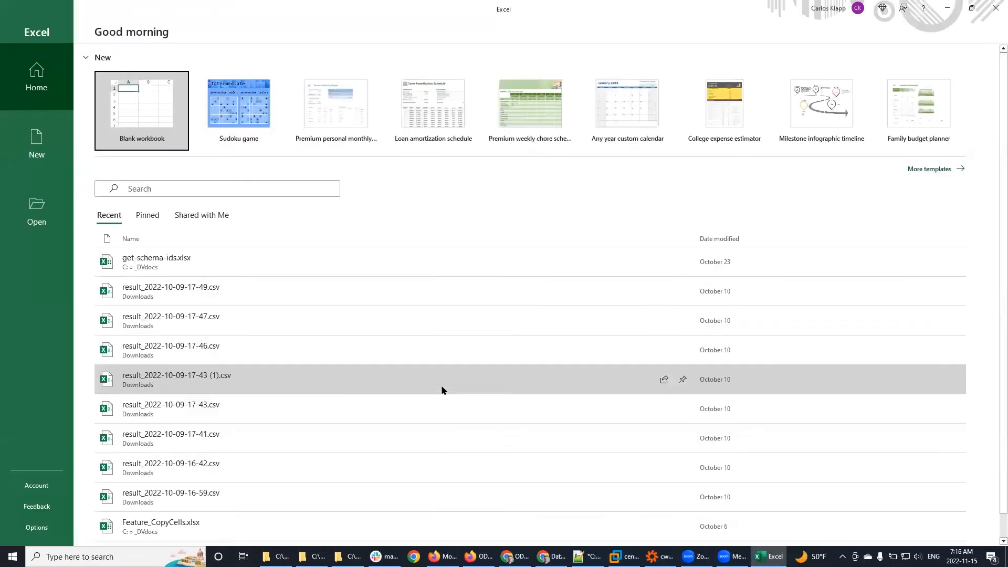
pyautogui.click(127, 111)
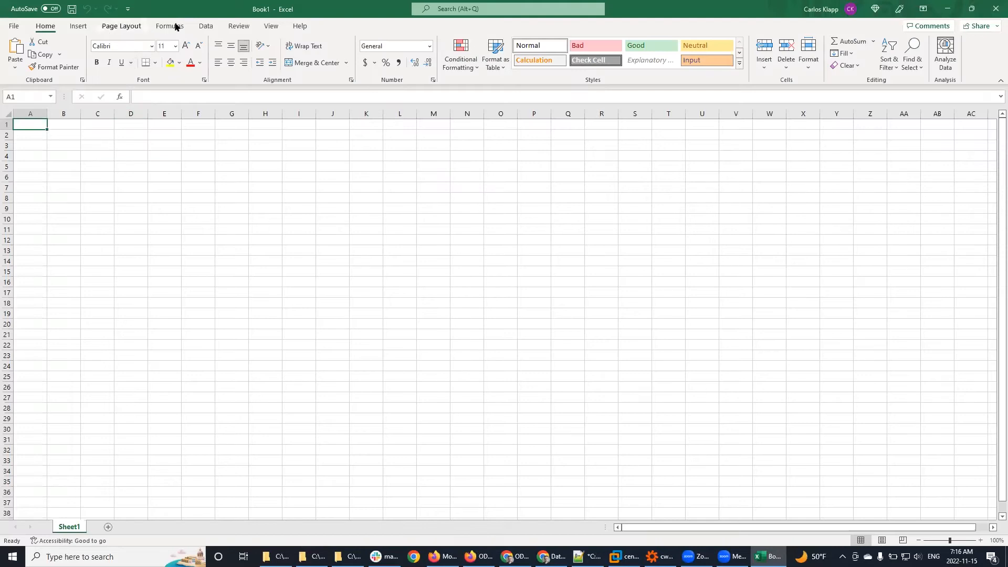
pyautogui.click(212, 26)
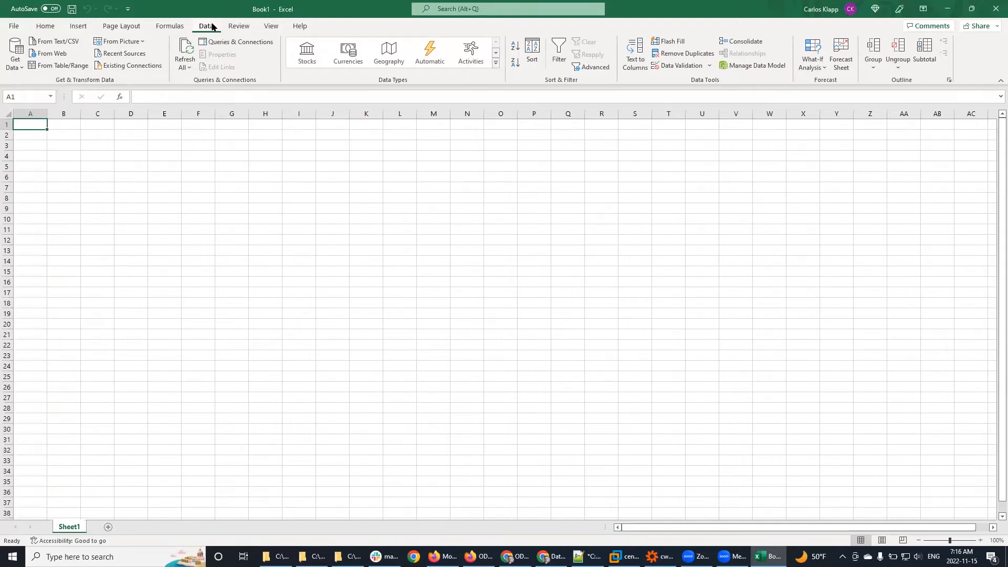
pyautogui.click(14, 49)
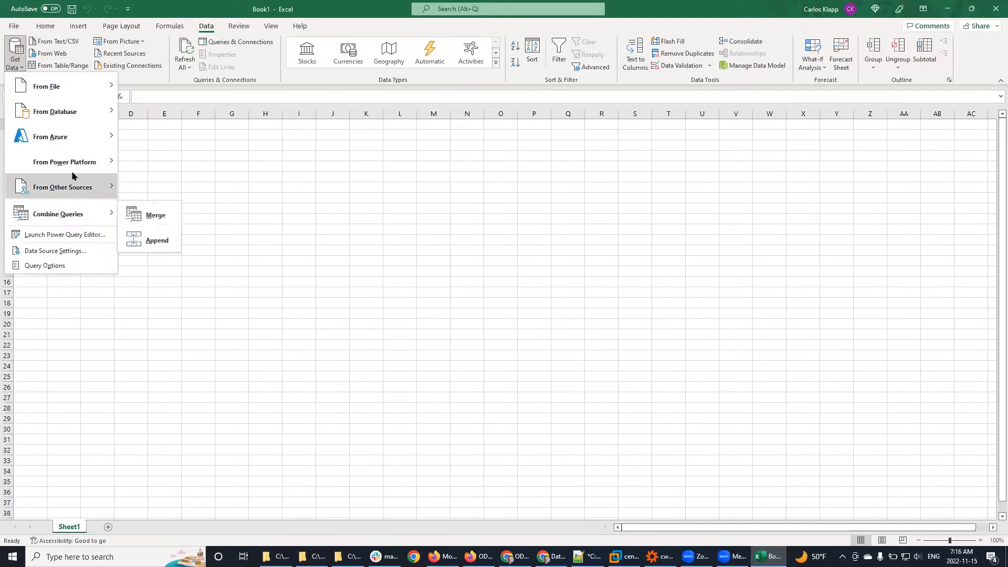
pyautogui.moveTo(70, 166)
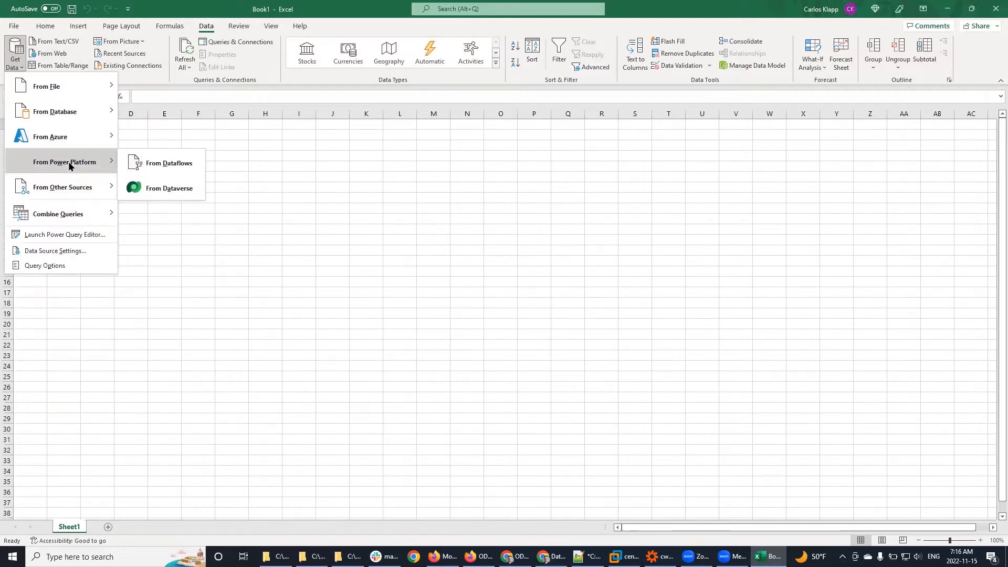
pyautogui.moveTo(73, 189)
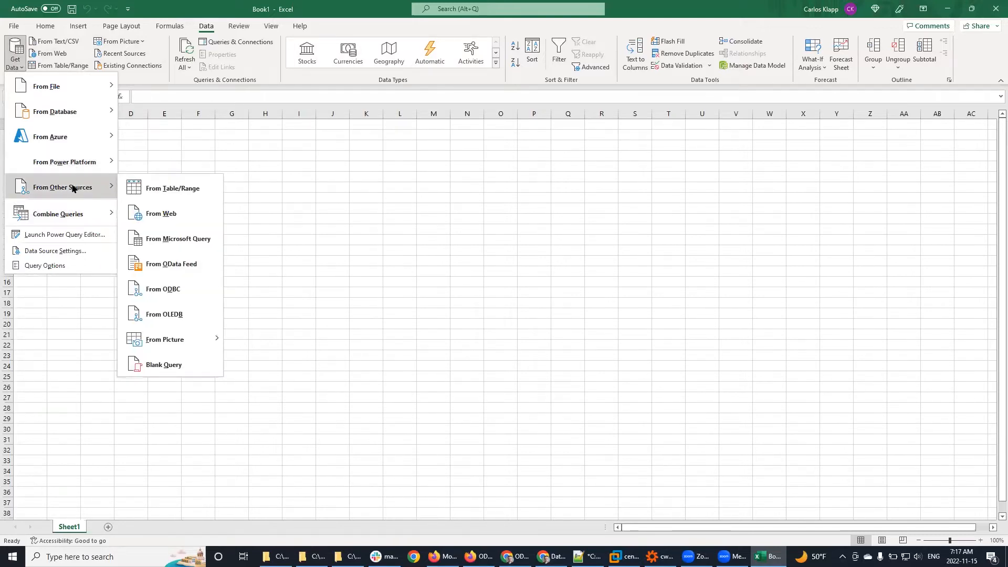
# Step: Choose From OData Feed to bring up the empty Basic URL dialog
pyautogui.click(165, 266)
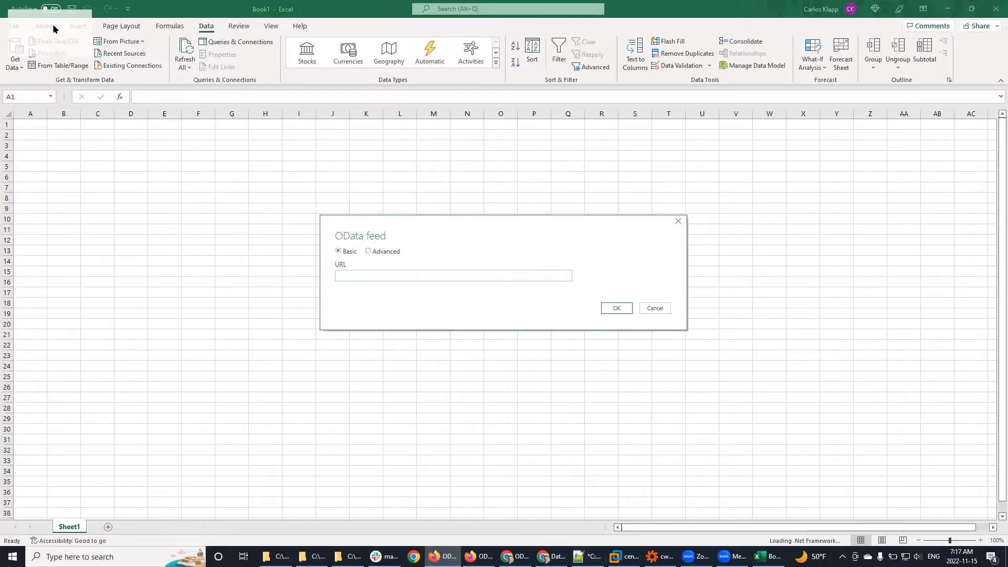
pyautogui.hotkey('alt', 'Tab')
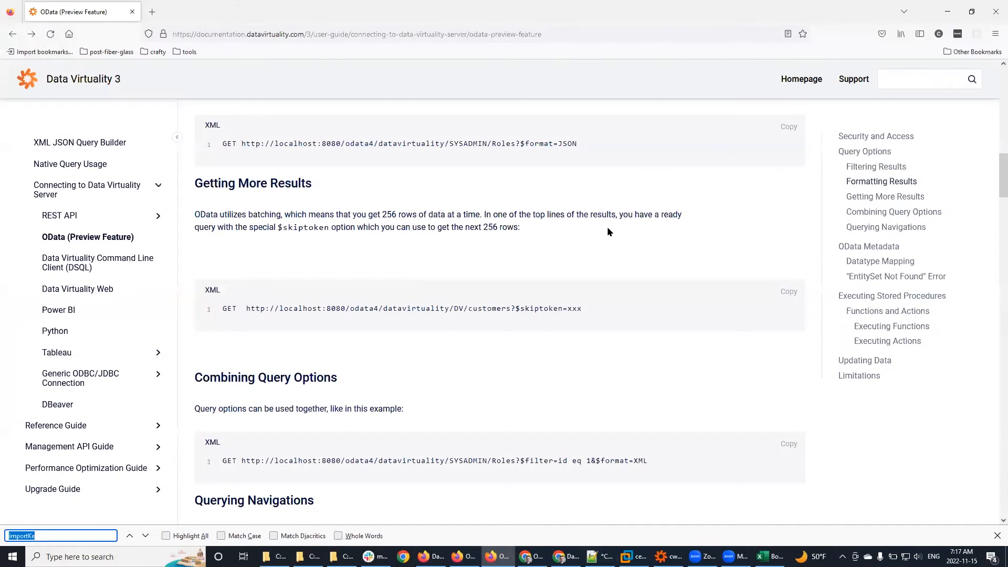
pyautogui.scroll(10, 610, 286)
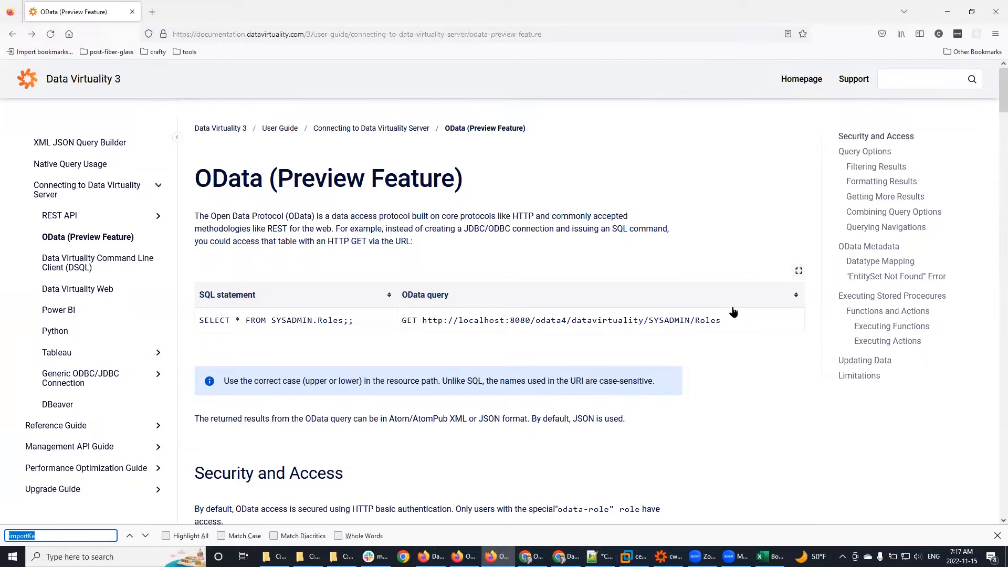
pyautogui.moveTo(733, 317); pyautogui.dragTo(424, 320)
pyautogui.hotkey('ctrl', 'c')
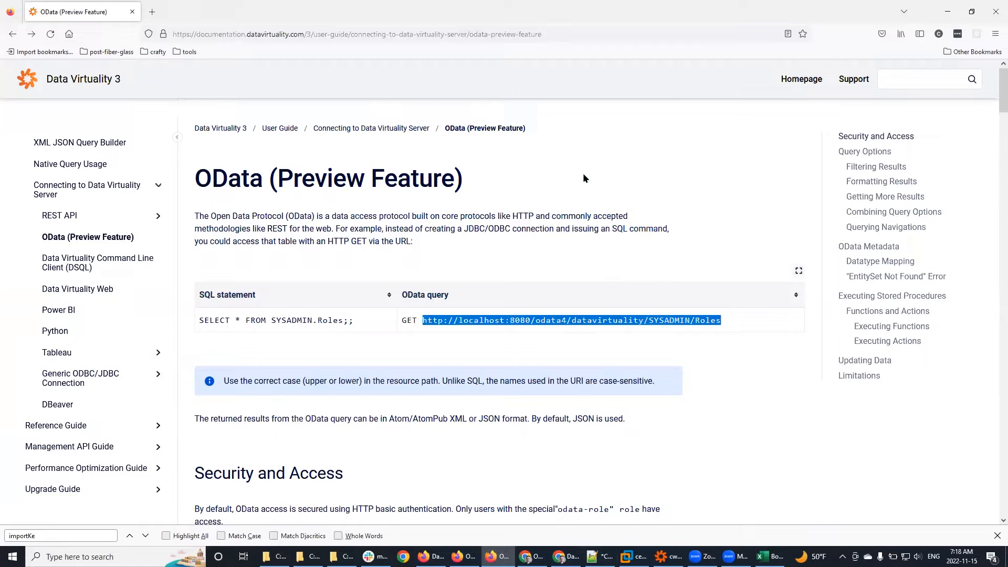
pyautogui.hotkey('alt', 'Tab')
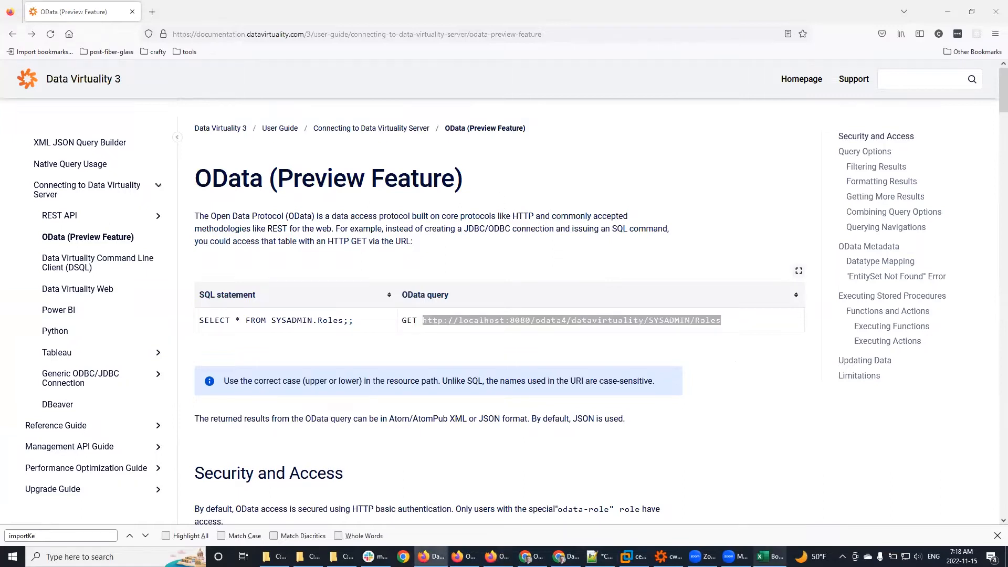
pyautogui.click(770, 556)
pyautogui.click(440, 279)
# Step: Paste the Roles URL, replace localhost with cwk9.vm, then switch to Data Virtuality Studio
pyautogui.hotkey('ctrl', 'v')
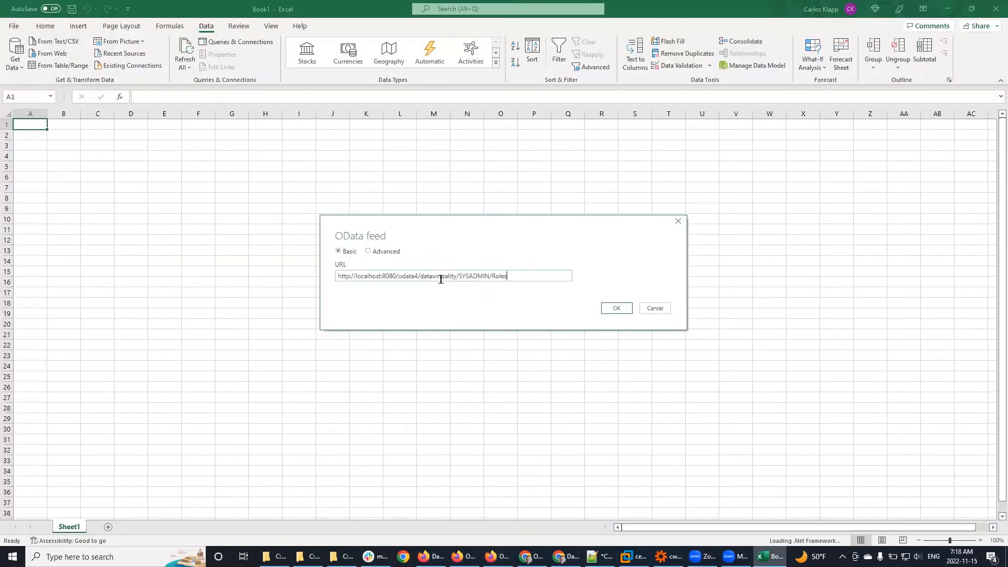
pyautogui.click(376, 277)
pyautogui.press('BackSpace')
pyautogui.press('BackSpace')
pyautogui.press('BackSpace')
pyautogui.press('BackSpace')
pyautogui.press('BackSpace')
pyautogui.press('BackSpace')
pyautogui.press('BackSpace')
pyautogui.press('BackSpace')
pyautogui.write('cwk9.vm')
pyautogui.doubleClick(406, 276)
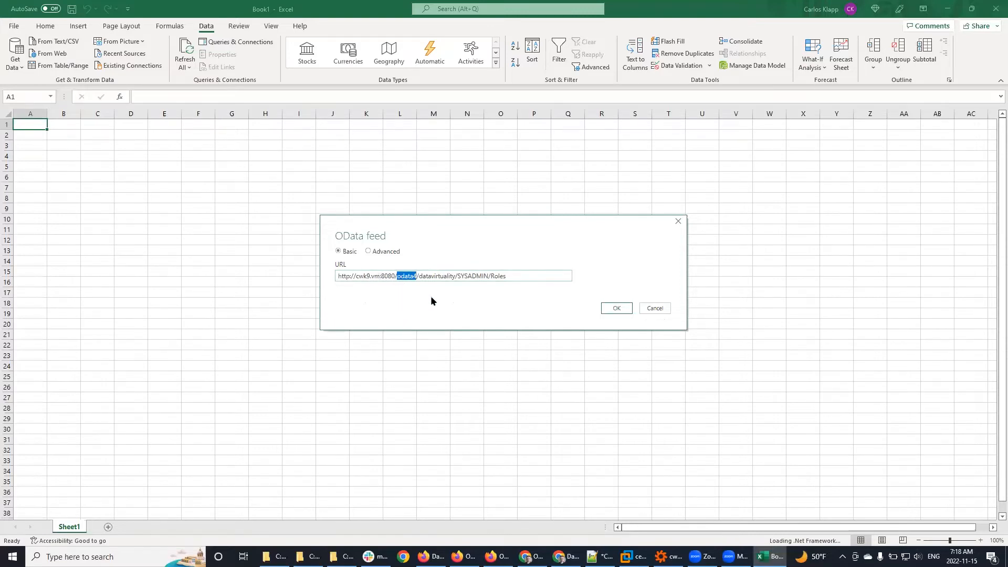
pyautogui.doubleClick(441, 276)
pyautogui.doubleClick(475, 276)
pyautogui.click(668, 557)
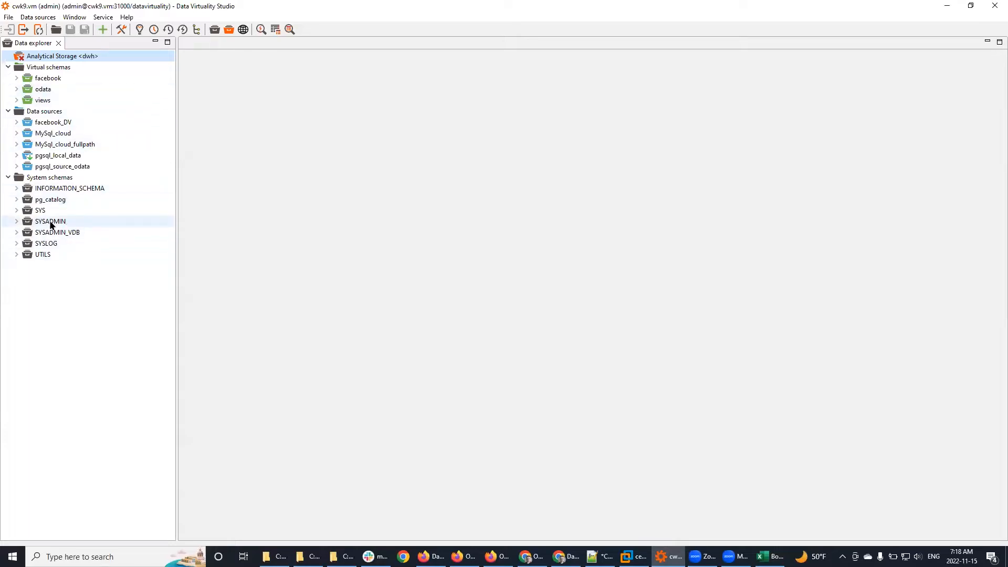
# Step: Preview 500 rows of SYSADMIN.Roles in Studio, then submit the cwk9.vm Roles feed in Excel
pyautogui.click(17, 221)
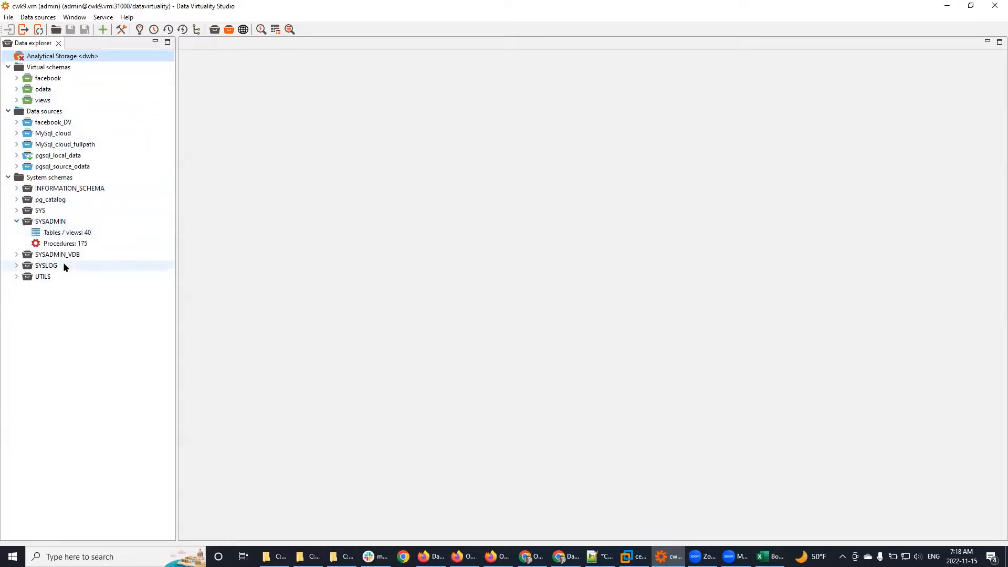
pyautogui.click(68, 237)
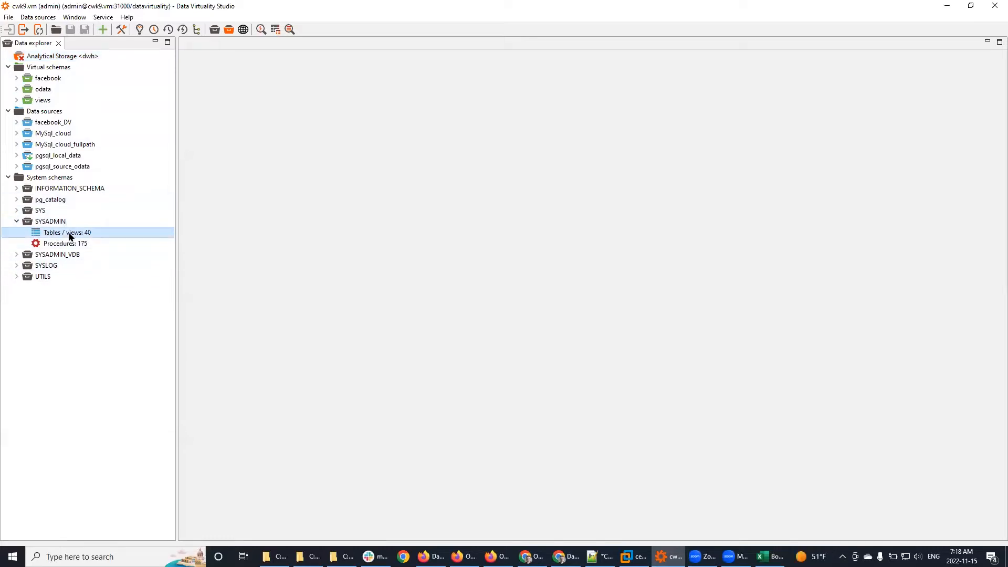
pyautogui.doubleClick(69, 237)
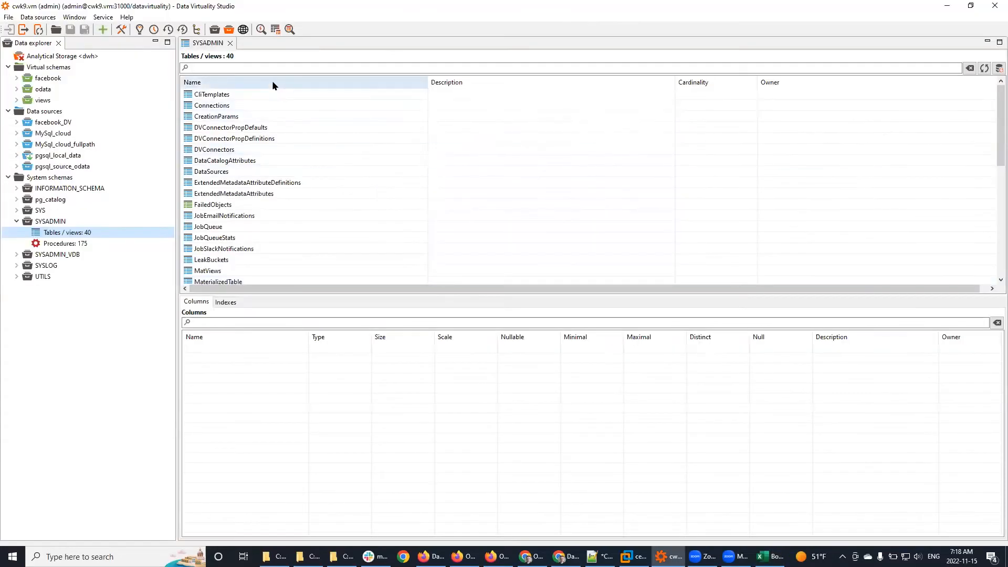
pyautogui.click(265, 68)
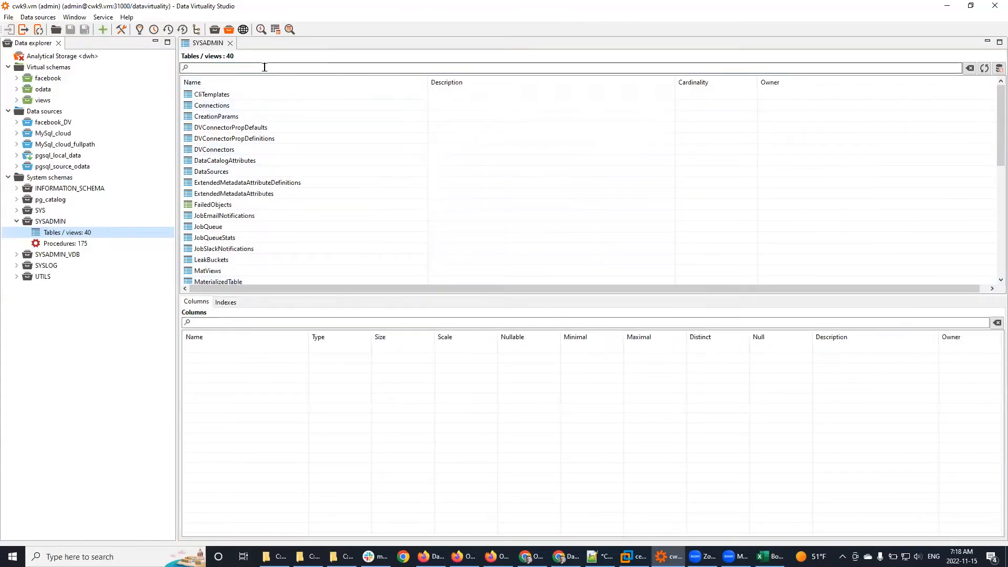
pyautogui.write('roles')
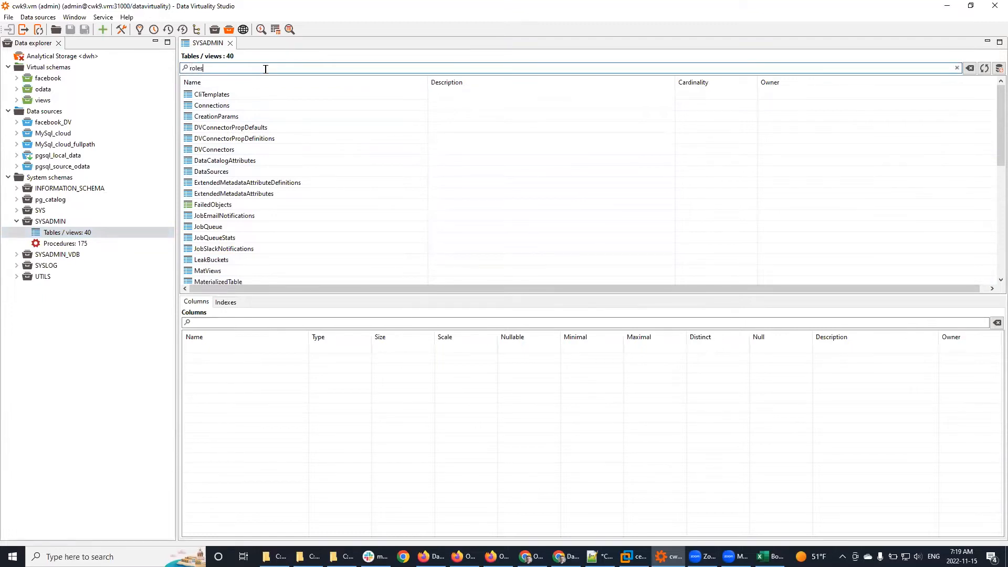
pyautogui.click(204, 94)
pyautogui.rightClick(204, 95)
pyautogui.click(294, 196)
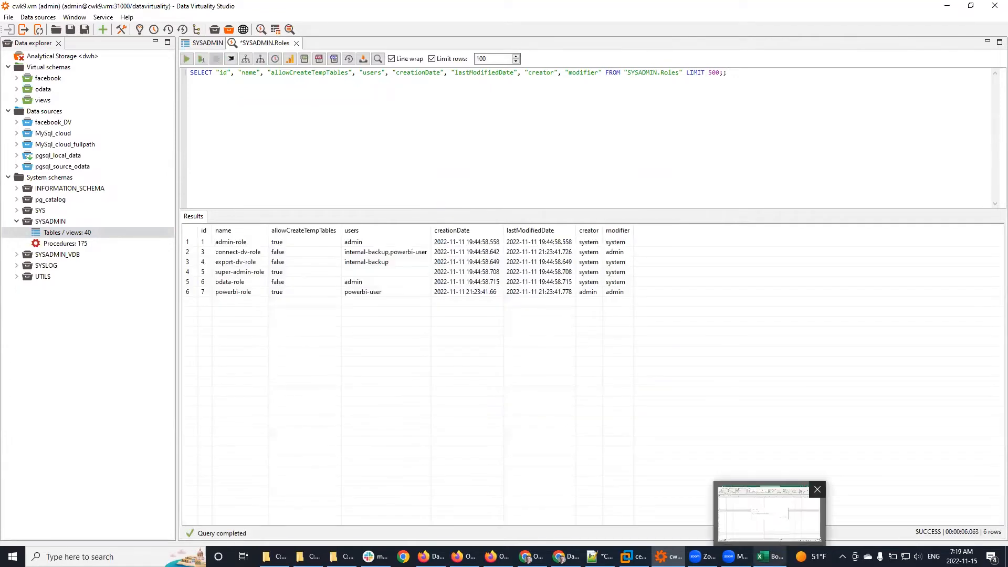
pyautogui.click(769, 556)
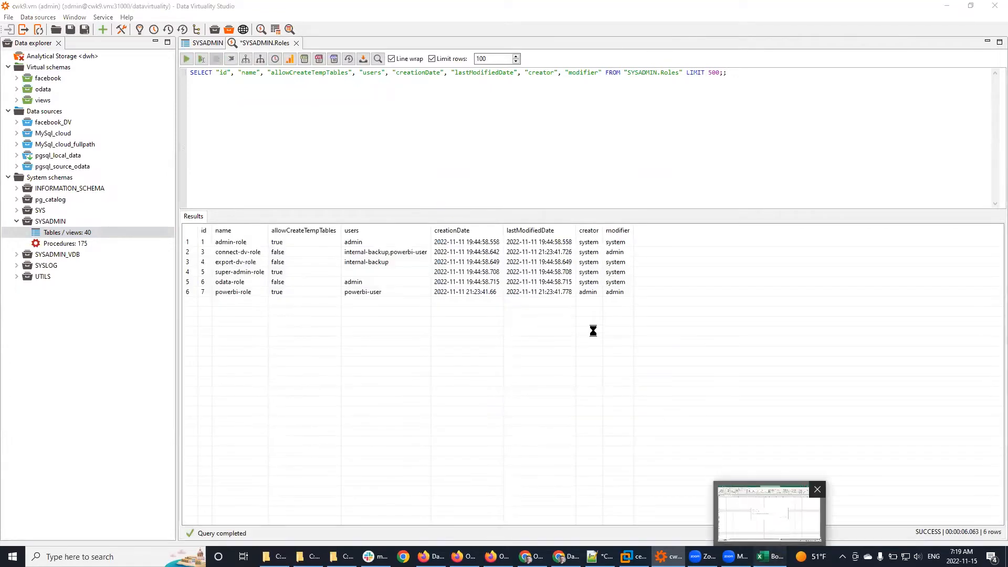
pyautogui.click(615, 310)
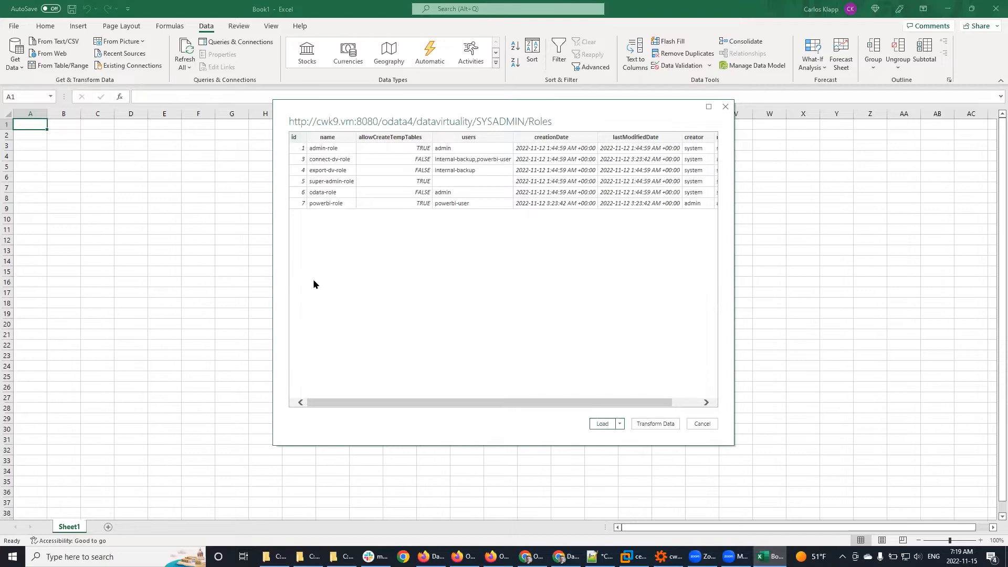
# Step: Load the Roles preview into the workbook as a six-row Query1 table
pyautogui.click(603, 424)
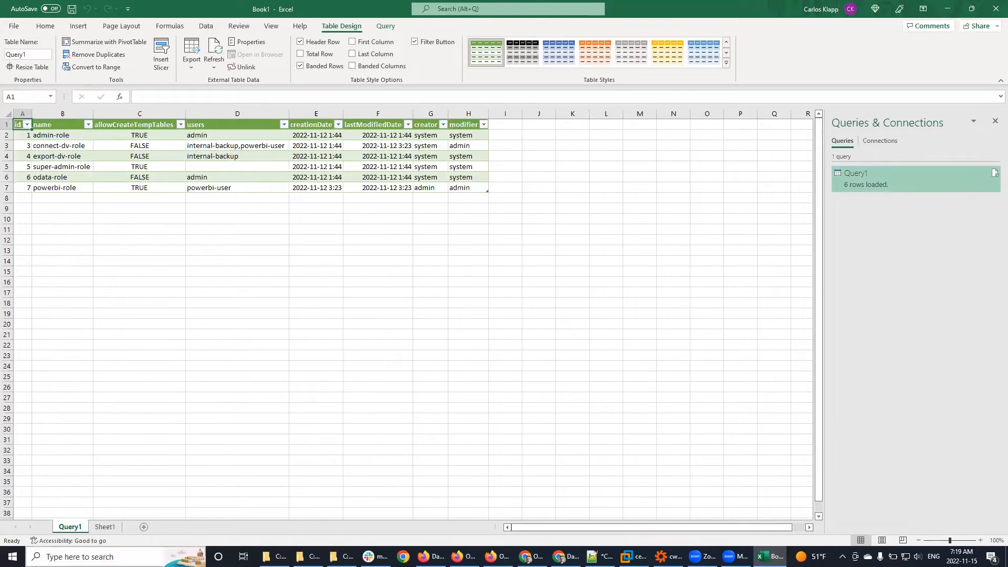
# Step: Open ODBC Data Sources (64-bit) and review the DataVirtualityUnicode system DSN settings, then close without changes
pyautogui.press('super+s')
pyautogui.write('odbc')
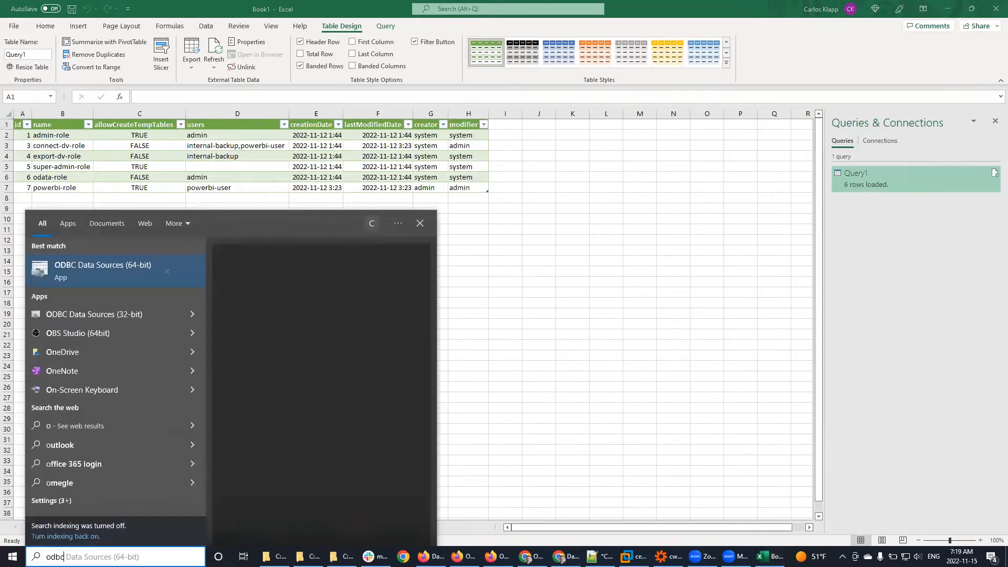
pyautogui.press('Return')
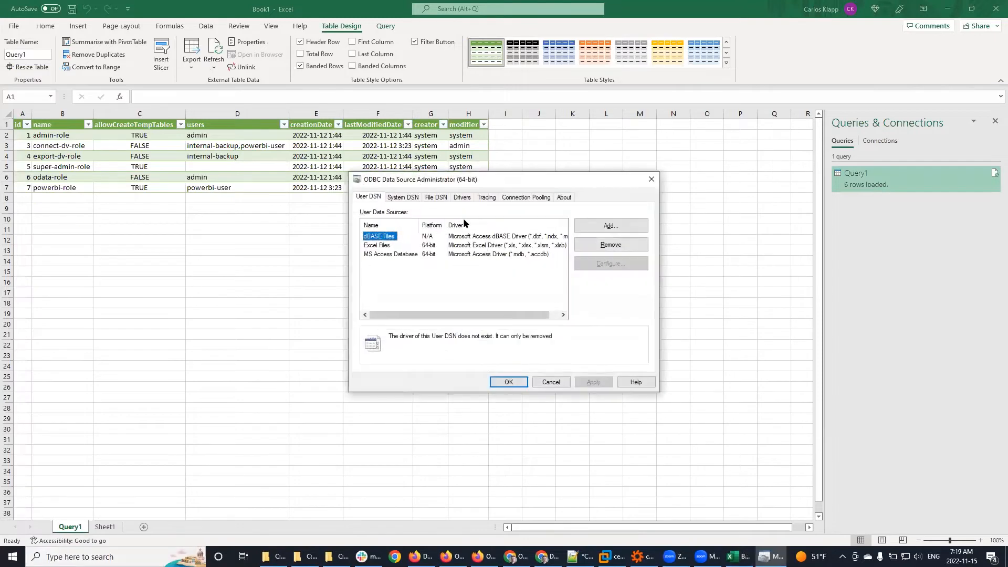
pyautogui.click(409, 198)
pyautogui.click(403, 246)
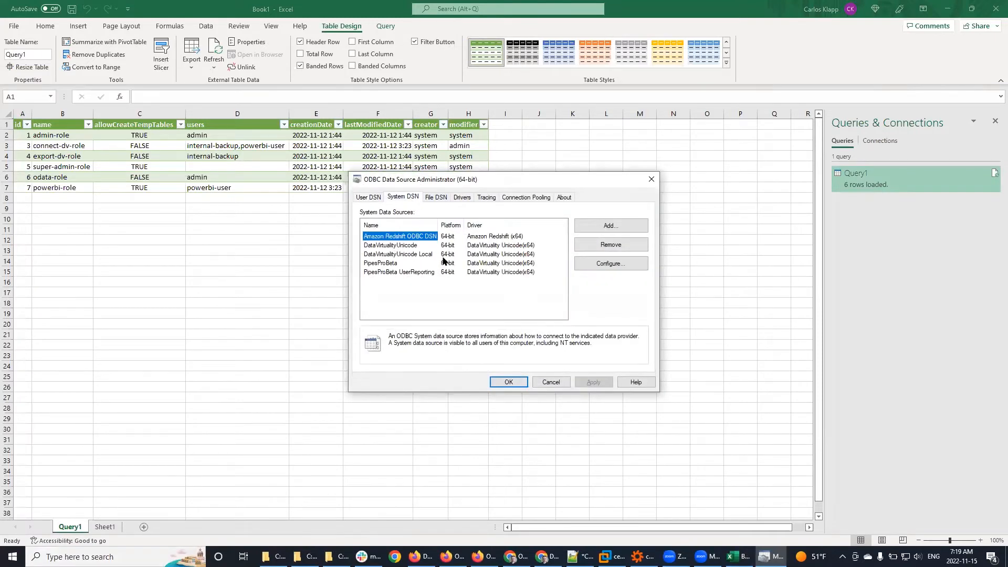
pyautogui.click(620, 268)
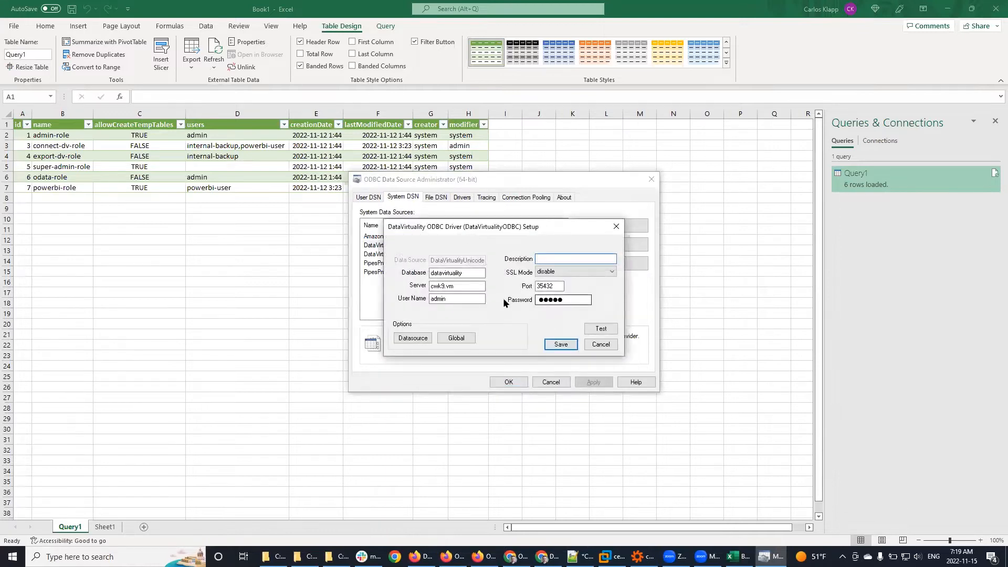
pyautogui.click(599, 344)
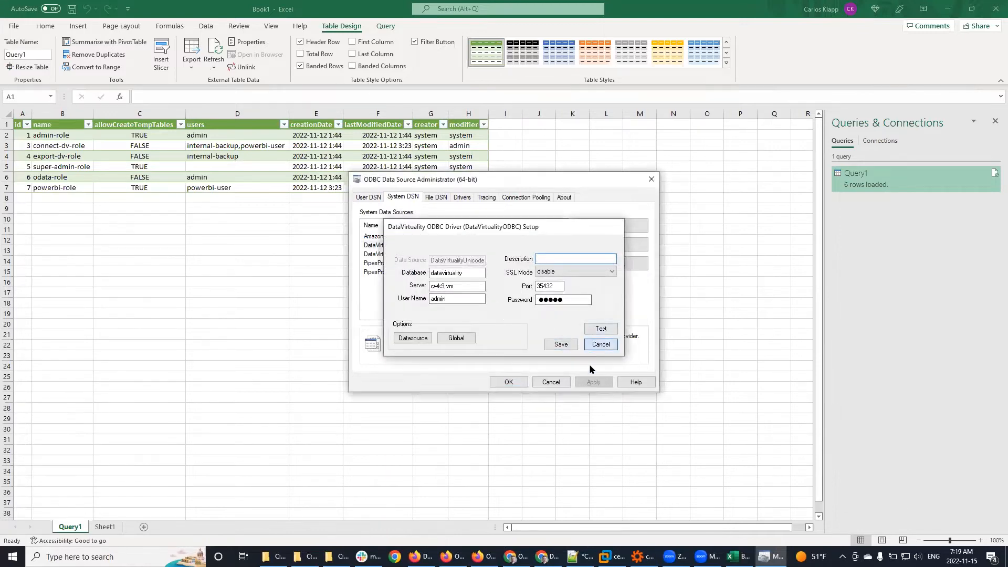
pyautogui.click(551, 382)
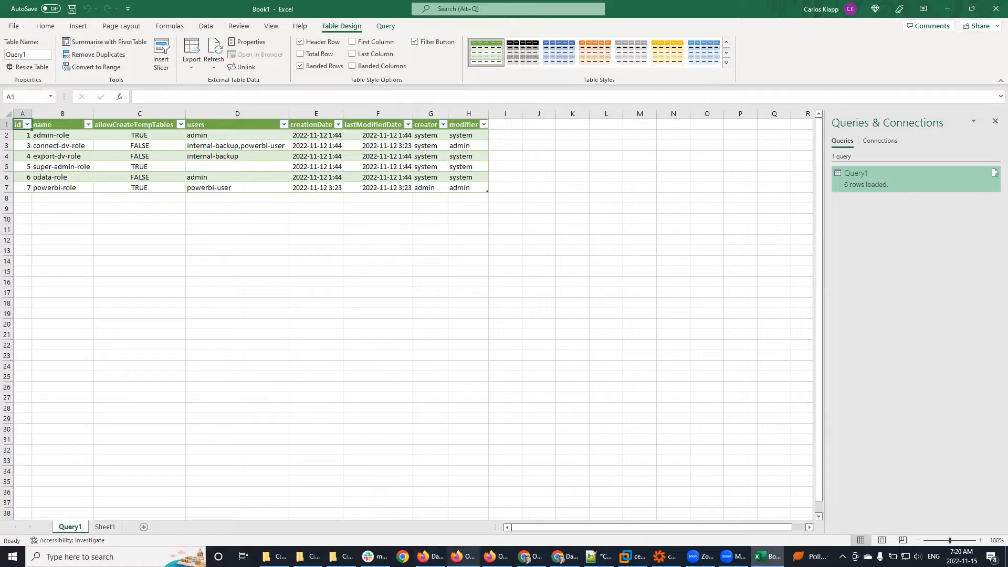
# Step: Switch from Excel to the Firefox window with the Data Virtuality REST API documentation
pyautogui.moveTo(463, 557)
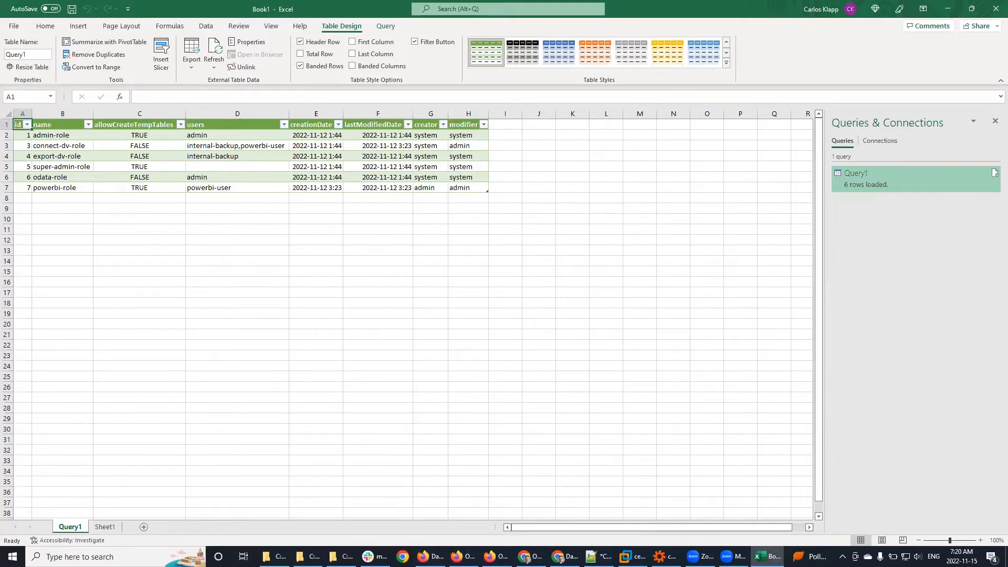
pyautogui.hotkey('alt', 'Tab')
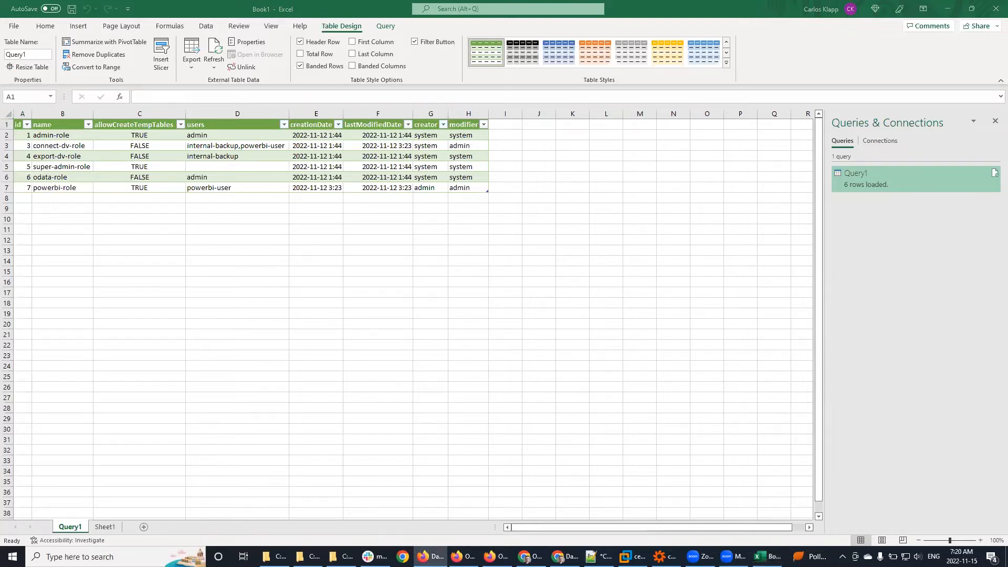
pyautogui.press('super+shift+Left')
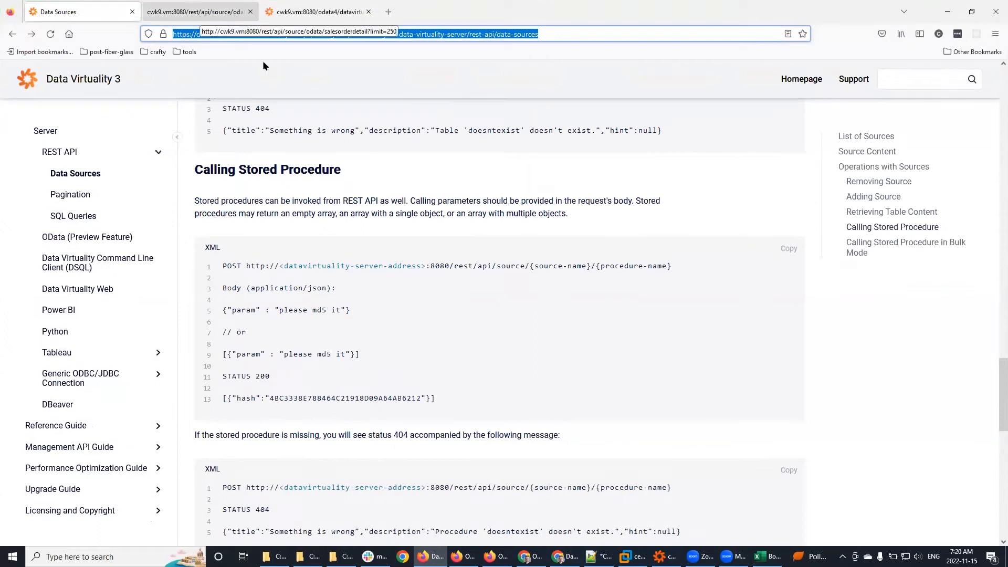
# Step: Go from the salesorderdetail JSON tab to the odata4 XML feed tab and scroll through its entries
pyautogui.hotkey('ctrl', 'Tab')
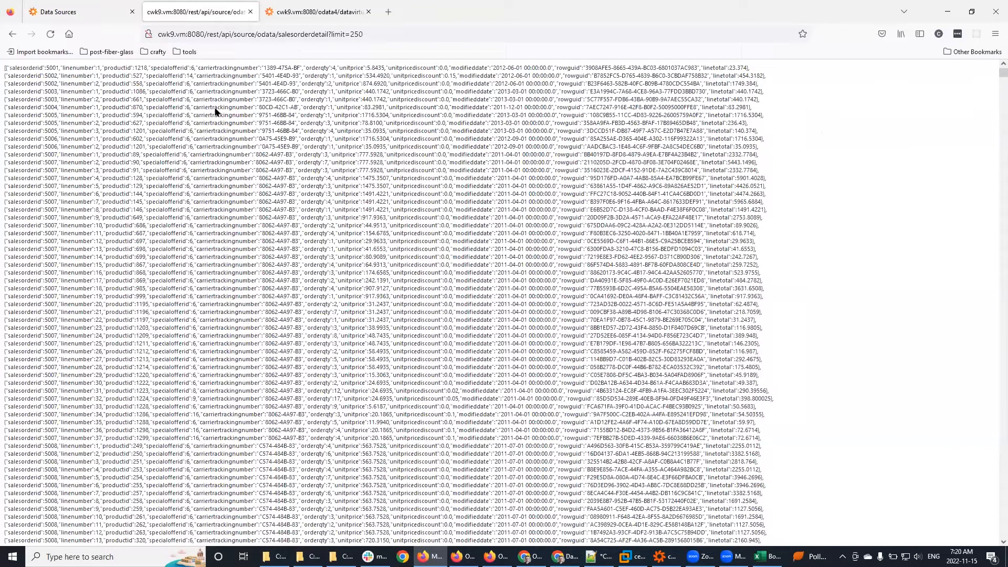
pyautogui.click(320, 12)
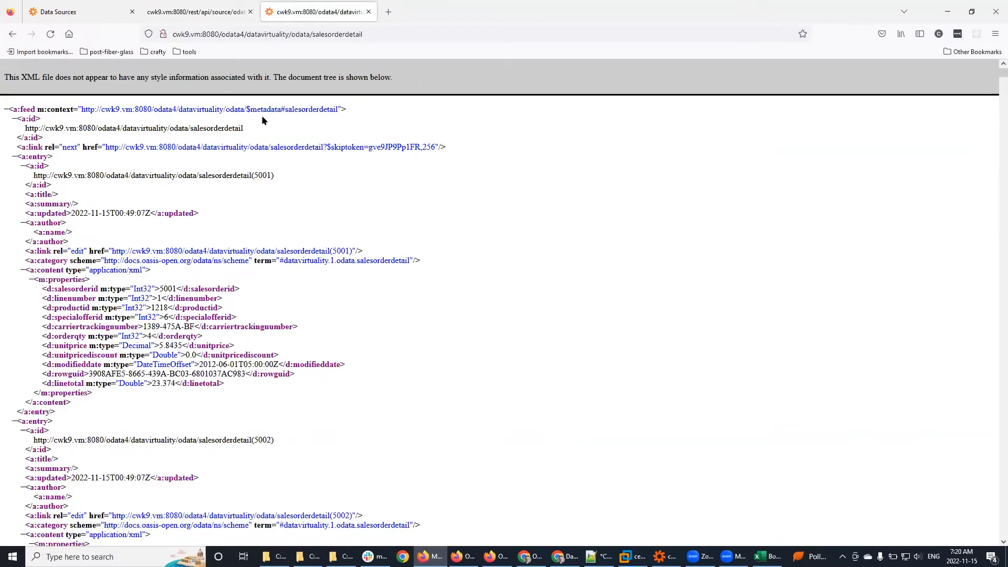
pyautogui.scroll(-3, 446, 215)
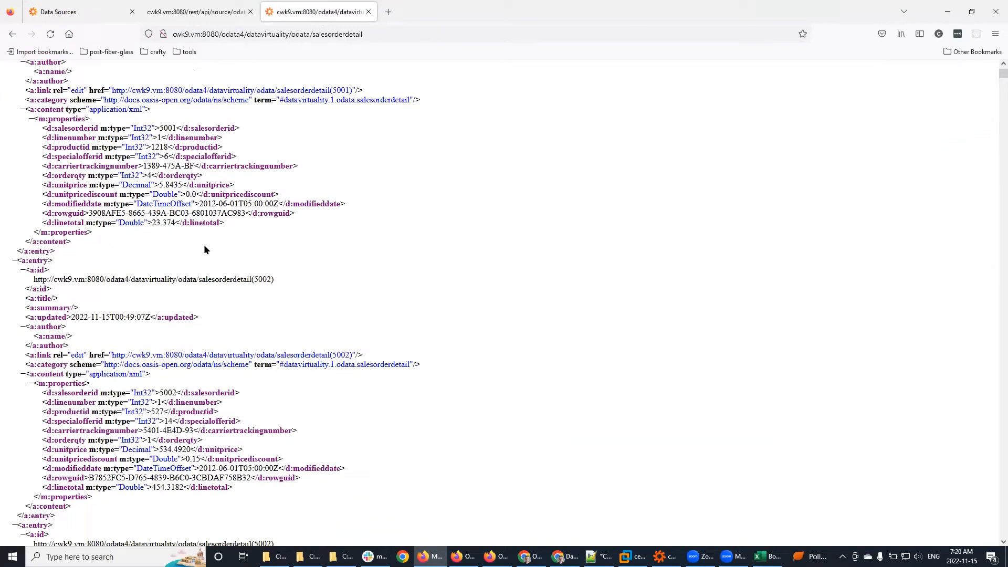
pyautogui.scroll(-12, 396, 263)
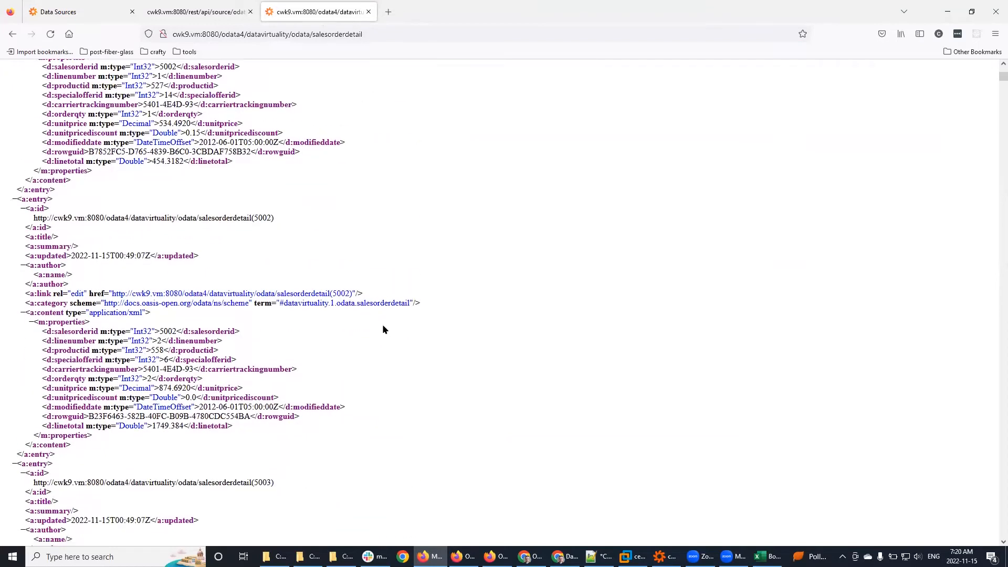
pyautogui.scroll(-9, 385, 326)
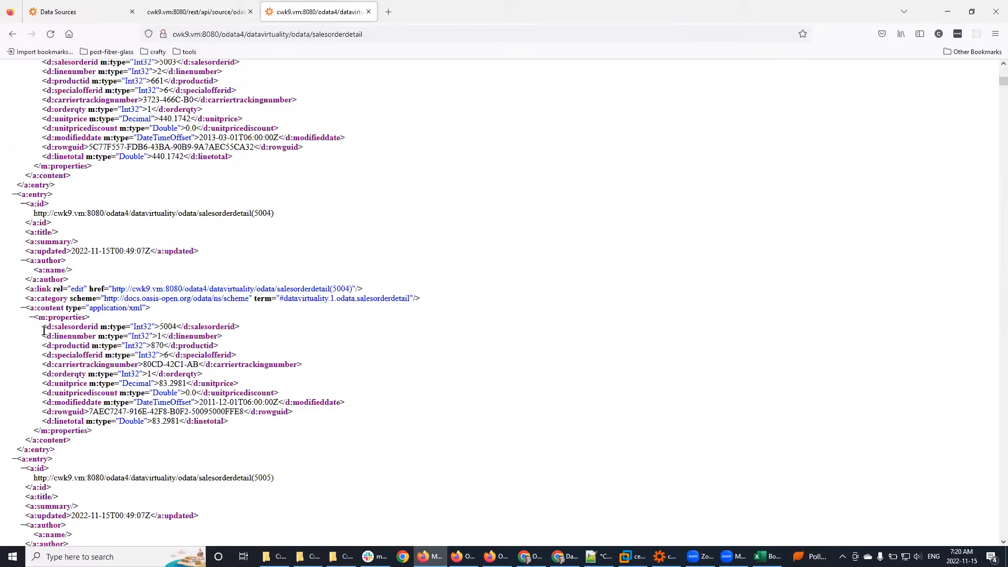
# Step: Highlight entry 5004's property lines, then clear the selection
pyautogui.moveTo(43, 330); pyautogui.dragTo(295, 425)
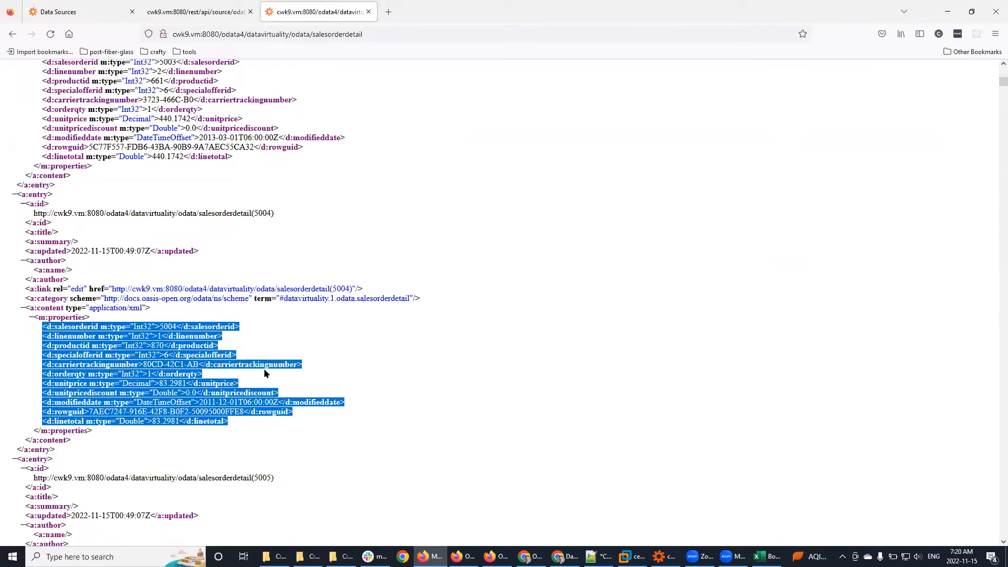
pyautogui.click(256, 427)
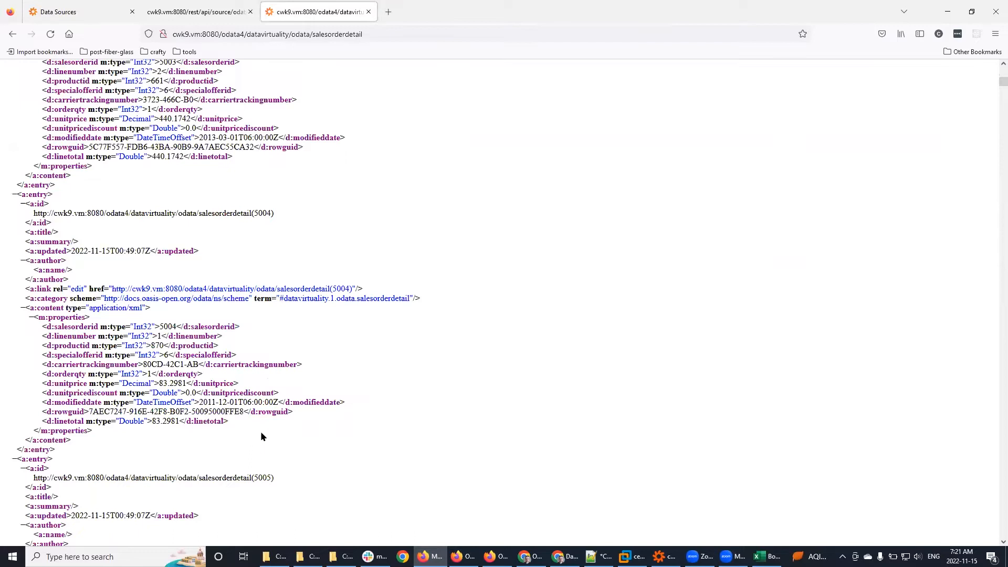
pyautogui.scroll(7, 304, 433)
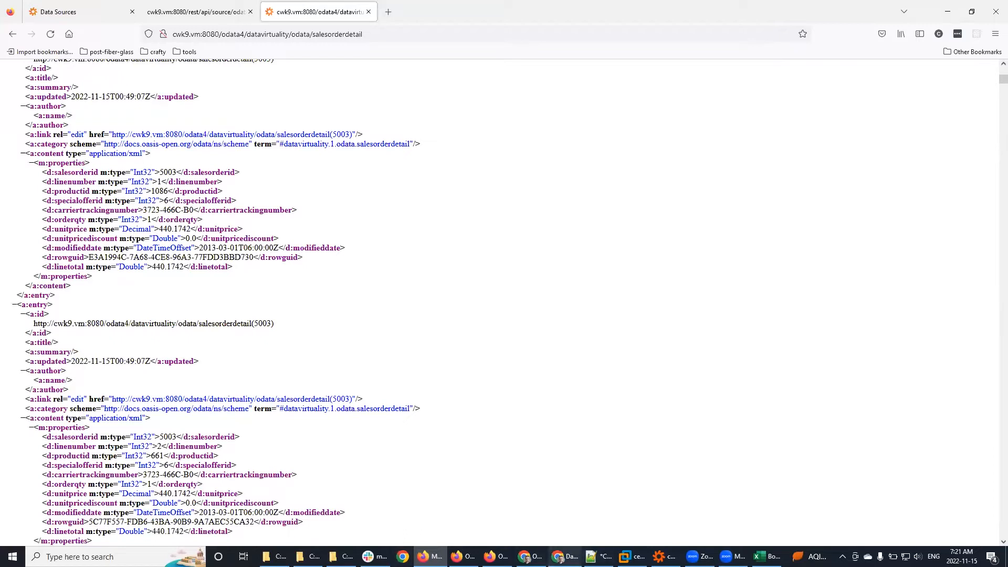
# Step: Scroll down the feed to order 5007's entries, then bring up the Windows Start menu
pyautogui.moveTo(564, 556)
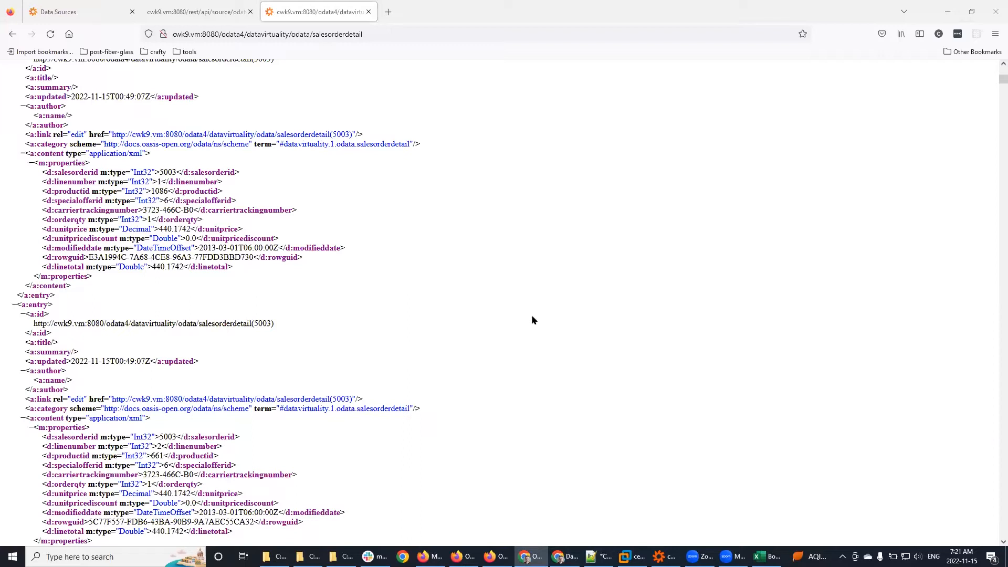
pyautogui.scroll(-10, 527, 316)
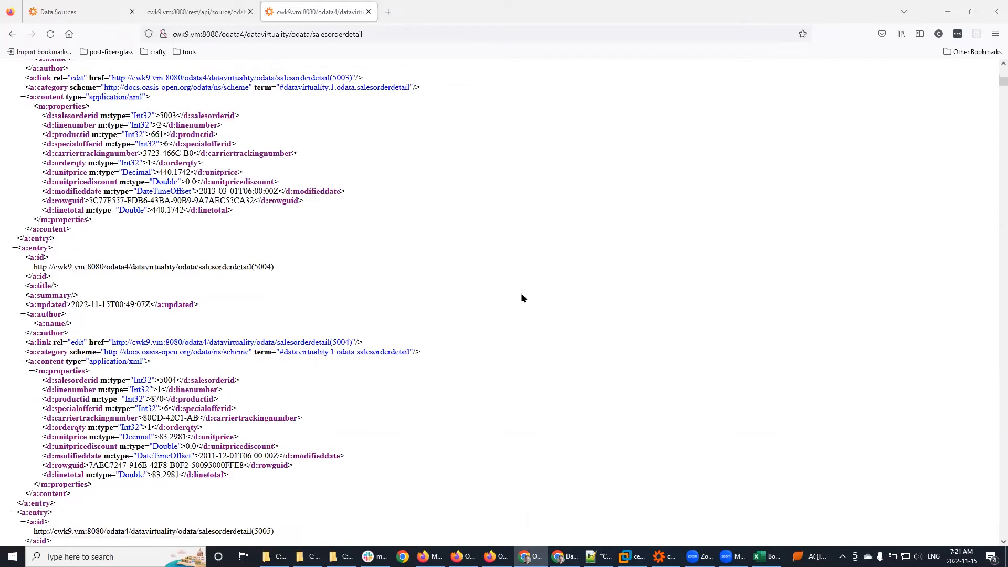
pyautogui.scroll(-8, 522, 297)
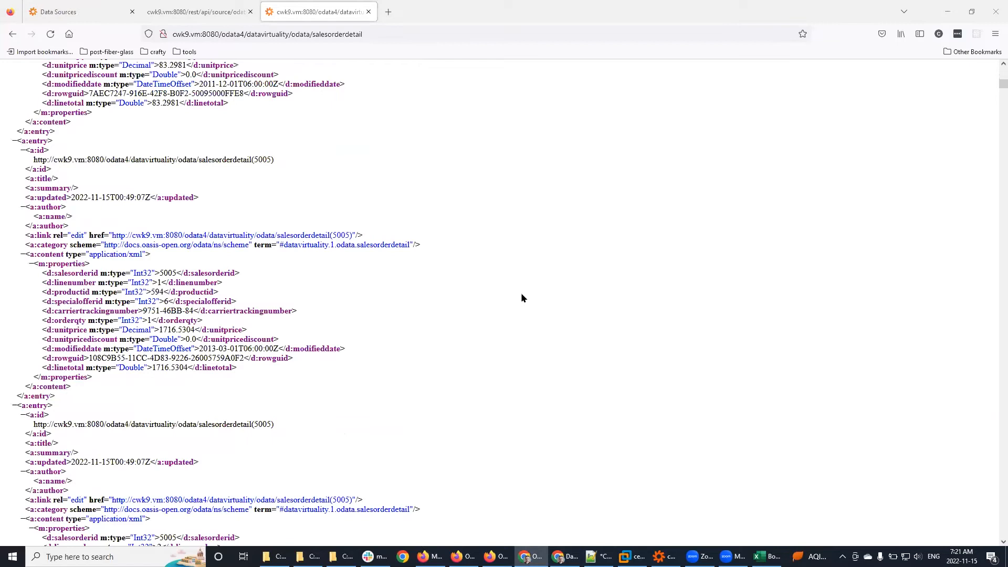
pyautogui.scroll(-3, 521, 294)
pyautogui.scroll(-15, 522, 293)
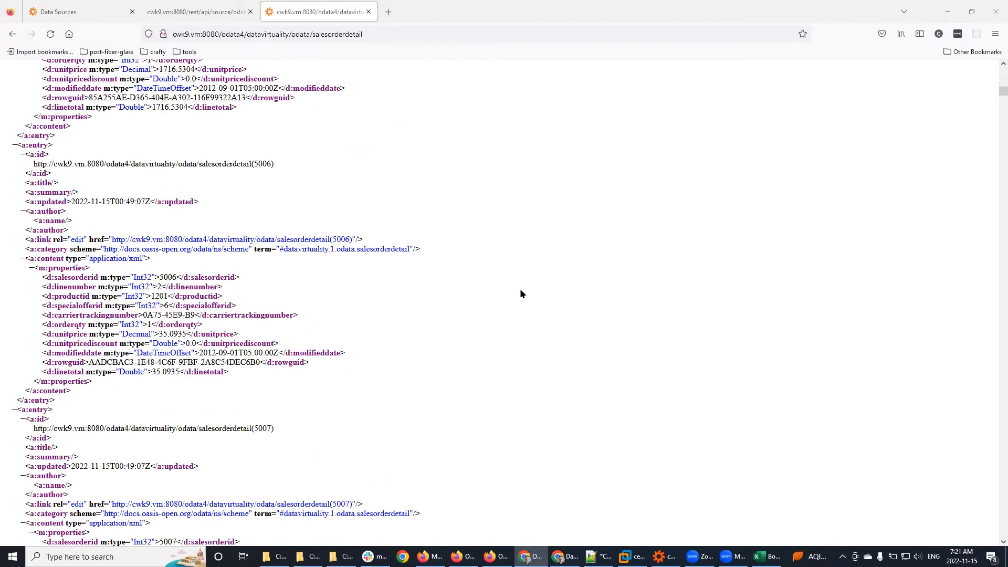
pyautogui.scroll(-8, 521, 294)
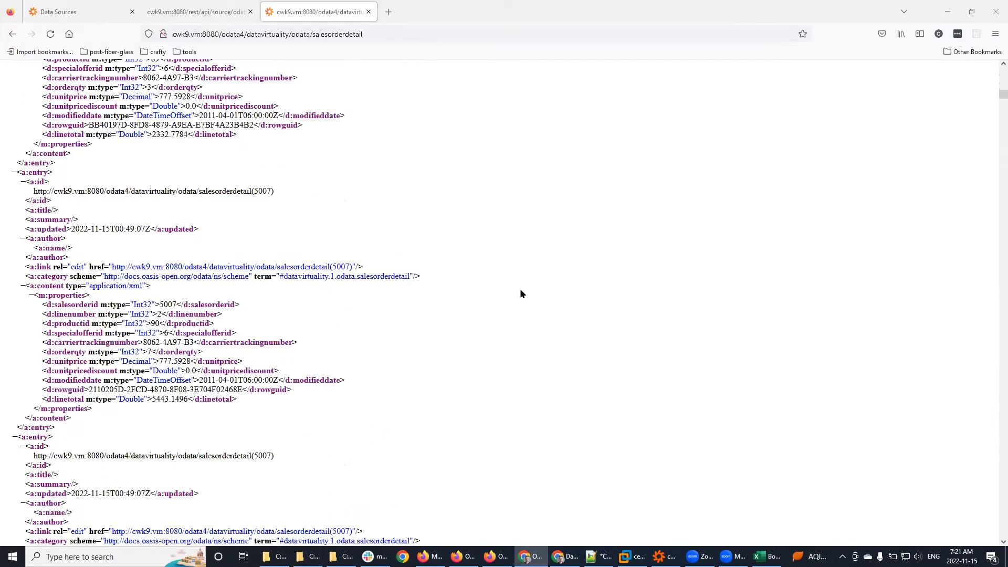
pyautogui.scroll(-4, 519, 293)
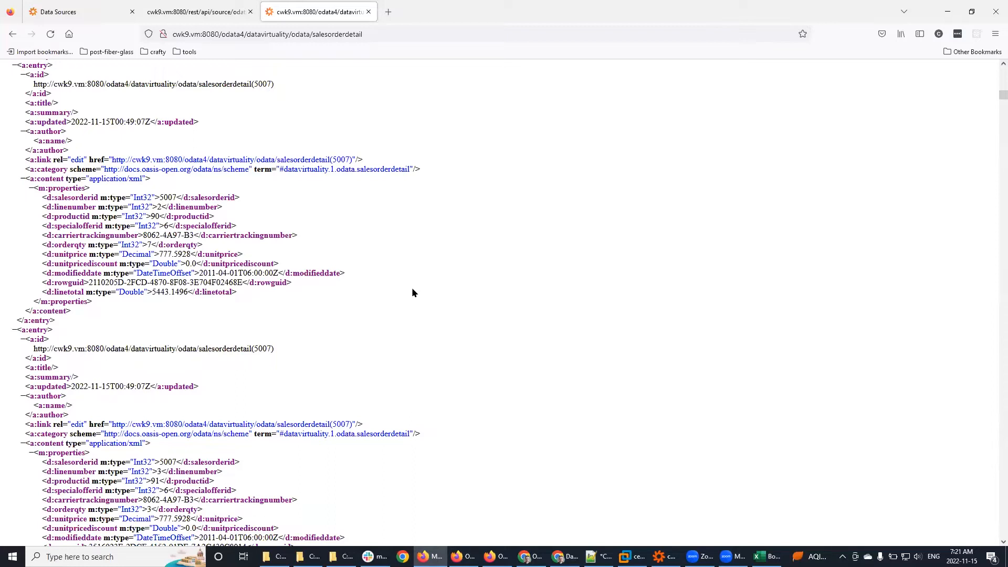
pyautogui.click(13, 556)
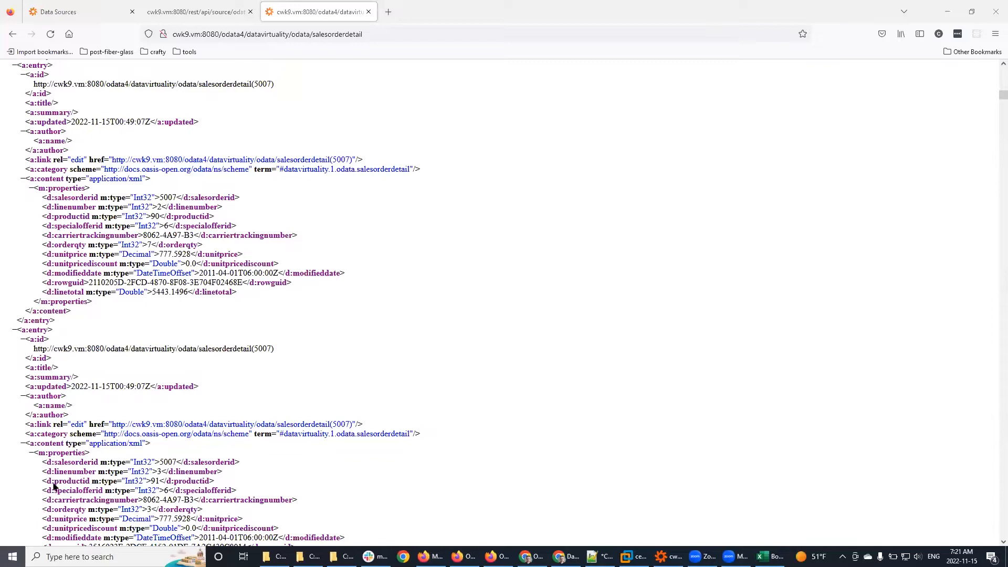
# Step: Launch Power BI Desktop from the Start menu and dismiss the welcome screen to an Untitled report
pyautogui.scroll(-1, 214, 492)
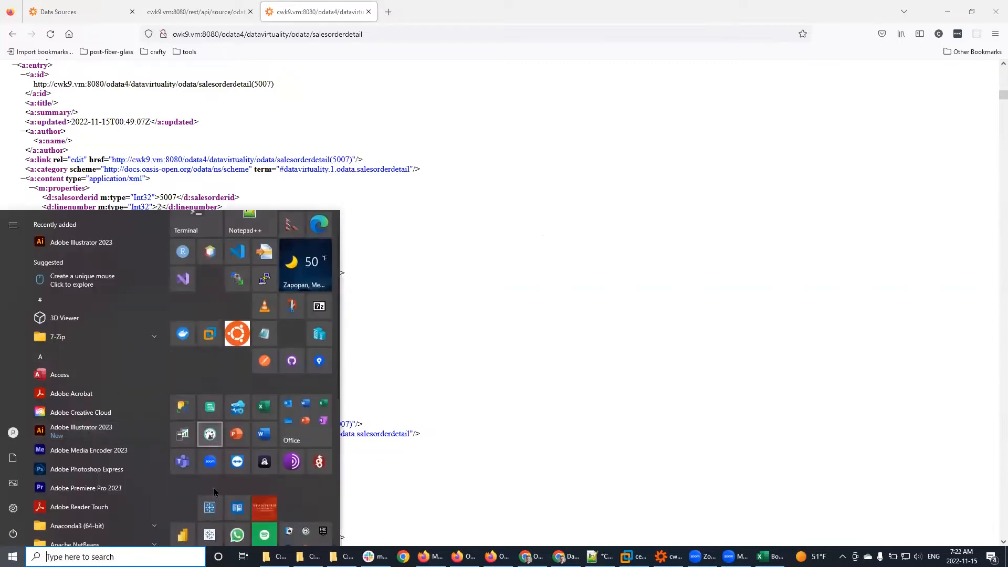
pyautogui.scroll(-2, 214, 492)
pyautogui.click(181, 435)
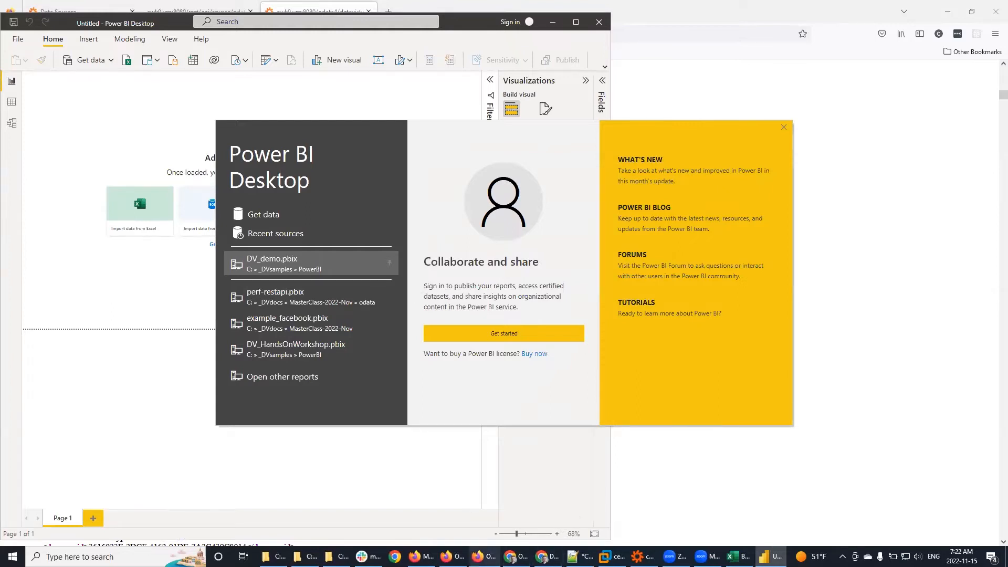
pyautogui.click(264, 215)
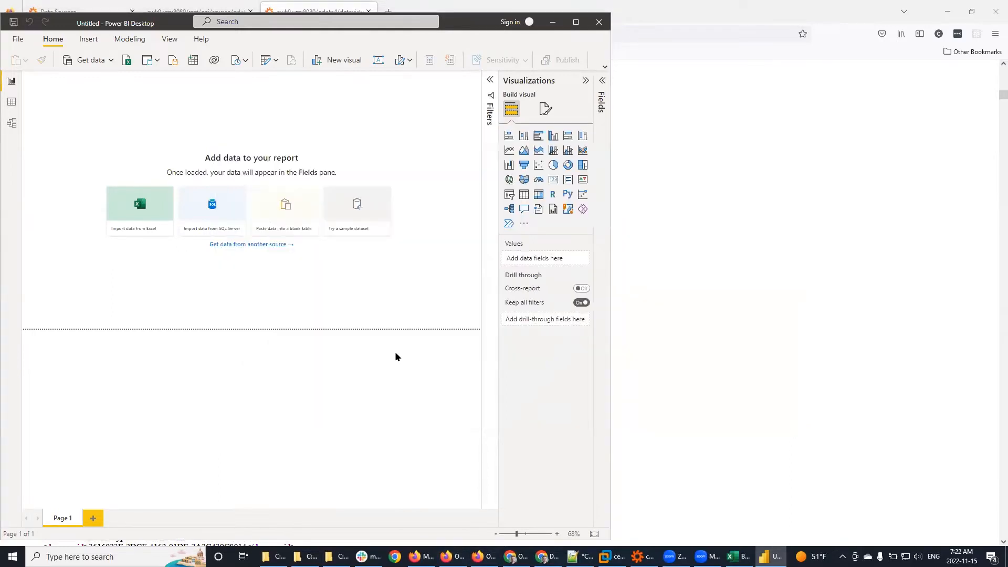
# Step: Search Get Data for 'odata' and connect with the OData Feed connector to get its URL prompt
pyautogui.click(252, 245)
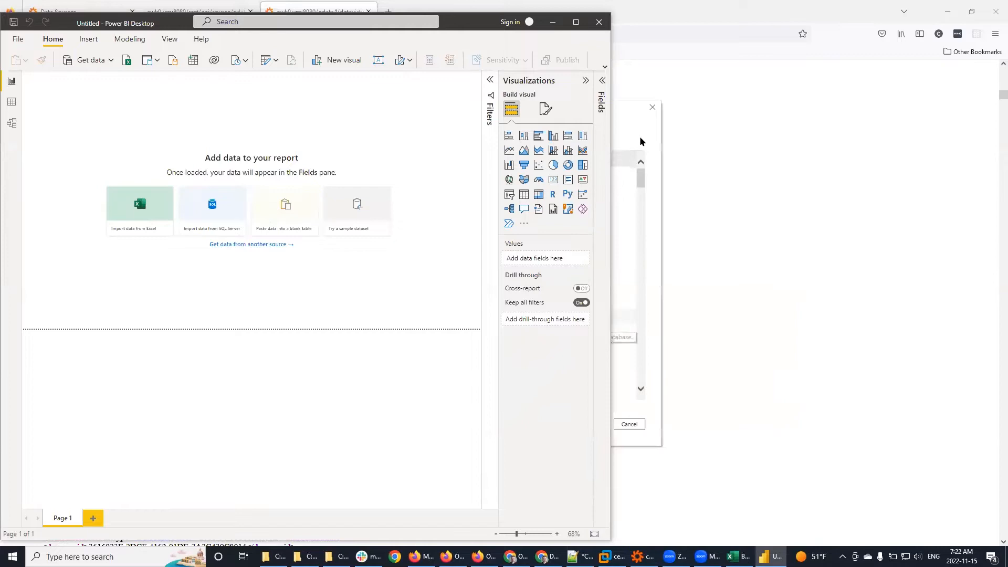
pyautogui.click(386, 138)
pyautogui.write('odata')
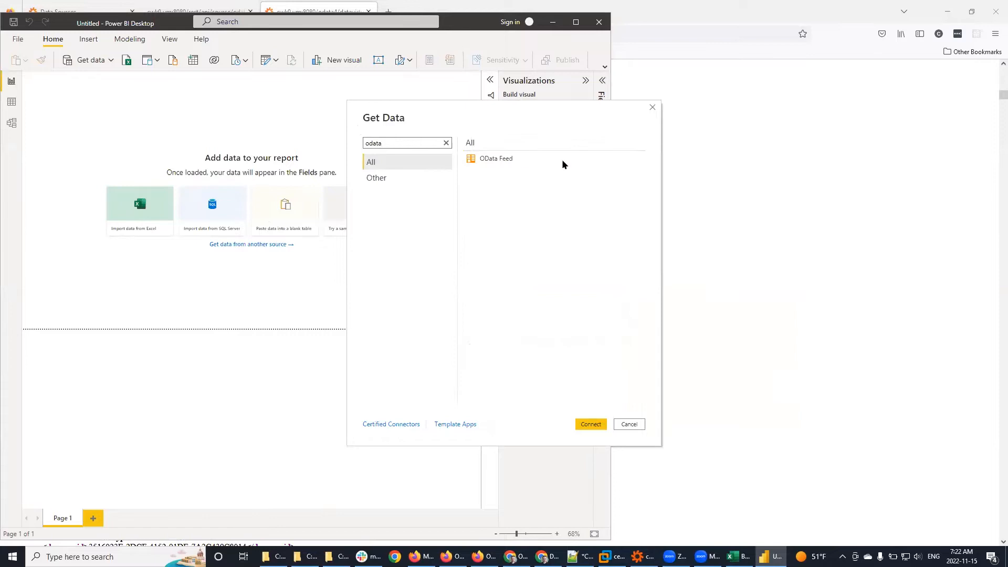
pyautogui.click(508, 157)
pyautogui.click(590, 425)
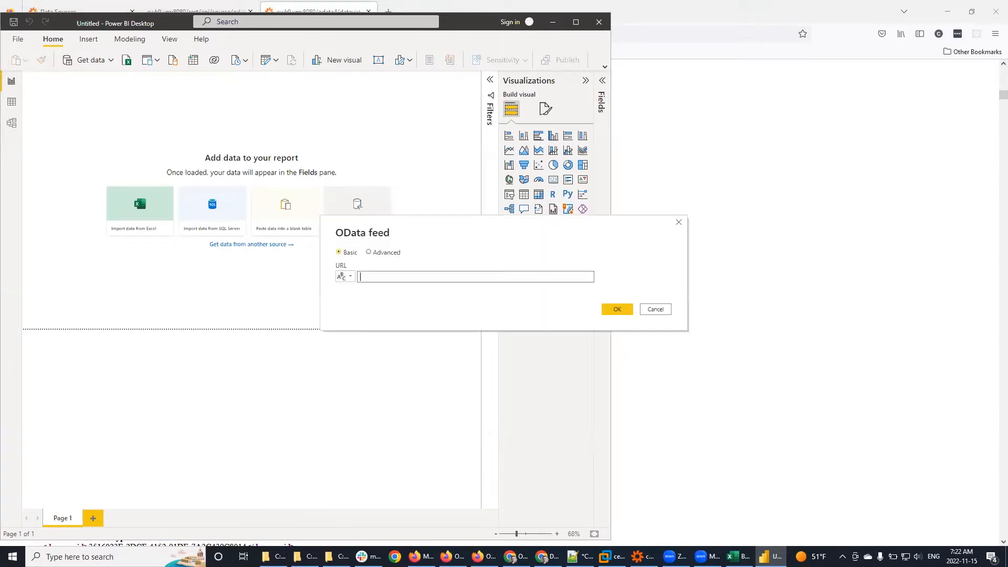
pyautogui.hotkey('alt', 'Tab')
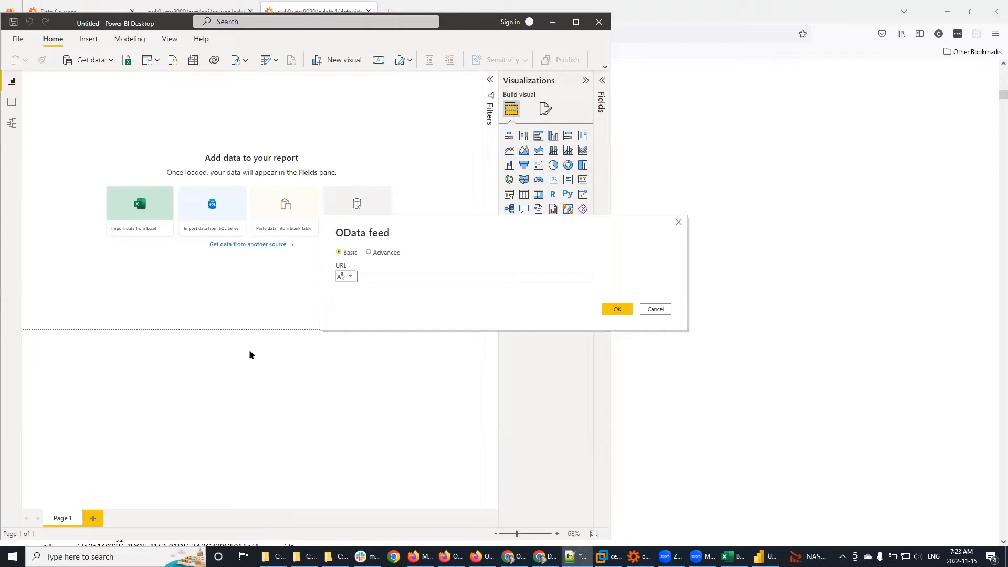
# Step: Copy the cwk9.vm salesorderdetail feed URL from Firefox into Power BI's OData URL field
pyautogui.hotkey('alt', 'Tab')
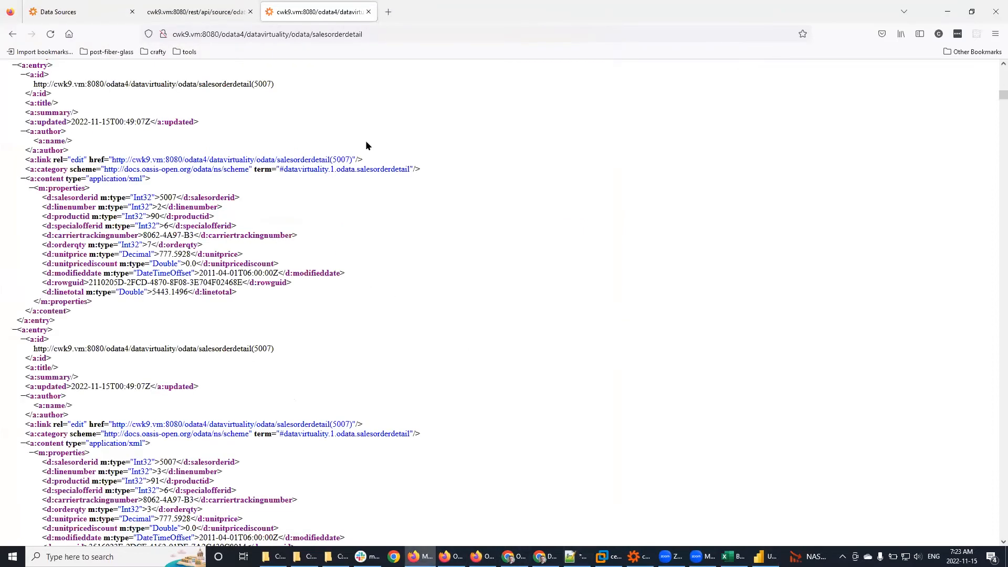
pyautogui.click(376, 33)
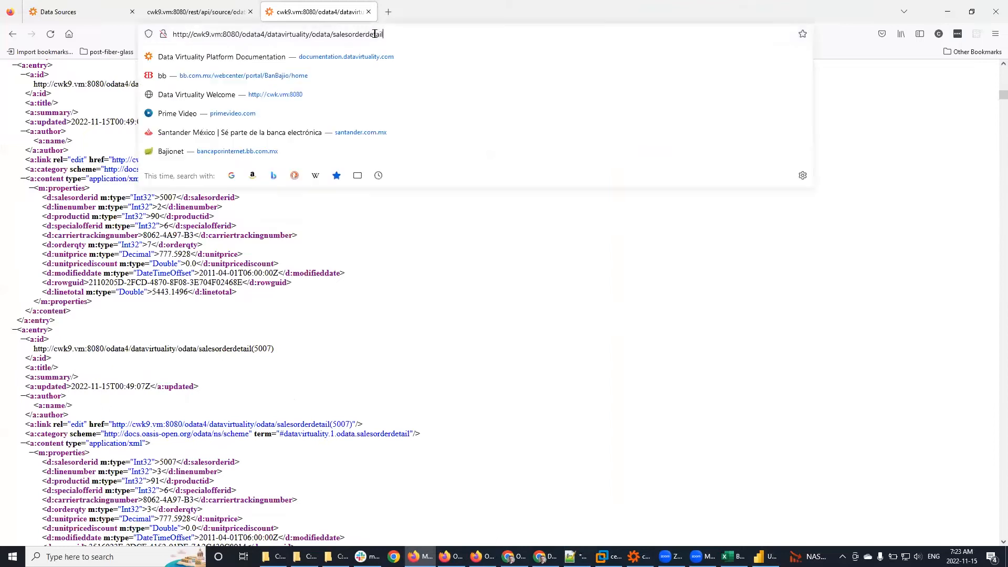
pyautogui.moveTo(382, 34); pyautogui.dragTo(127, 28)
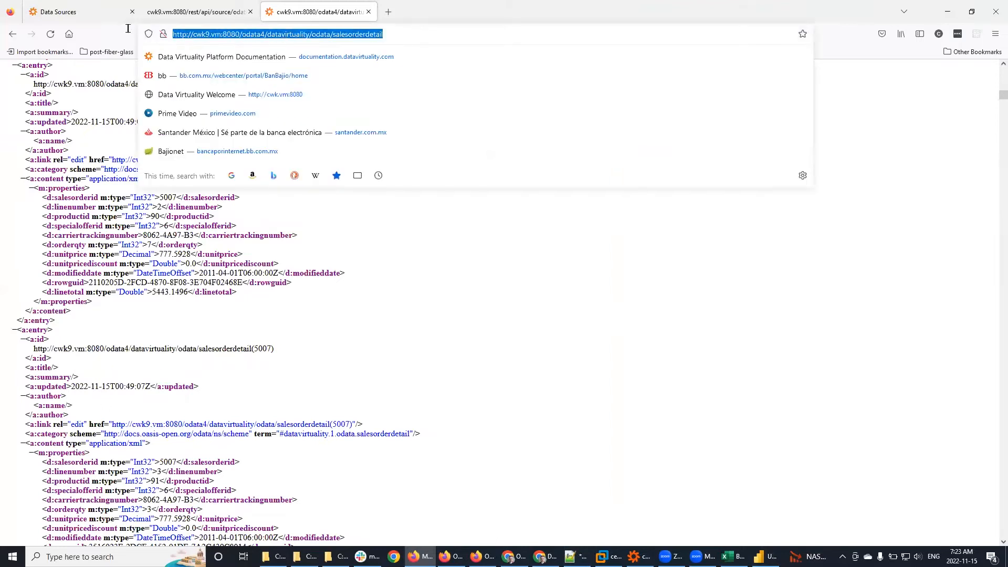
pyautogui.hotkey('ctrl', 'c')
pyautogui.hotkey('alt', 'Tab')
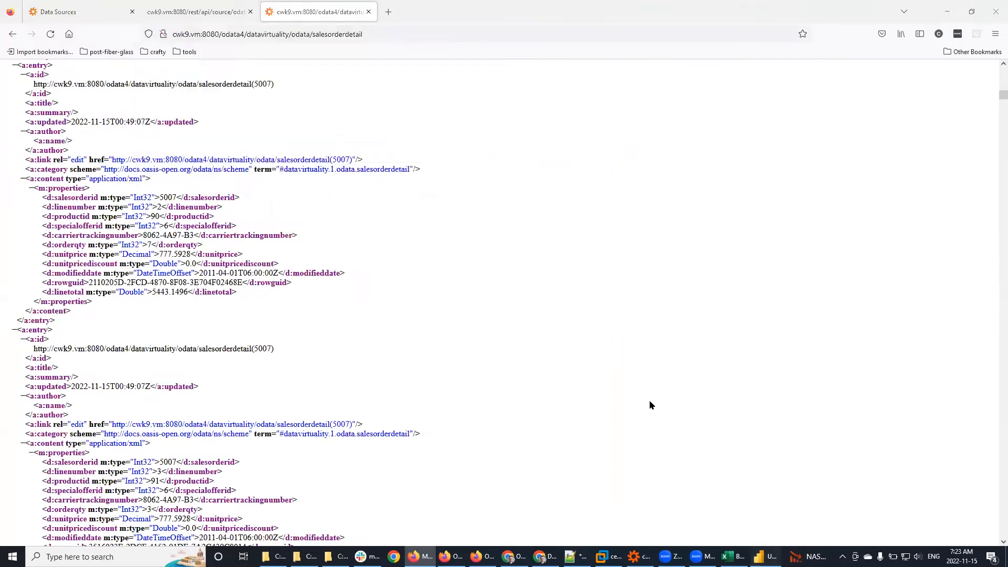
pyautogui.hotkey('ctrl', 'v')
# Step: Submit the feed URL and sign in with Basic user name and password to preview salesorderdetail
pyautogui.click(618, 309)
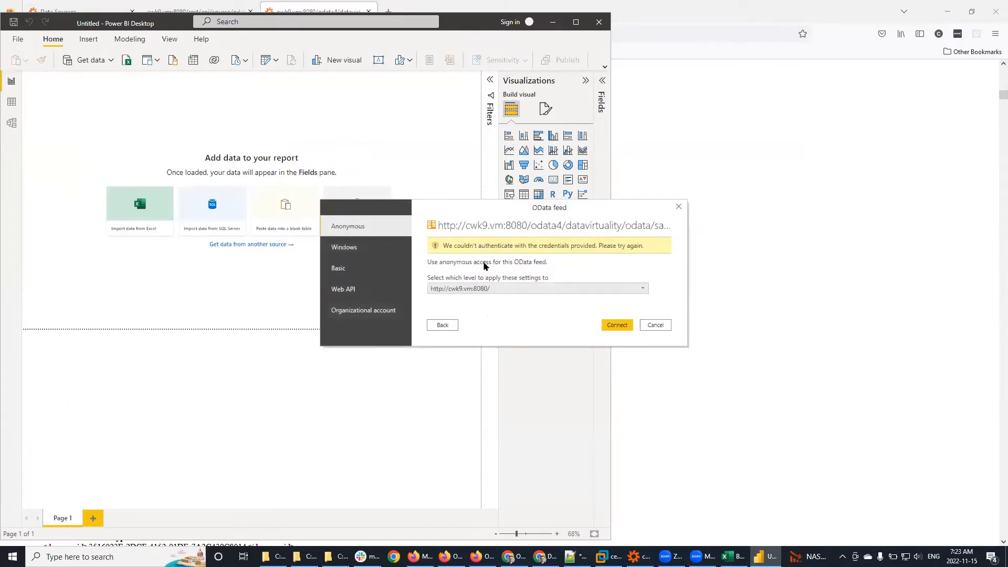
pyautogui.click(372, 272)
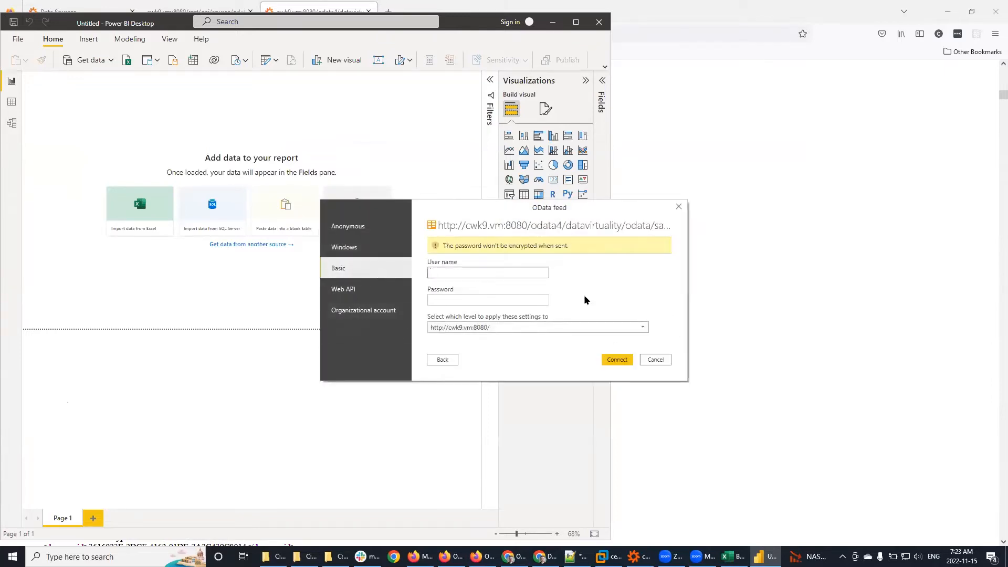
pyautogui.write('admin')
pyautogui.press('Tab')
pyautogui.write('admin')
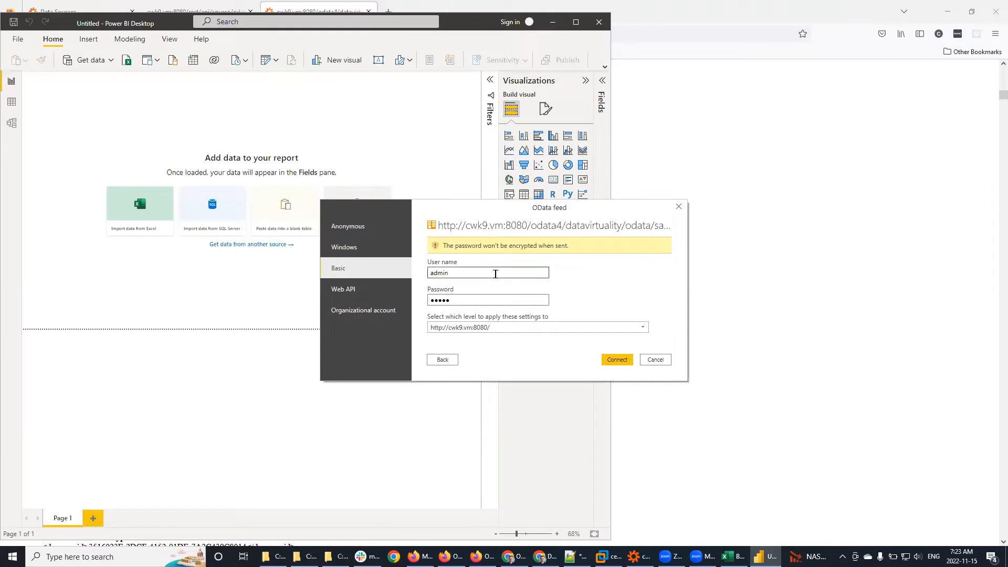
pyautogui.click(617, 360)
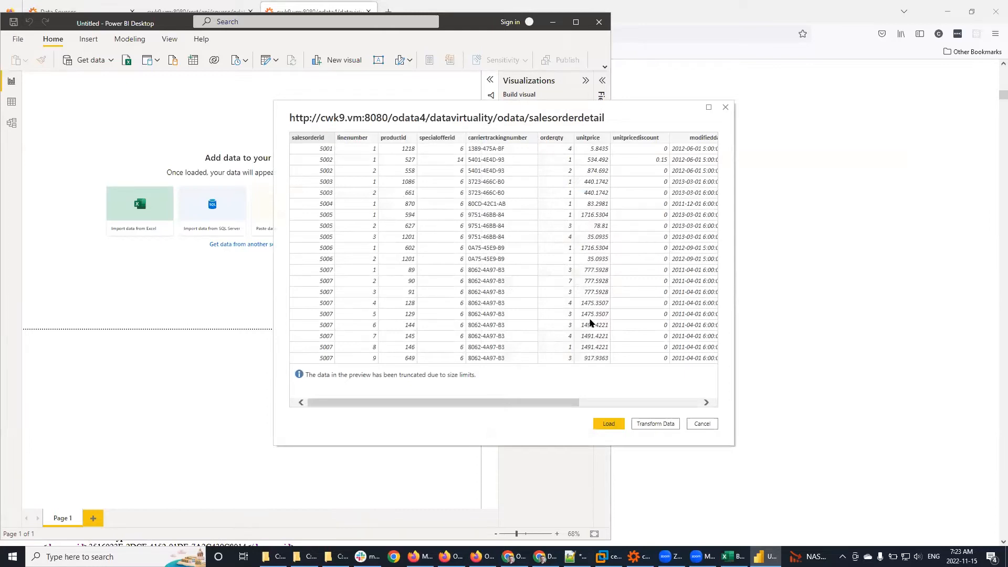
# Step: Load salesorderdetail as Query1, move the progress dialog aside, and return to Firefox's feed page
pyautogui.click(609, 428)
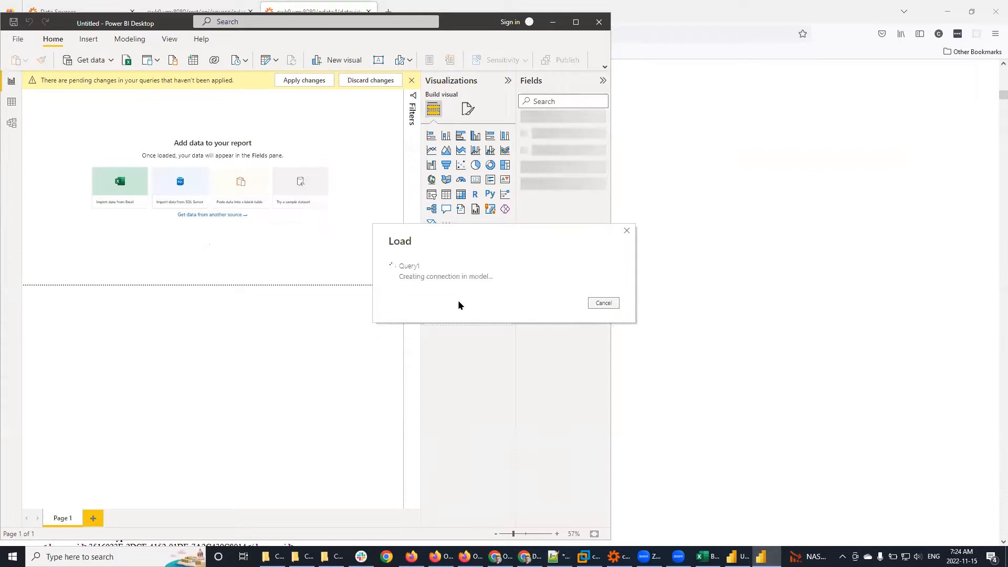
pyautogui.moveTo(501, 234); pyautogui.dragTo(184, 200)
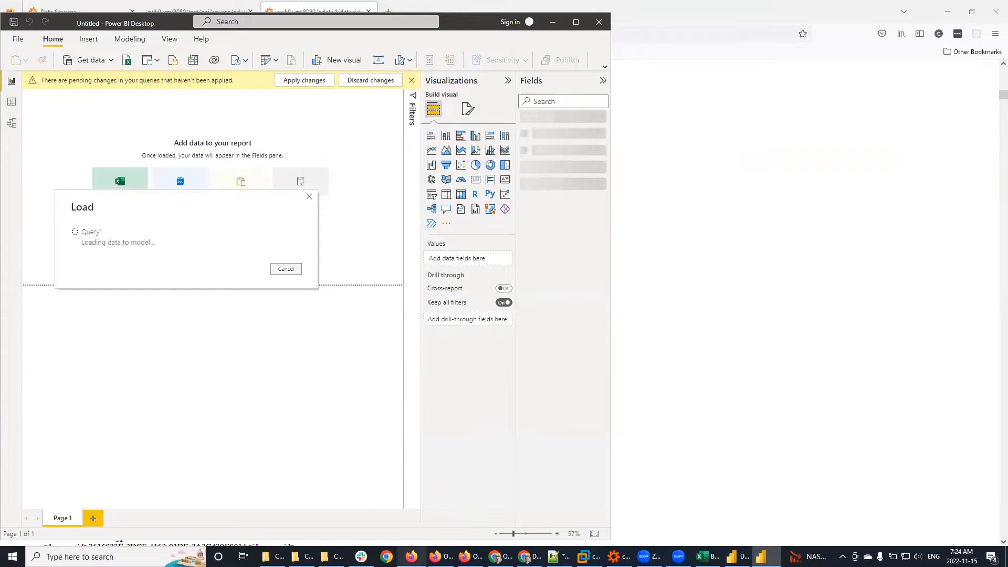
pyautogui.click(470, 11)
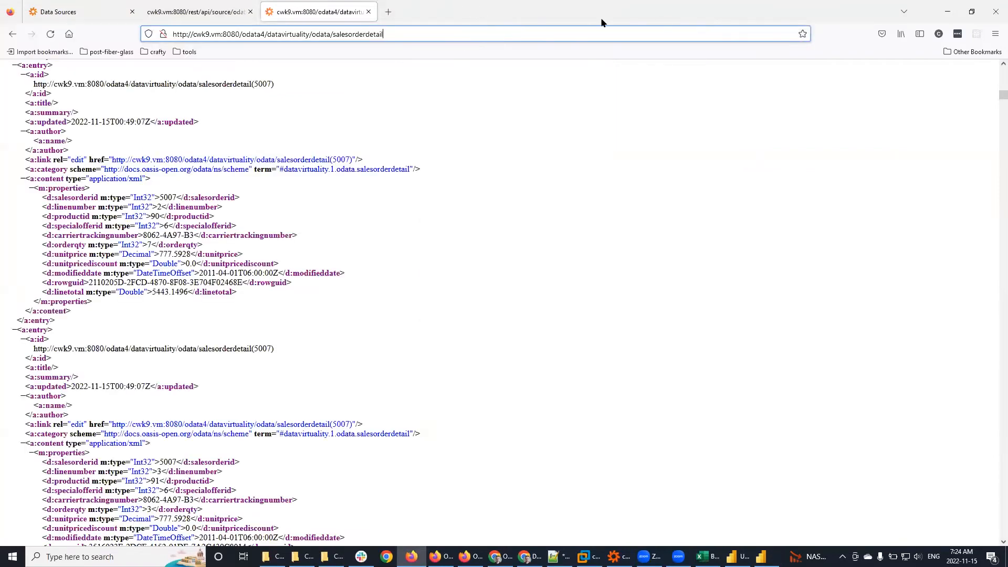
# Step: Restore the Firefox windows and move them right so Power BI's loading progress shows
pyautogui.doubleClick(642, 18)
pyautogui.moveTo(522, 20); pyautogui.dragTo(744, 8)
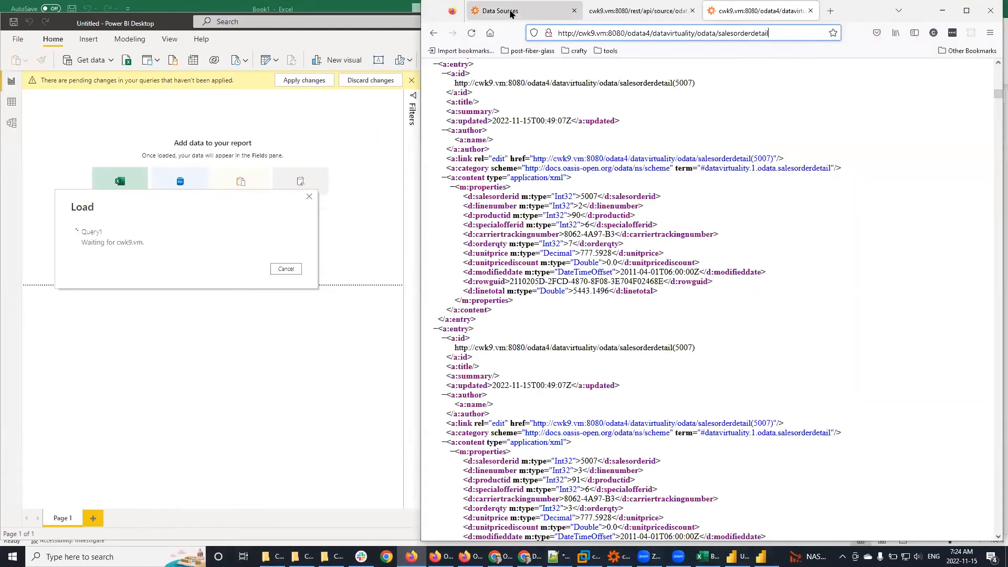
pyautogui.click(511, 11)
pyautogui.click(440, 557)
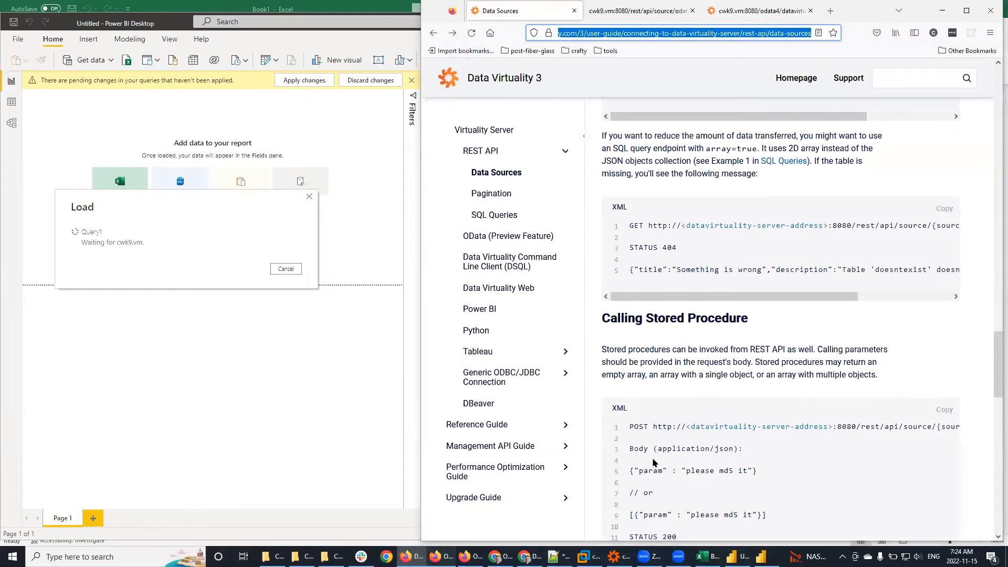
pyautogui.doubleClick(623, 5)
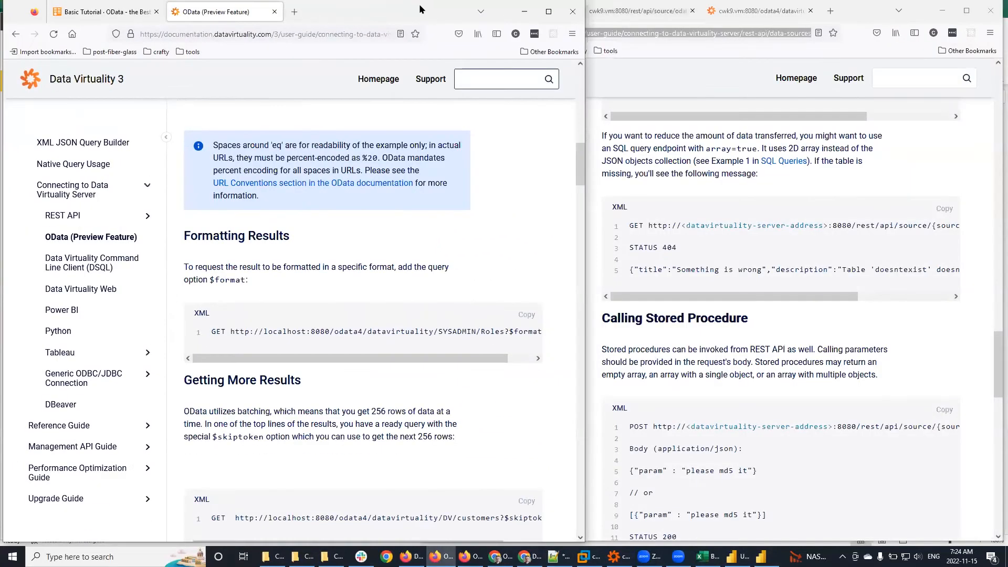
pyautogui.moveTo(419, 9); pyautogui.dragTo(737, 1)
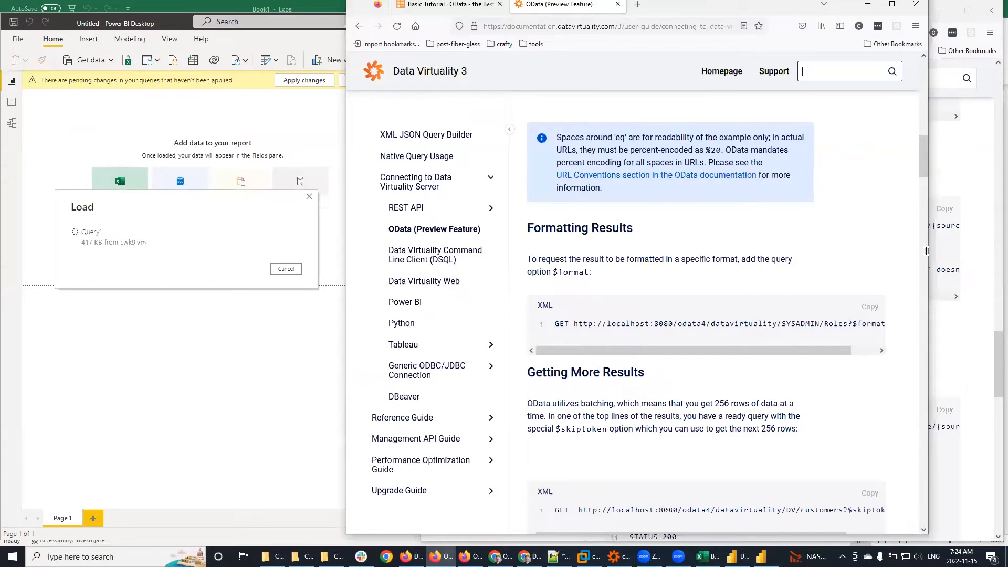
# Step: Widen the OData documentation window to the screen edge and scroll to Querying Navigations
pyautogui.moveTo(930, 253); pyautogui.dragTo(1000, 263)
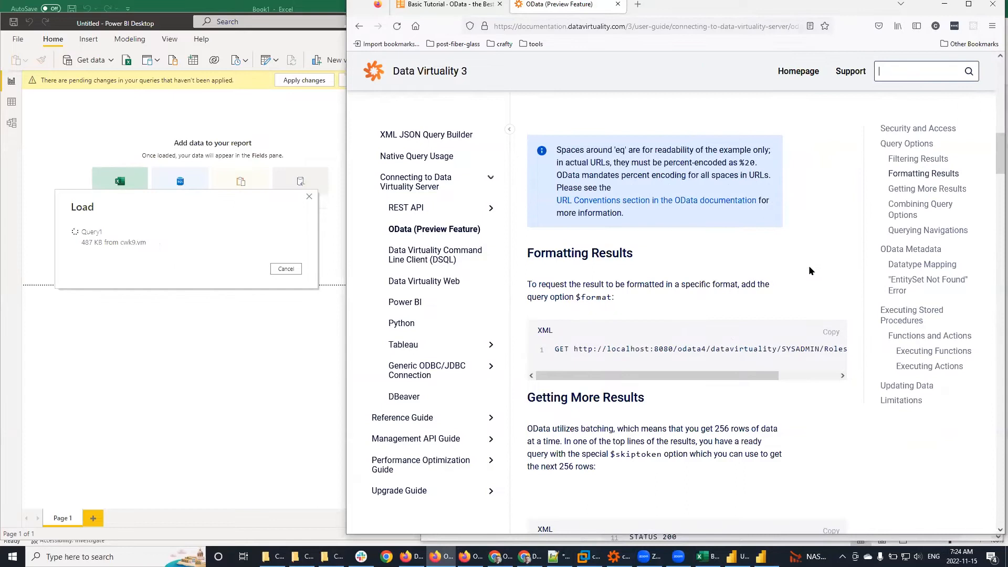
pyautogui.scroll(-7, 819, 405)
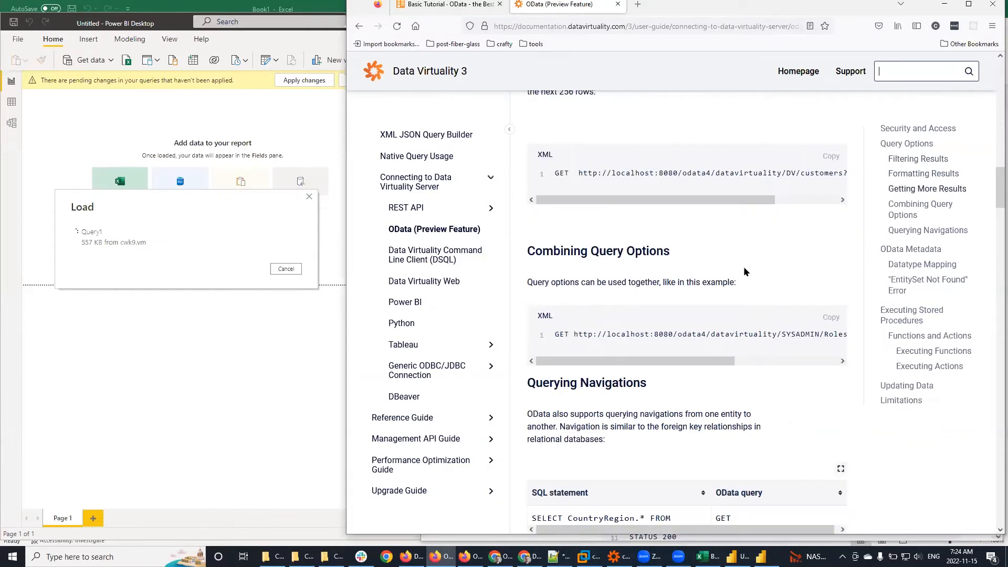
pyautogui.moveTo(704, 363); pyautogui.dragTo(823, 373)
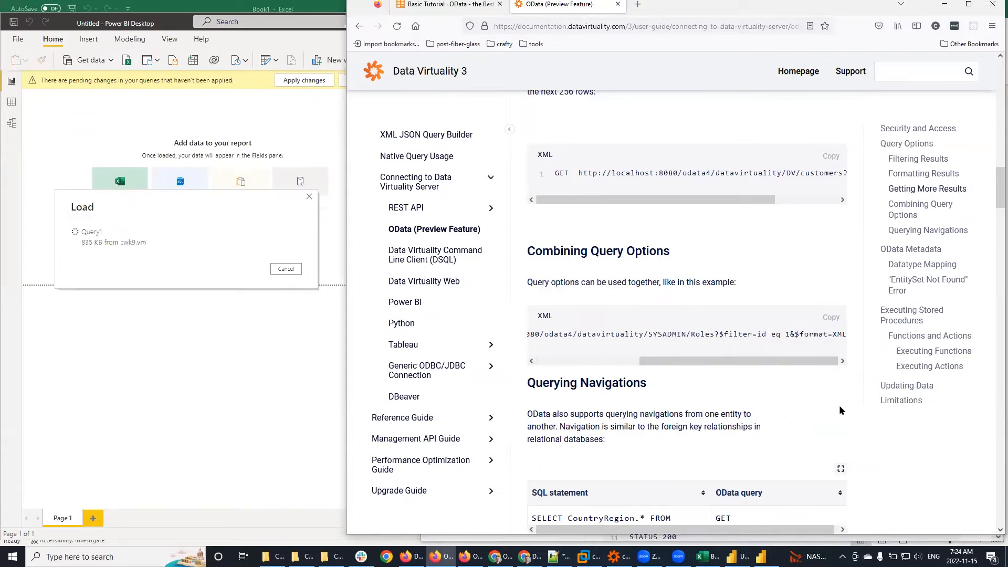
pyautogui.scroll(-8, 833, 408)
pyautogui.scroll(3, 826, 376)
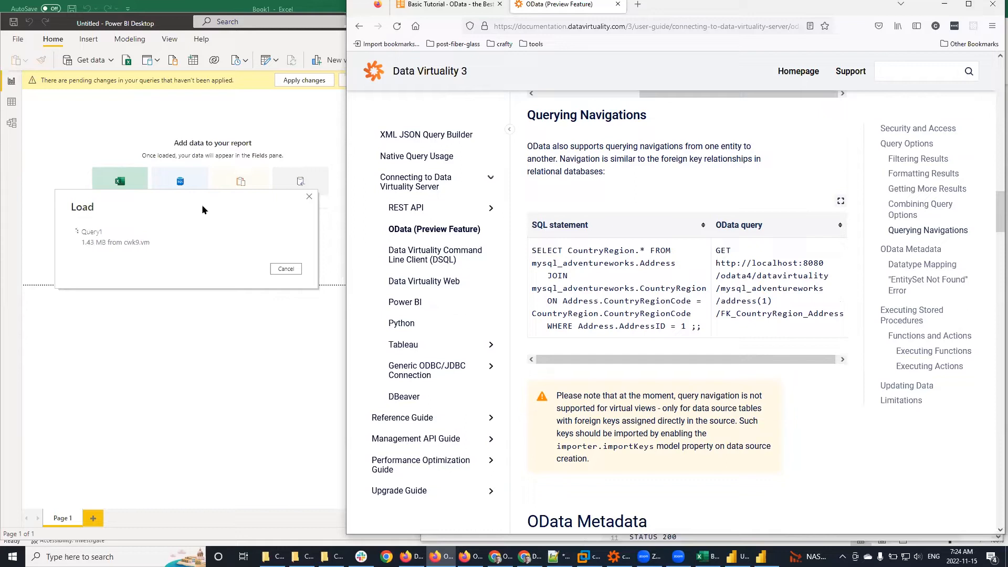
# Step: Maximize the docs and highlight mysql_adventureworks, address and the (1) key in the OData query
pyautogui.click(972, 5)
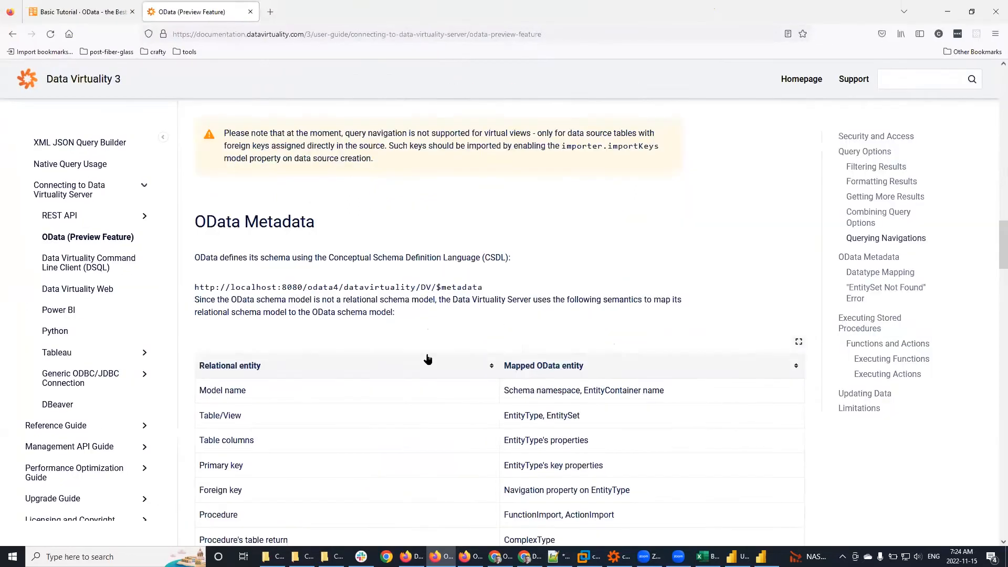
pyautogui.scroll(-5, 434, 345)
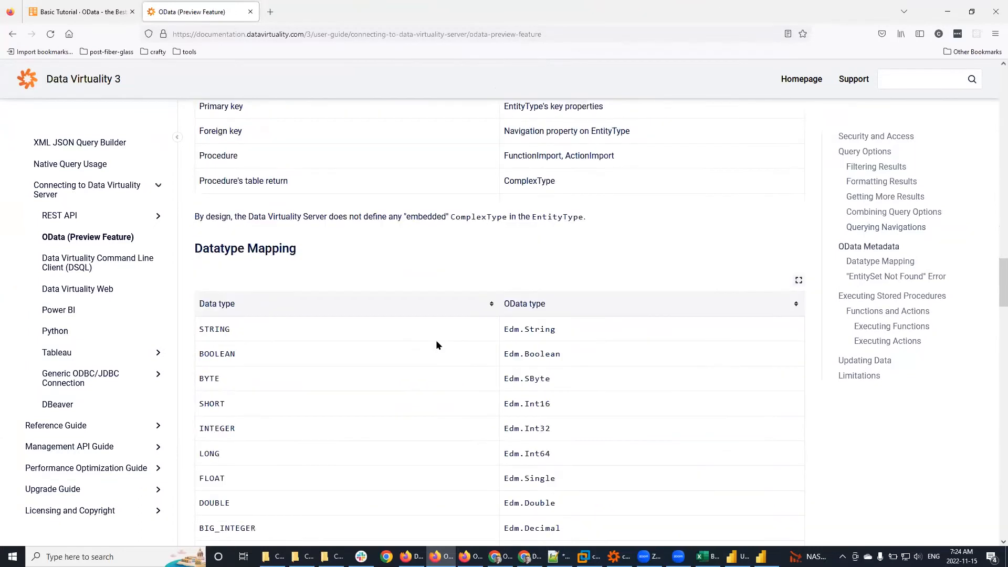
pyautogui.scroll(12, 440, 348)
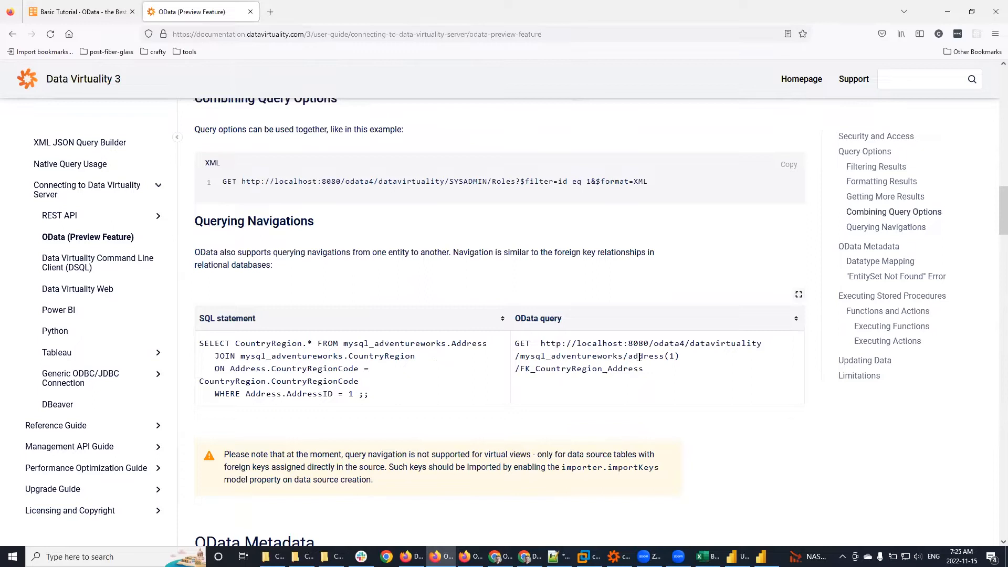
pyautogui.moveTo(520, 356); pyautogui.dragTo(622, 353)
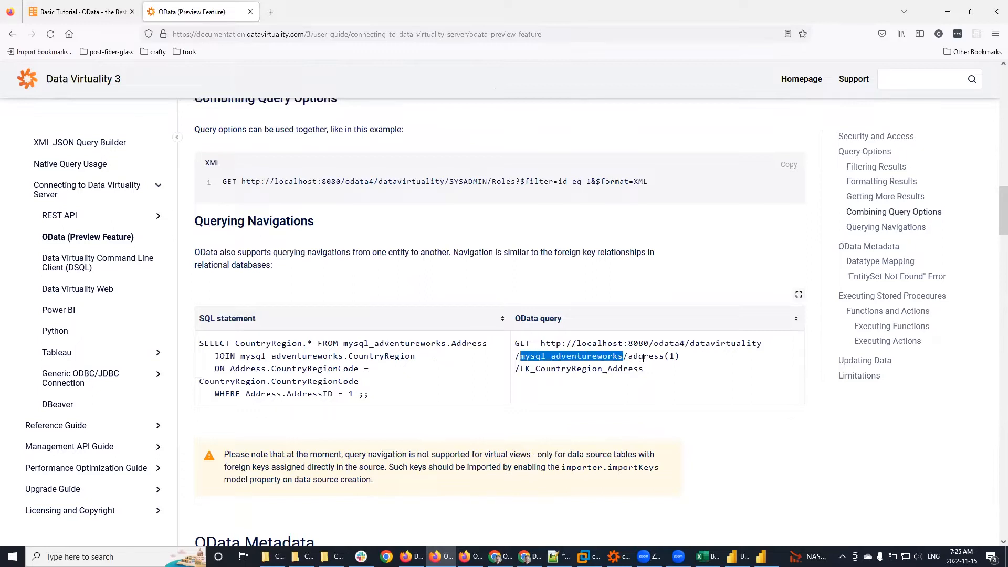
pyautogui.doubleClick(646, 356)
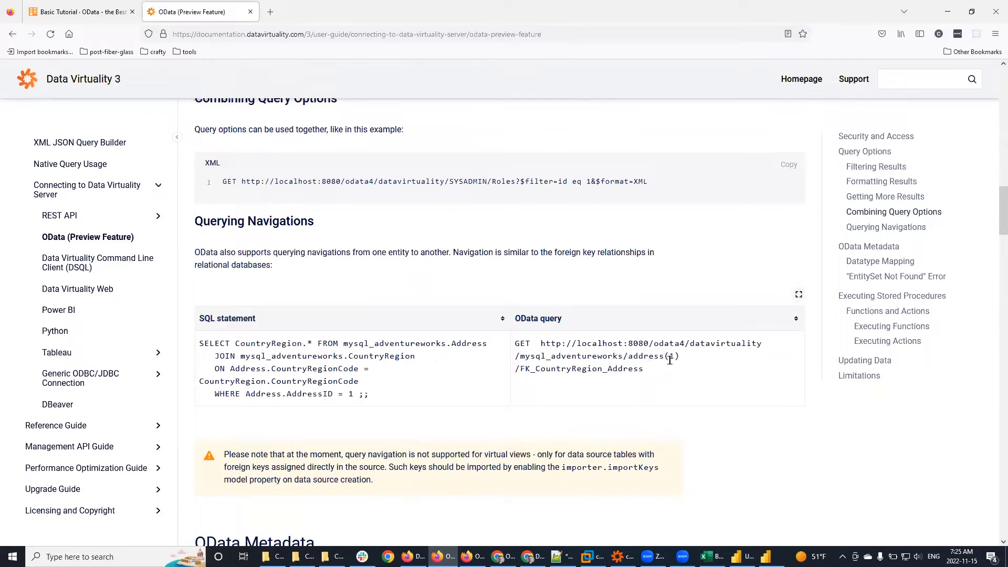
pyautogui.moveTo(674, 356)
pyautogui.mouseDown()
pyautogui.moveTo(664, 356)
pyautogui.moveTo(674, 356)
pyautogui.mouseUp()
# Step: Compare the SQL example (Address.AddressID, CountryRegion.*) with the OData query, then restore the docs window
pyautogui.moveTo(246, 394); pyautogui.dragTo(334, 394)
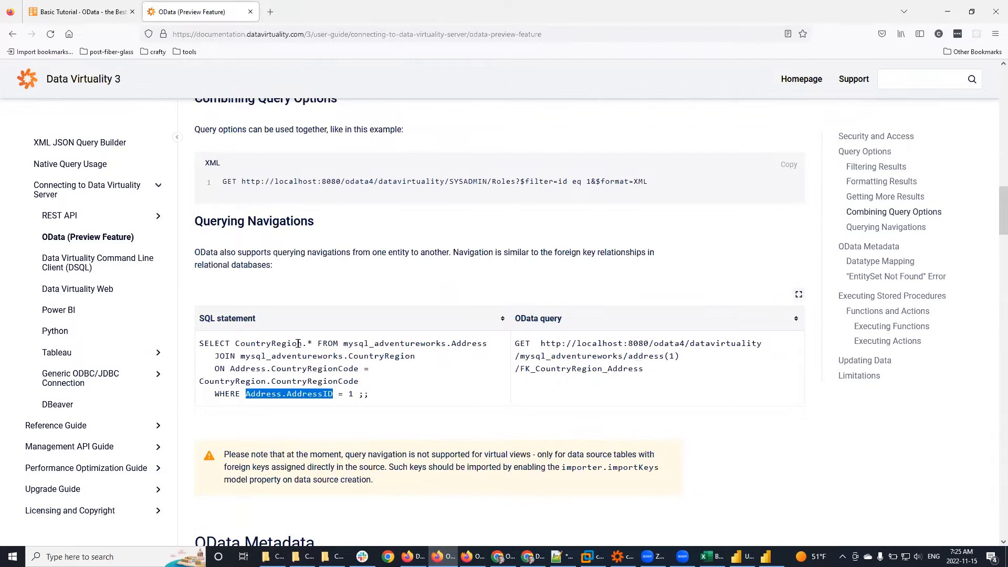
pyautogui.moveTo(235, 343); pyautogui.dragTo(313, 343)
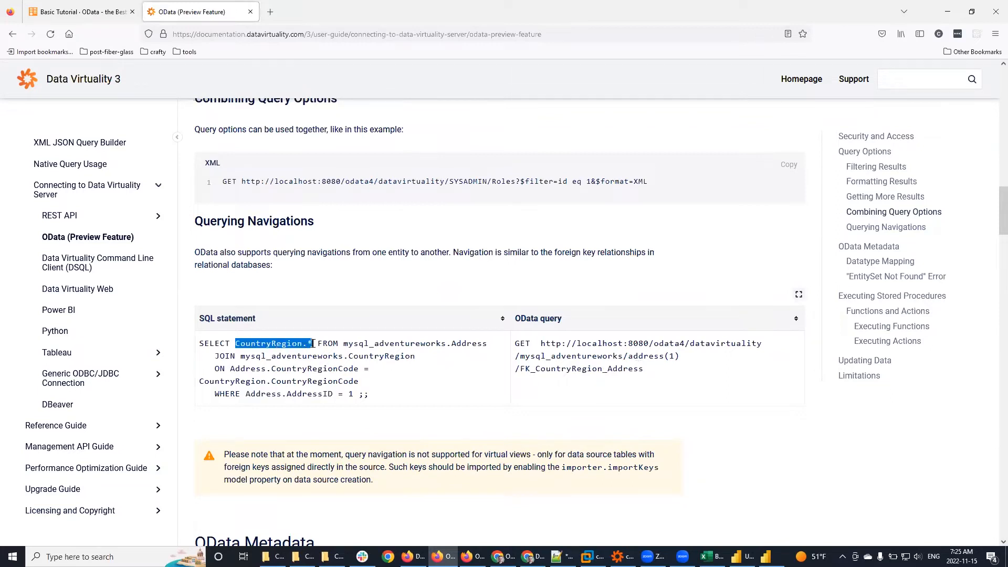
pyautogui.click(387, 367)
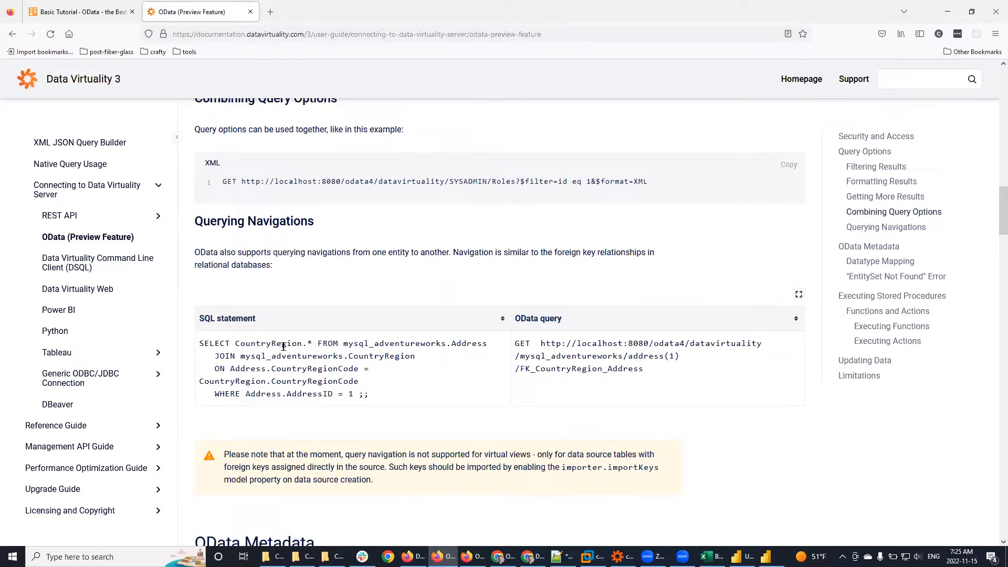
pyautogui.moveTo(200, 343); pyautogui.dragTo(375, 397)
pyautogui.click(576, 372)
pyautogui.moveTo(514, 344); pyautogui.dragTo(628, 367)
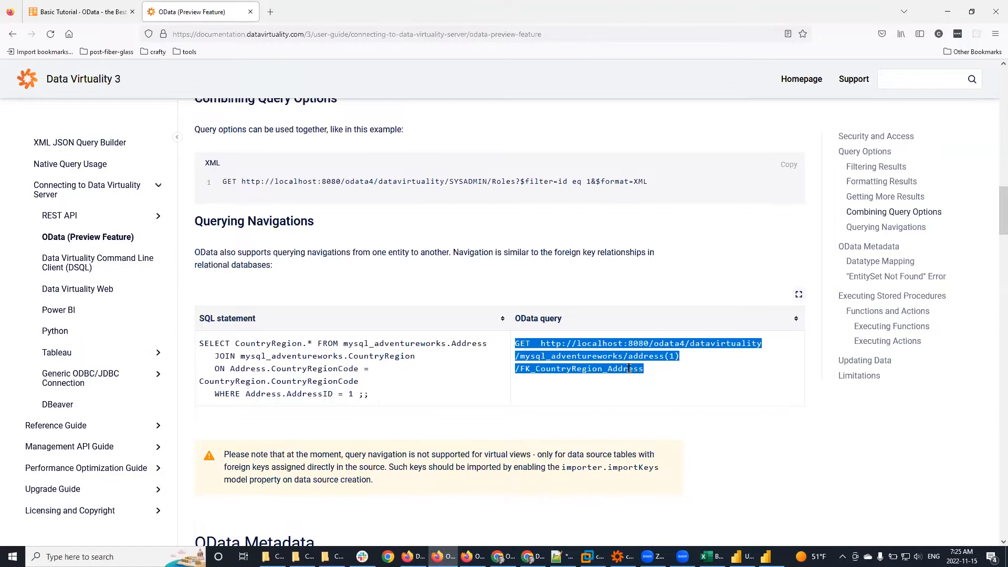
pyautogui.click(683, 385)
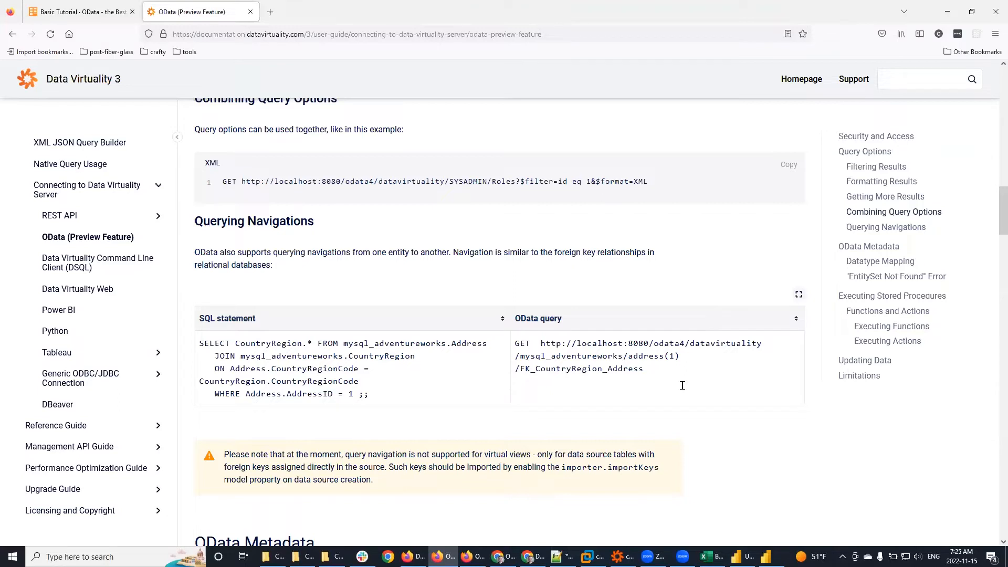
pyautogui.click(972, 14)
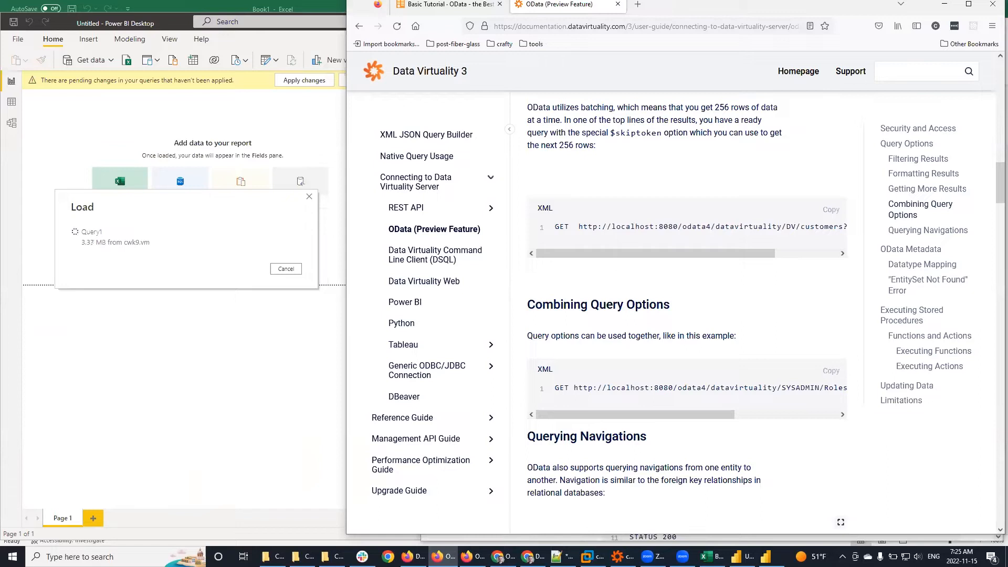
# Step: Launch Google Chrome, dismiss its profile picker, then bring Data Virtuality Studio forward
pyautogui.click(387, 557)
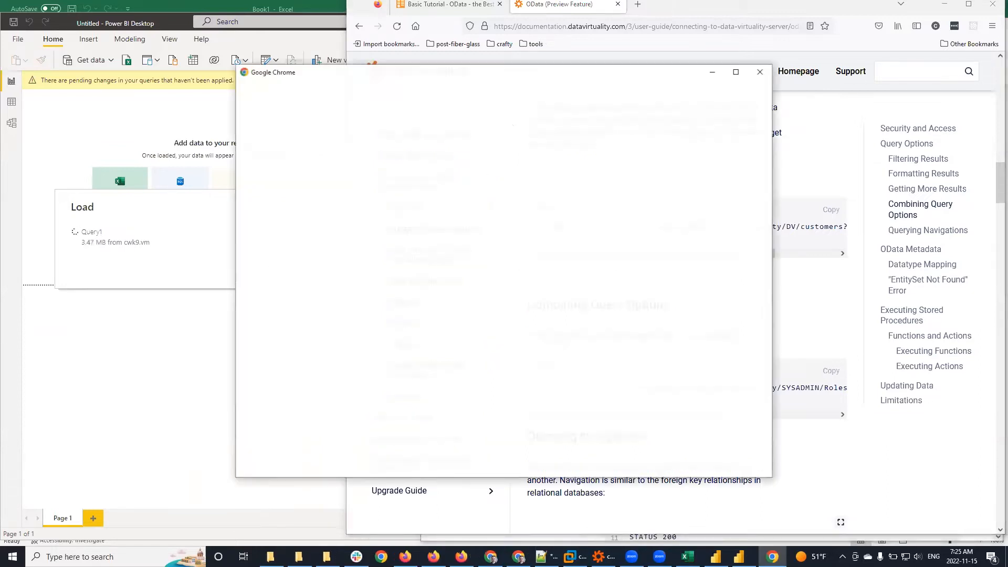
pyautogui.click(760, 72)
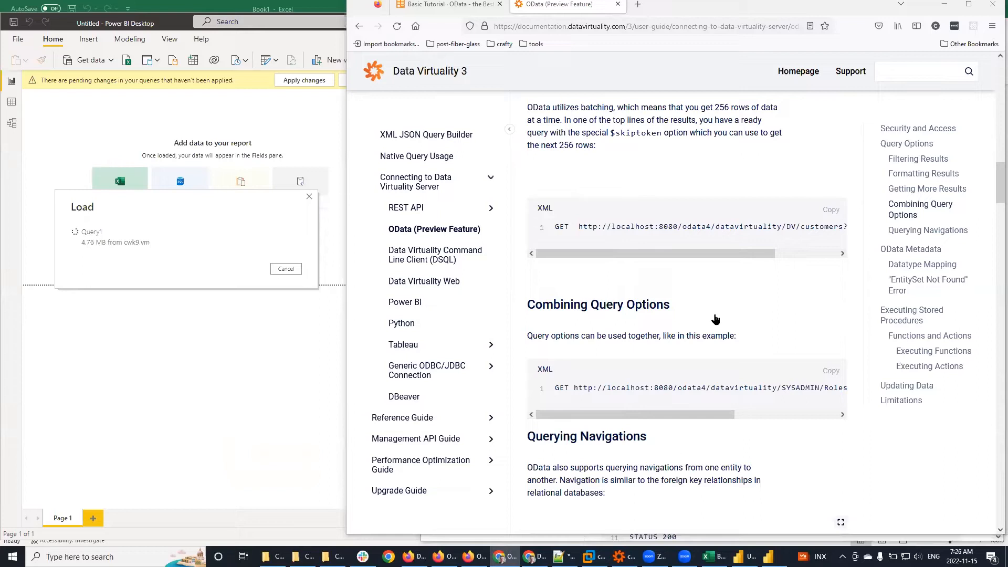
pyautogui.click(623, 557)
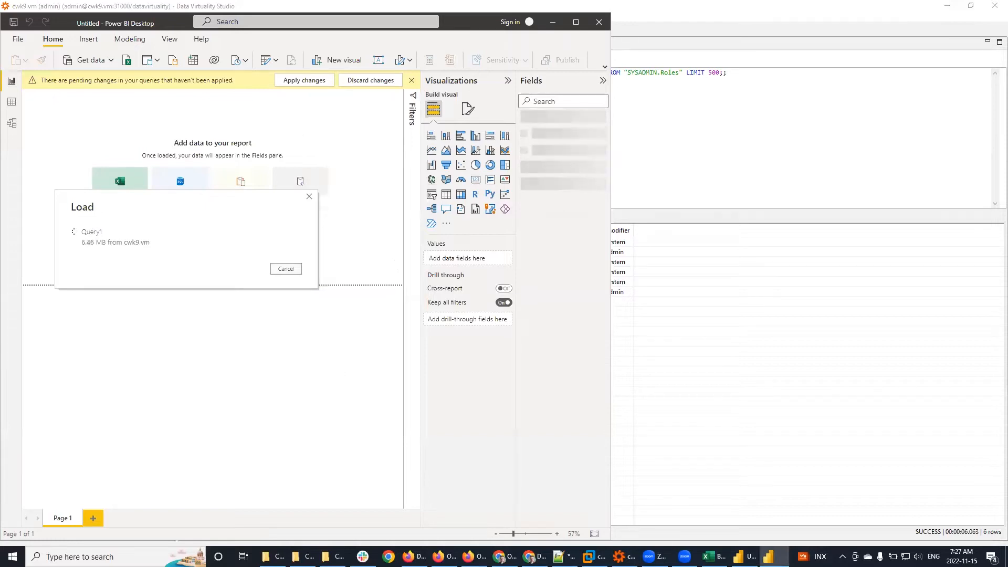
pyautogui.hotkey('alt', 'Tab')
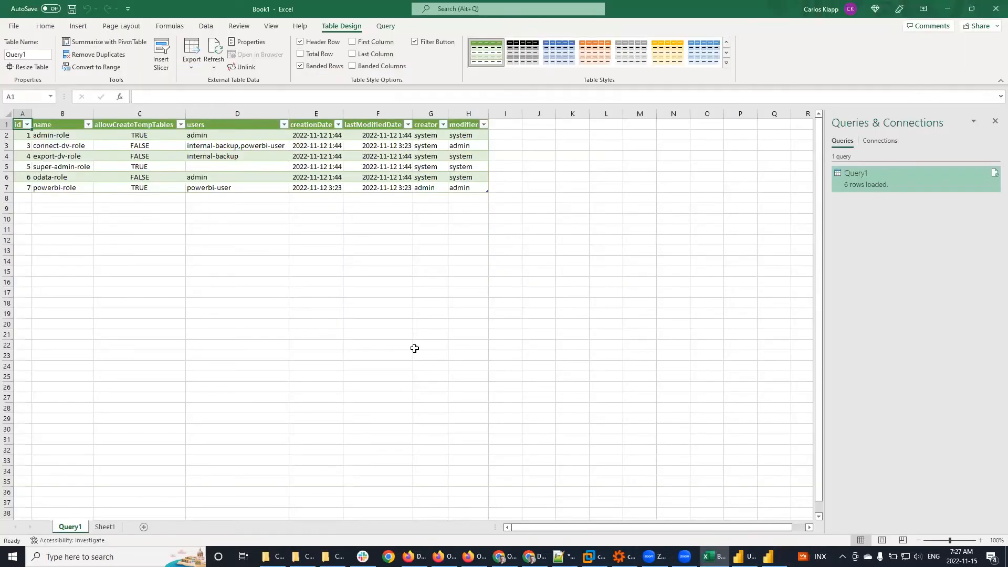
pyautogui.click(947, 7)
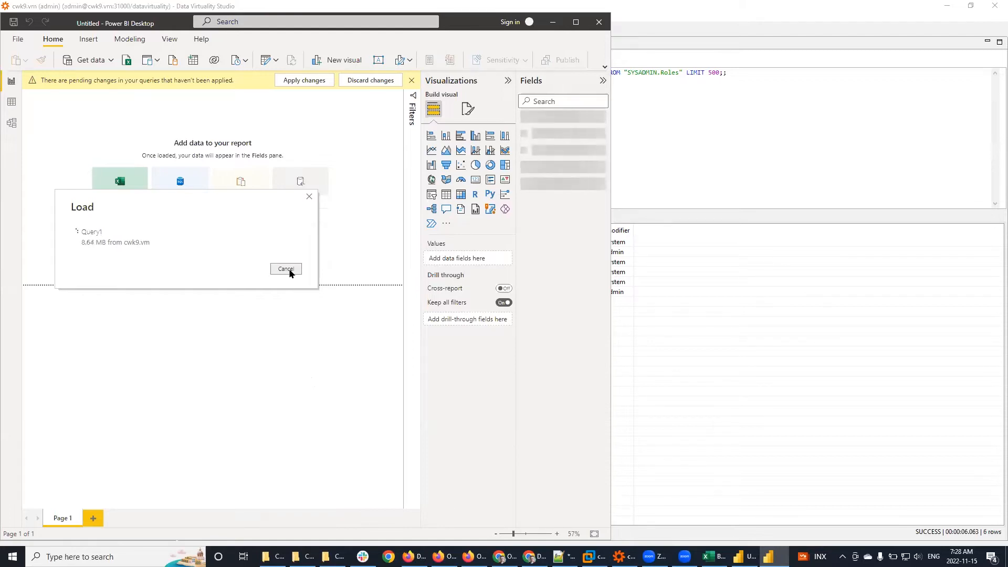
# Step: Cancel the Query1 load and bring the OData documentation window to the front
pyautogui.click(286, 269)
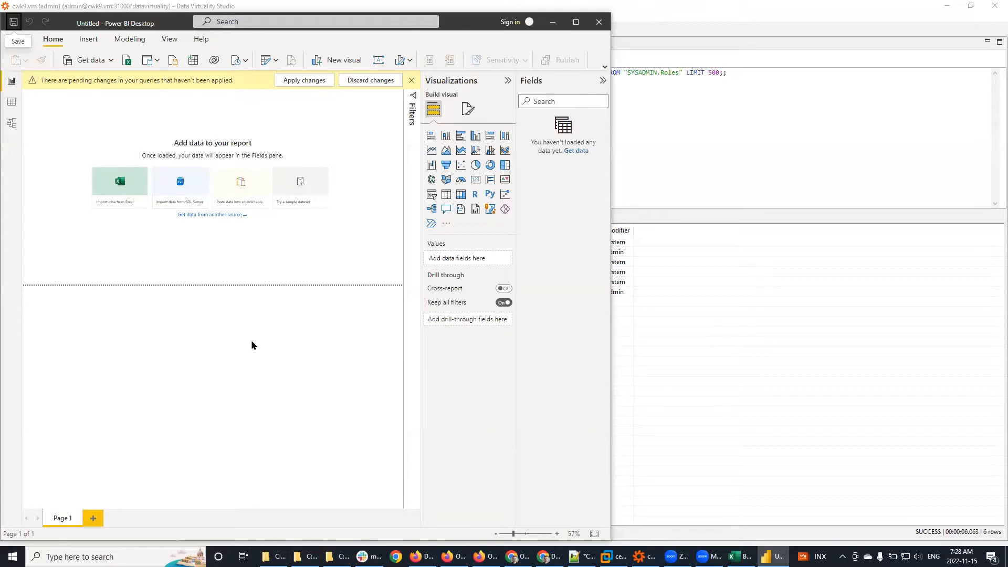
pyautogui.click(691, 182)
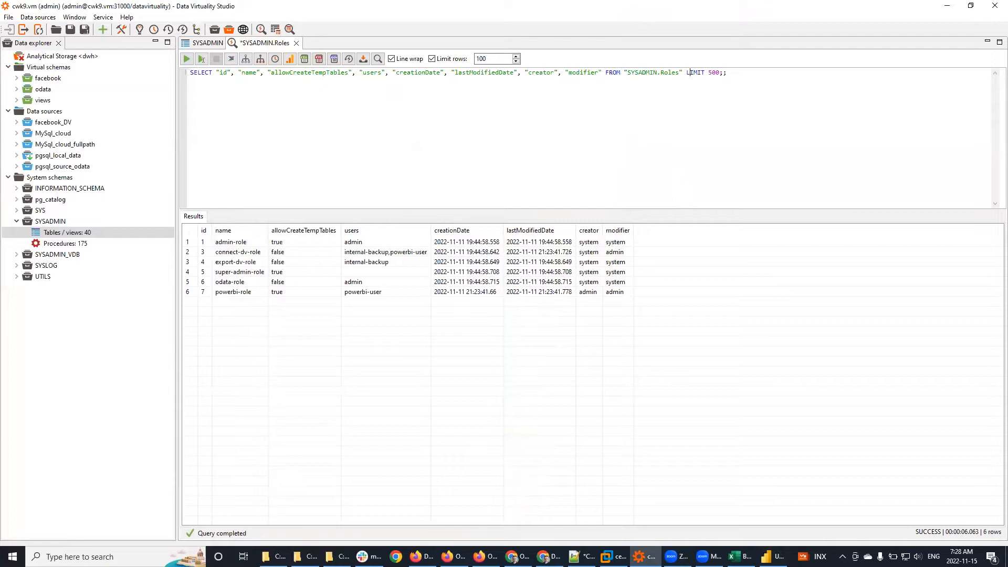
pyautogui.moveTo(485, 557)
pyautogui.click(517, 517)
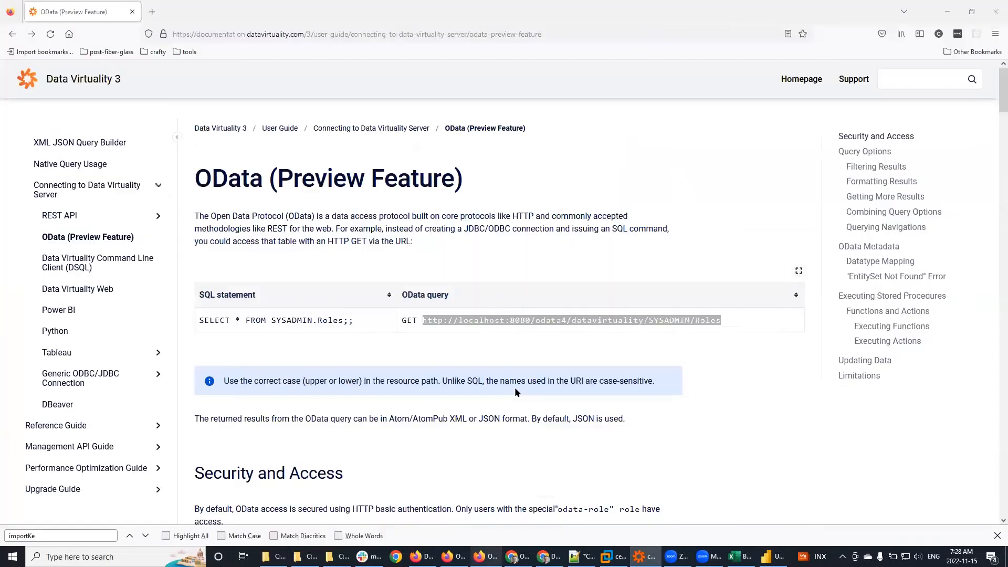
pyautogui.click(399, 305)
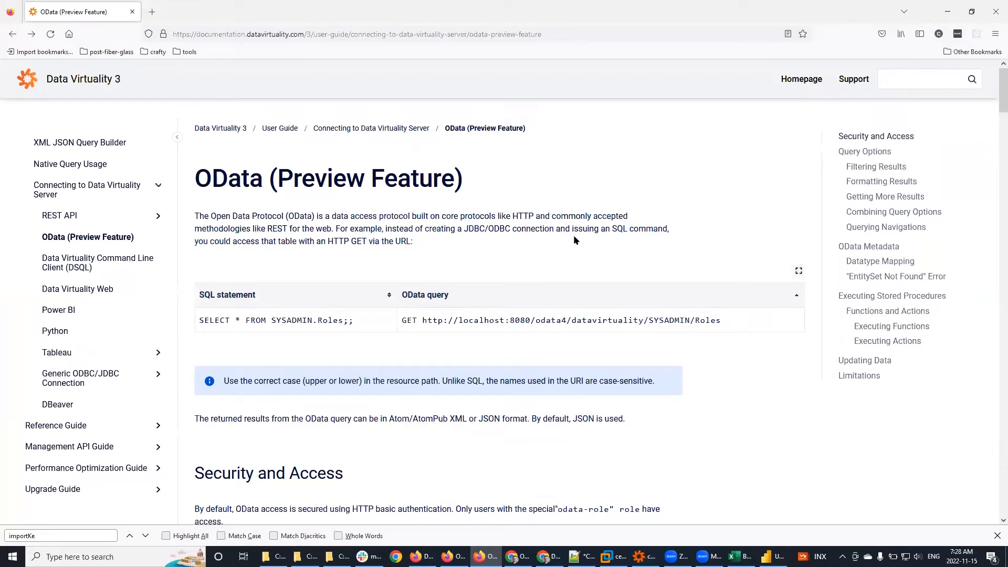
# Step: Search the docs page for 'pagin', stepping through the matches
pyautogui.hotkey('ctrl', 'f')
pyautogui.write('pag')
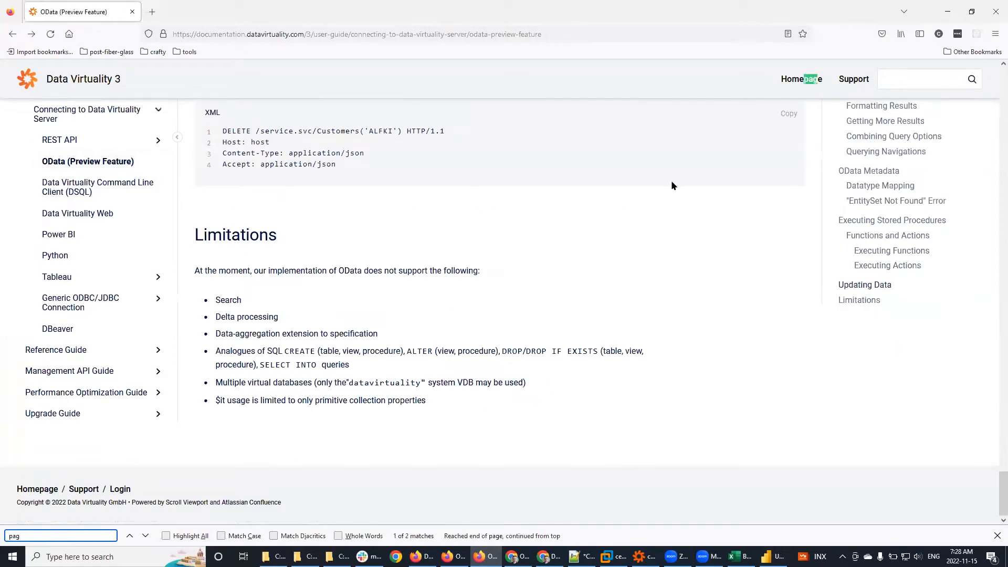
pyautogui.click(145, 536)
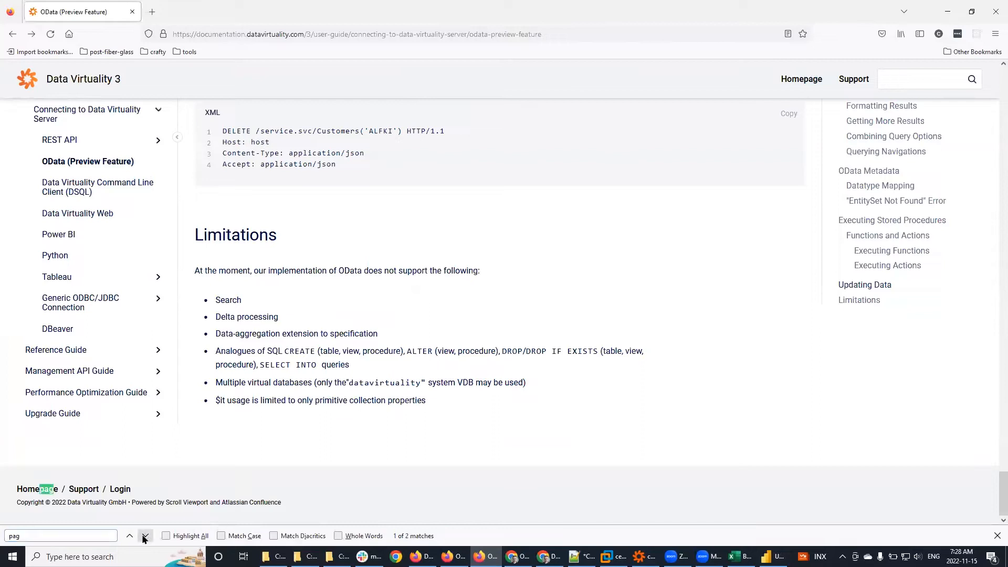
pyautogui.click(145, 536)
pyautogui.click(59, 534)
pyautogui.write('in')
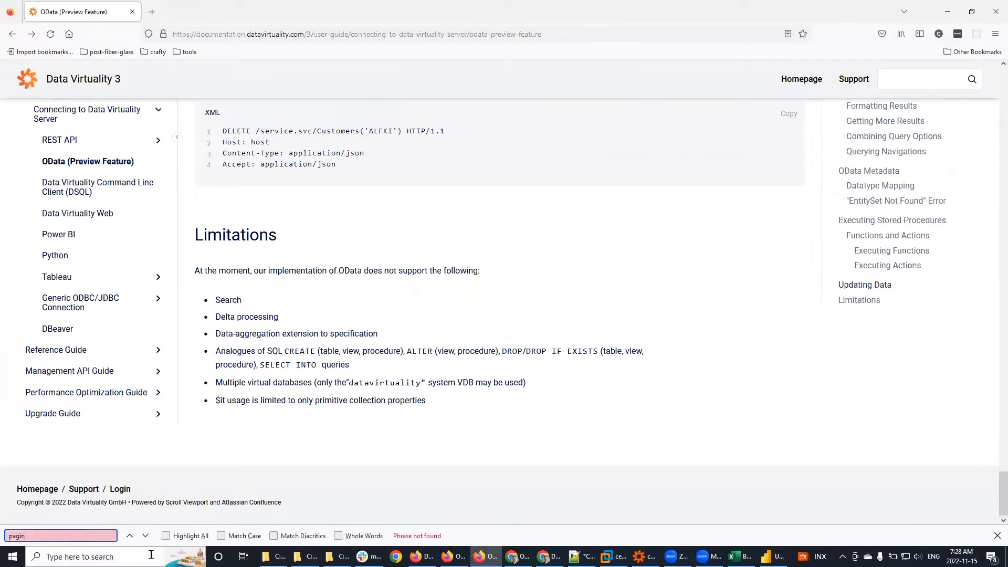
# Step: Scroll to Getting More Results and mark the sentence about OData returning 256 rows
pyautogui.moveTo(344, 336); pyautogui.dragTo(348, 336)
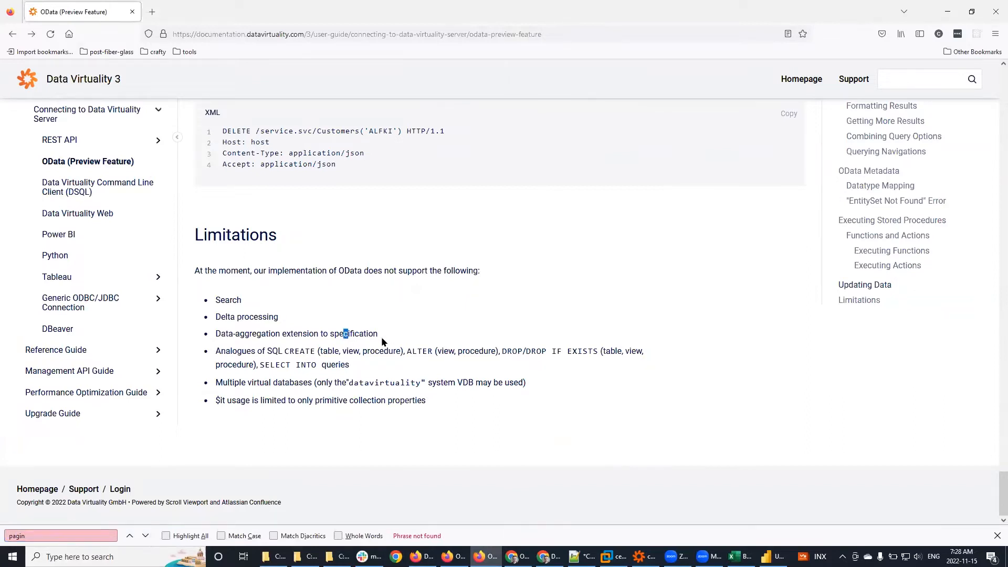
pyautogui.scroll(3, 382, 341)
pyautogui.scroll(15, 382, 342)
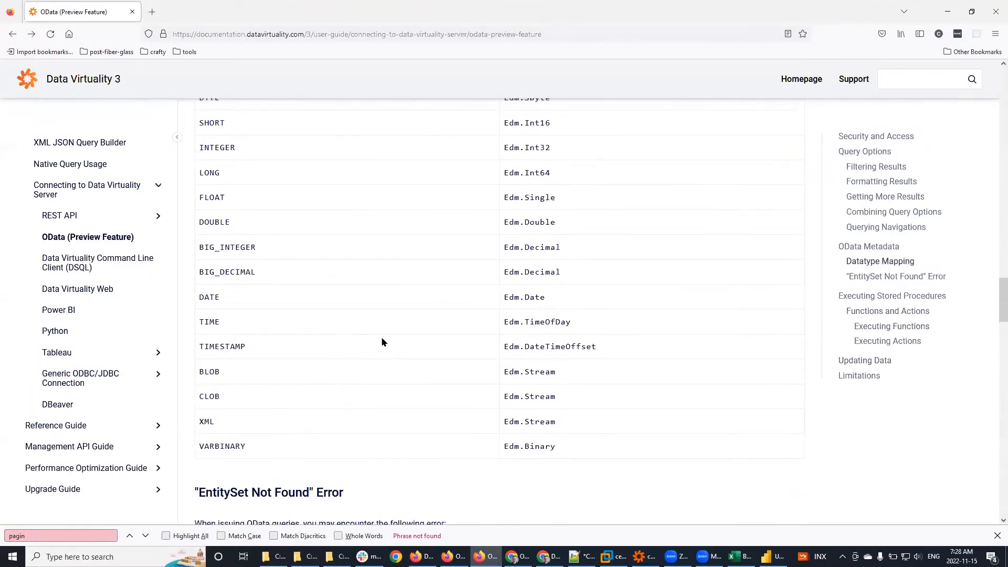
pyautogui.scroll(10, 382, 336)
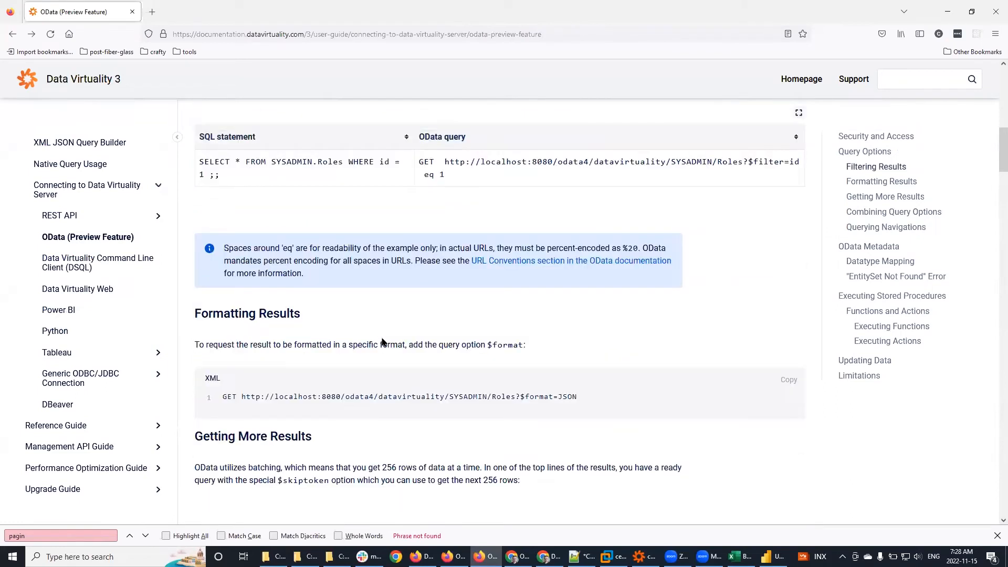
pyautogui.scroll(2, 199, 466)
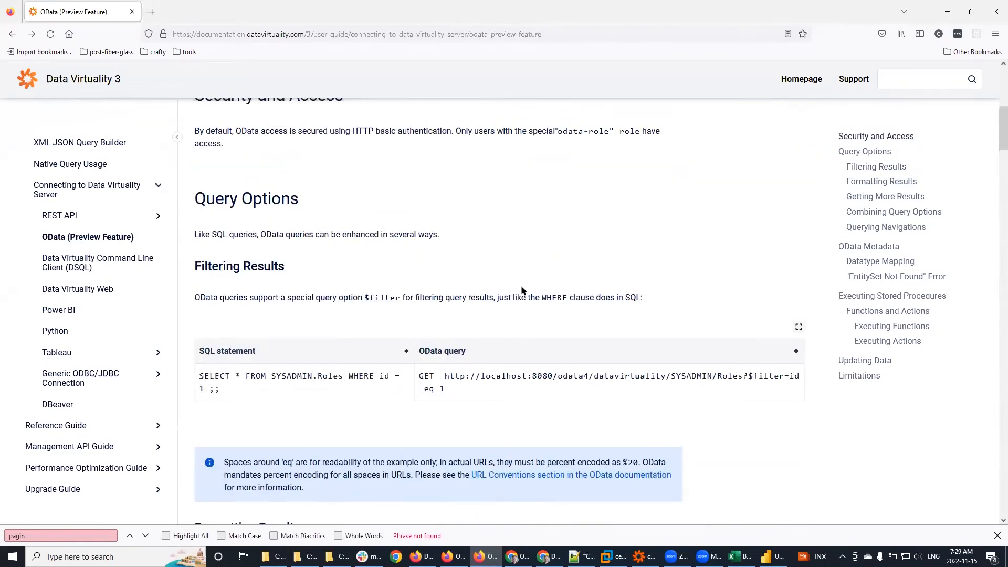
pyautogui.scroll(-8, 522, 290)
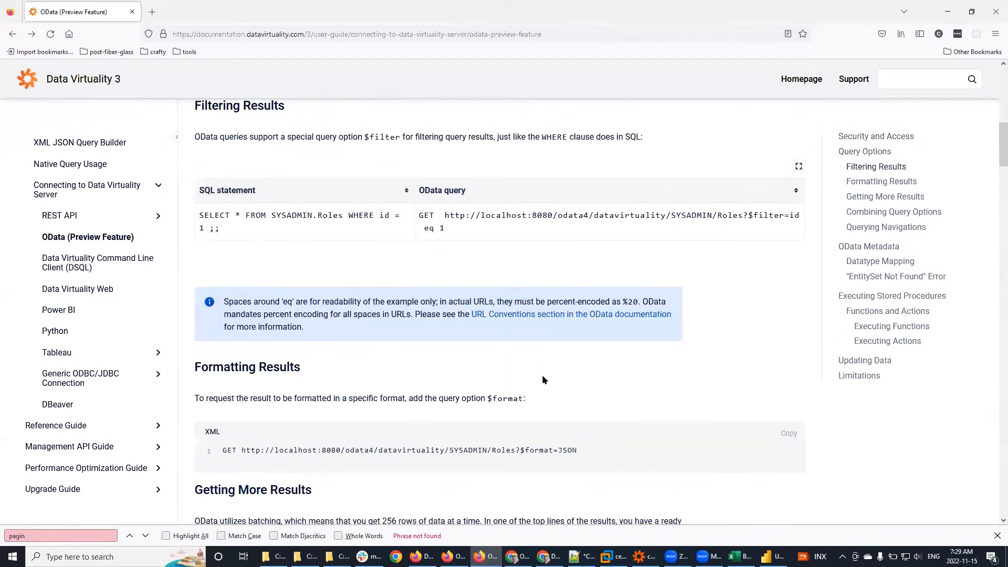
pyautogui.scroll(1, 473, 404)
pyautogui.scroll(-3, 546, 383)
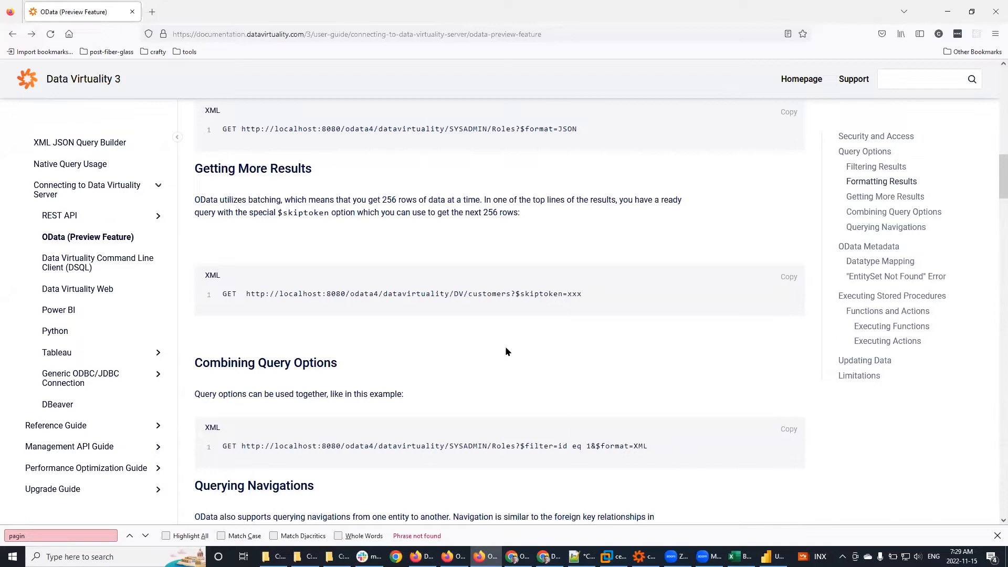
pyautogui.moveTo(363, 206); pyautogui.dragTo(544, 200)
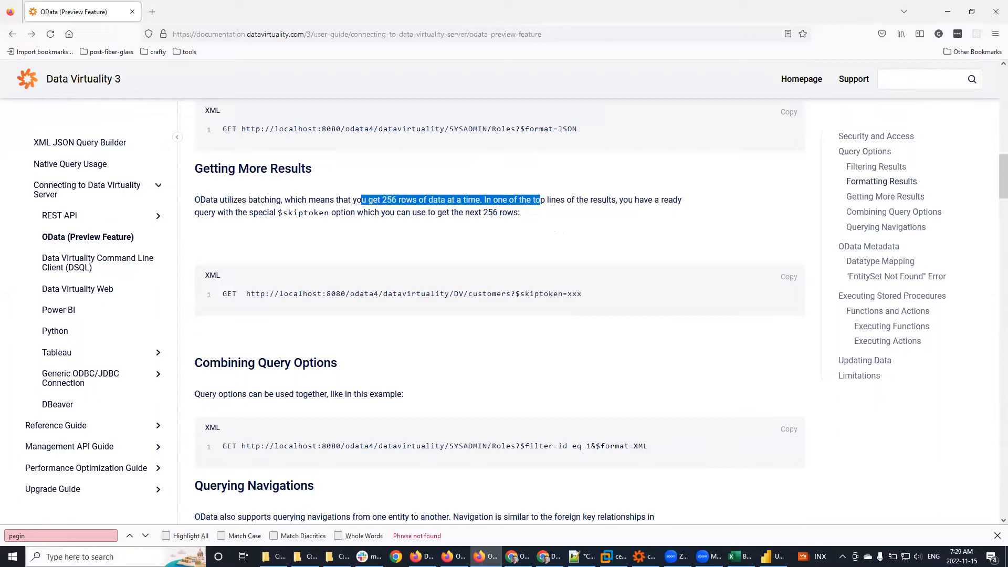
pyautogui.click(79, 556)
pyautogui.press('super')
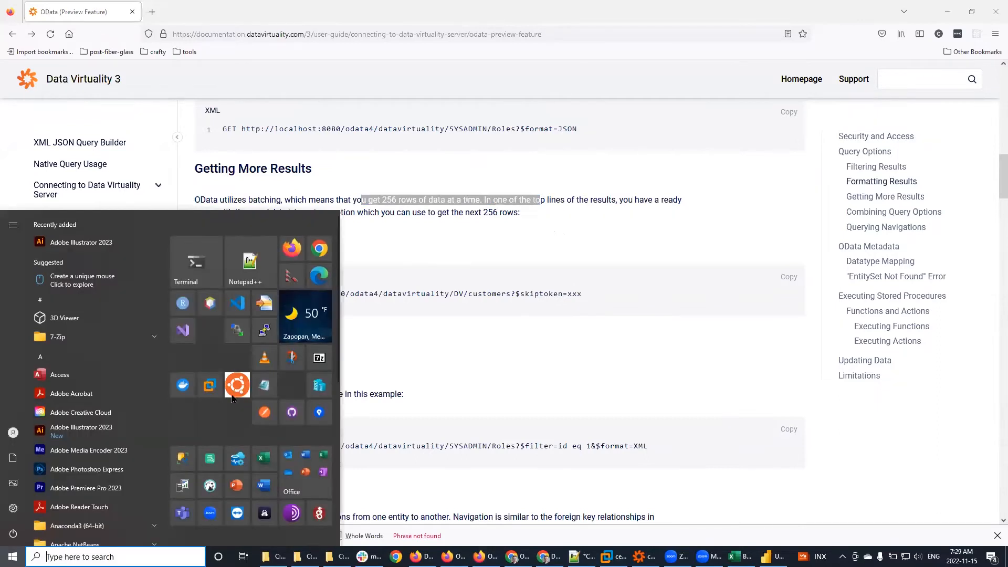
pyautogui.scroll(-3, 201, 483)
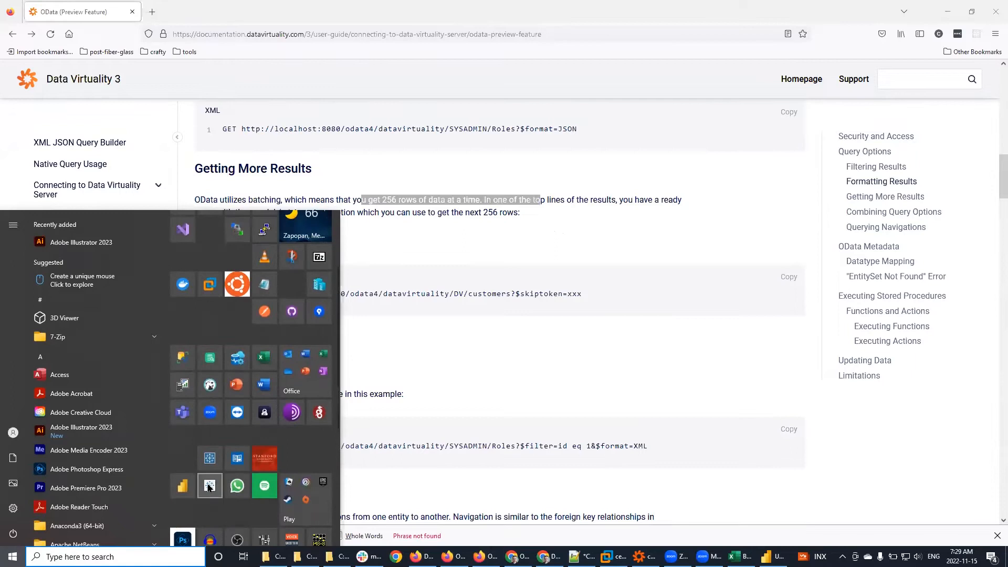
pyautogui.click(210, 486)
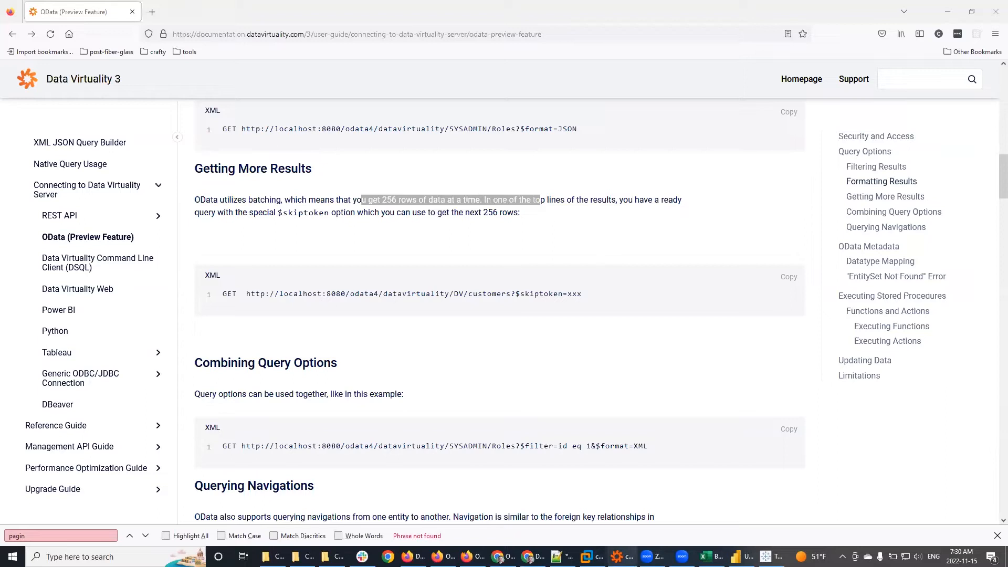
pyautogui.moveTo(621, 557)
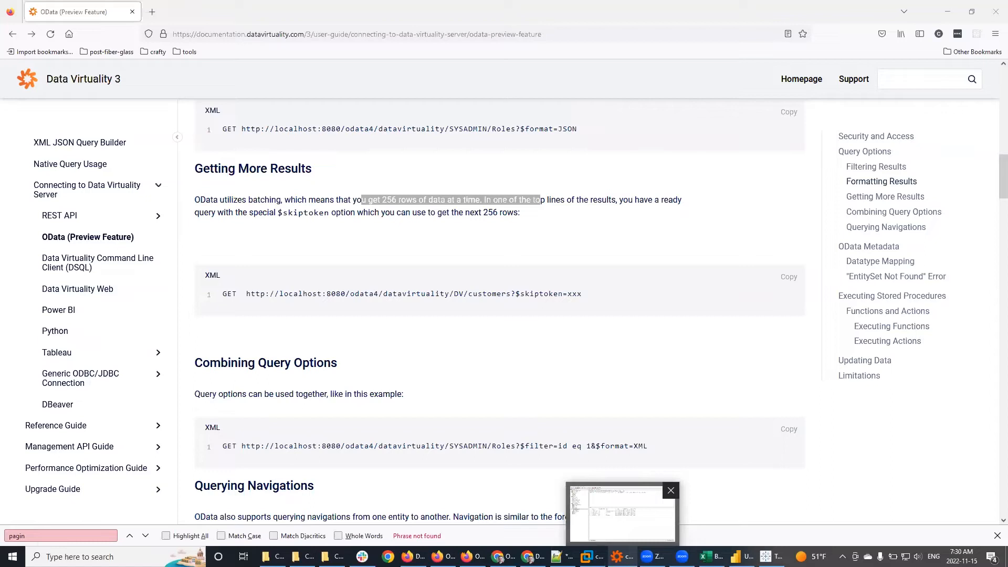
# Step: Open Service > Manage users, switch to Roles and inspect odata-role's permissions
pyautogui.click(624, 556)
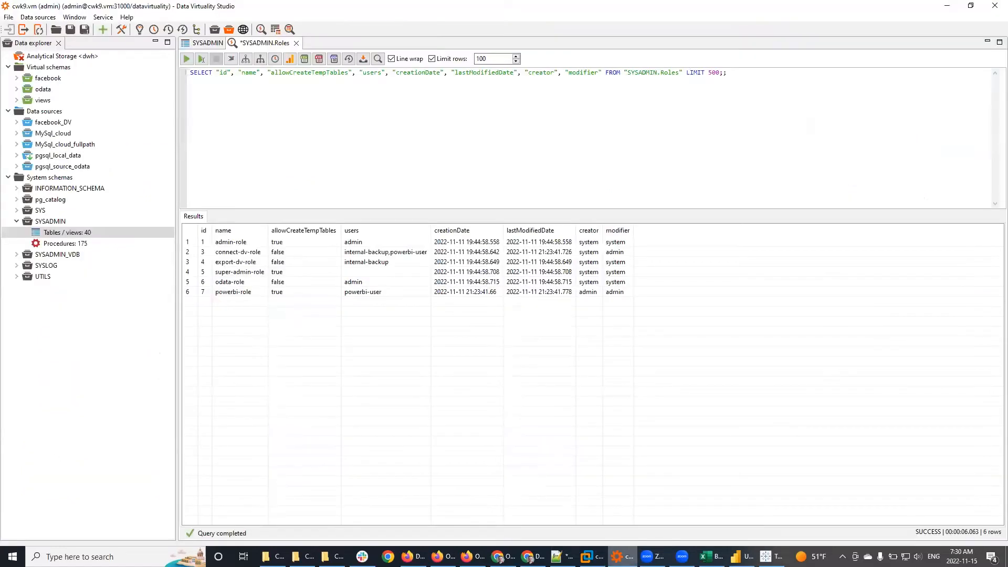
pyautogui.click(580, 128)
pyautogui.click(104, 17)
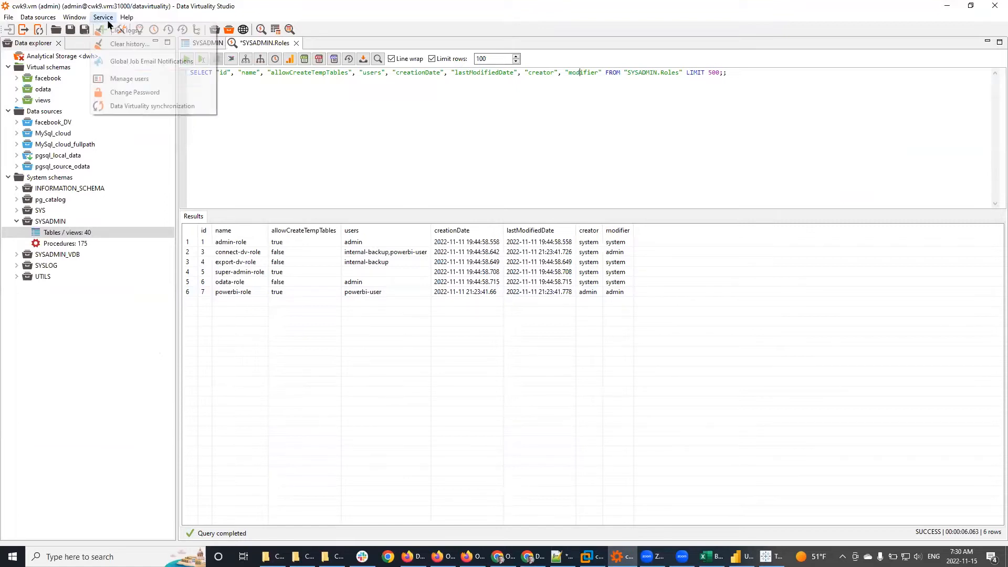
pyautogui.click(132, 81)
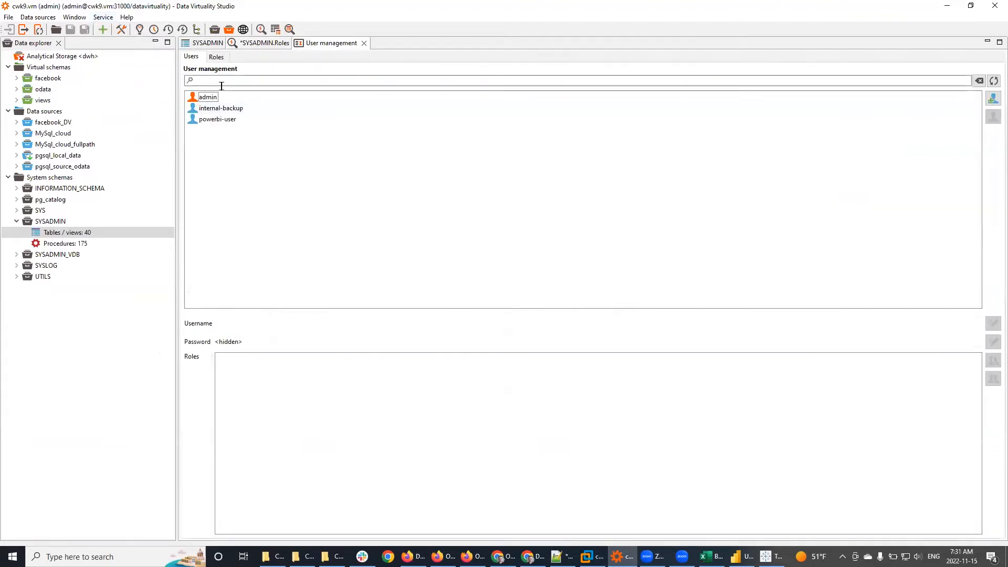
pyautogui.click(217, 57)
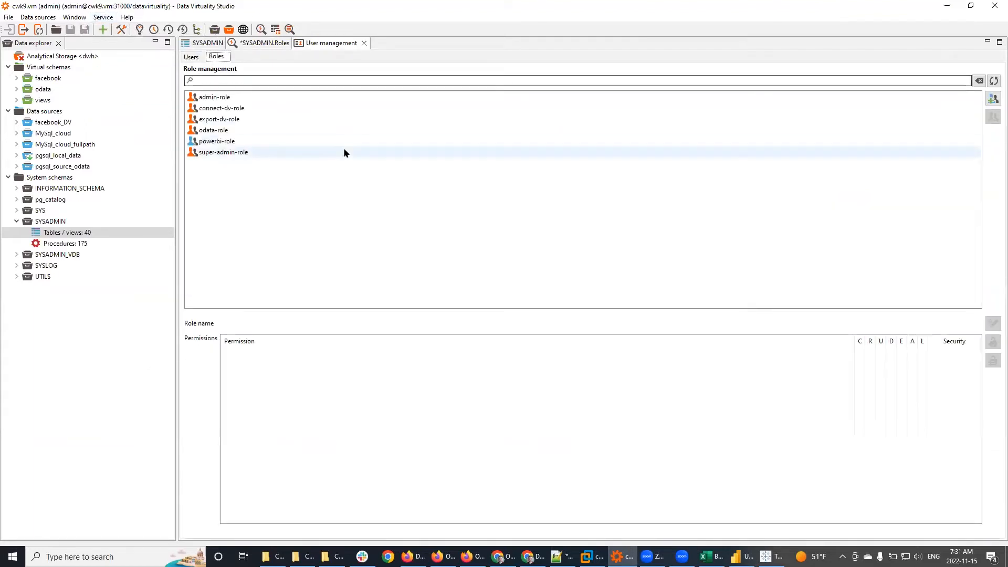
pyautogui.click(231, 129)
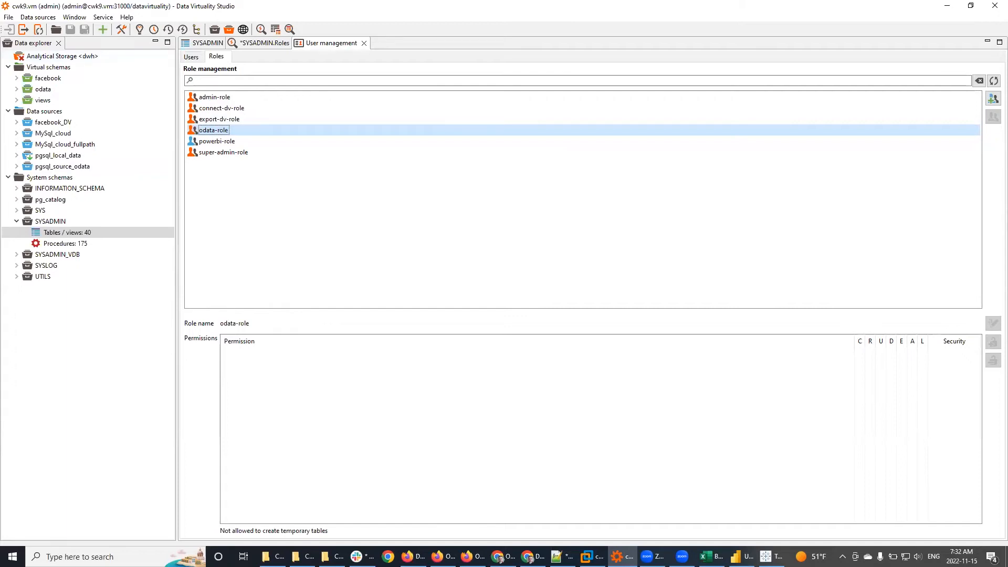
pyautogui.hotkey('alt', 'Tab')
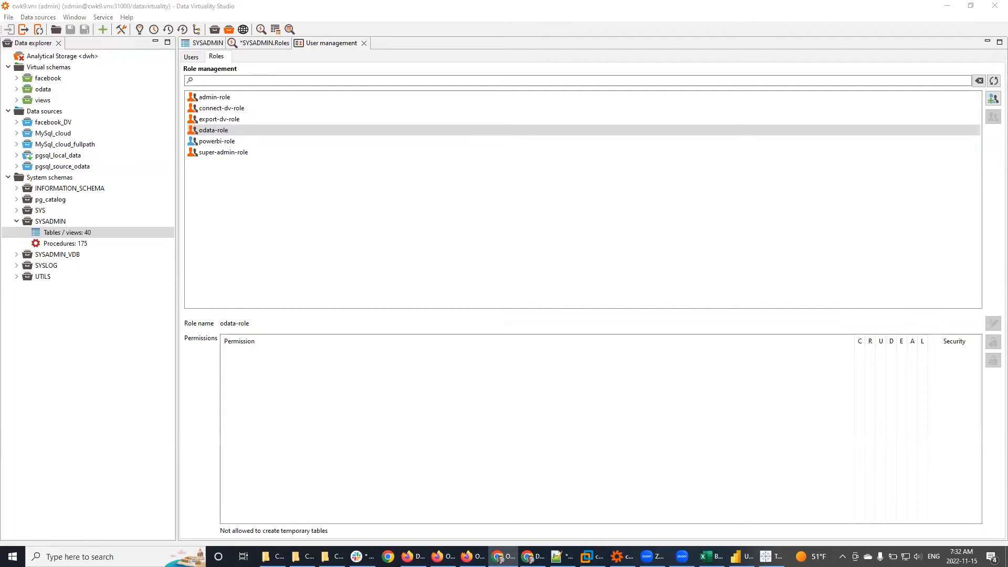
# Step: Search the OData docs for 'delete', reading Updating Data and highlighting the PUT Customers path
pyautogui.click(470, 556)
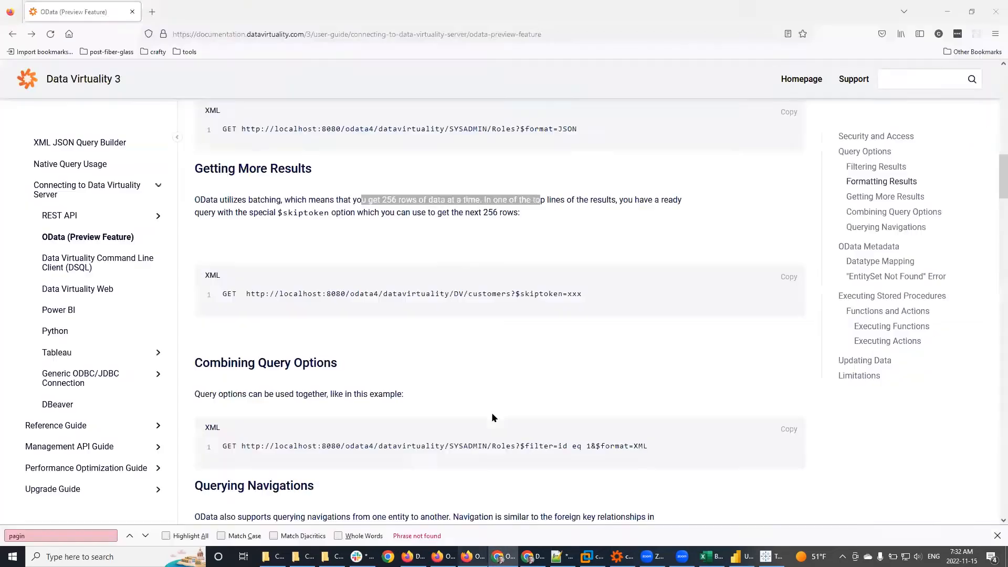
pyautogui.click(445, 237)
pyautogui.hotkey('ctrl', 'f')
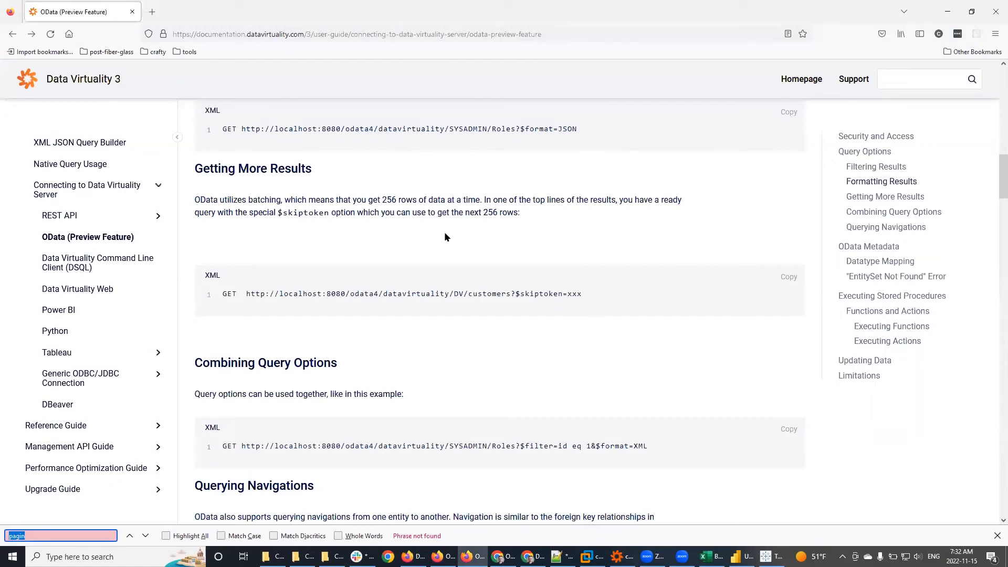
pyautogui.write('delete')
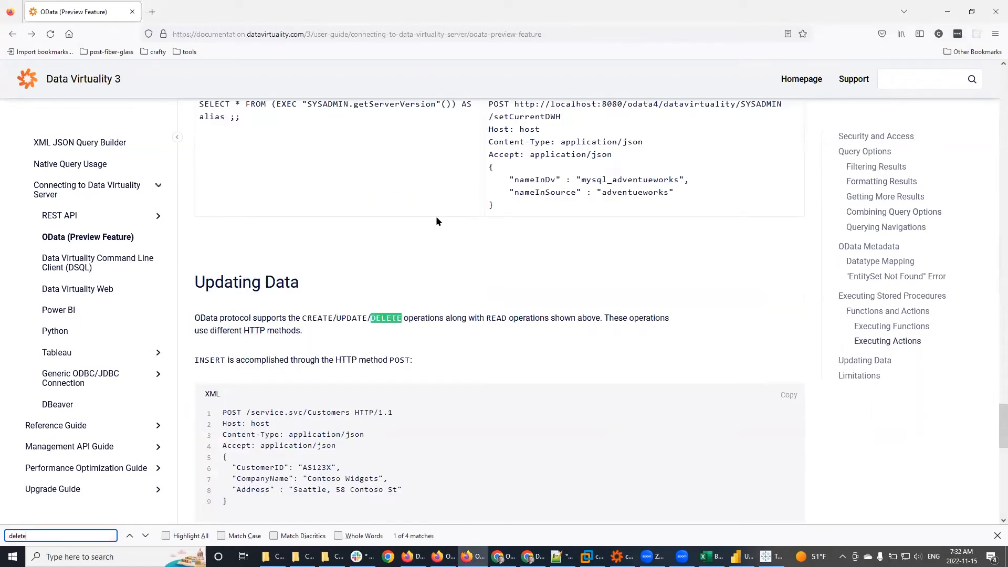
pyautogui.scroll(-2, 436, 221)
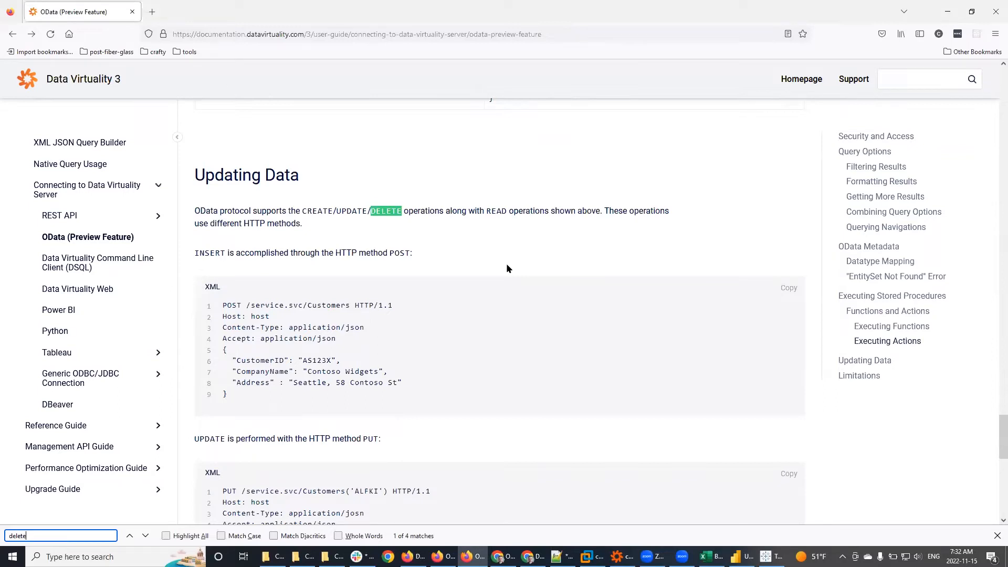
pyautogui.scroll(-4, 507, 268)
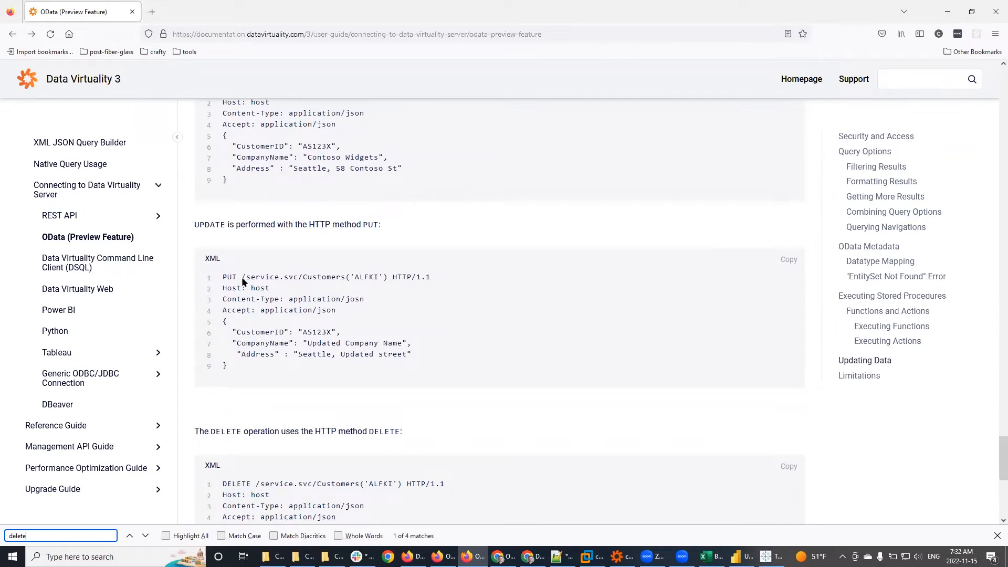
pyautogui.moveTo(240, 278); pyautogui.dragTo(384, 272)
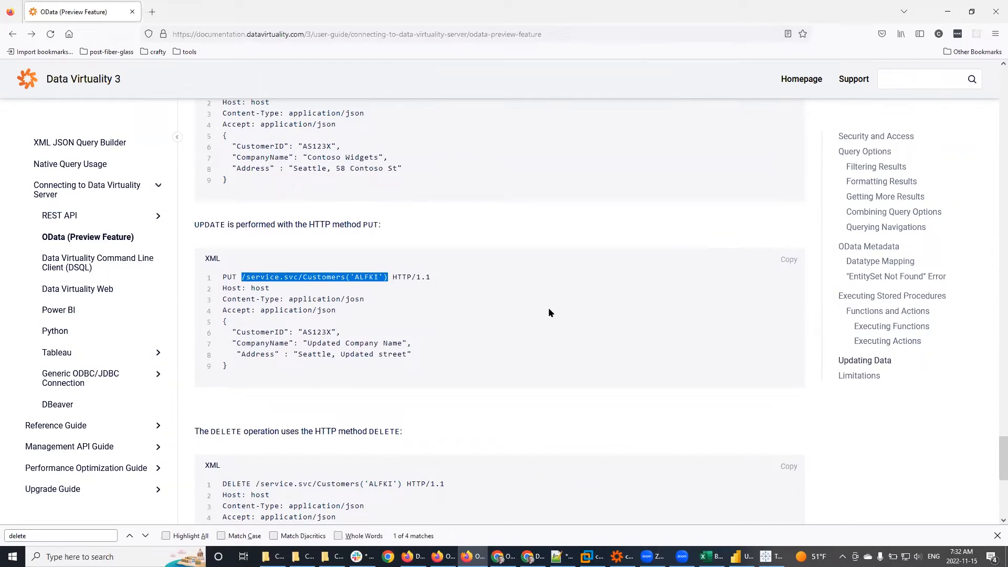
pyautogui.scroll(-5, 547, 313)
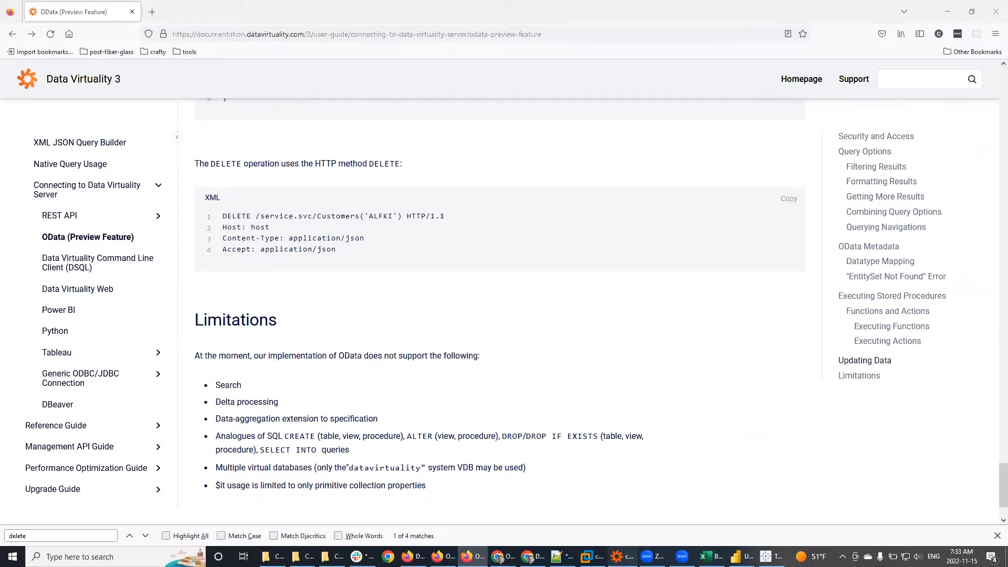
pyautogui.click(623, 557)
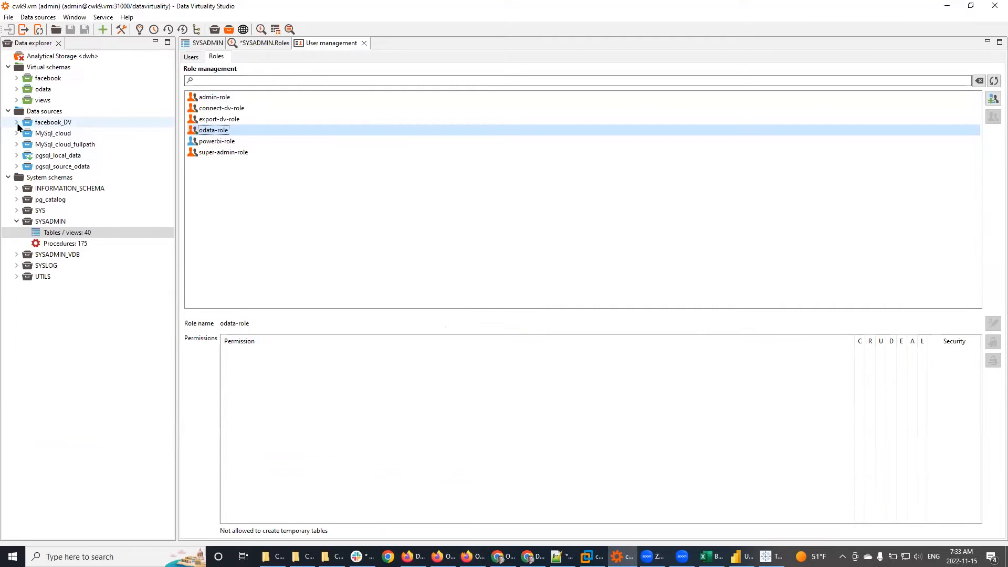
# Step: Close all editor tabs, discarding the unsaved SYSADMIN.Roles changes
pyautogui.click(16, 133)
pyautogui.click(11, 136)
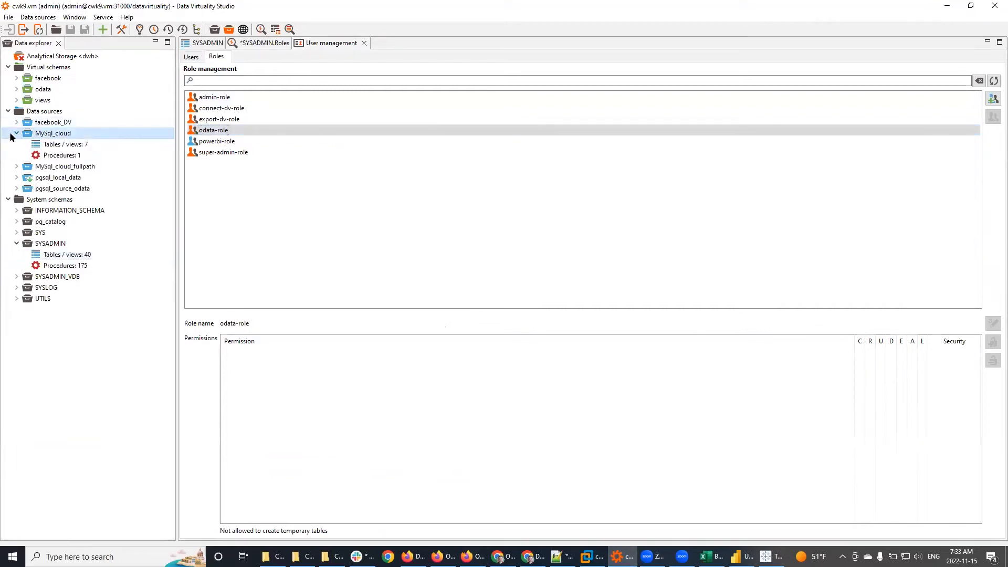
pyautogui.click(16, 133)
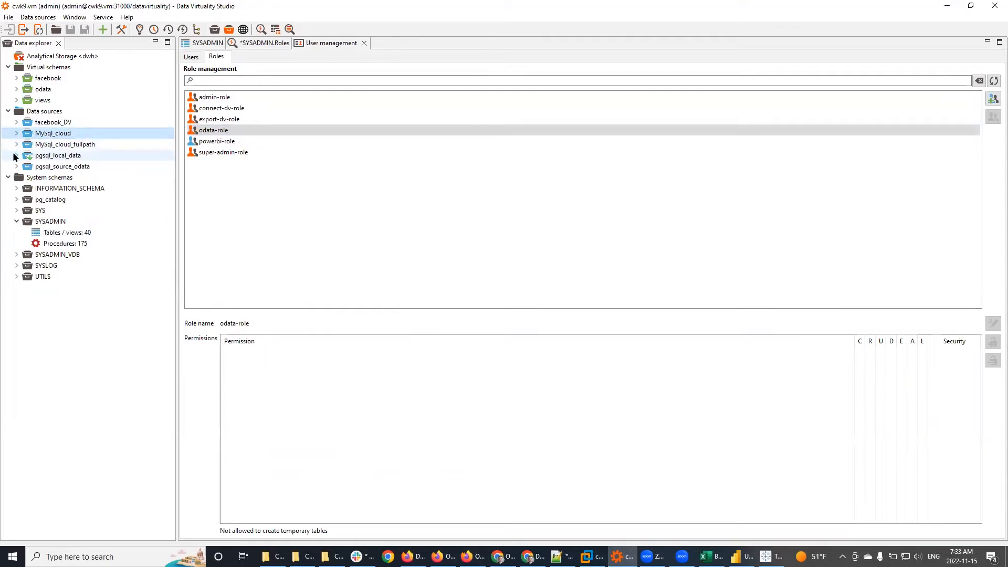
pyautogui.click(17, 88)
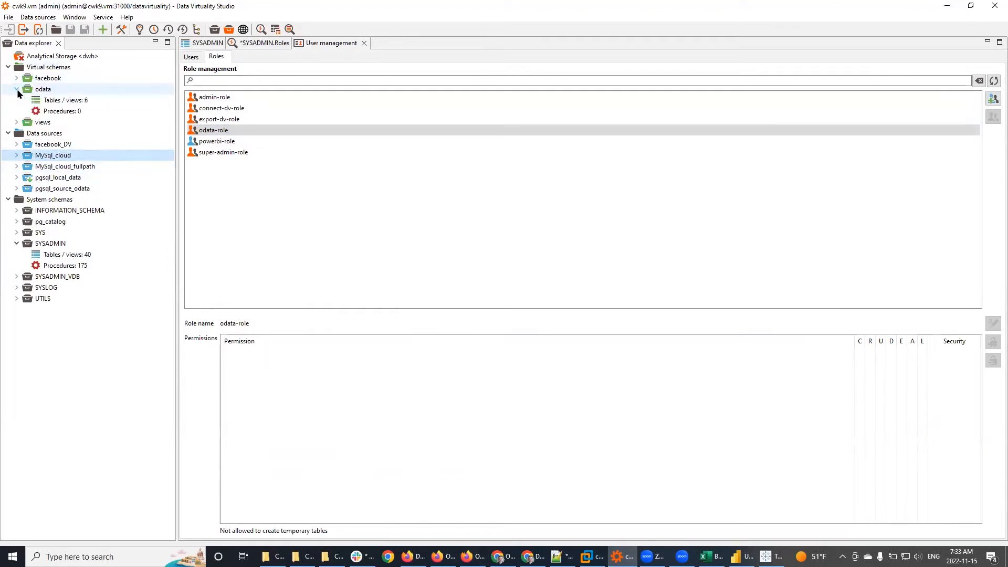
pyautogui.click(54, 101)
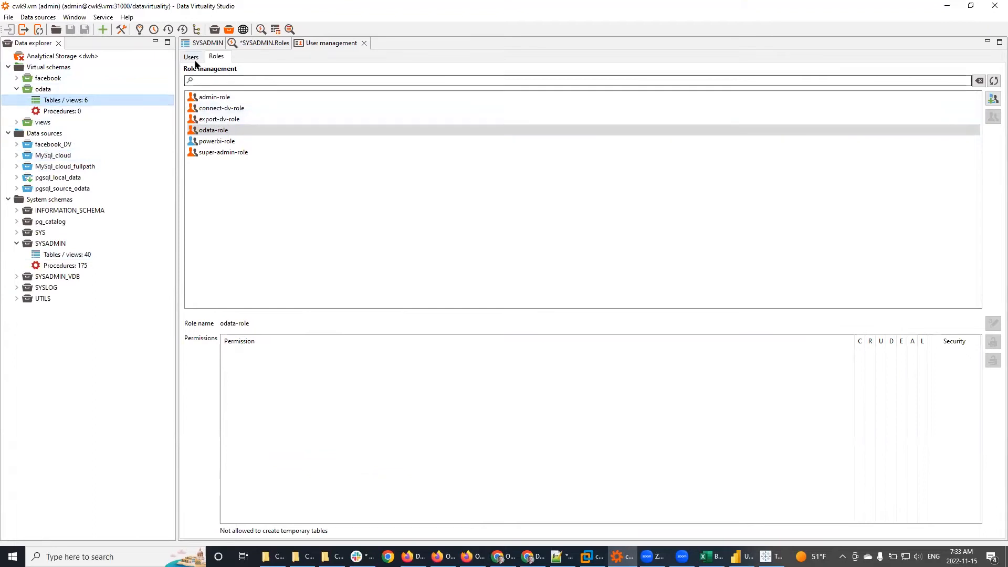
pyautogui.rightClick(213, 43)
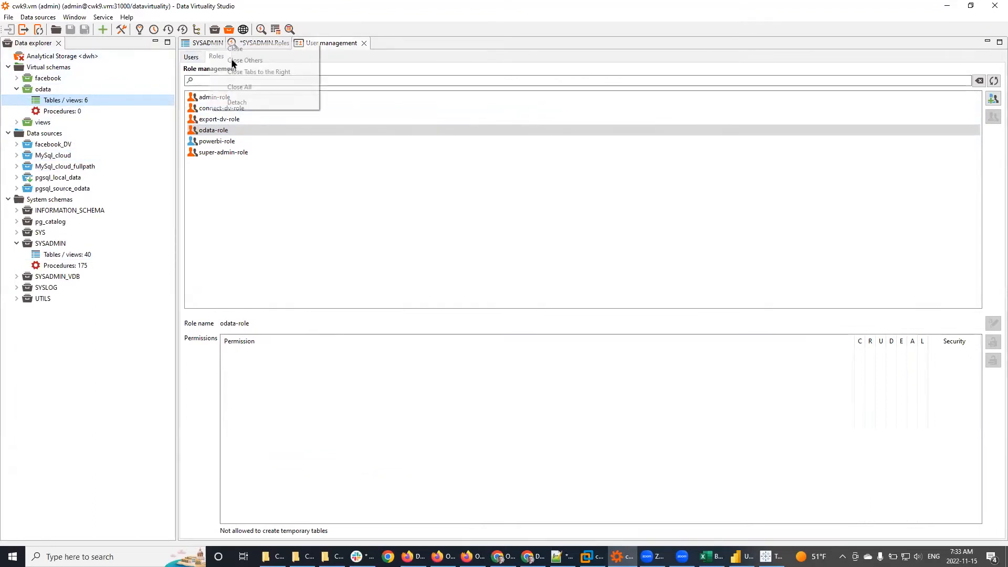
pyautogui.click(240, 87)
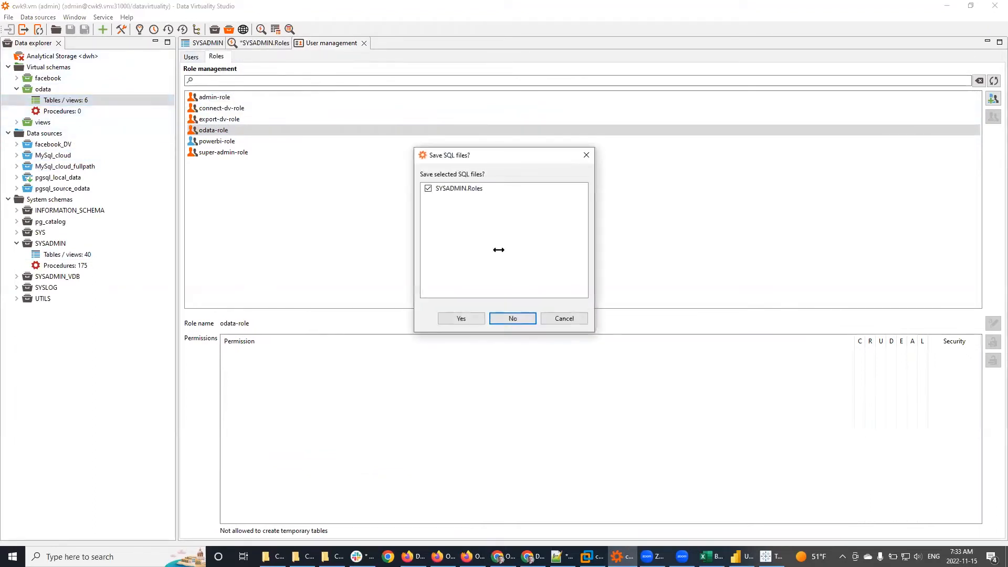
pyautogui.click(513, 318)
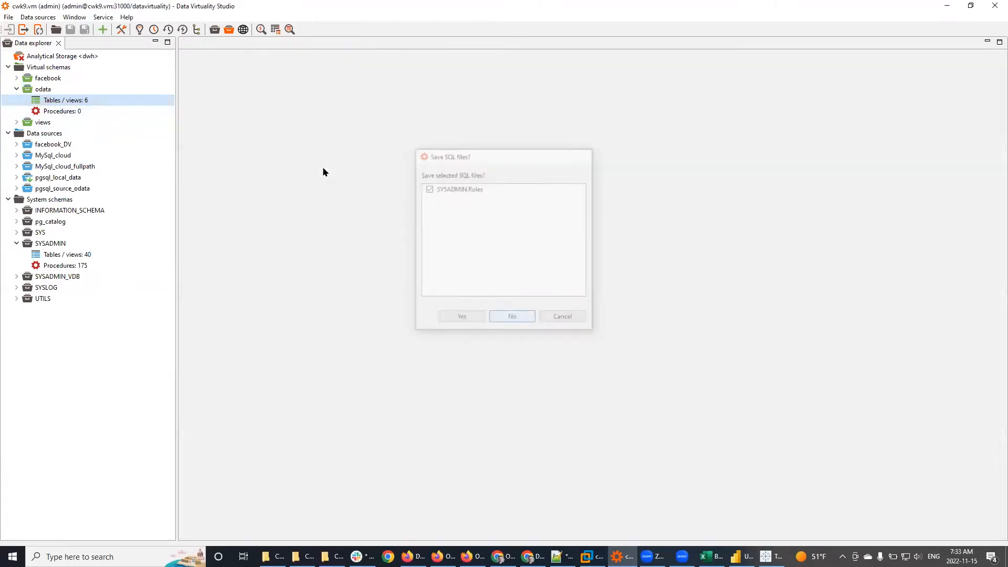
# Step: Open the odata tables list and view salesorderdetail's definition and source table
pyautogui.doubleClick(66, 102)
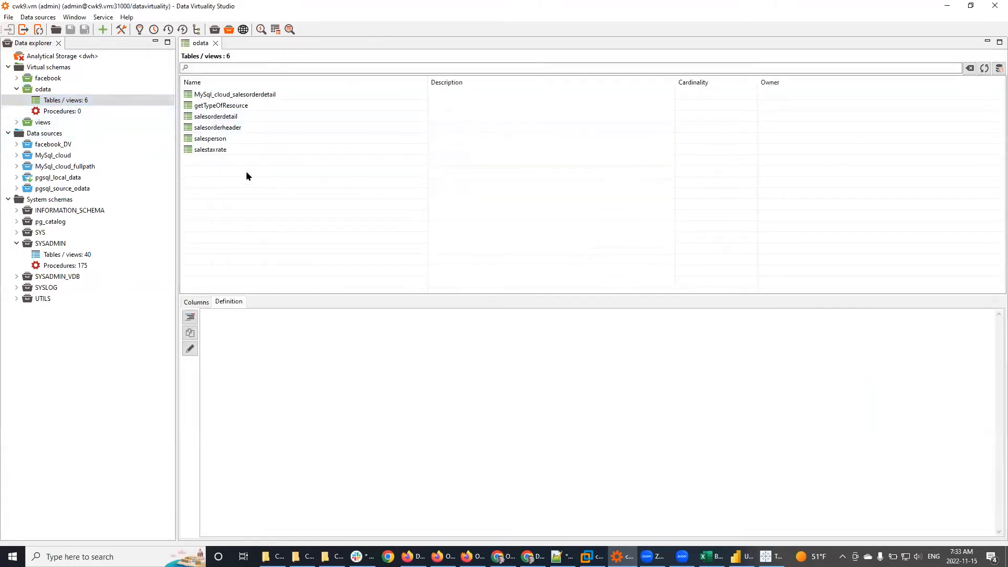
pyautogui.click(218, 116)
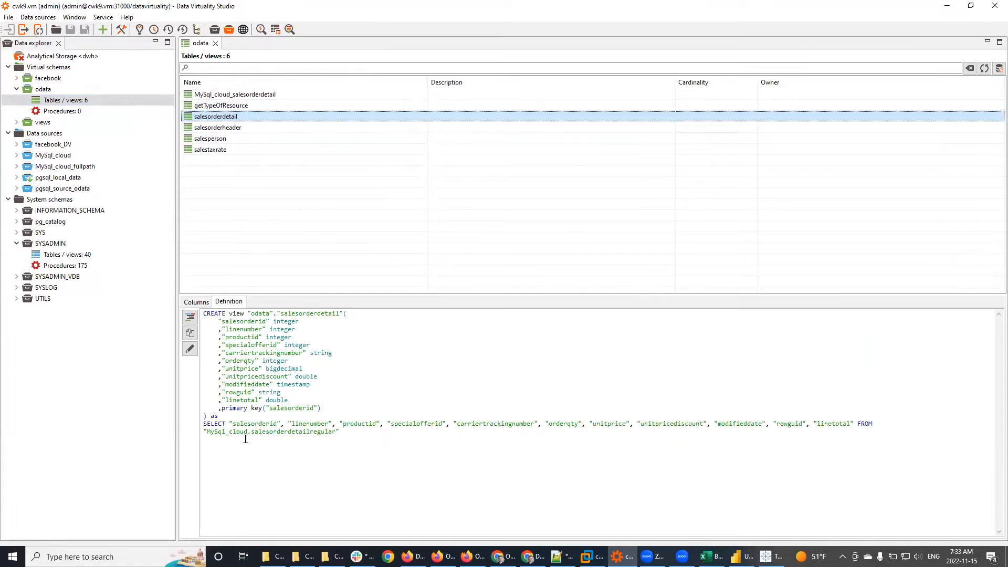
pyautogui.moveTo(207, 431)
pyautogui.mouseDown()
pyautogui.moveTo(313, 437)
pyautogui.moveTo(184, 418)
pyautogui.moveTo(207, 441)
pyautogui.mouseUp()
pyautogui.click(361, 433)
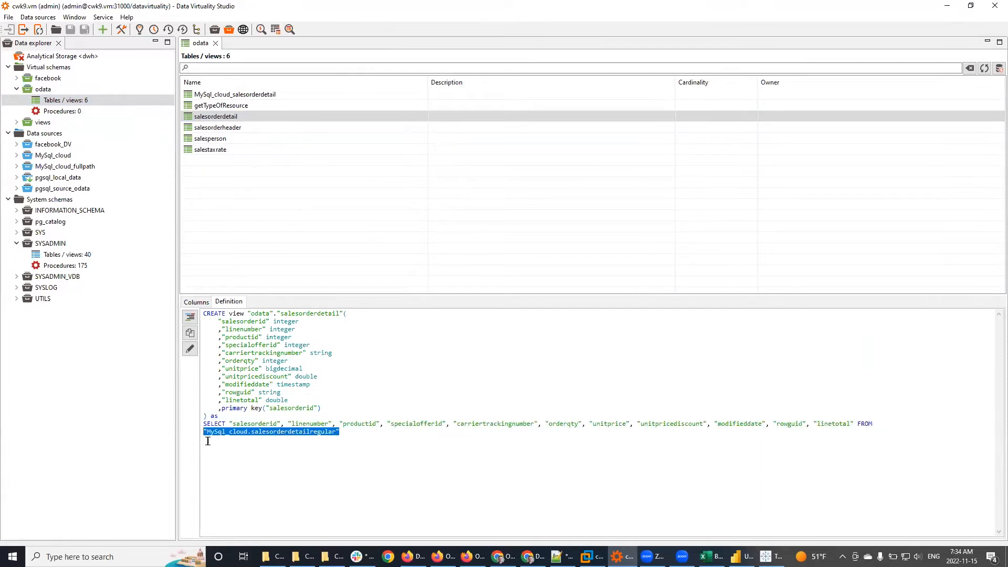
pyautogui.click(354, 339)
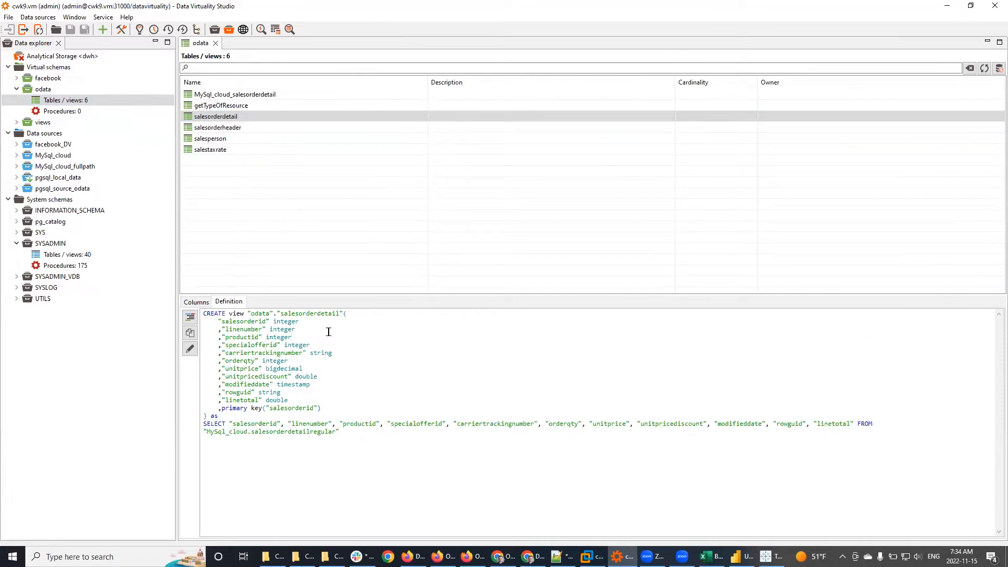
# Step: Check columns and indexes of MySql_cloud's salesorderdetail and pgsql_source_odata's customers table
pyautogui.click(17, 155)
pyautogui.doubleClick(143, 166)
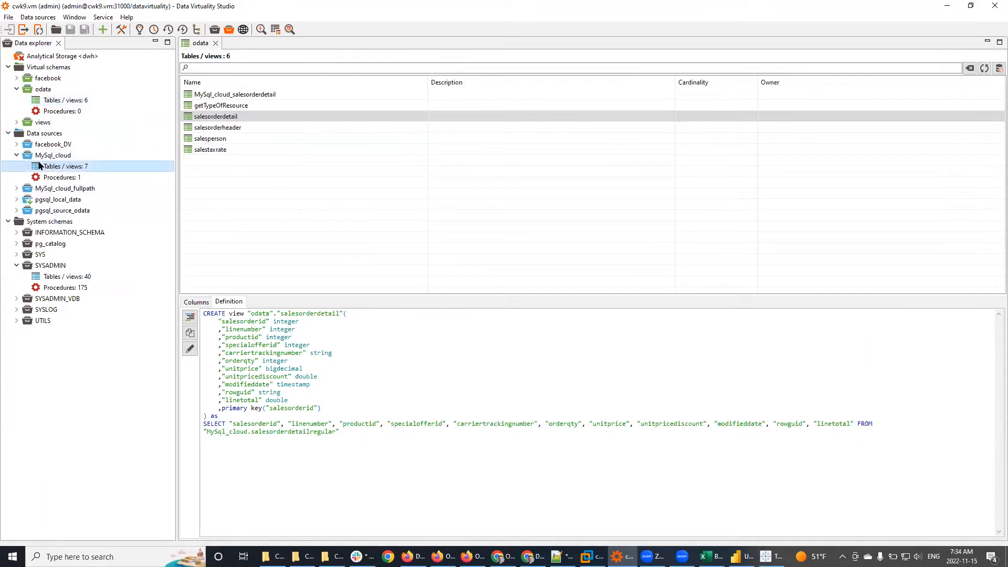
pyautogui.click(252, 92)
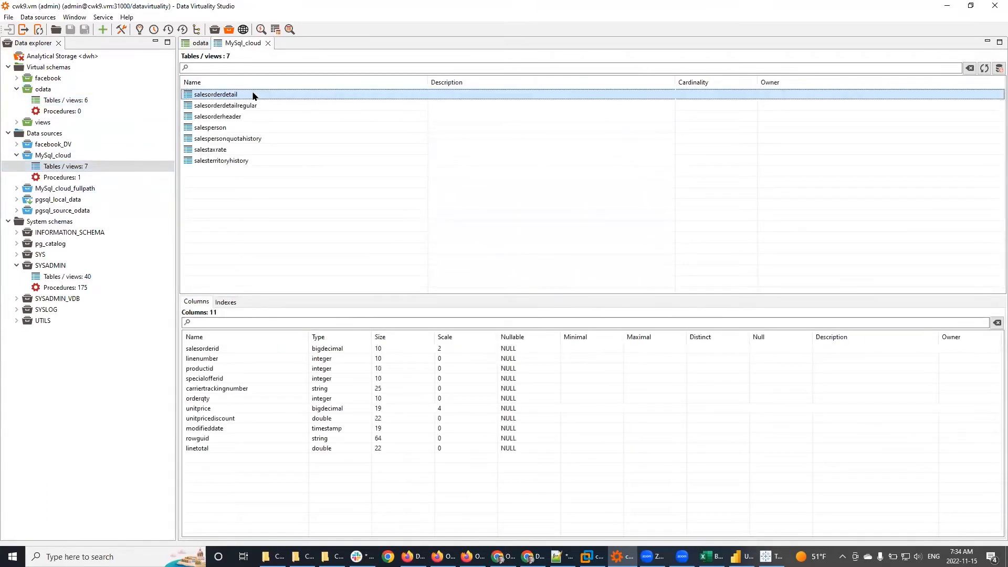
pyautogui.click(225, 302)
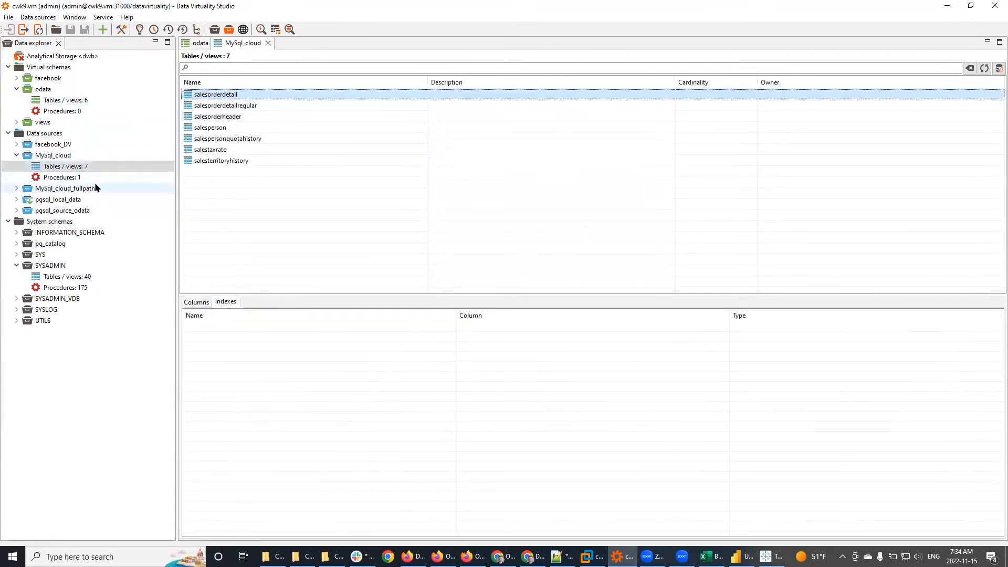
pyautogui.click(17, 211)
pyautogui.click(74, 222)
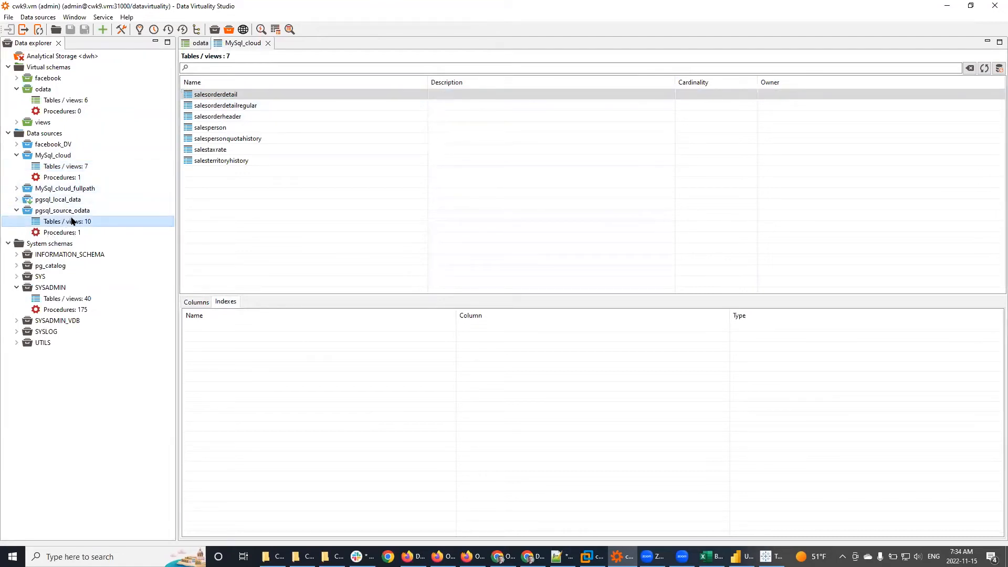
pyautogui.doubleClick(83, 222)
pyautogui.click(217, 98)
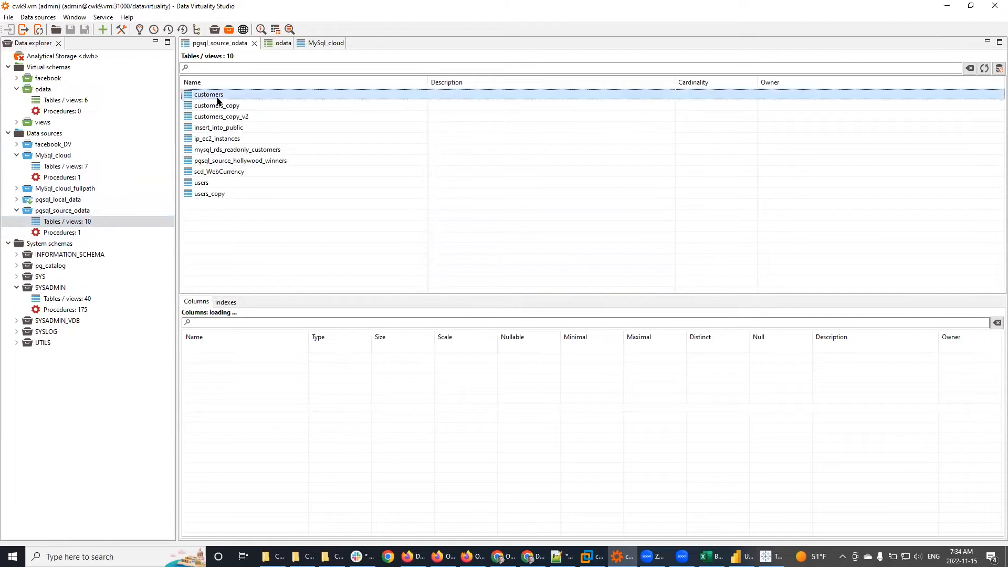
pyautogui.click(222, 303)
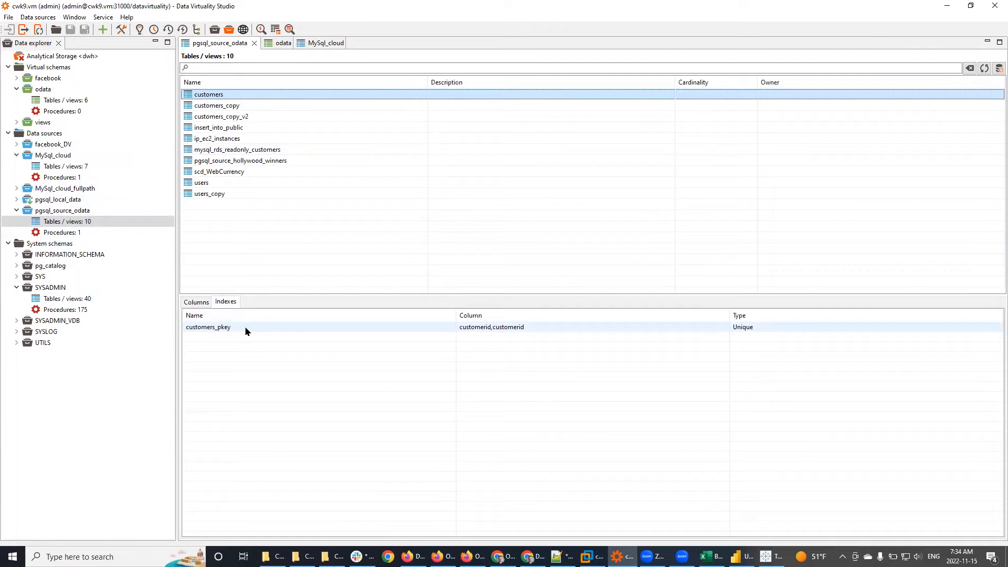
# Step: Return to the odata table list and right-click the salesorderdetail view
pyautogui.click(322, 44)
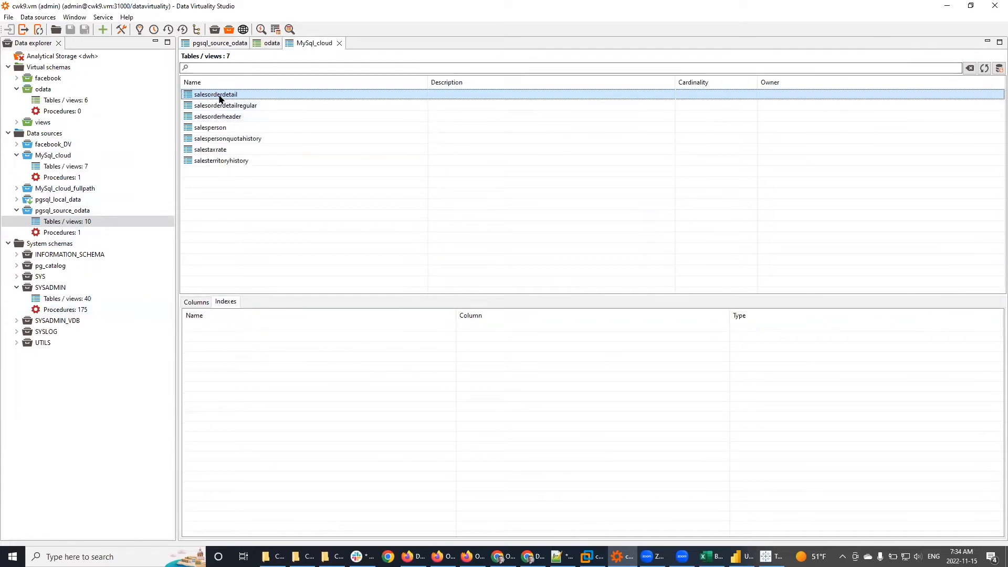
pyautogui.click(267, 43)
pyautogui.rightClick(219, 116)
pyautogui.click(256, 139)
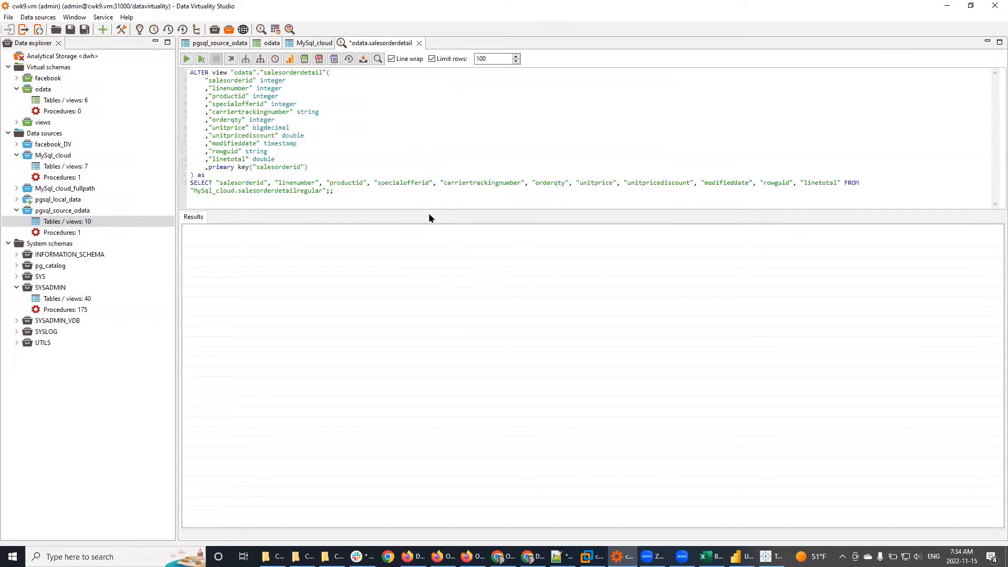
pyautogui.moveTo(423, 215); pyautogui.dragTo(425, 340)
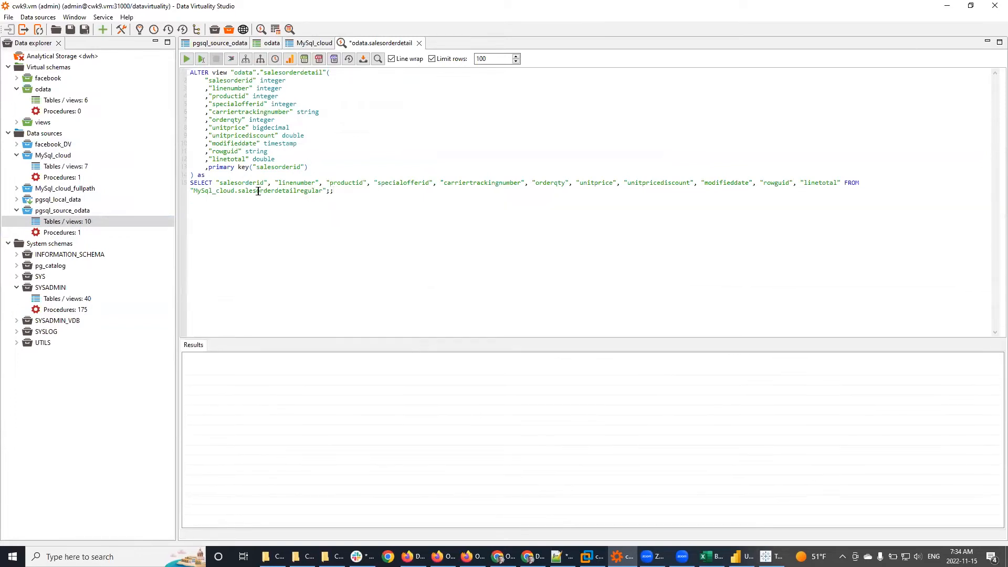
pyautogui.doubleClick(258, 191)
pyautogui.click(272, 204)
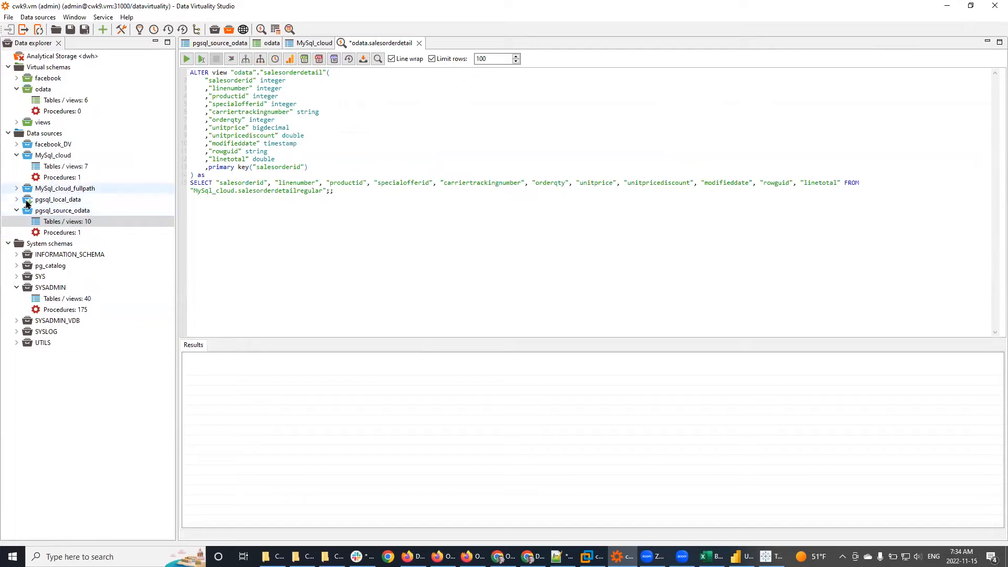
pyautogui.click(68, 168)
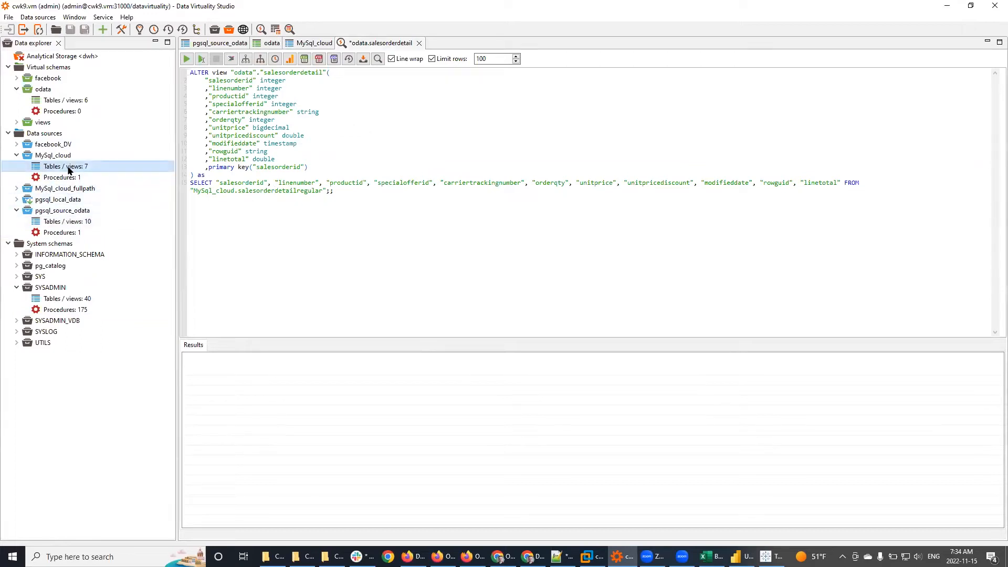
pyautogui.doubleClick(68, 168)
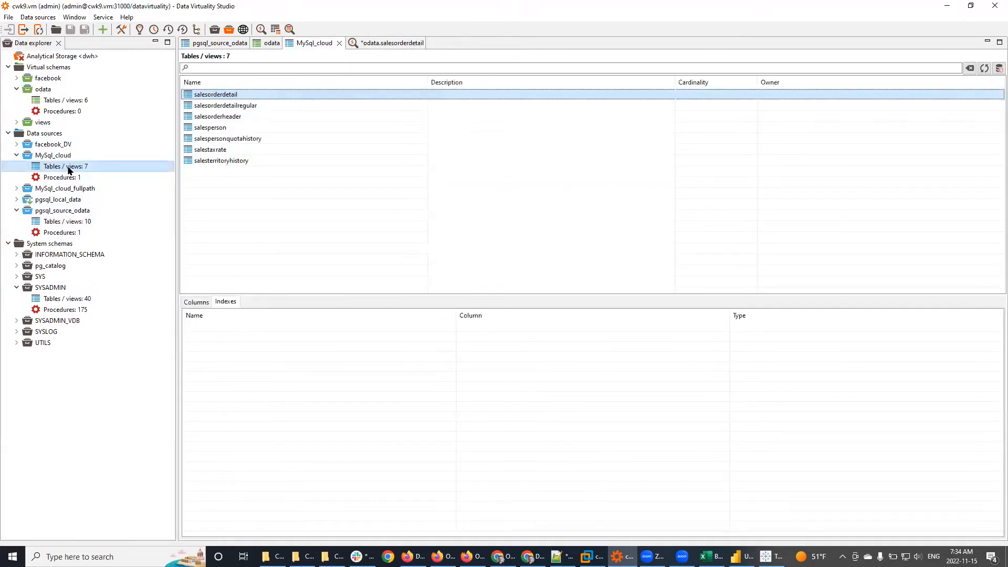
pyautogui.click(250, 105)
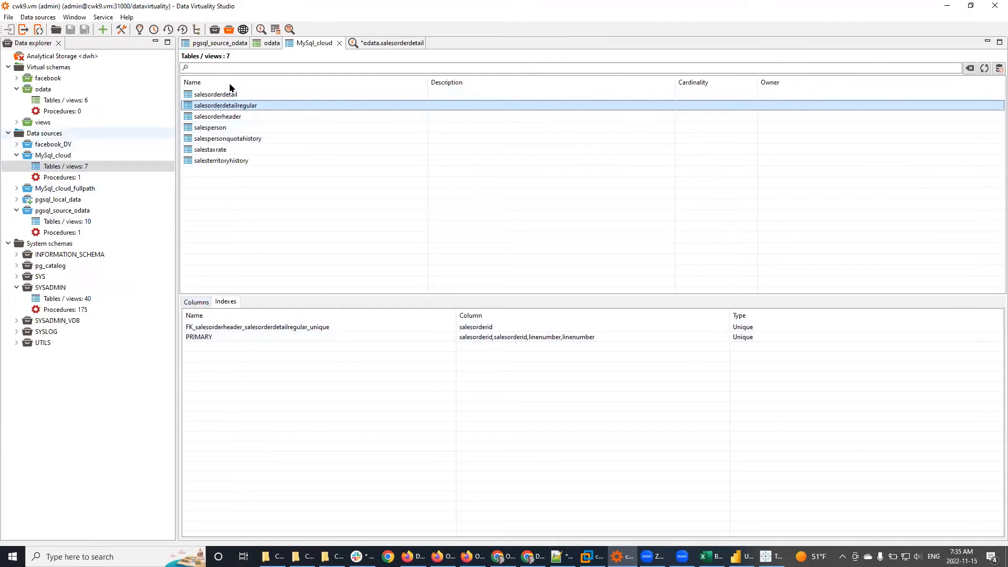
pyautogui.click(384, 45)
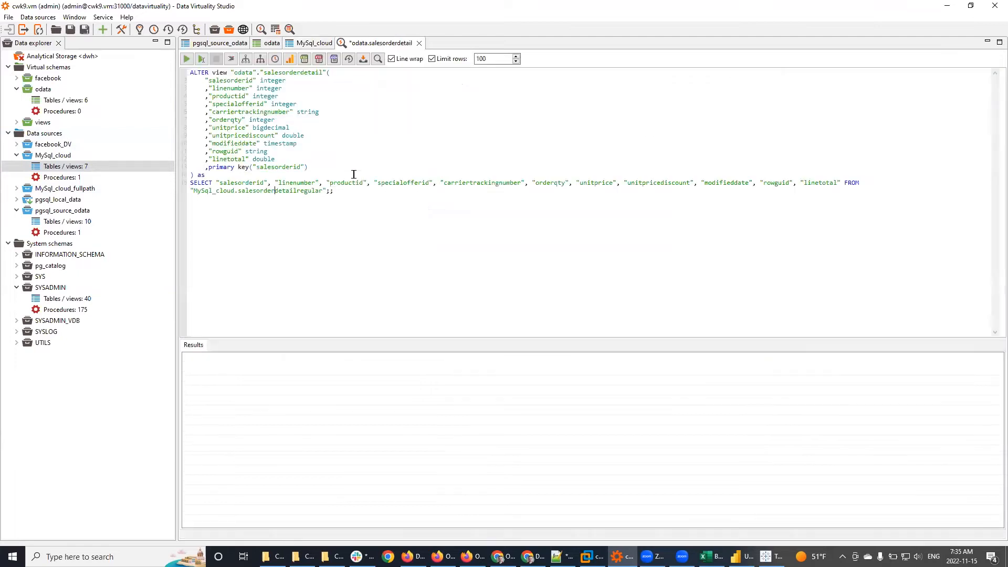
pyautogui.click(348, 191)
pyautogui.moveTo(309, 168); pyautogui.dragTo(181, 77)
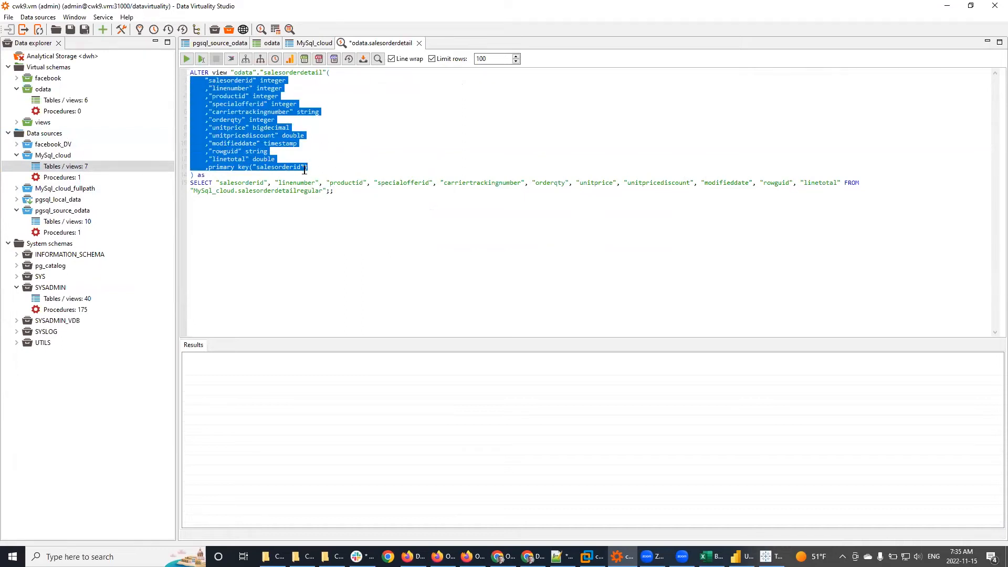
pyautogui.click(287, 164)
pyautogui.doubleClick(288, 164)
pyautogui.click(338, 166)
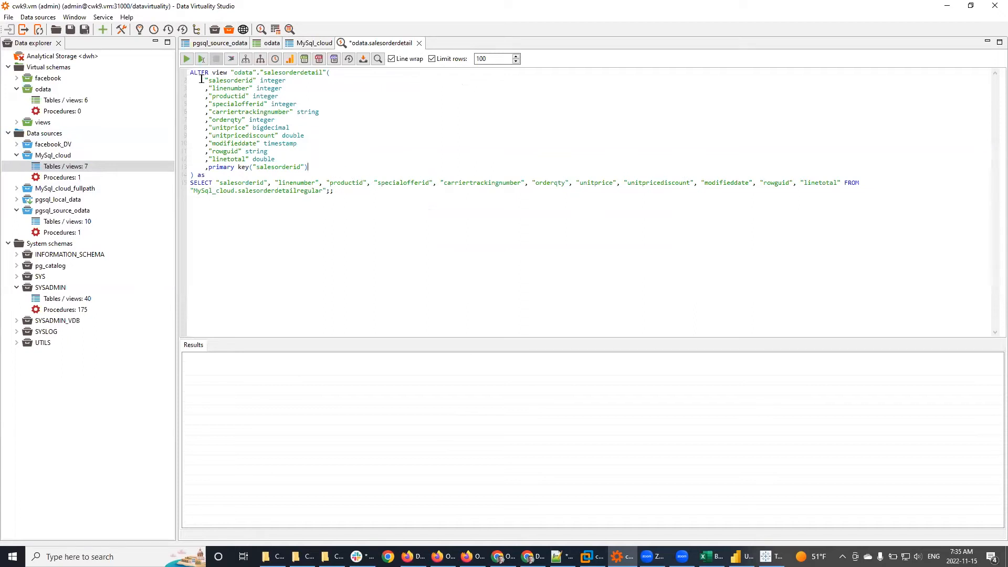
pyautogui.moveTo(201, 79); pyautogui.dragTo(335, 168)
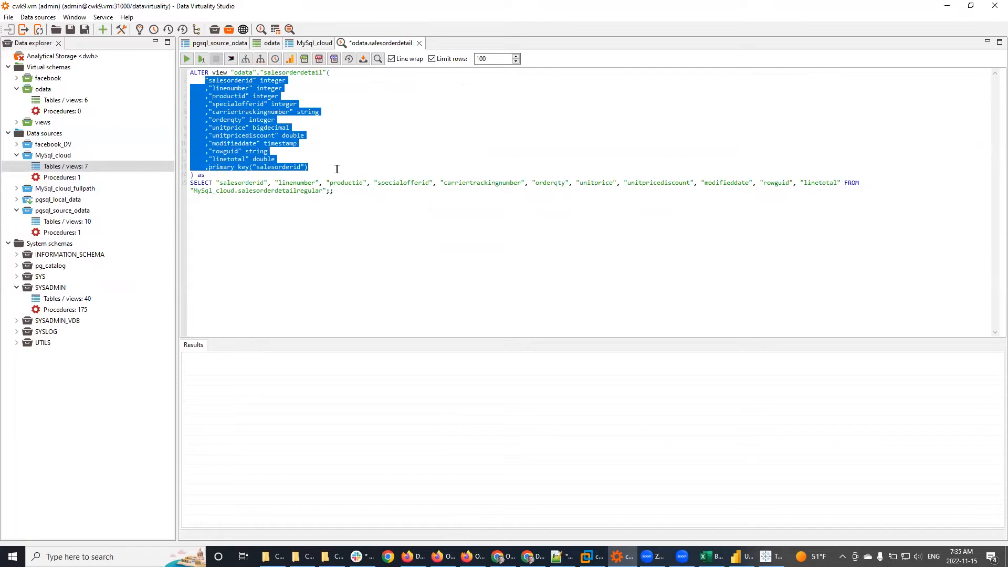
pyautogui.click(337, 159)
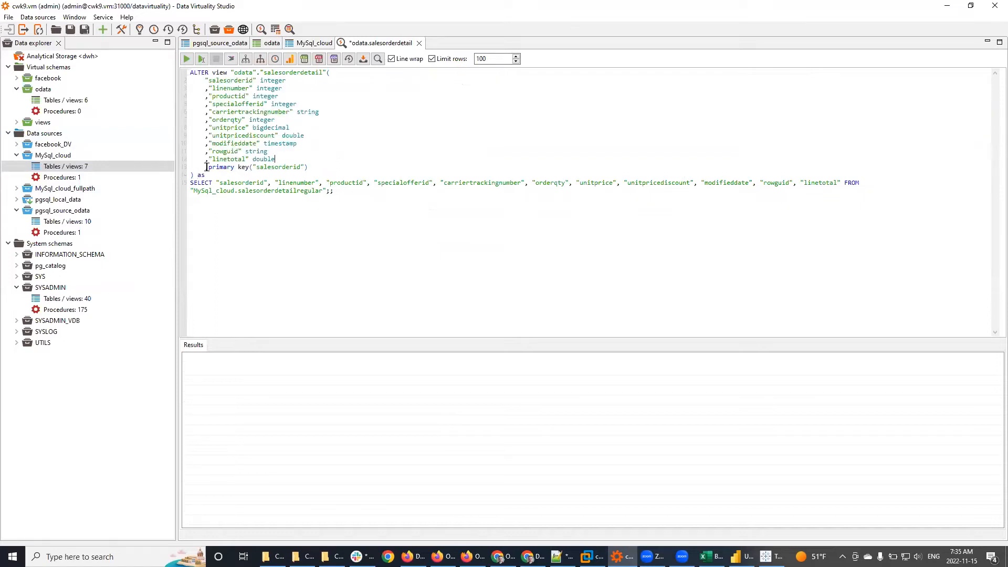
pyautogui.moveTo(209, 167); pyautogui.dragTo(334, 166)
pyautogui.click(355, 167)
pyautogui.doubleClick(52, 166)
pyautogui.click(267, 107)
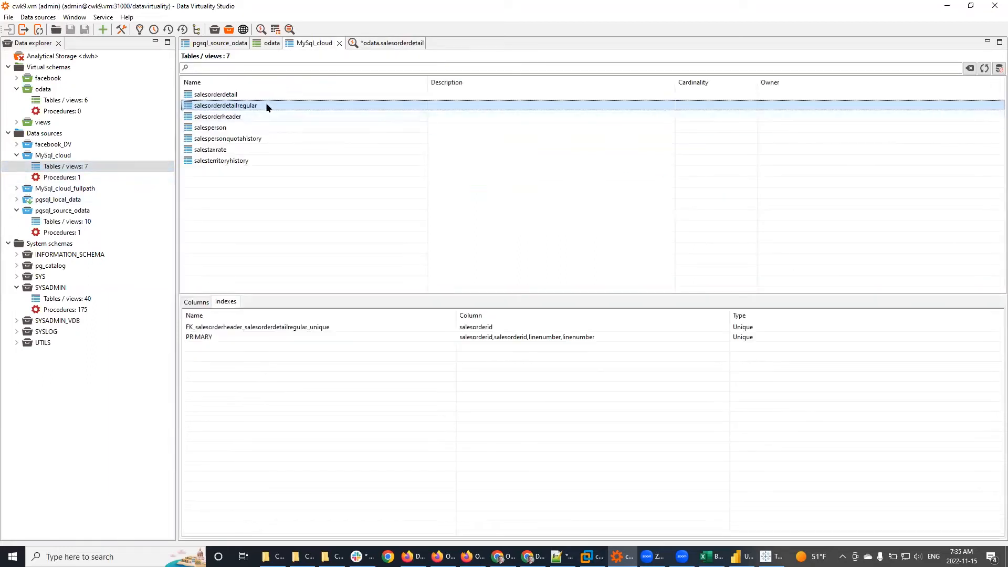
pyautogui.click(200, 302)
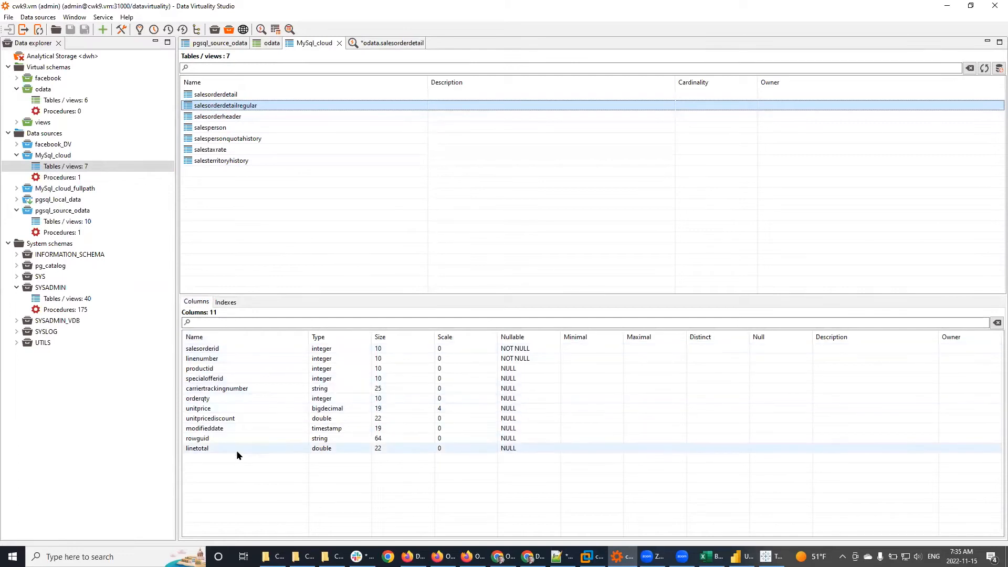
pyautogui.click(386, 43)
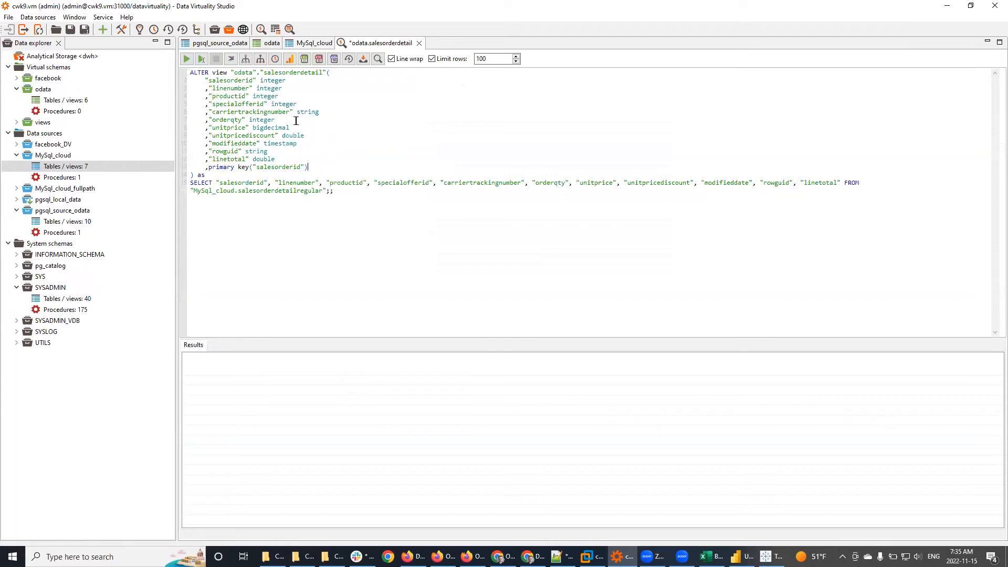
pyautogui.moveTo(205, 80); pyautogui.dragTo(334, 175)
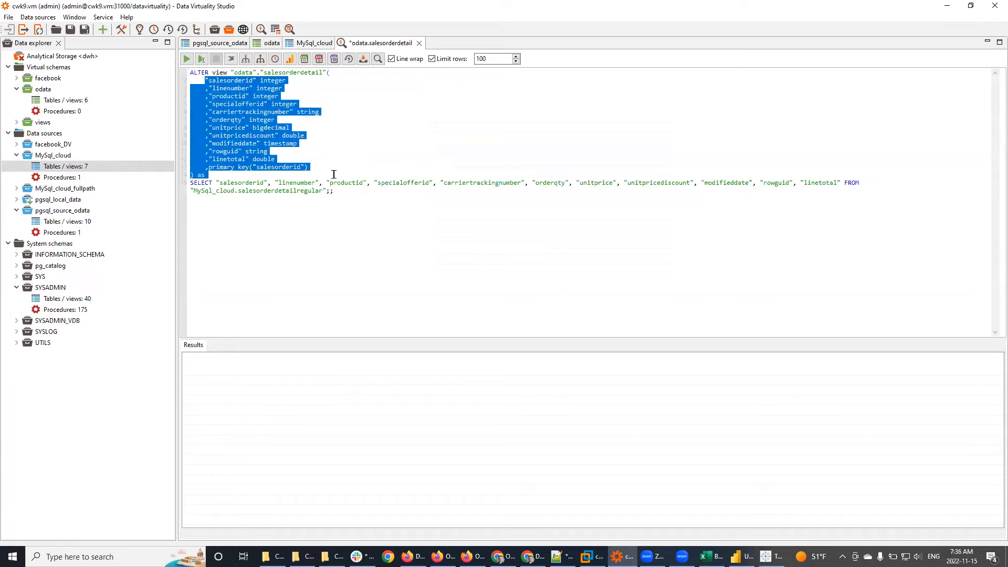
pyautogui.click(334, 175)
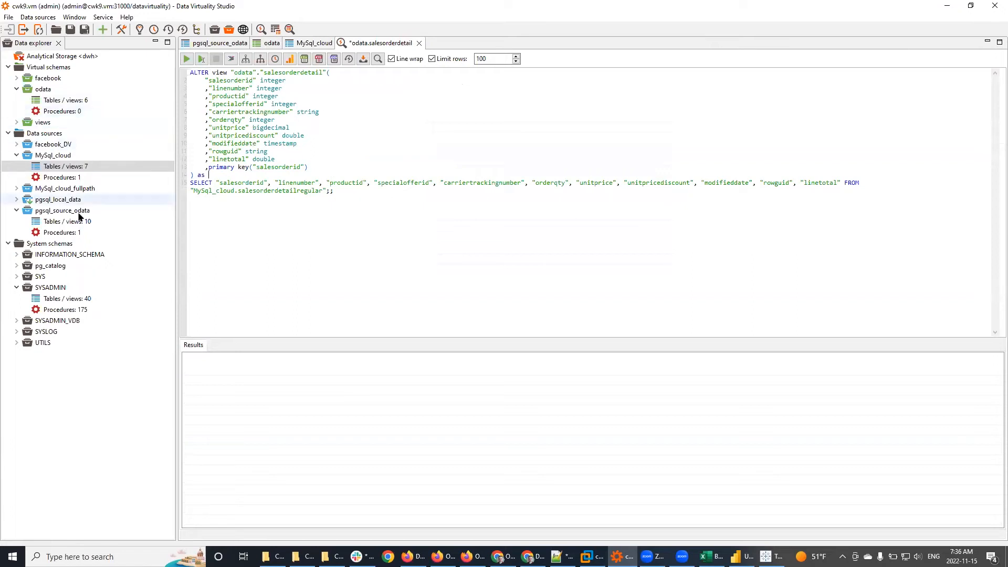
pyautogui.click(17, 123)
# Step: Open the views procedures and read create_wrapper, make_schema_odata_compatible and make_view_odata_compatible code
pyautogui.doubleClick(52, 144)
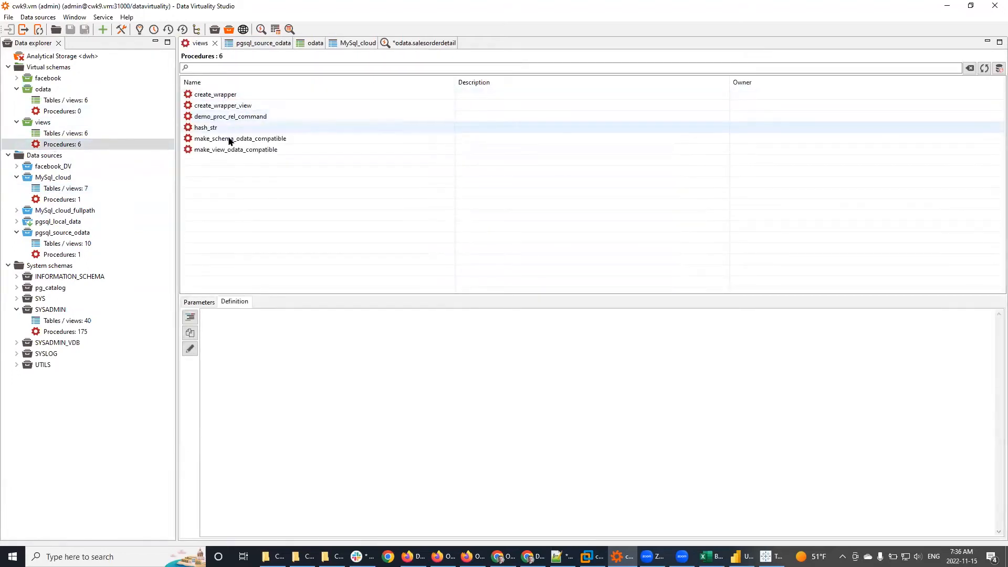
pyautogui.click(205, 95)
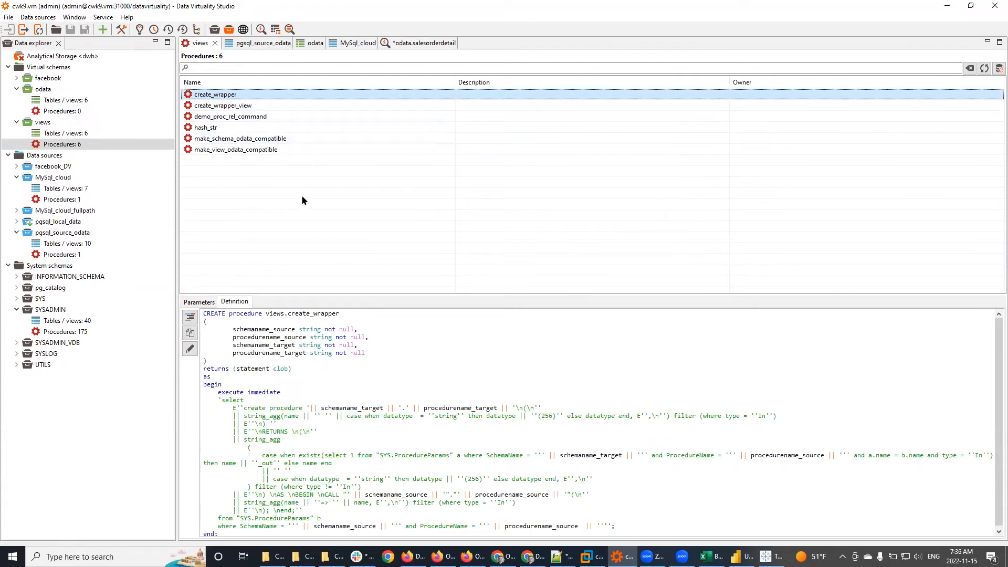
pyautogui.scroll(-1, 433, 414)
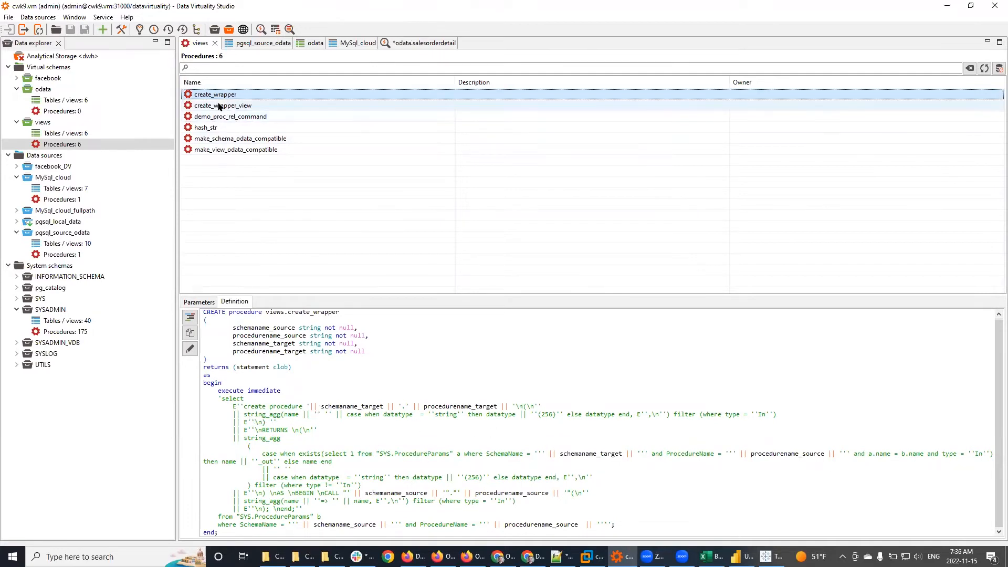
pyautogui.click(226, 138)
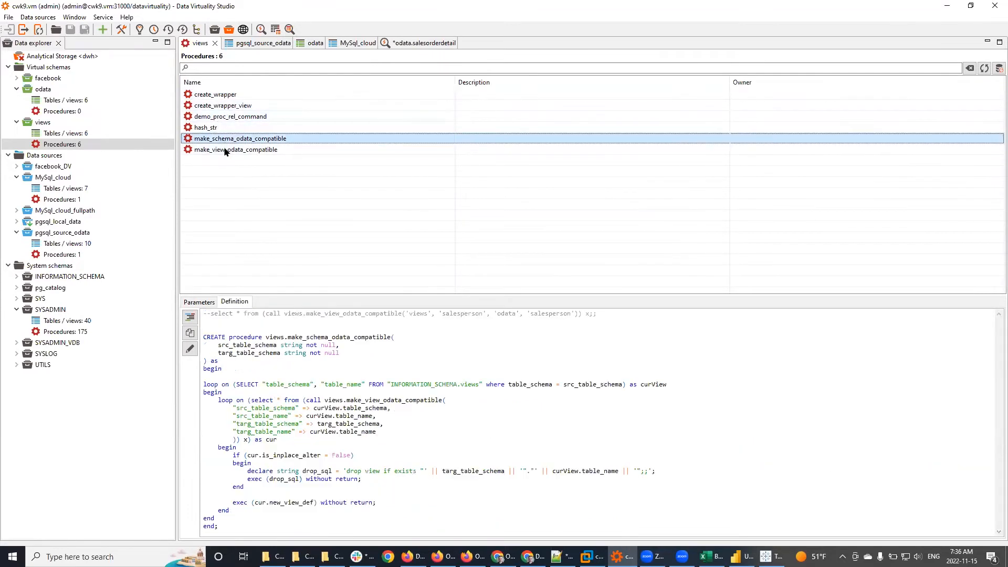
pyautogui.click(226, 150)
pyautogui.scroll(-15, 450, 463)
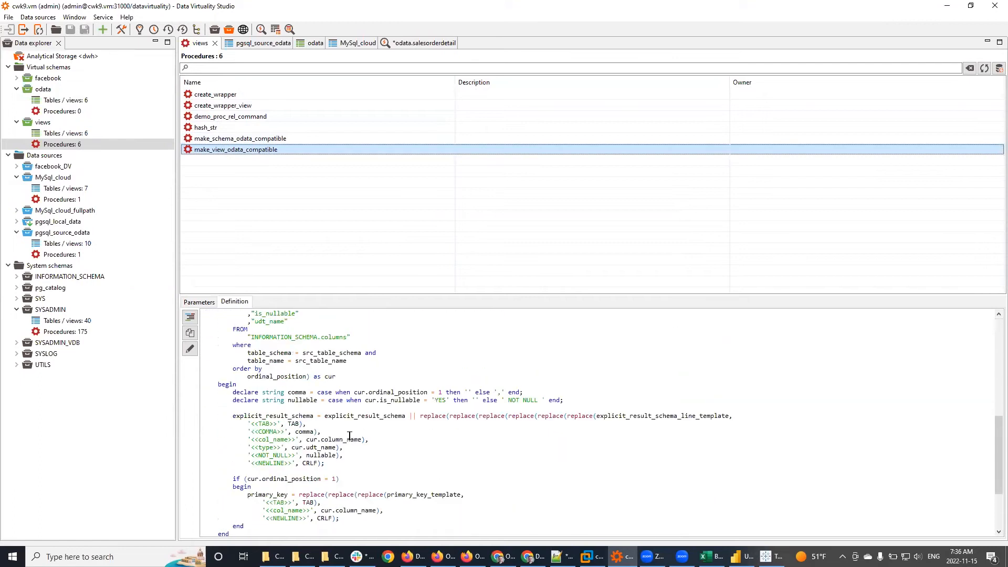
pyautogui.scroll(-1, 450, 463)
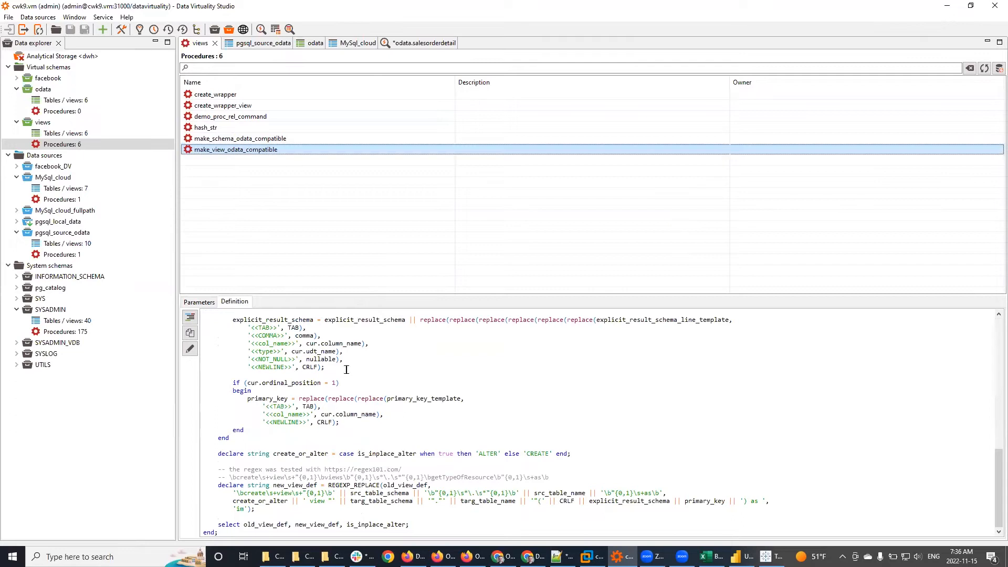
# Step: Revisit create_wrapper_view, create_wrapper and make_view_odata_compatible code, then return to the odata tab
pyautogui.click(208, 106)
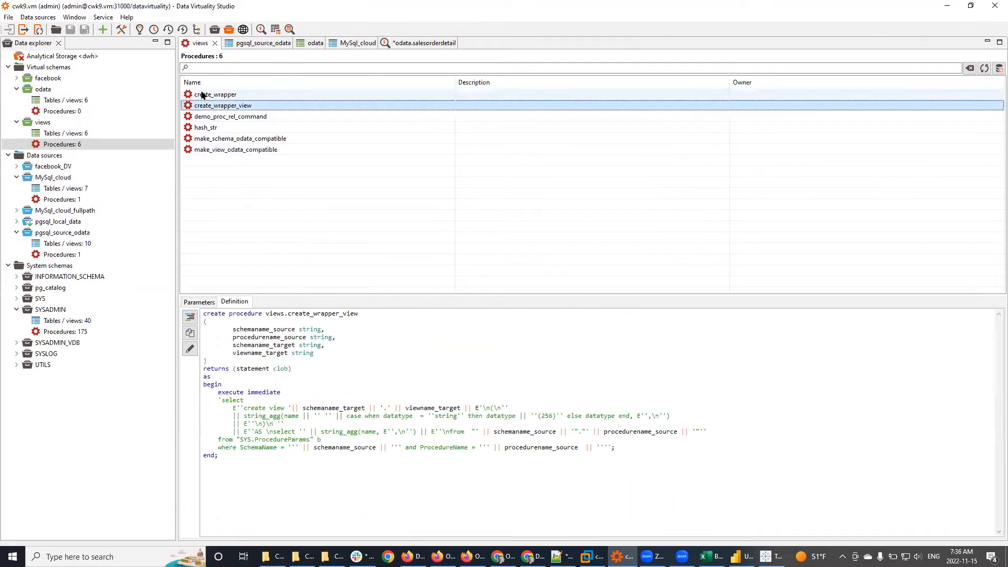
pyautogui.click(202, 95)
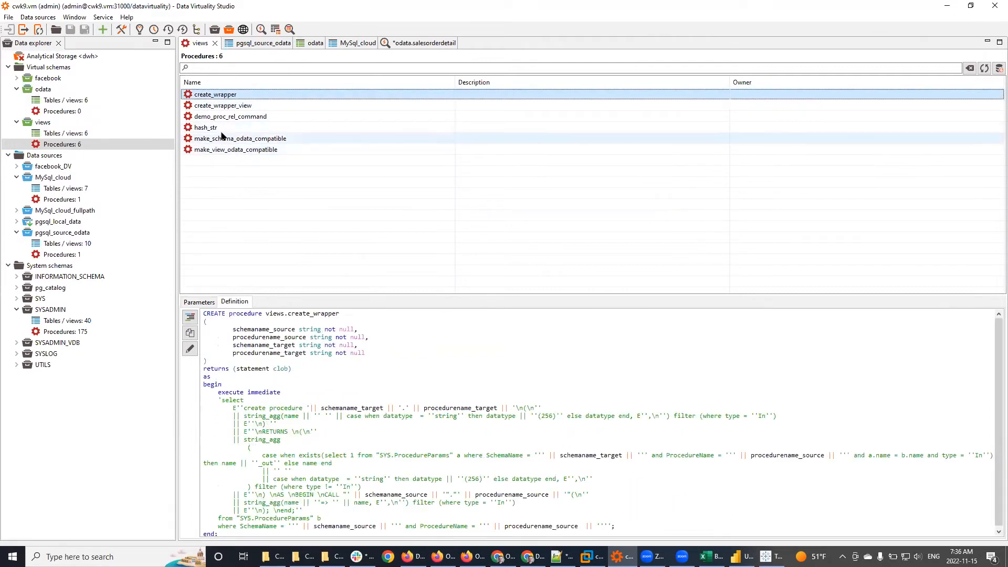
pyautogui.click(226, 149)
pyautogui.scroll(-20, 567, 443)
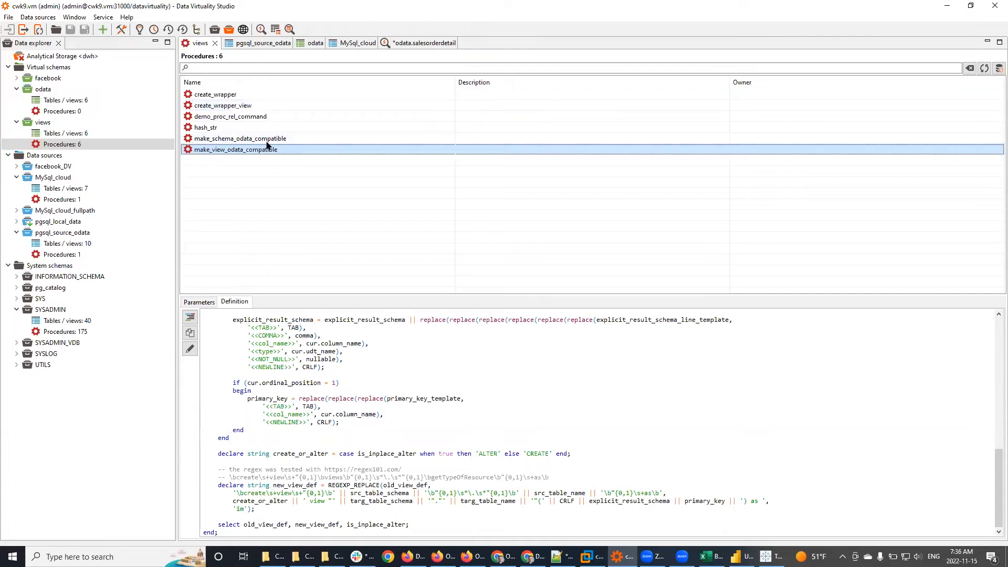
pyautogui.click(315, 43)
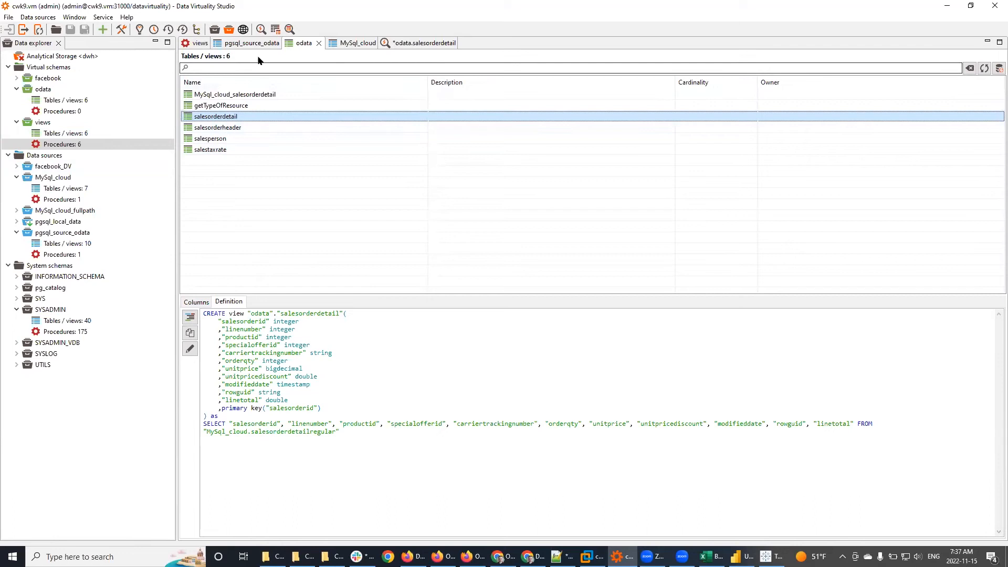
# Step: Enlarge the Definition pane and display make_schema_odata_compatible's code under views Procedures
pyautogui.click(66, 145)
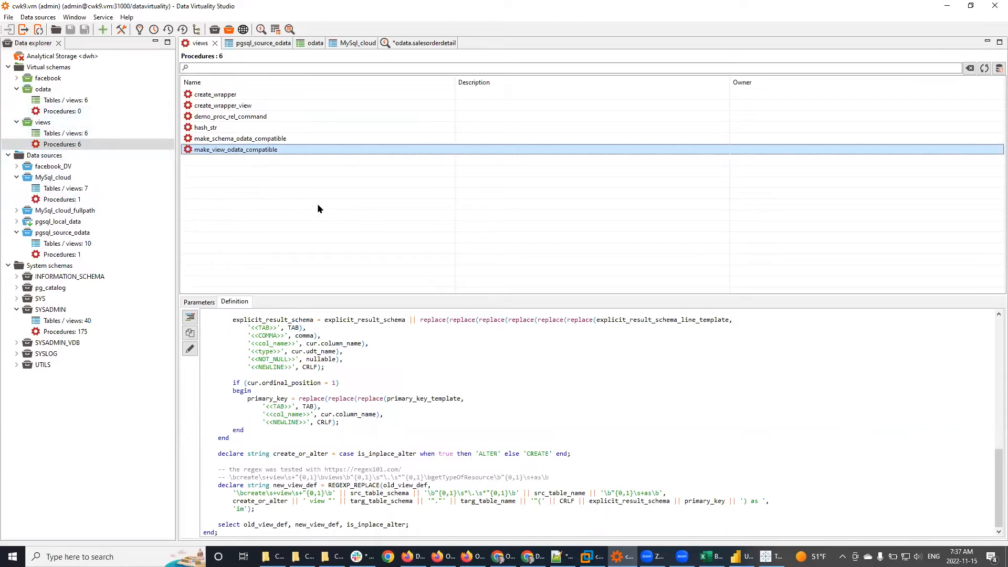
pyautogui.moveTo(502, 294); pyautogui.dragTo(480, 156)
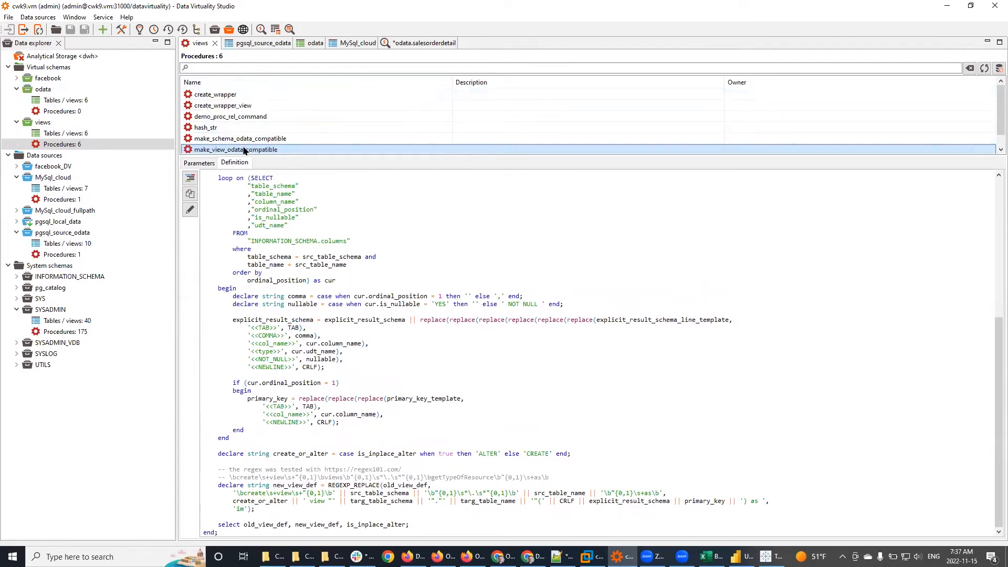
pyautogui.click(518, 257)
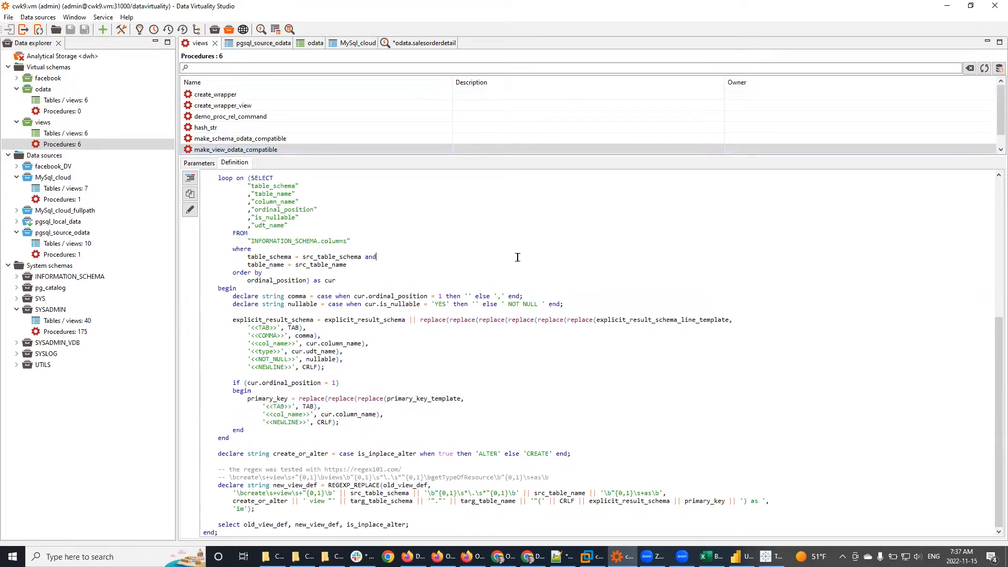
pyautogui.click(326, 138)
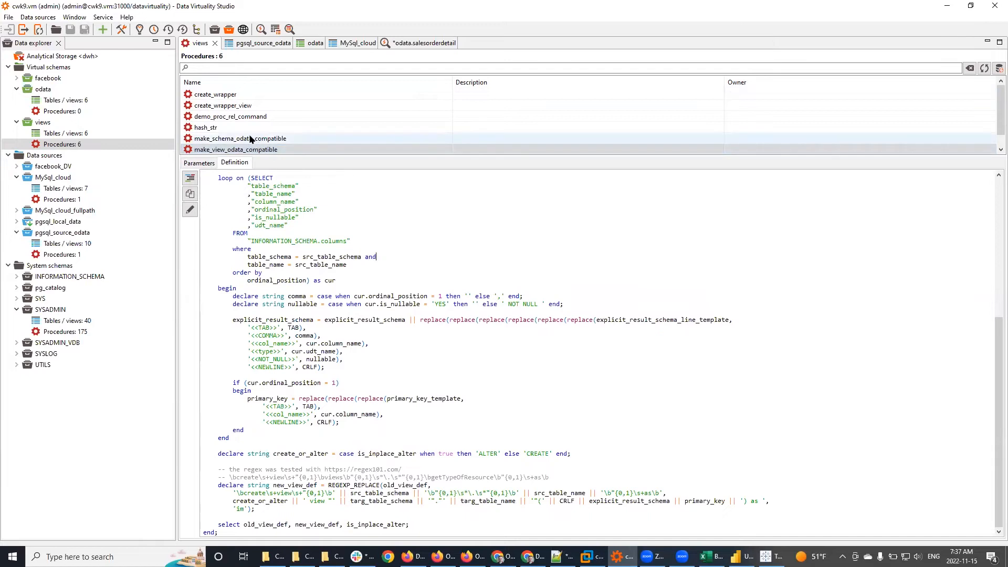
pyautogui.click(442, 293)
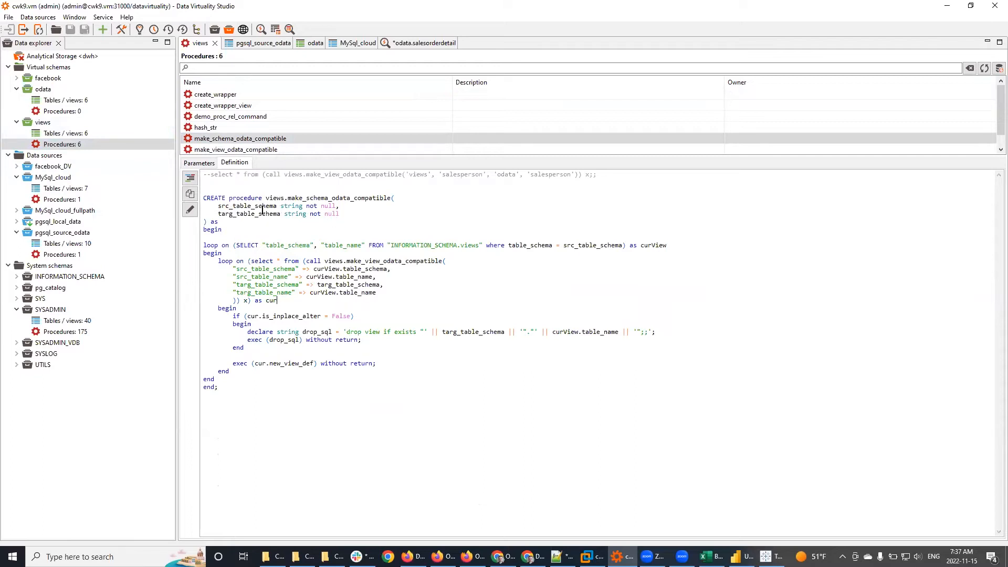
# Step: Generate a CALL to make_schema_odata_compatible with source schema 'views' and target schema 'odata'
pyautogui.rightClick(217, 138)
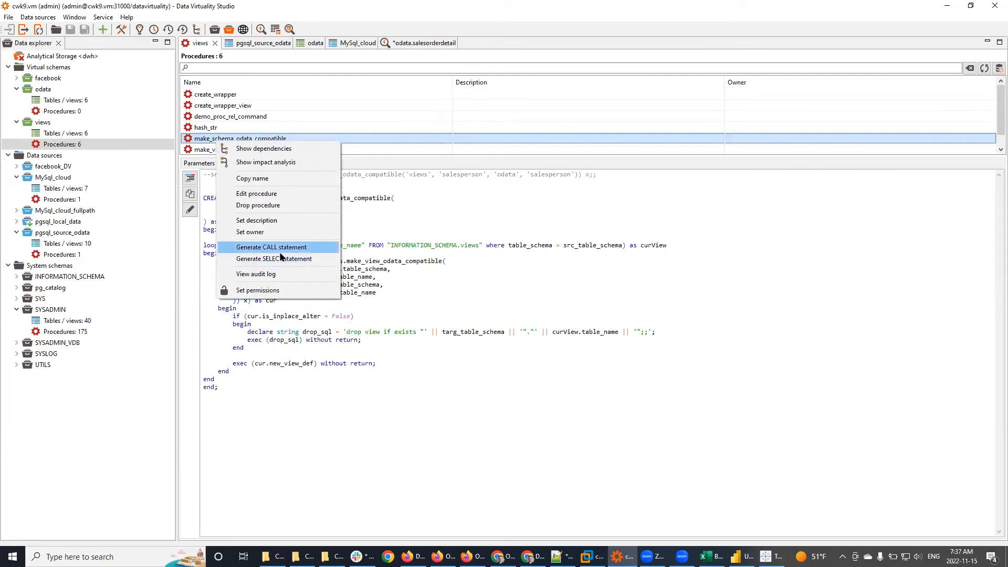
pyautogui.click(280, 250)
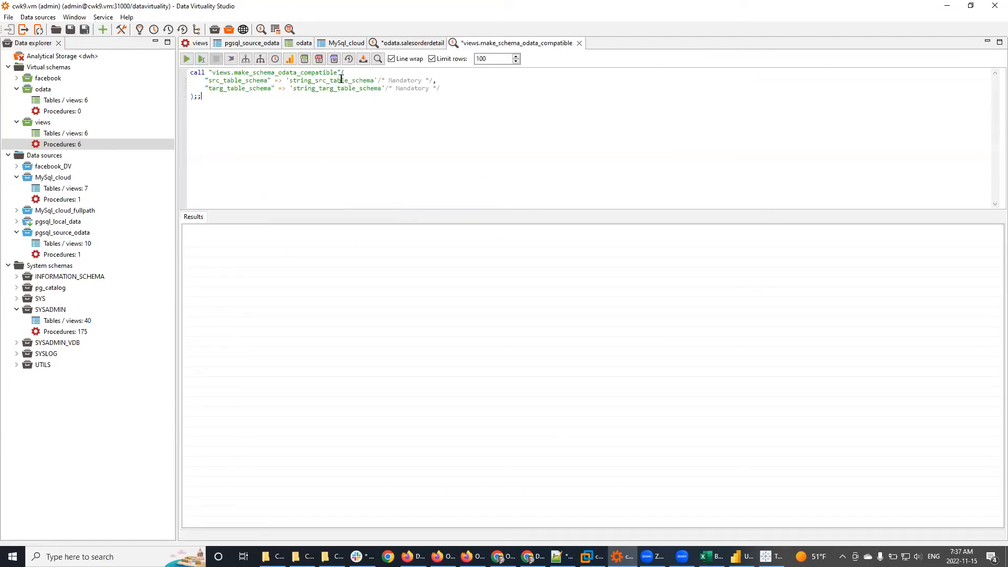
pyautogui.doubleClick(338, 80)
pyautogui.write('views')
pyautogui.hotkey('shift', 'Right')
pyautogui.hotkey('shift', 'Right')
pyautogui.hotkey('shift', 'Right')
pyautogui.hotkey('shift', 'Right')
pyautogui.hotkey('shift', 'Right')
pyautogui.hotkey('shift', 'Right')
pyautogui.hotkey('shift', 'Right')
pyautogui.hotkey('shift', 'Right')
pyautogui.hotkey('shift', 'Right')
pyautogui.hotkey('shift', 'Right')
pyautogui.hotkey('shift', 'Right')
pyautogui.hotkey('shift', 'Right')
pyautogui.hotkey('shift', 'Right')
pyautogui.hotkey('shift', 'Right')
pyautogui.hotkey('shift', 'Right')
pyautogui.hotkey('shift', 'Right')
pyautogui.hotkey('shift', 'Right')
pyautogui.hotkey('shift', 'Right')
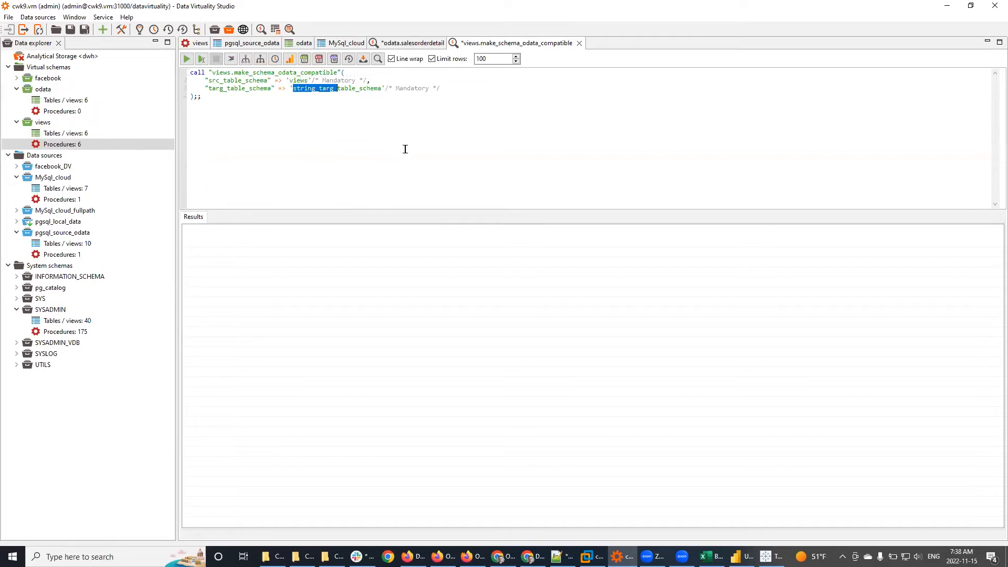
pyautogui.hotkey('shift', 'Right')
pyautogui.hotkey('shift', 'Right')
pyautogui.hotkey('shift', 'Right')
pyautogui.hotkey('shift', 'Right')
pyautogui.hotkey('shift', 'Right')
pyautogui.hotkey('shift', 'Right')
pyautogui.write('odata')
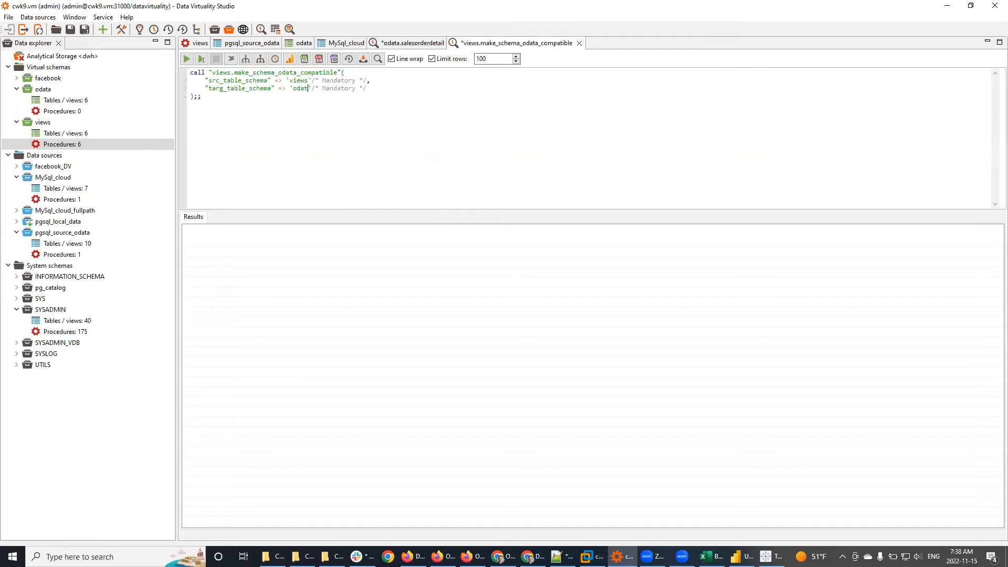
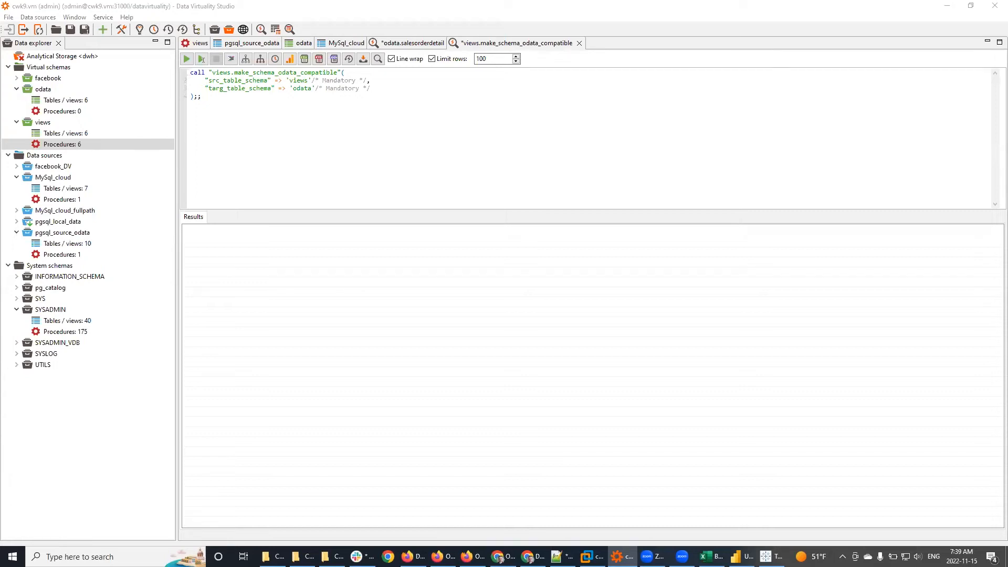
# Step: Show the odata schema's six views, including salesorderdetail built from MySql_cloud.salesorderdetailregular
pyautogui.click(299, 46)
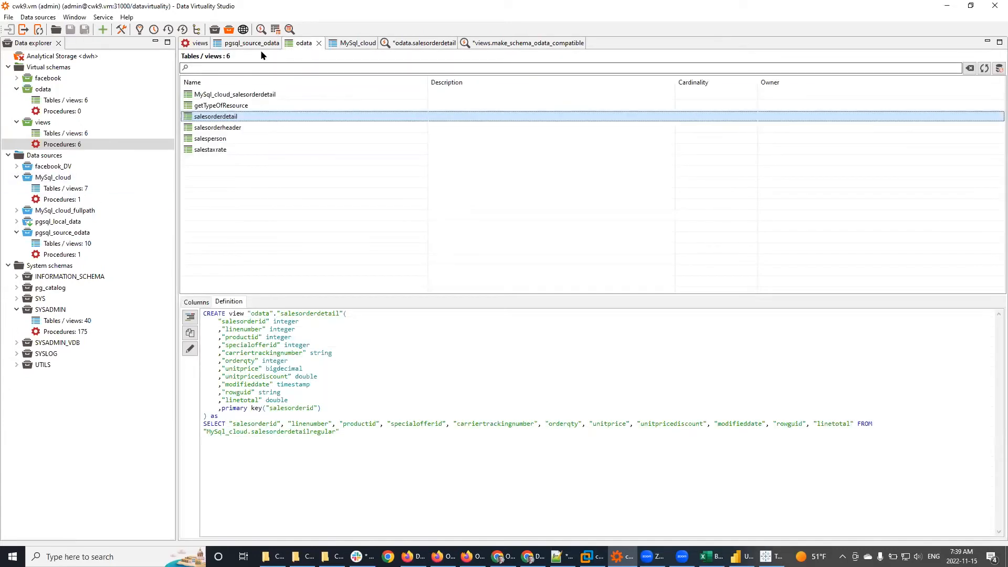
# Step: List the views schema's procedures and review make_schema_odata_compatible's parameters and INFORMATION_SCHEMA.views query
pyautogui.doubleClick(67, 144)
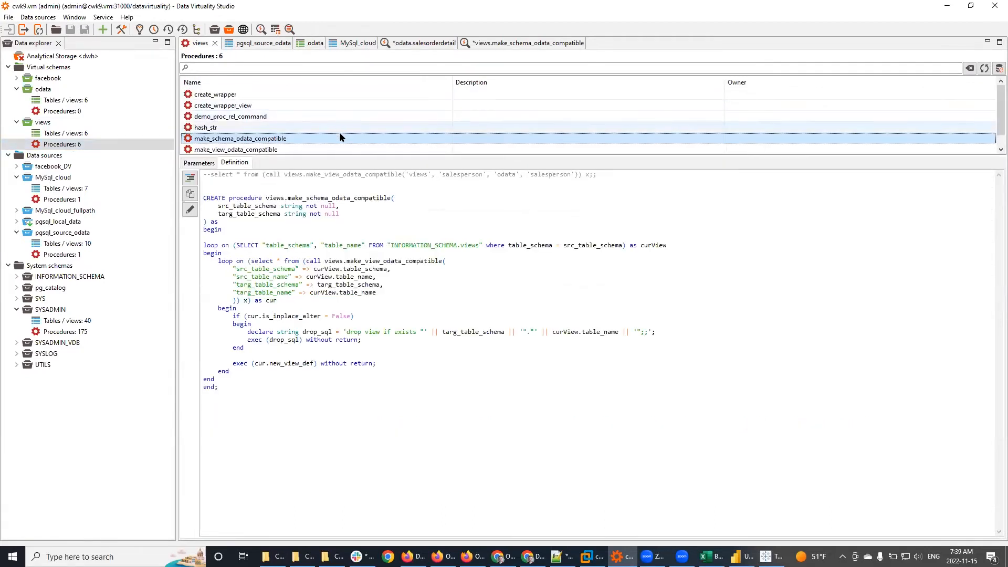
pyautogui.scroll(-1, 315, 137)
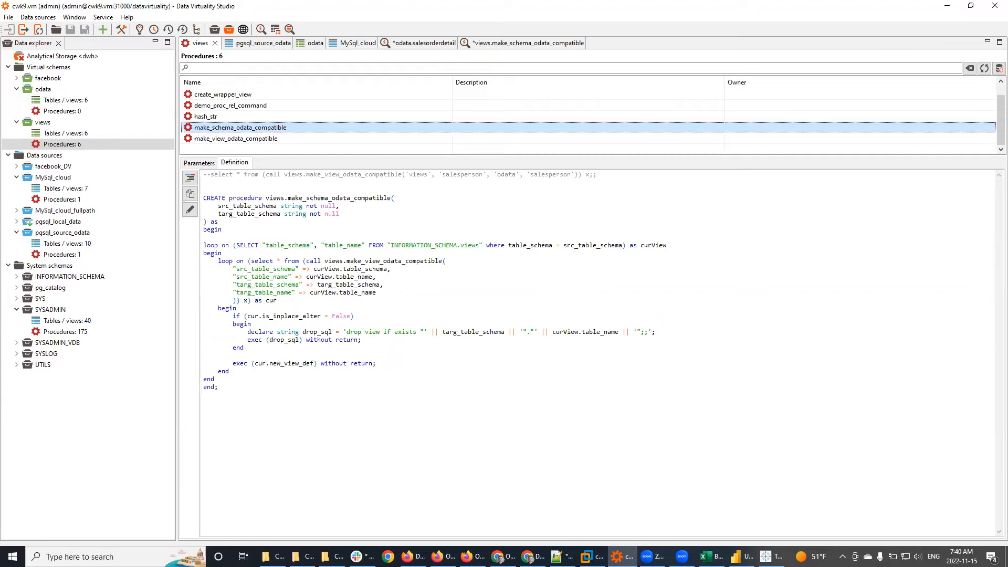
pyautogui.click(493, 285)
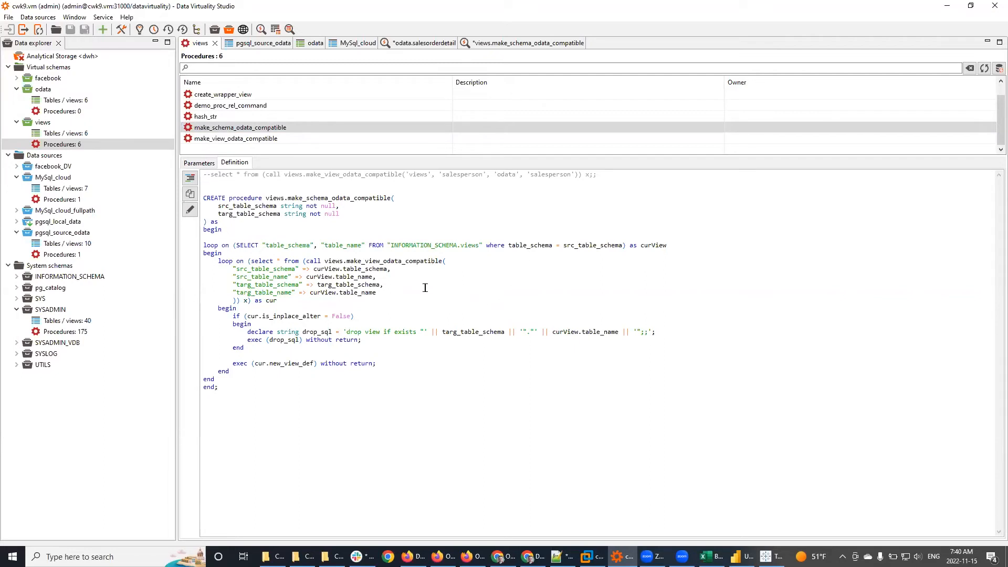
pyautogui.doubleClick(249, 205)
pyautogui.click(262, 214)
pyautogui.doubleClick(261, 213)
pyautogui.click(378, 213)
pyautogui.moveTo(391, 246); pyautogui.dragTo(471, 245)
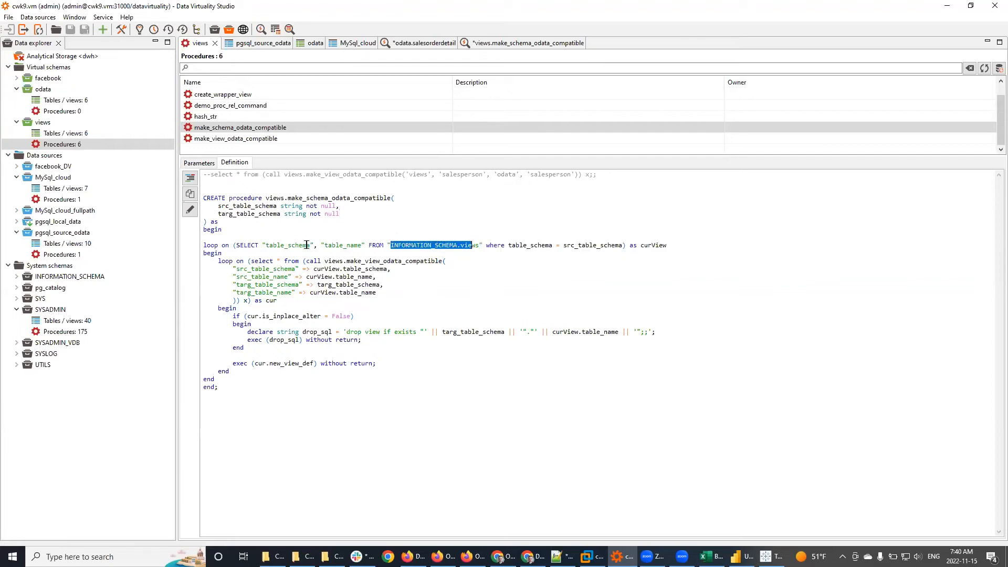
pyautogui.moveTo(237, 245); pyautogui.dragTo(483, 245)
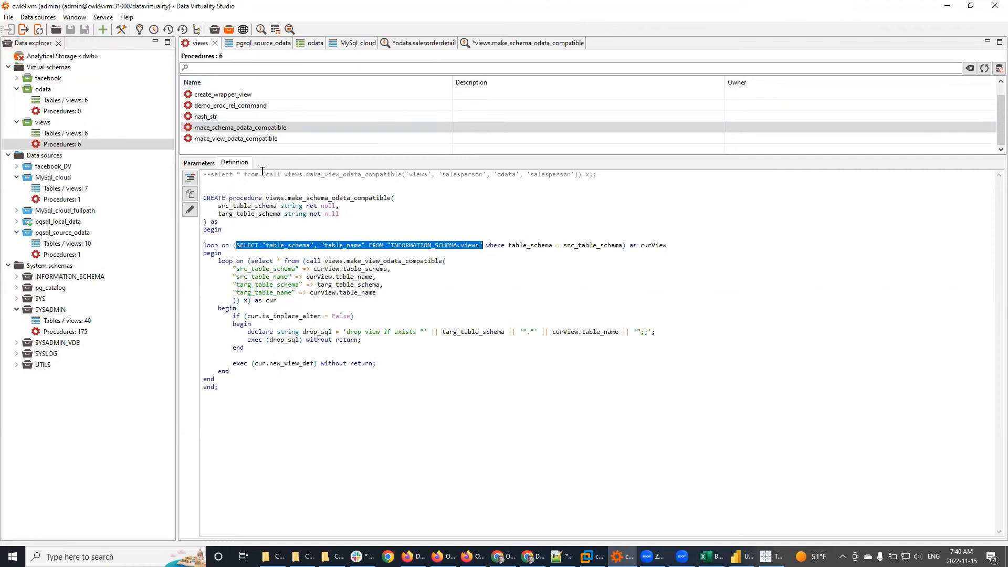
pyautogui.click(415, 307)
# Step: Open make_schema_odata_compatible in an editable SQL editor
pyautogui.click(231, 129)
pyautogui.rightClick(232, 129)
pyautogui.click(251, 179)
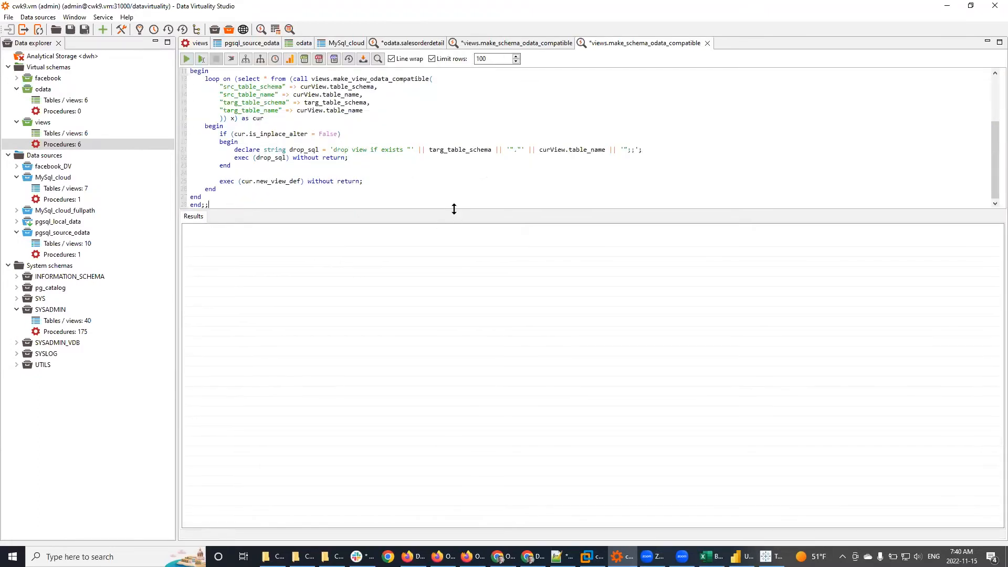
# Step: Run only the loop's SELECT on INFORMATION_SCHEMA.views and review the six views-schema rows
pyautogui.moveTo(454, 209); pyautogui.dragTo(448, 415)
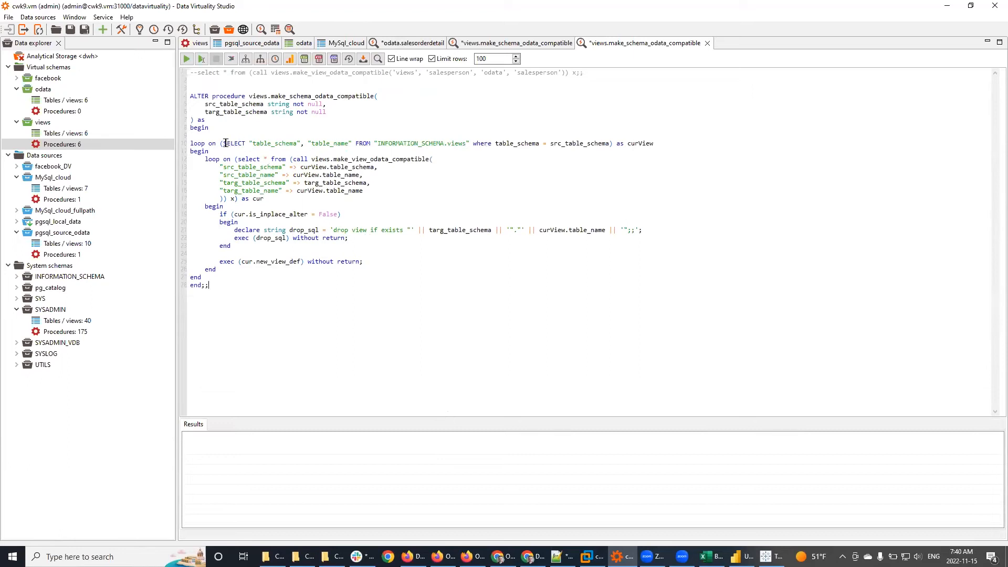
pyautogui.moveTo(223, 144); pyautogui.dragTo(467, 141)
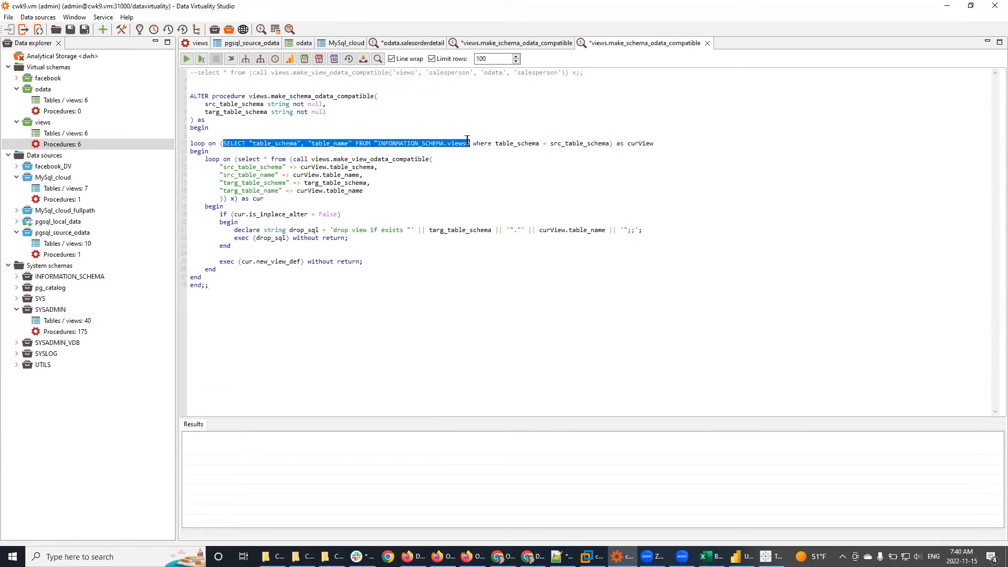
pyautogui.click(200, 60)
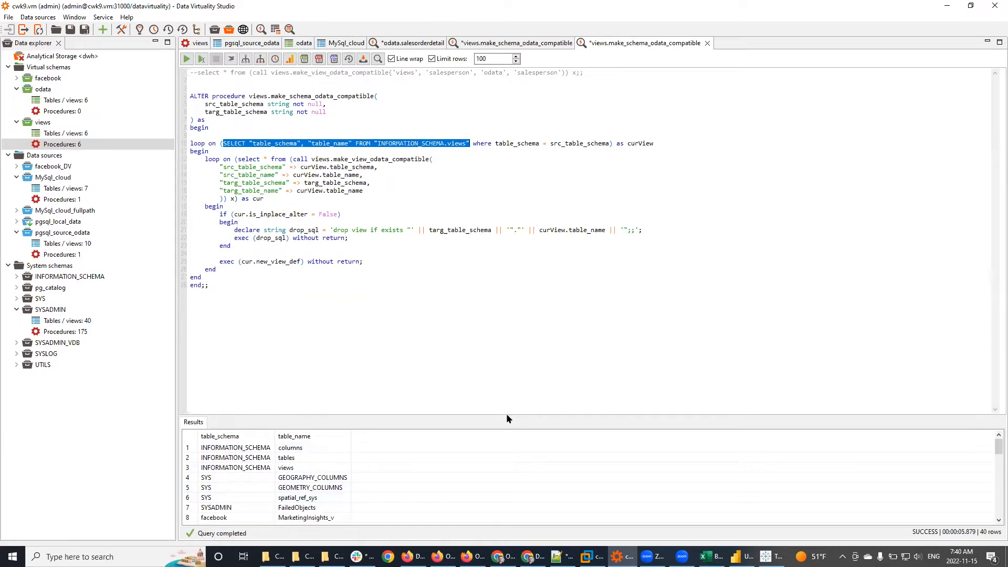
pyautogui.moveTo(501, 413); pyautogui.dragTo(477, 285)
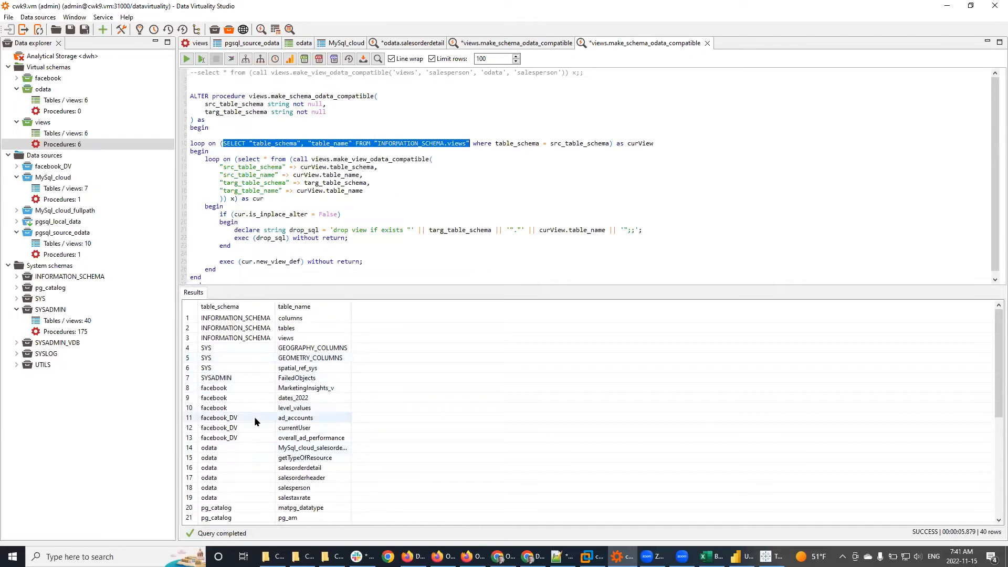
pyautogui.scroll(-6, 255, 418)
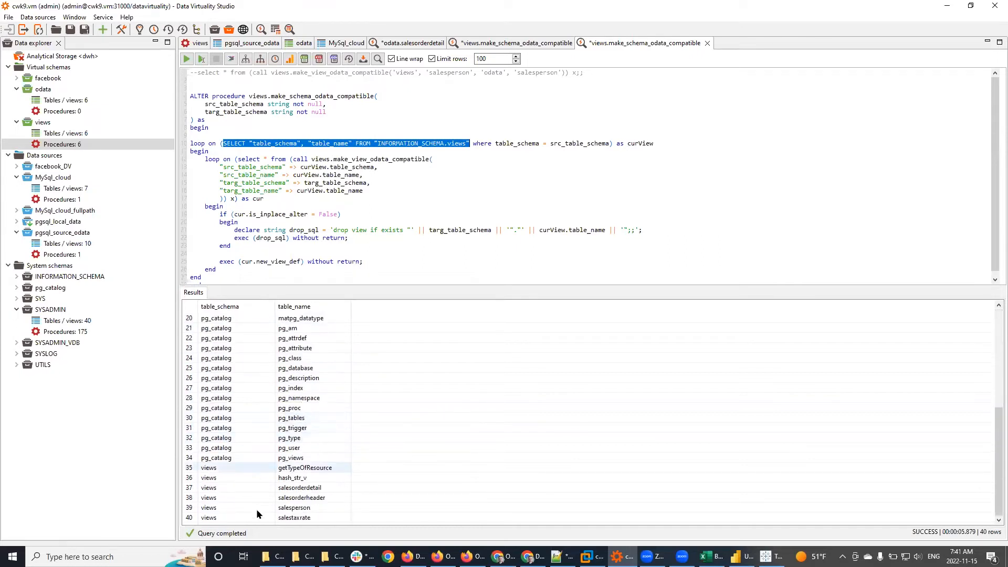
pyautogui.click(241, 466)
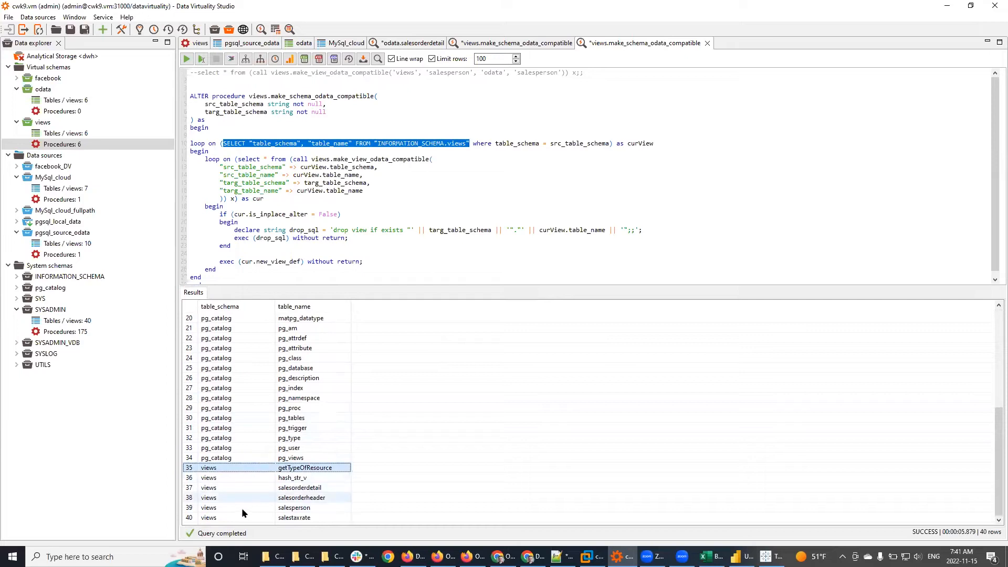
pyautogui.keyDown('shift'); pyautogui.click(236, 519); pyautogui.keyUp('shift')
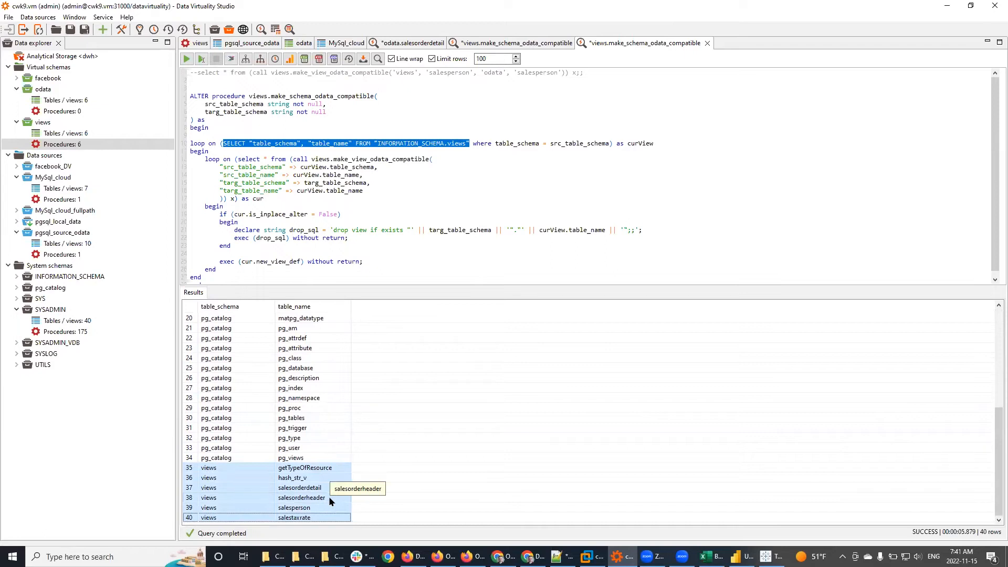
# Step: Point out the src_table_schema and targ_table_schema parameters in the procedure code
pyautogui.click(378, 250)
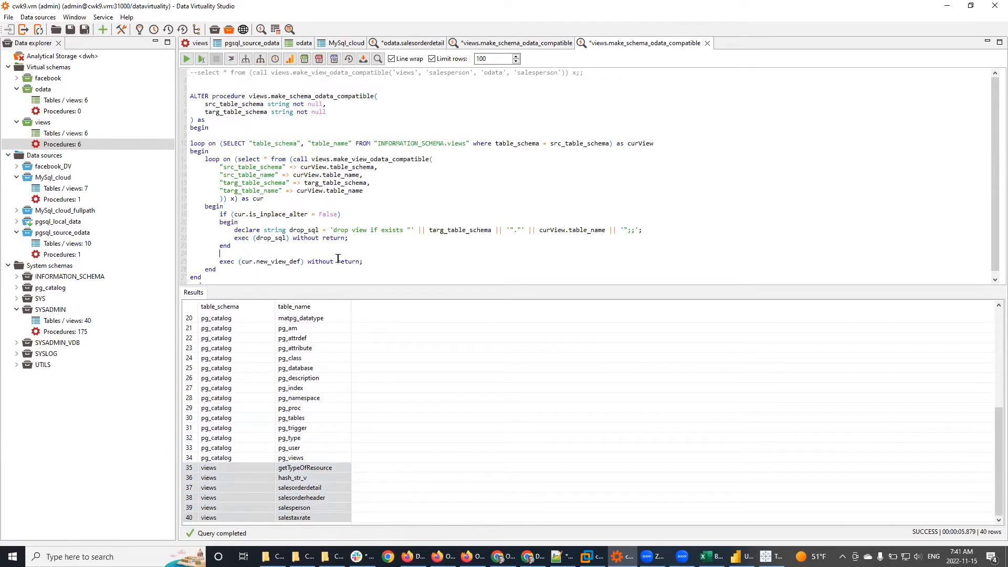
pyautogui.doubleClick(243, 103)
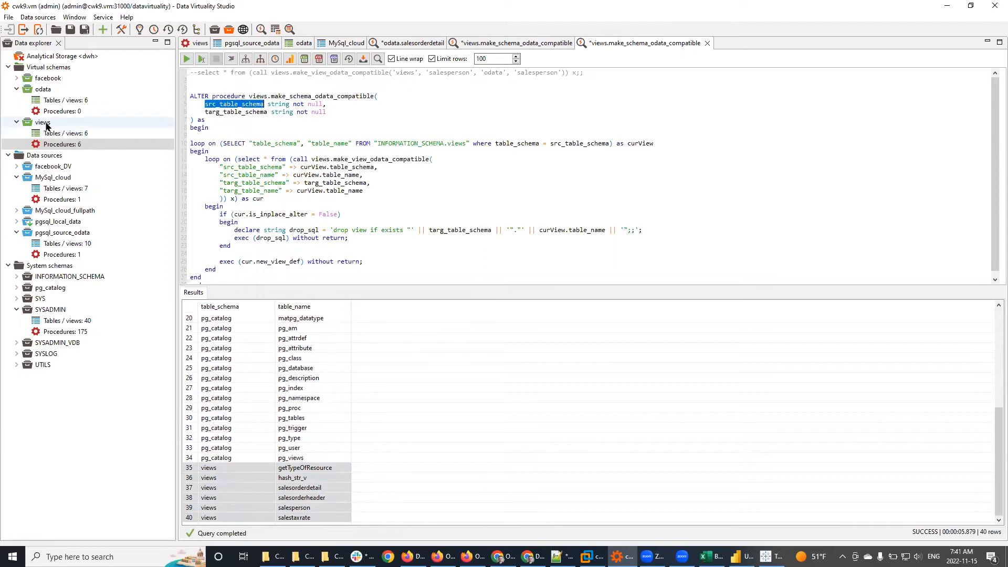
pyautogui.doubleClick(234, 104)
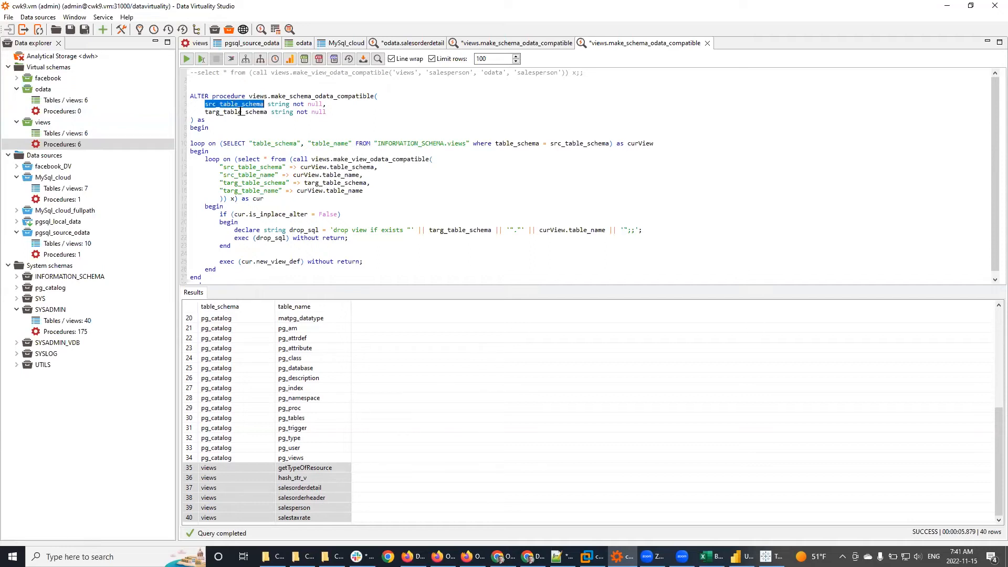
pyautogui.doubleClick(241, 111)
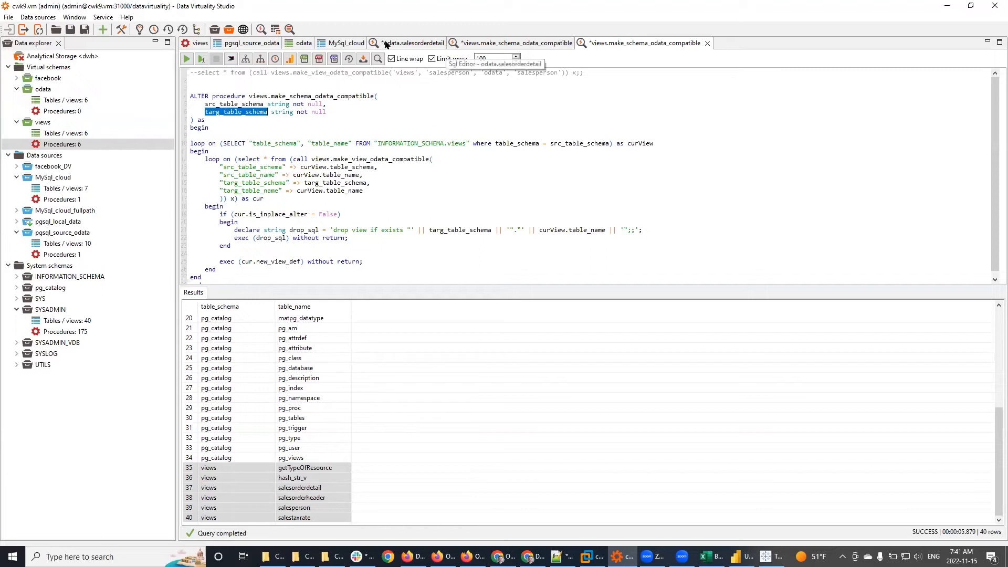
# Step: Open make_view_odata_compatible for editing and enlarge its code editor
pyautogui.click(208, 44)
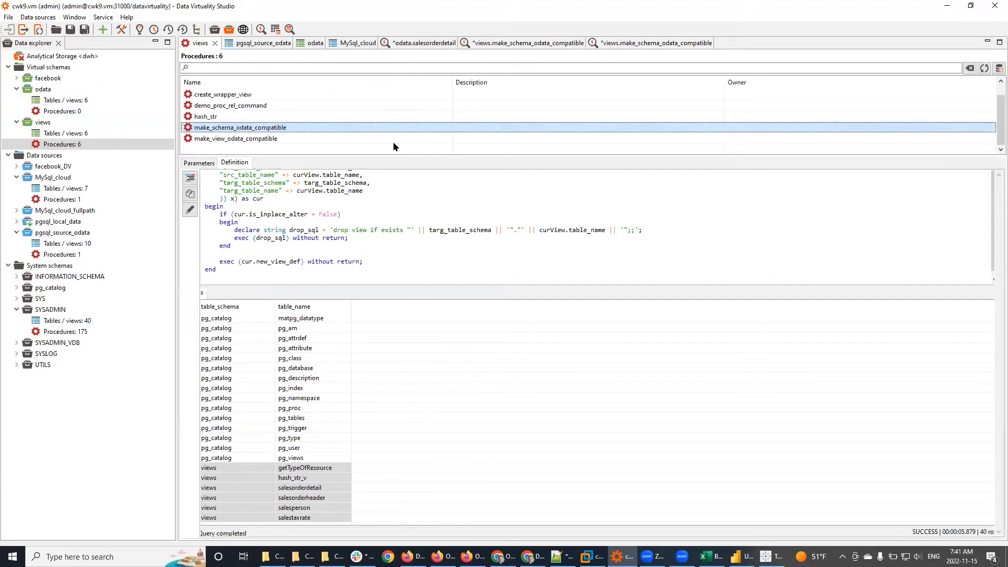
pyautogui.click(229, 139)
pyautogui.rightClick(229, 139)
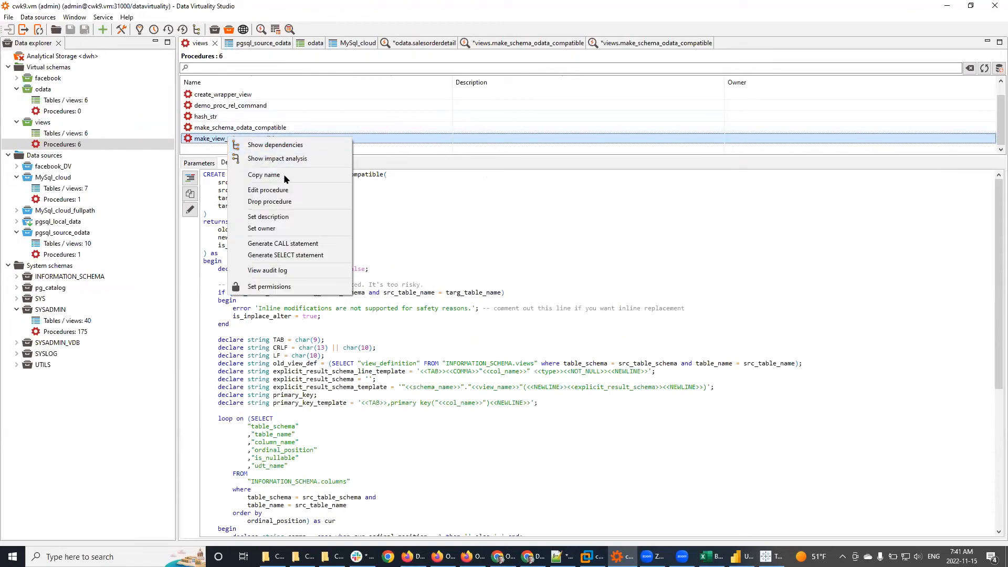
pyautogui.click(284, 189)
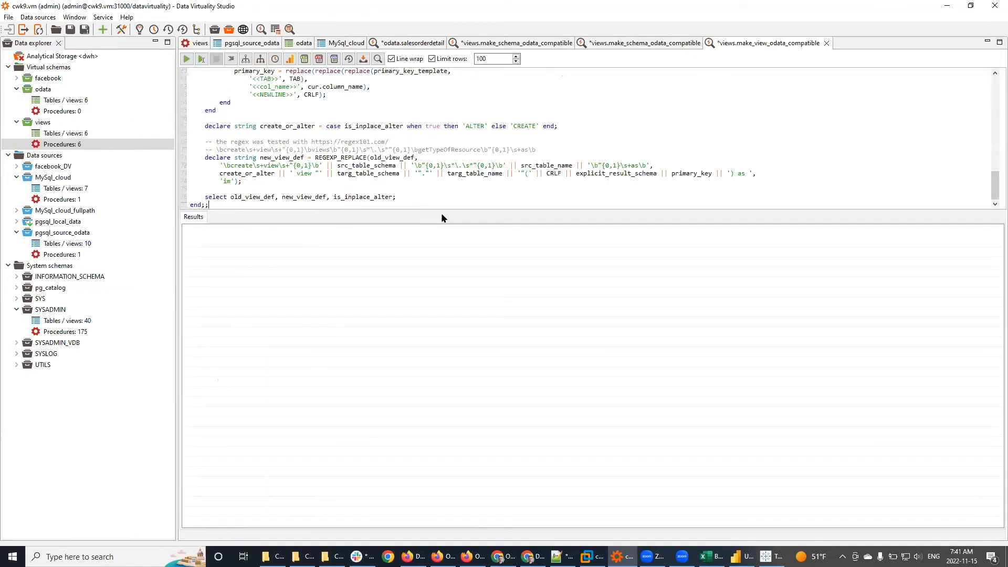
pyautogui.moveTo(433, 212); pyautogui.dragTo(474, 489)
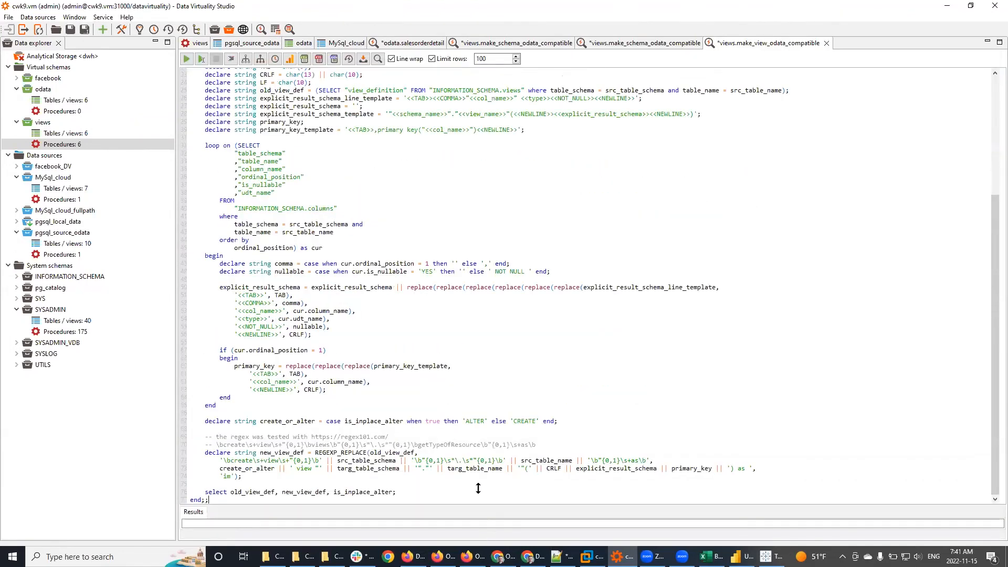
# Step: Review the is_inplace_alter flag, the inline-modification error line and the REGEXP_REPLACE rebuild code
pyautogui.scroll(7, 478, 300)
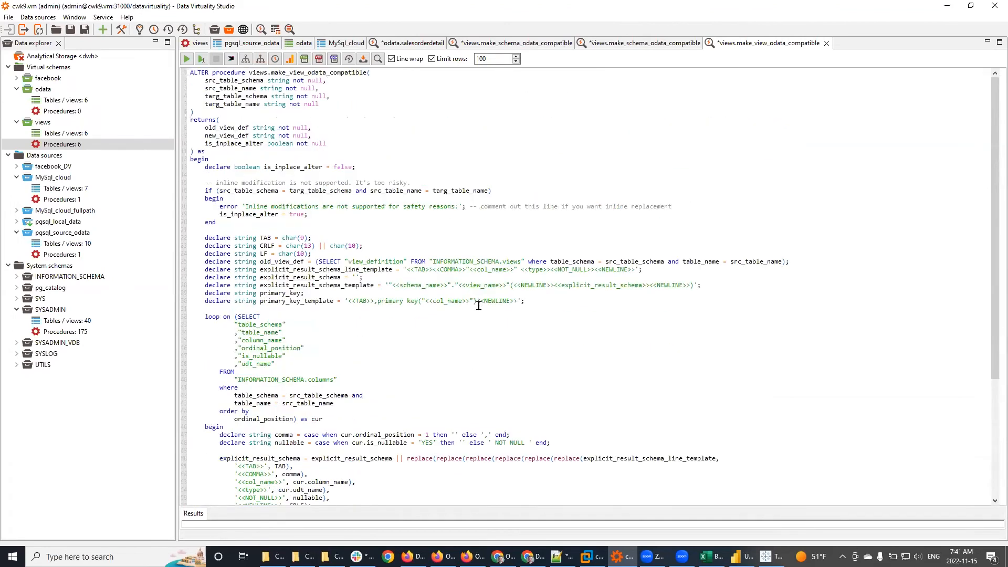
pyautogui.doubleClick(280, 166)
pyautogui.scroll(-2, 436, 272)
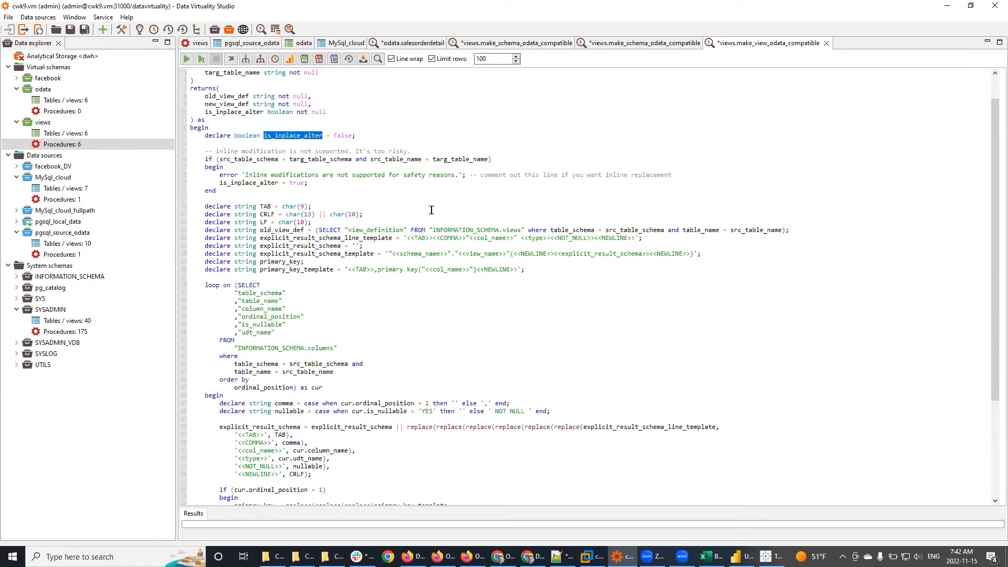
pyautogui.scroll(-3, 431, 210)
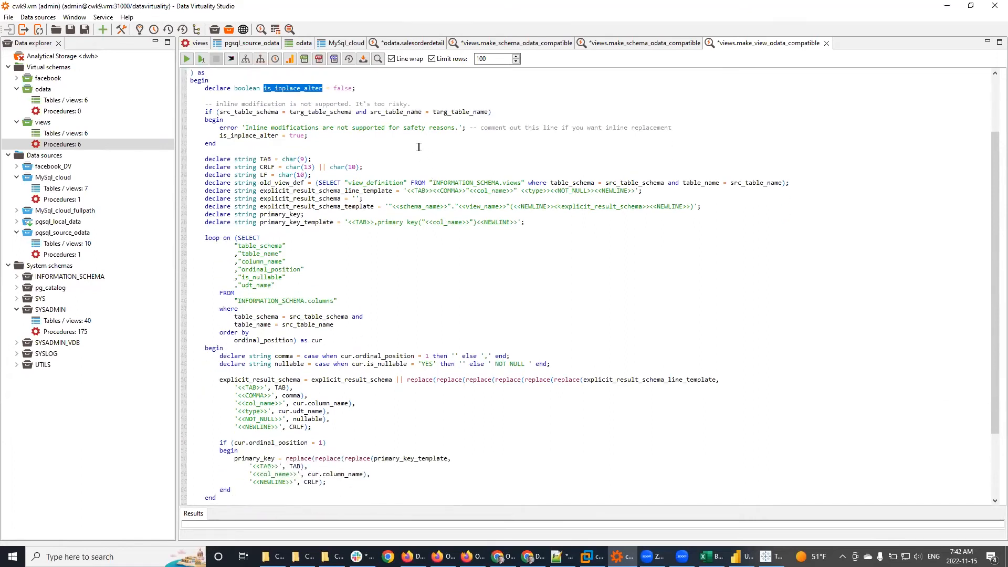
pyautogui.scroll(2, 419, 147)
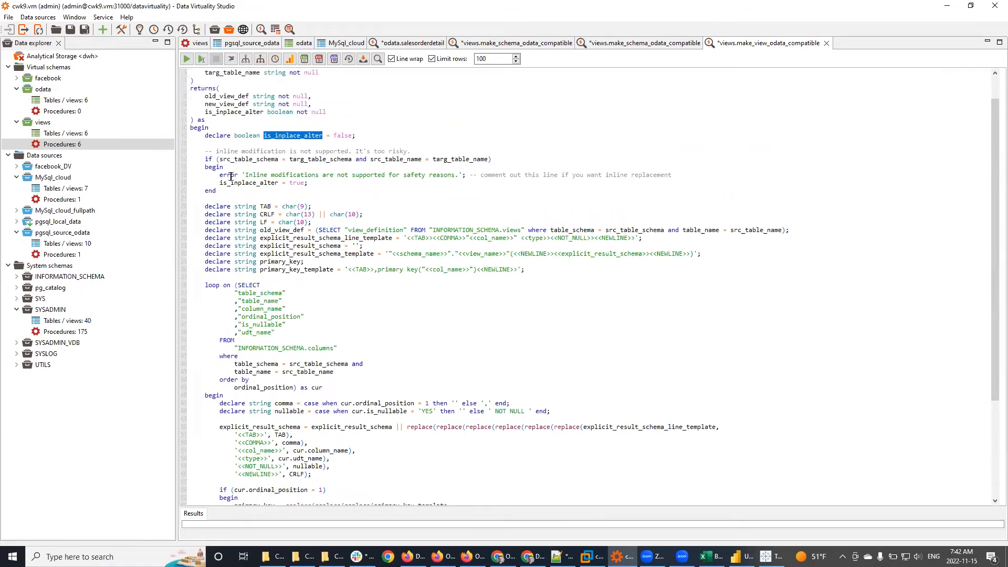
pyautogui.moveTo(206, 175); pyautogui.dragTo(459, 183)
pyautogui.moveTo(597, 173); pyautogui.dragTo(711, 175)
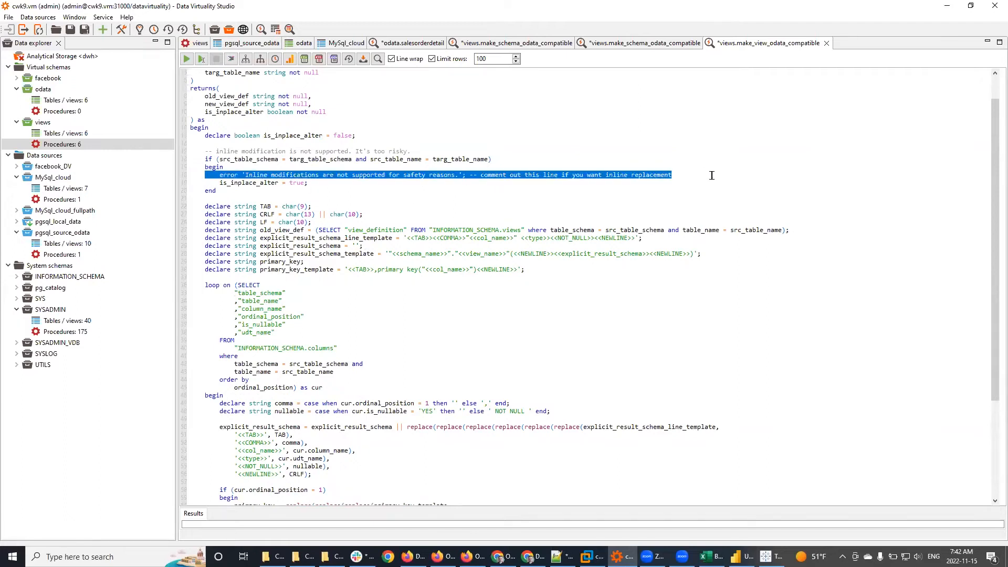
pyautogui.click(711, 175)
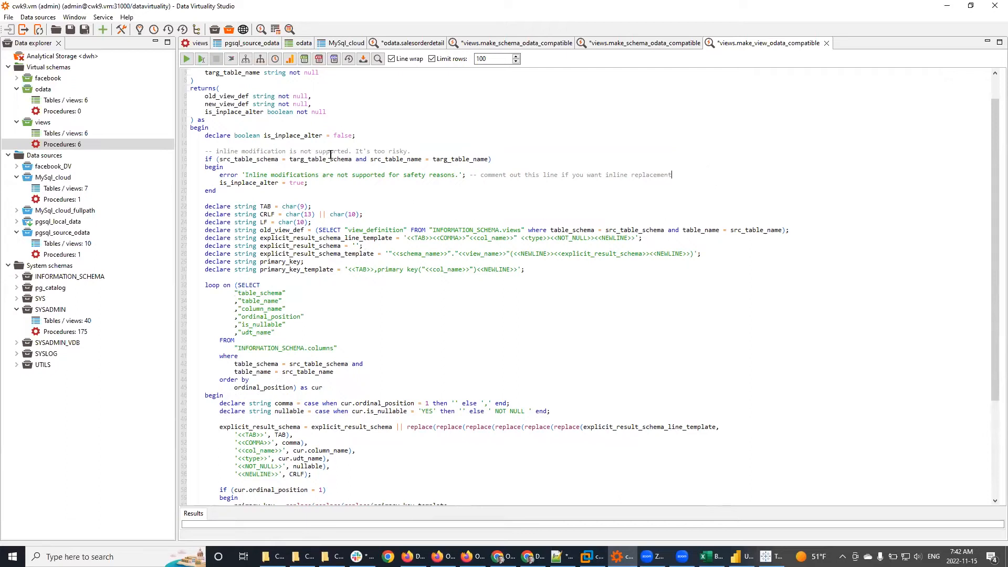
pyautogui.scroll(-4, 393, 286)
pyautogui.scroll(-3, 393, 286)
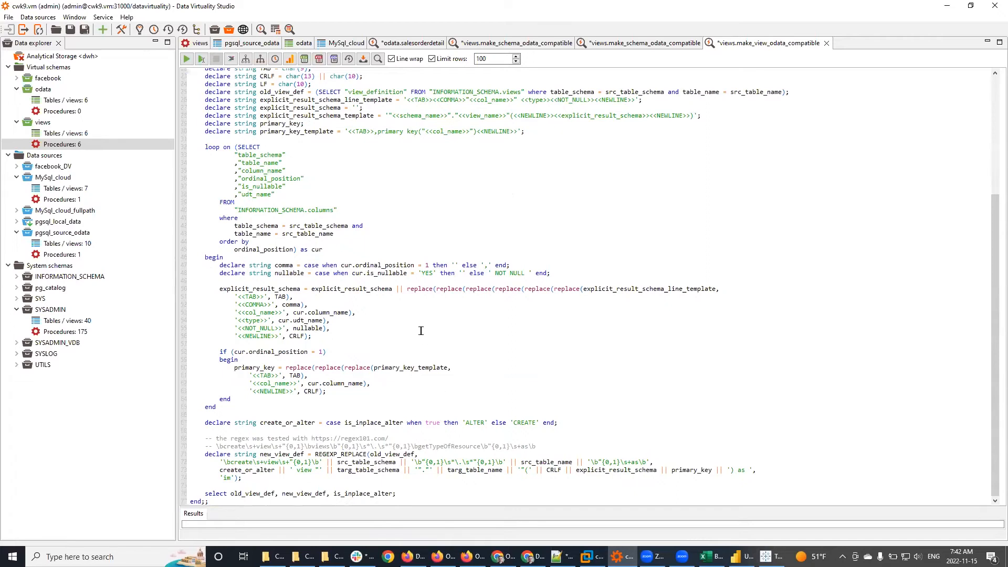
pyautogui.scroll(3, 420, 330)
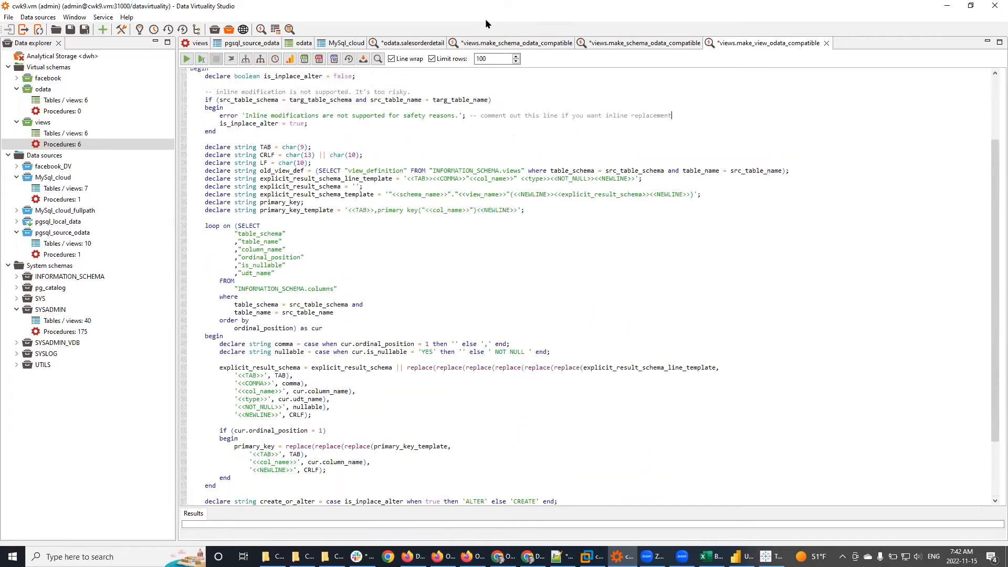
pyautogui.click(194, 44)
# Step: Drop the salestaxrate view from the views schema, then return to its procedures list
pyautogui.click(60, 136)
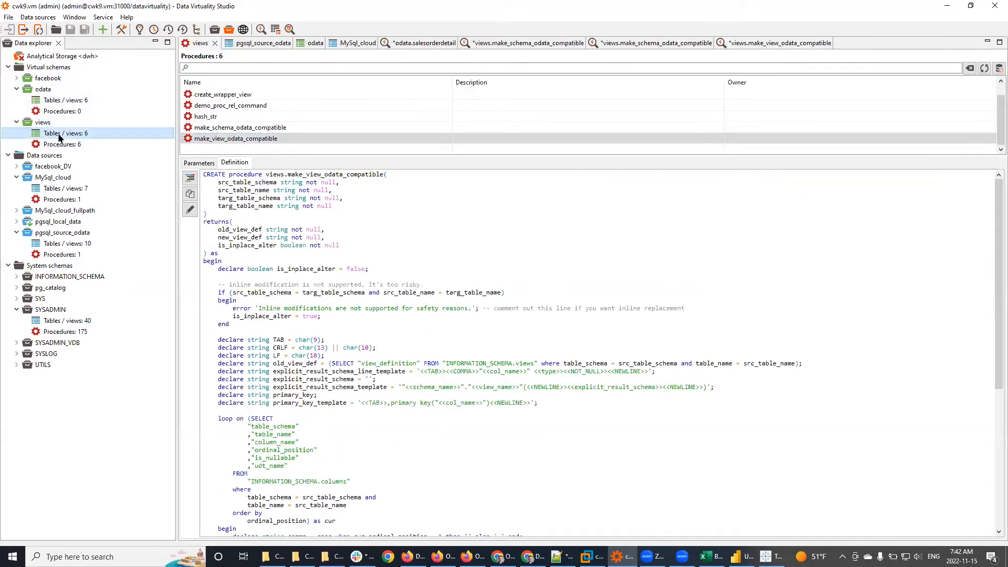
pyautogui.click(60, 101)
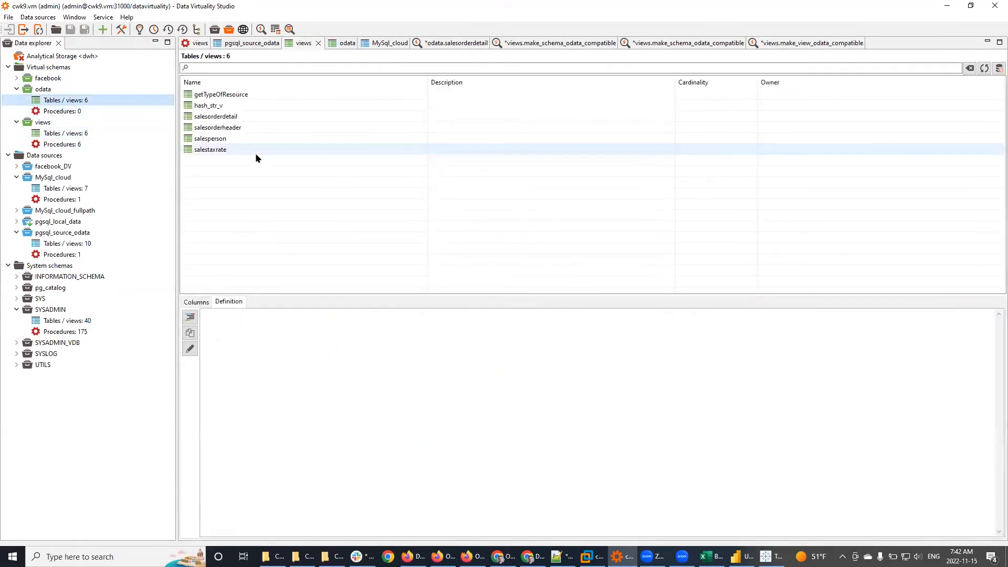
pyautogui.click(211, 150)
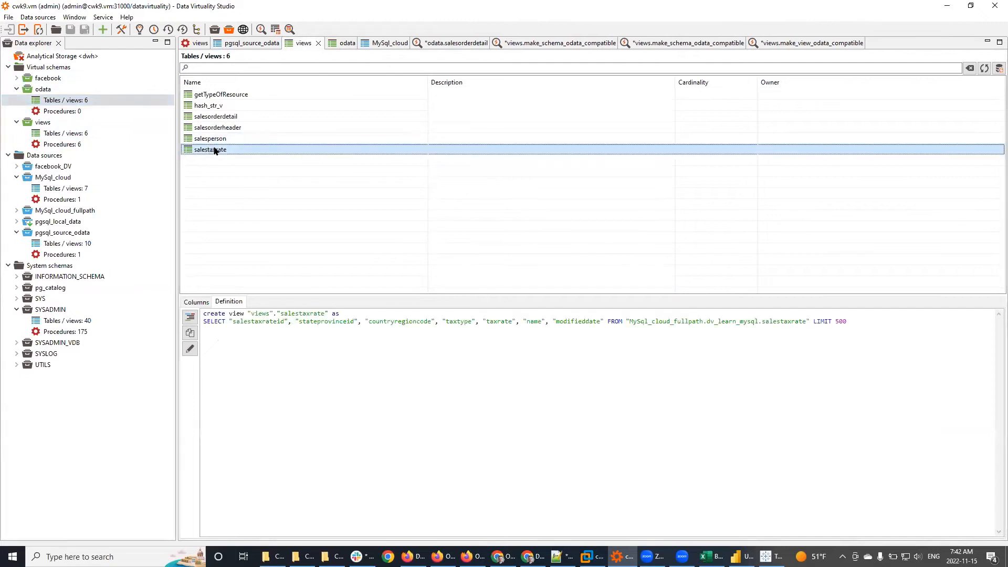
pyautogui.rightClick(213, 149)
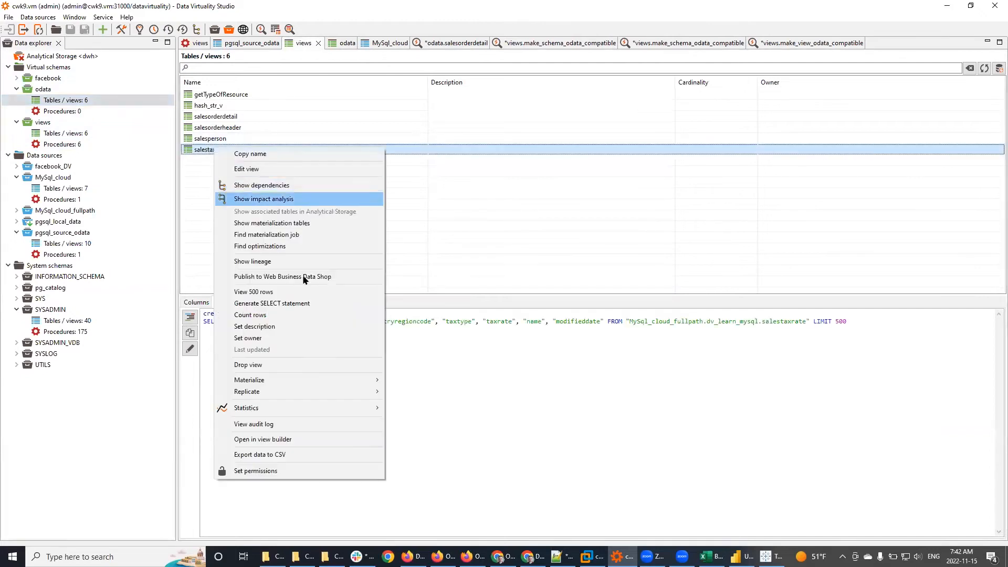
pyautogui.click(282, 361)
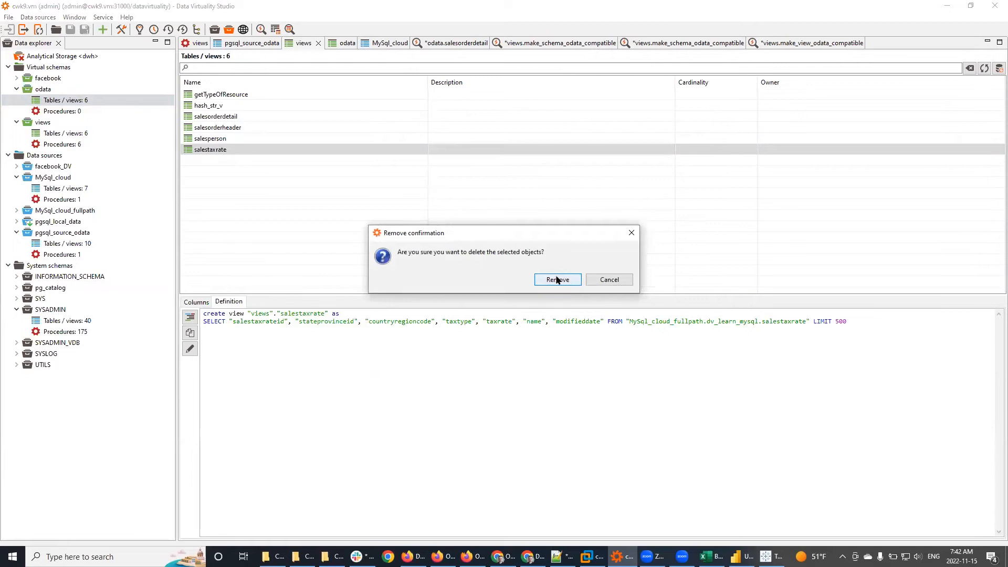
pyautogui.click(556, 280)
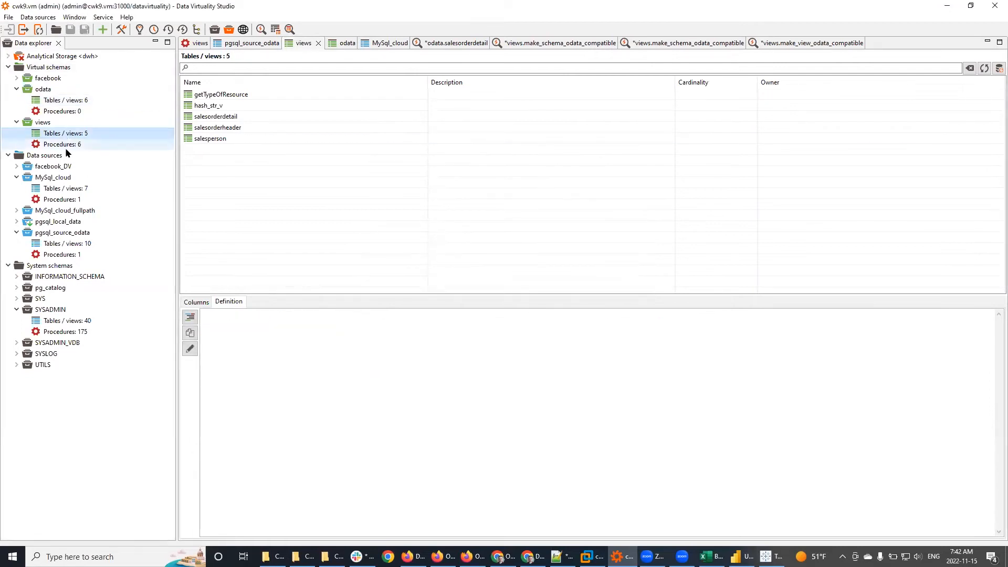
pyautogui.doubleClick(66, 146)
pyautogui.click(252, 139)
# Step: Generate a make_view_odata_compatible CALL with src_table_schema 'views' and src_table_name 'salestaxrate'
pyautogui.rightClick(251, 139)
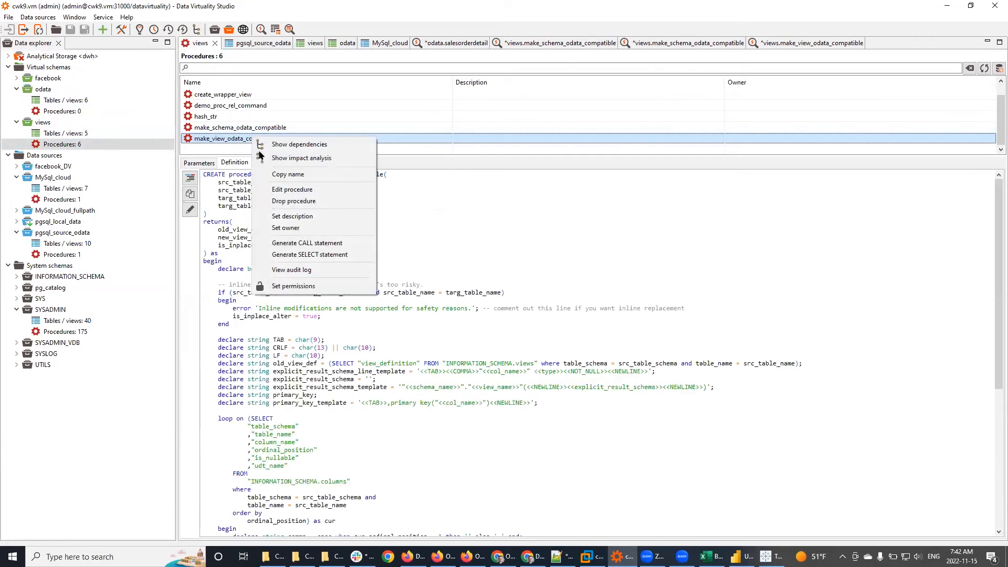
pyautogui.click(302, 242)
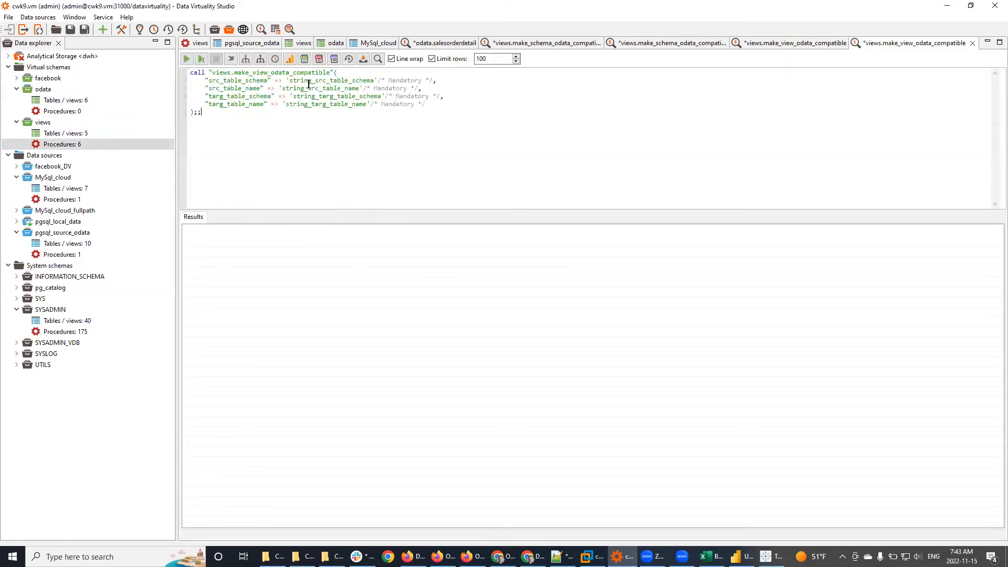
pyautogui.doubleClick(304, 80)
pyautogui.write('views')
pyautogui.hotkey('shift', 'Right')
pyautogui.hotkey('shift', 'Right')
pyautogui.hotkey('shift', 'Right')
pyautogui.hotkey('shift', 'Right')
pyautogui.hotkey('shift', 'Right')
pyautogui.hotkey('shift', 'Right')
pyautogui.hotkey('shift', 'Right')
pyautogui.hotkey('shift', 'Right')
pyautogui.hotkey('shift', 'Right')
pyautogui.hotkey('shift', 'Right')
pyautogui.hotkey('shift', 'Right')
pyautogui.hotkey('shift', 'Right')
pyautogui.hotkey('shift', 'Right')
pyautogui.hotkey('shift', 'Right')
pyautogui.hotkey('shift', 'Right')
pyautogui.hotkey('shift', 'Right')
pyautogui.hotkey('shift', 'Right')
pyautogui.hotkey('shift', 'Right')
pyautogui.hotkey('shift', 'Right')
pyautogui.hotkey('shift', 'Right')
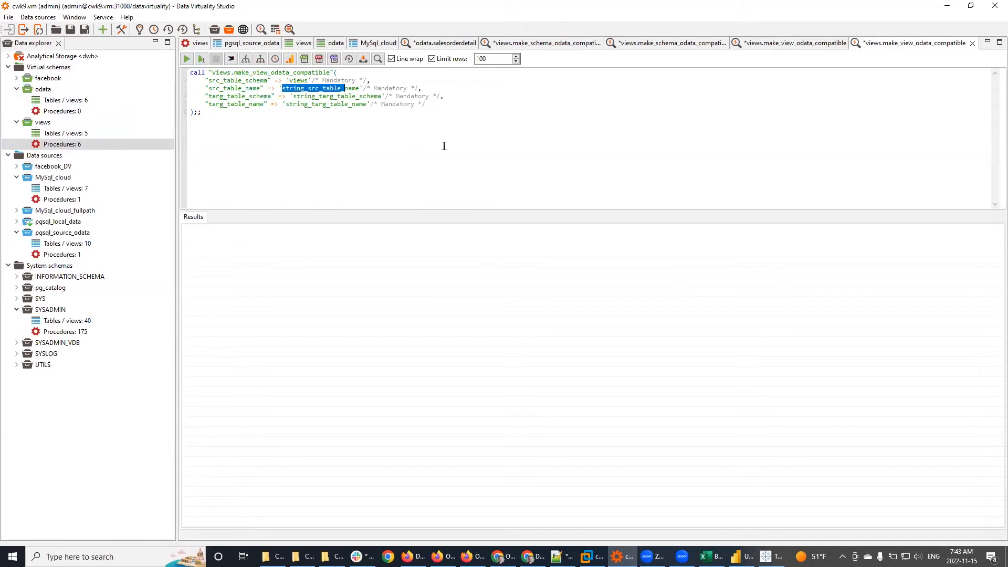
pyautogui.write('salestax')
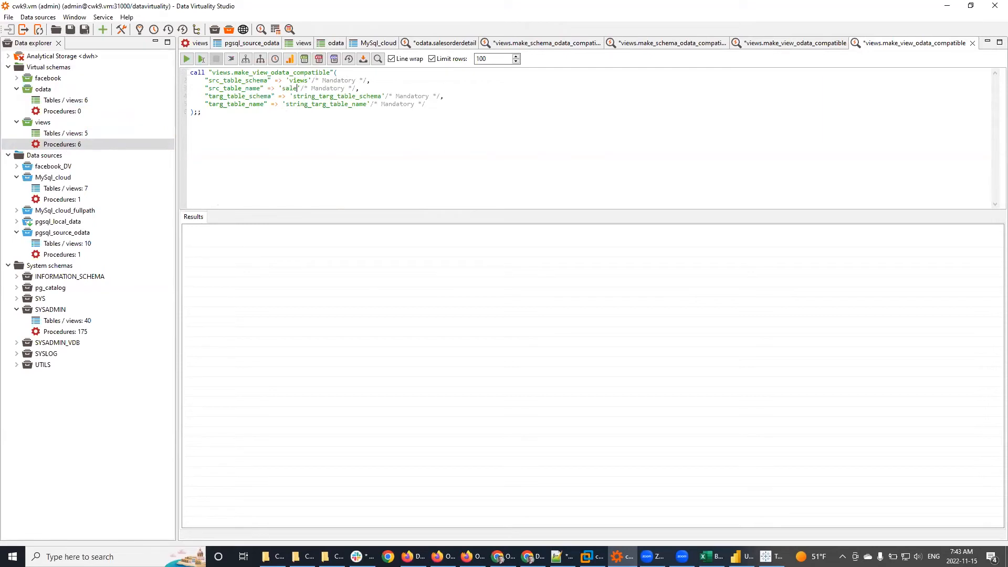
pyautogui.write('rate')
pyautogui.click(302, 43)
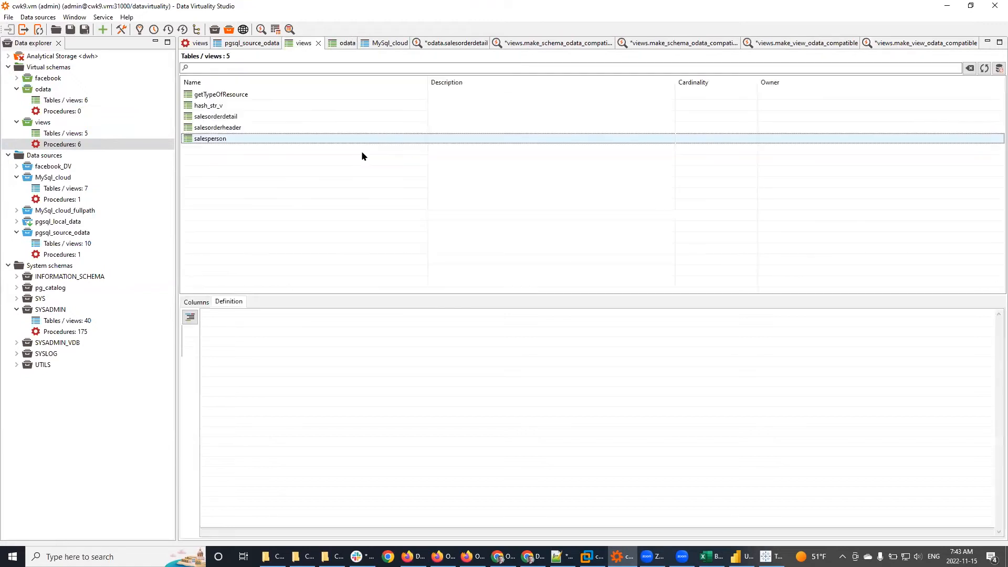
# Step: Copy the name of the views.salesperson view
pyautogui.click(219, 140)
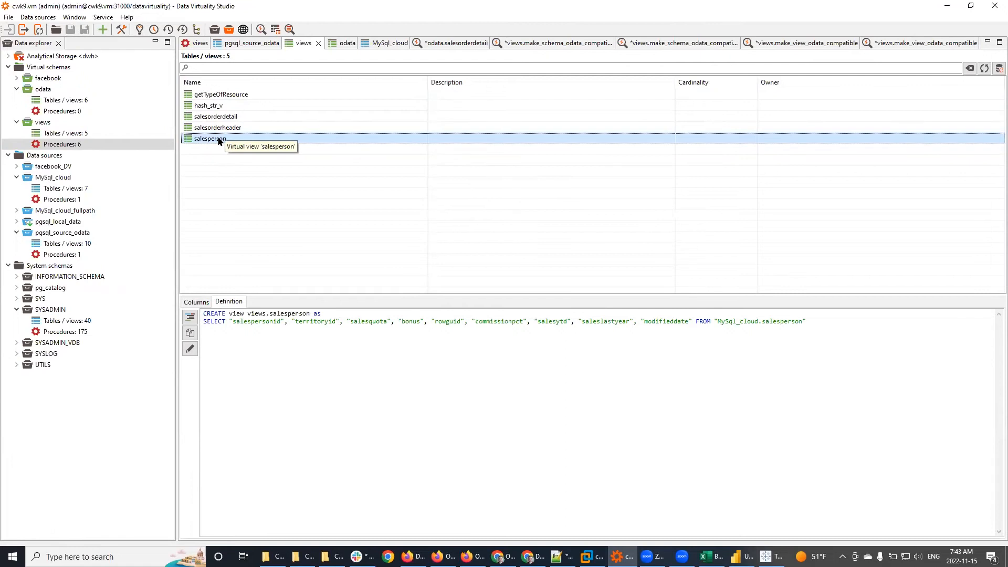
pyautogui.rightClick(243, 141)
pyautogui.click(252, 143)
# Step: Drop the salesperson view from the odata schema
pyautogui.click(67, 101)
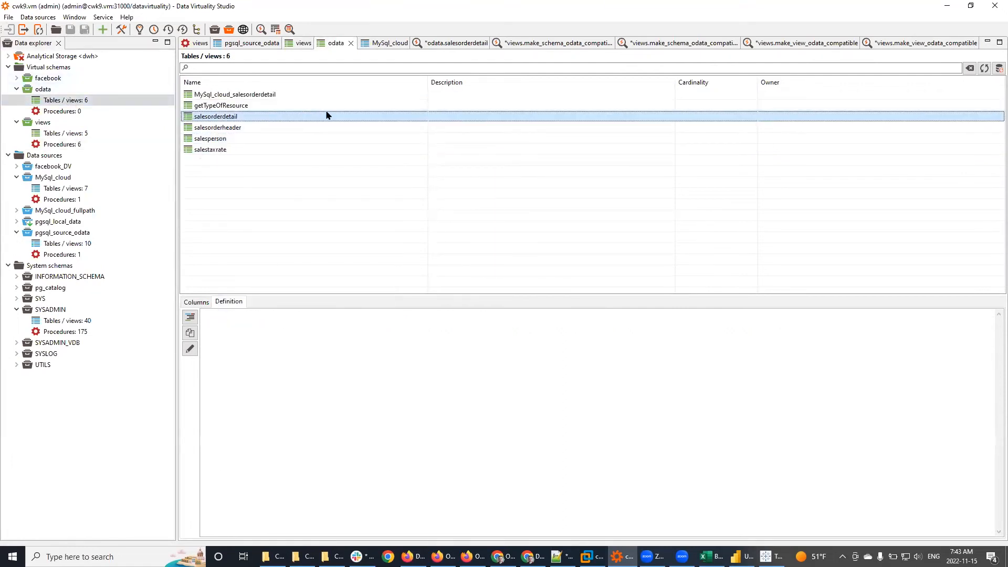
pyautogui.click(220, 139)
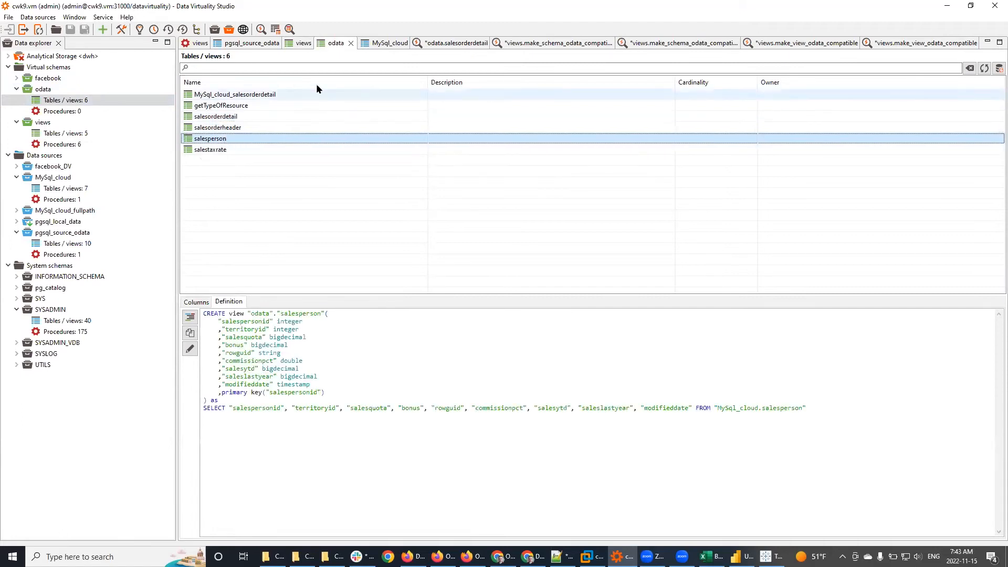
pyautogui.rightClick(223, 139)
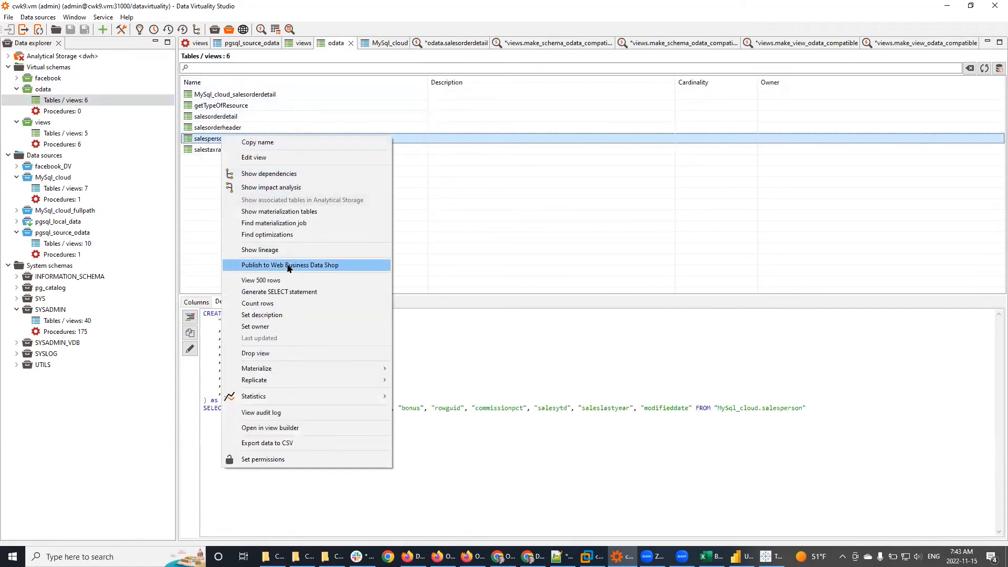
pyautogui.click(273, 353)
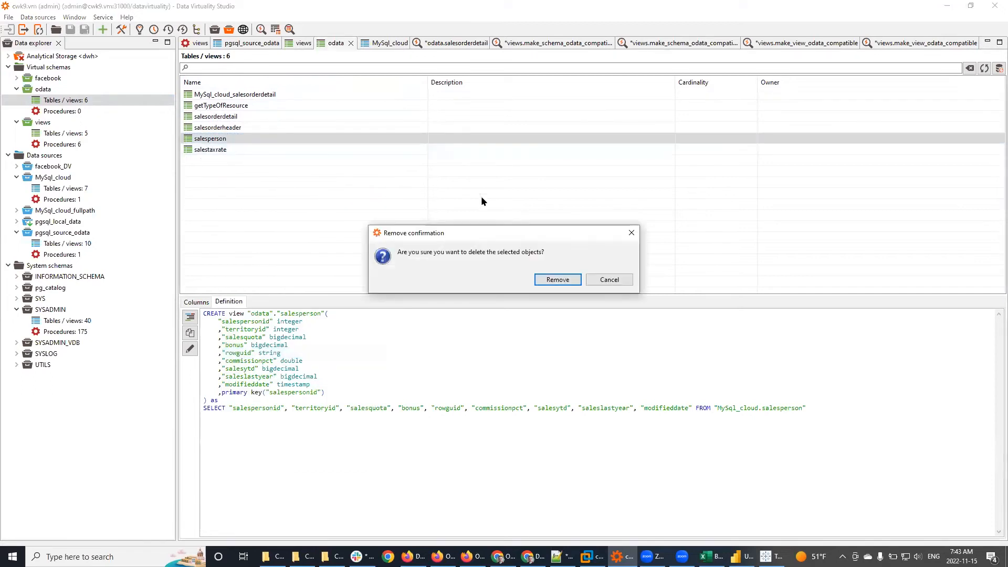
pyautogui.click(557, 279)
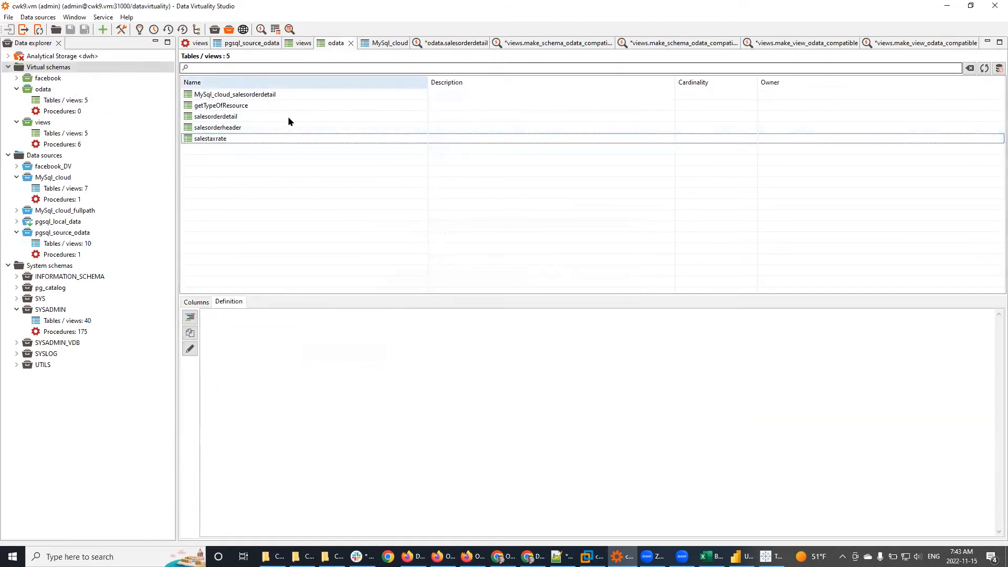
# Step: Change the CALL's src_table_name from 'salestaxrate' to 'salesperson'
pyautogui.click(297, 43)
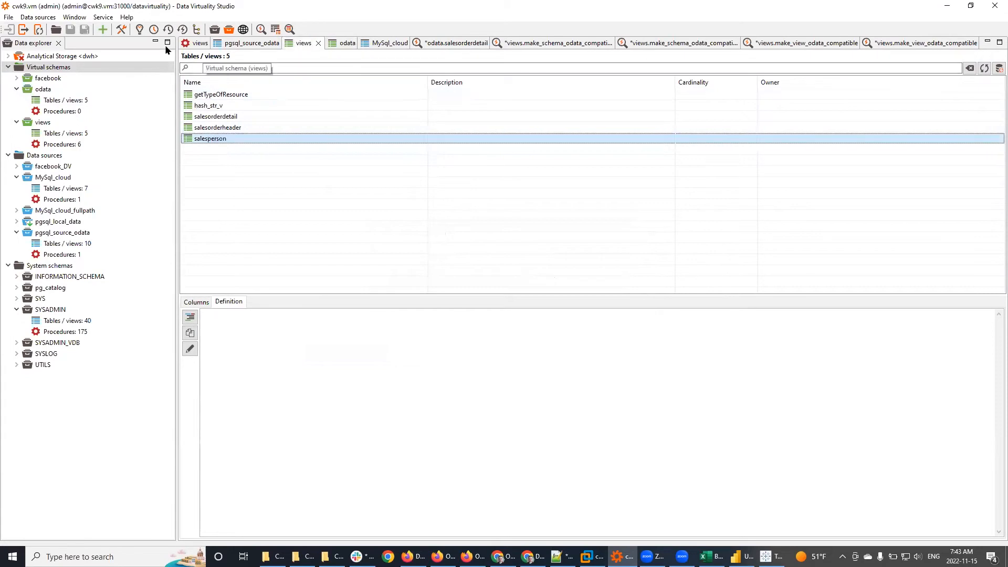
pyautogui.click(190, 43)
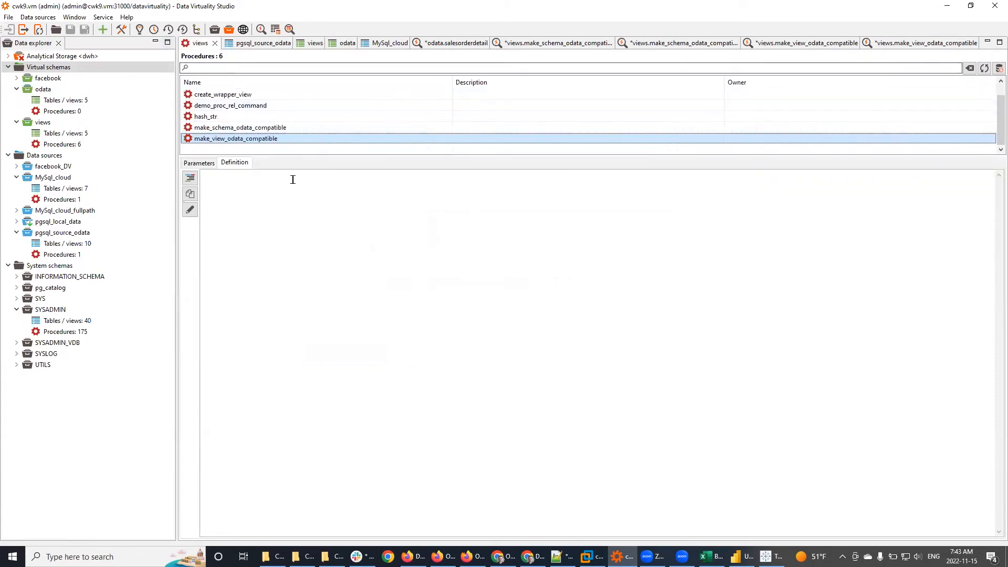
pyautogui.click(871, 42)
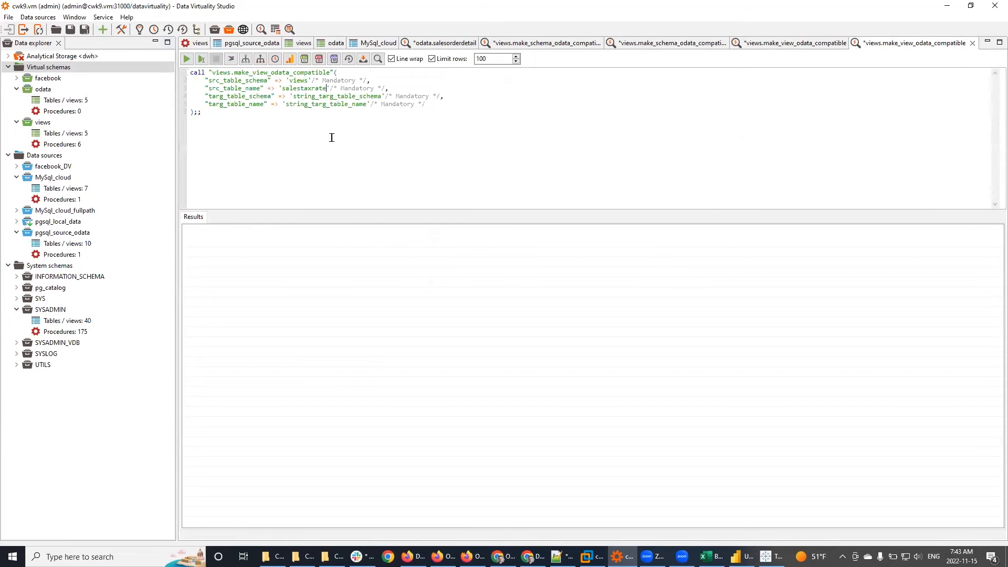
pyautogui.doubleClick(301, 89)
pyautogui.hotkey('ctrl', 'v')
pyautogui.doubleClick(289, 88)
pyautogui.press('Delete')
pyautogui.press('Delete')
pyautogui.doubleClick(304, 85)
# Step: Set targ_table_name 'salesperson' and targ_table_schema 'odata', then execute the call
pyautogui.doubleClick(333, 105)
pyautogui.hotkey('ctrl', 'v')
pyautogui.doubleClick(332, 96)
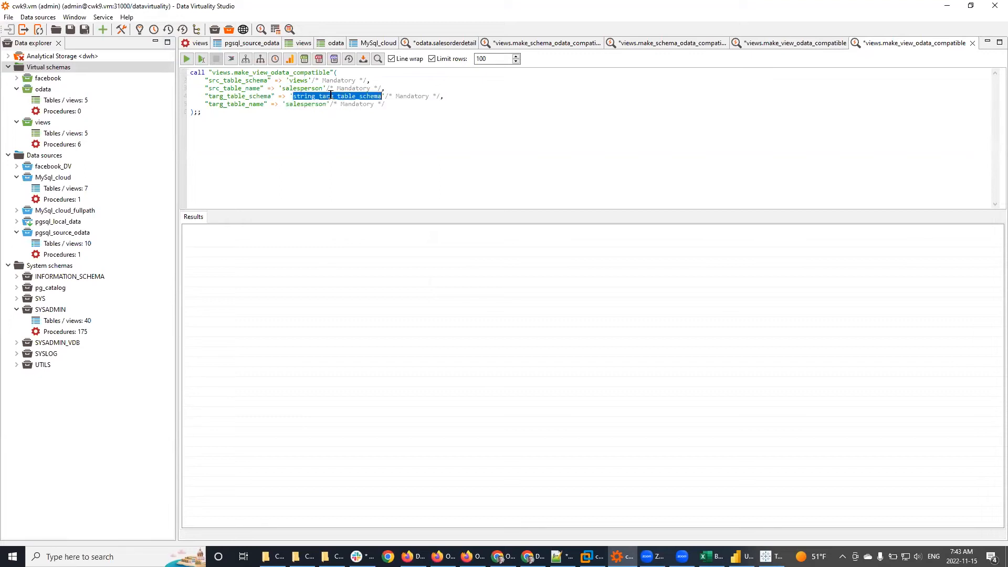
pyautogui.write('odata')
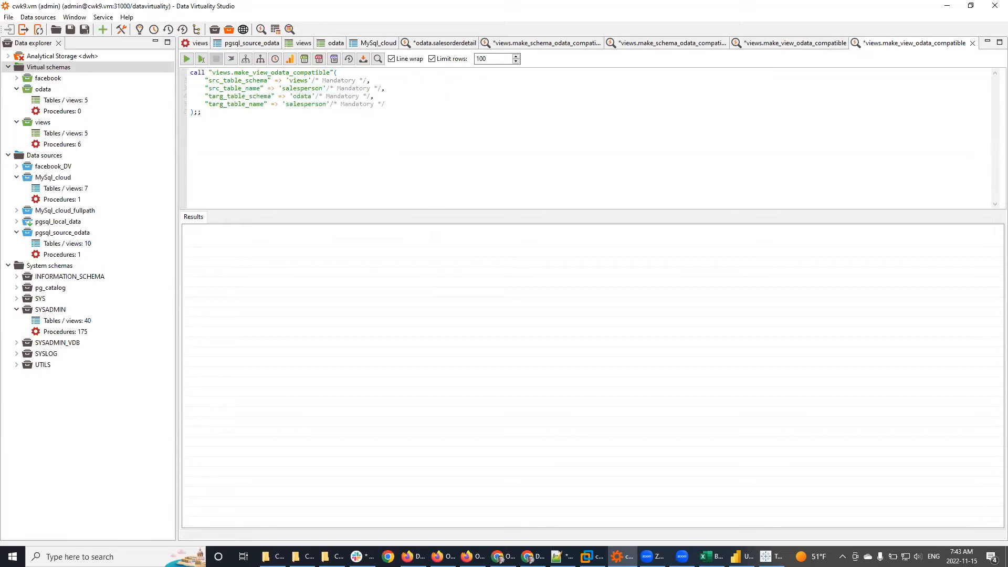
pyautogui.doubleClick(63, 102)
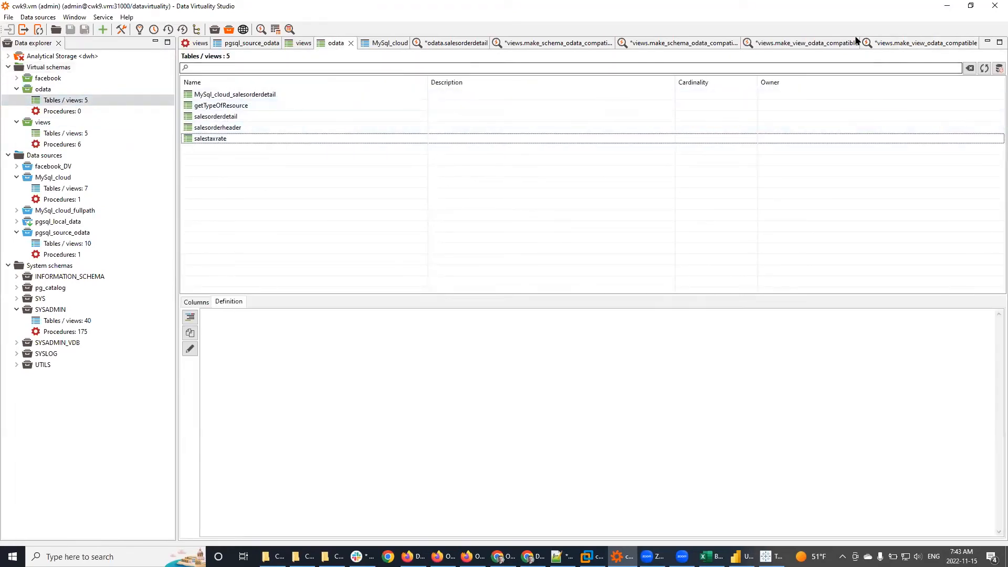
pyautogui.click(949, 42)
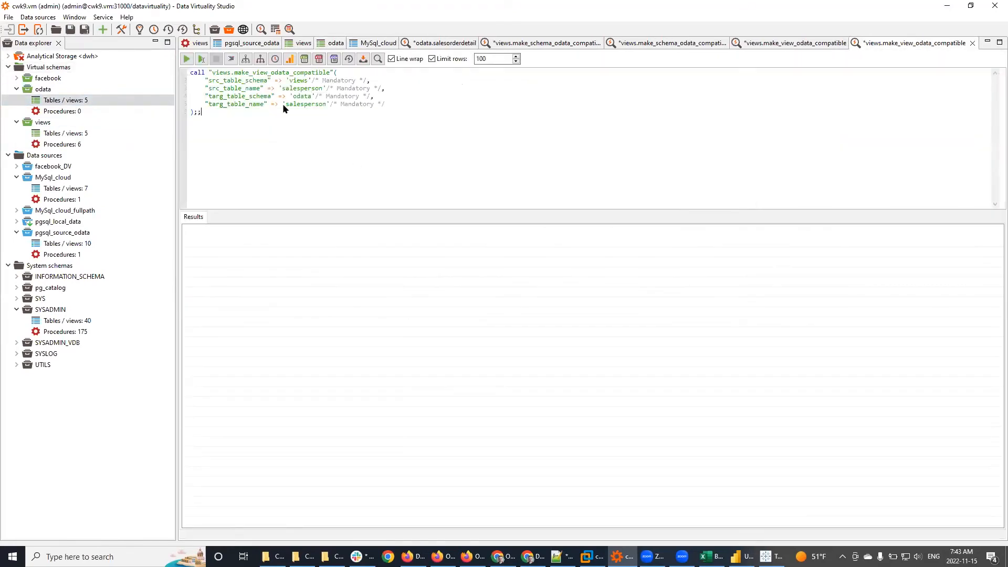
pyautogui.click(187, 58)
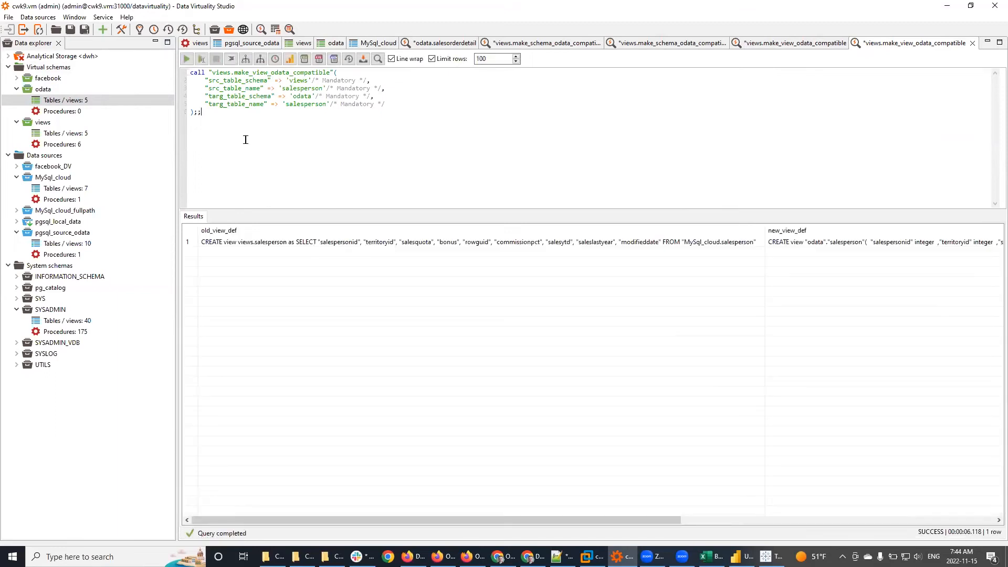
# Step: Refresh the odata views, then select and copy the new_view_def CREATE view text from row 1
pyautogui.doubleClick(69, 100)
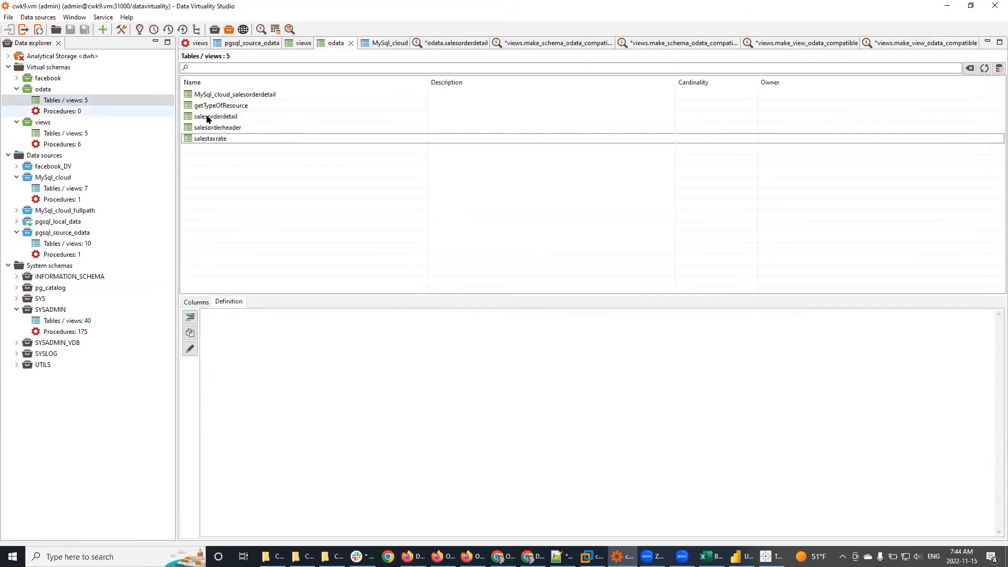
pyautogui.click(984, 68)
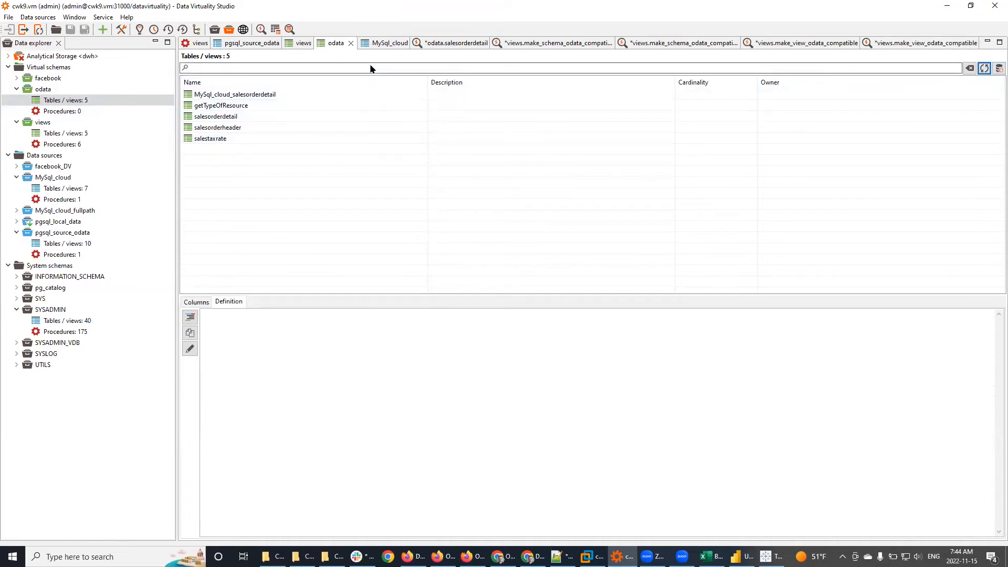
pyautogui.click(884, 45)
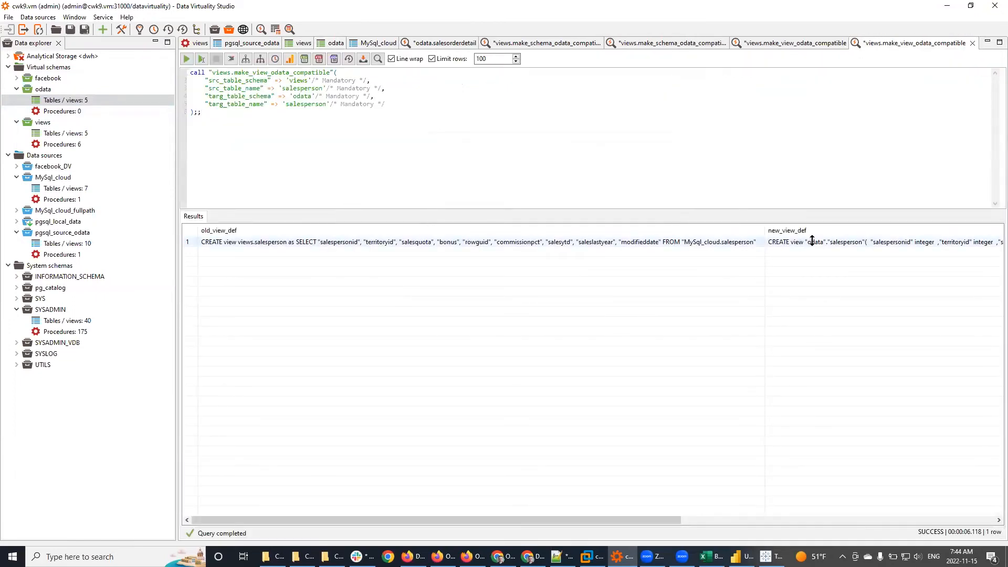
pyautogui.moveTo(812, 241)
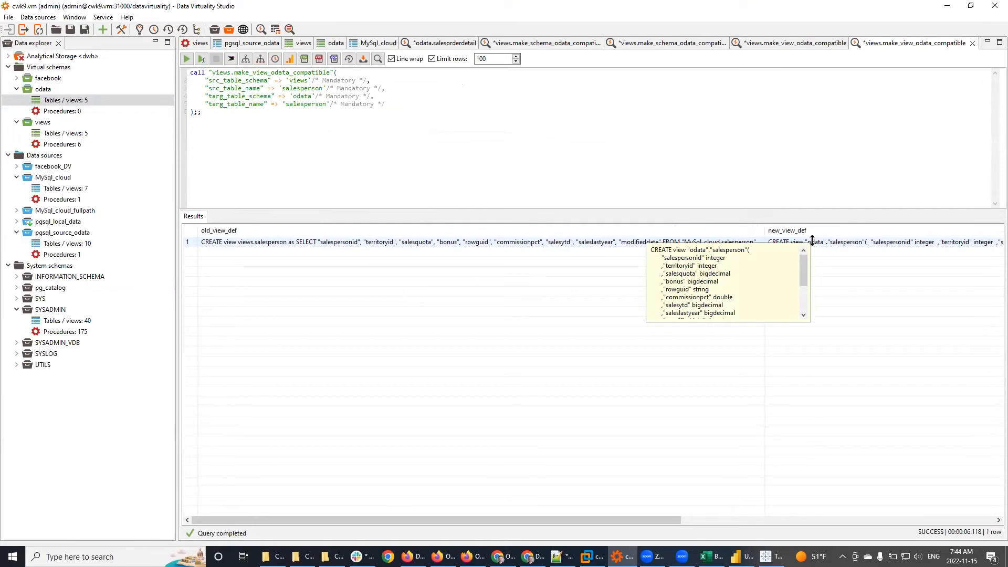
pyautogui.click(757, 254)
pyautogui.hotkey('ctrl', 'a')
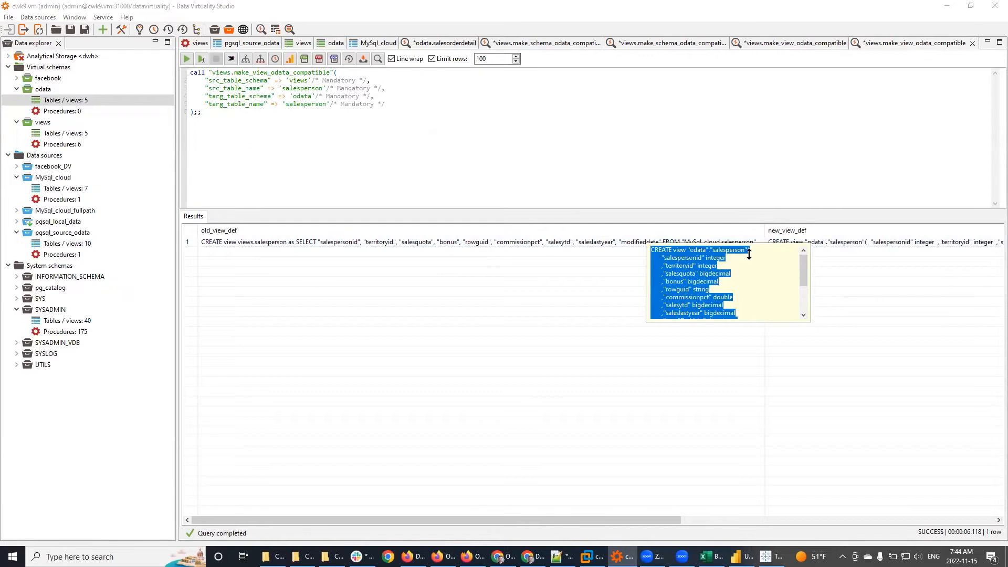
pyautogui.press('Escape')
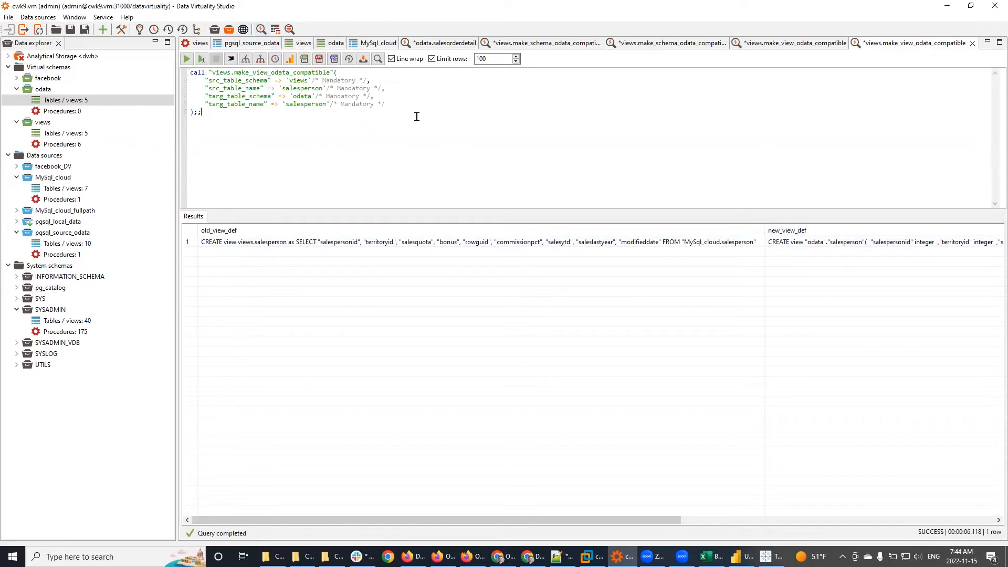
pyautogui.click(798, 244)
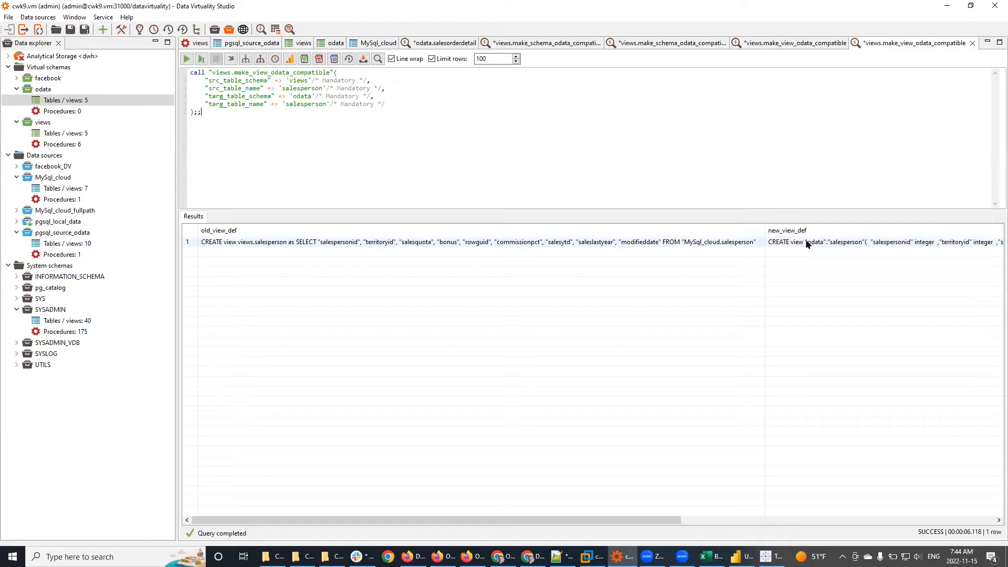
pyautogui.moveTo(810, 243)
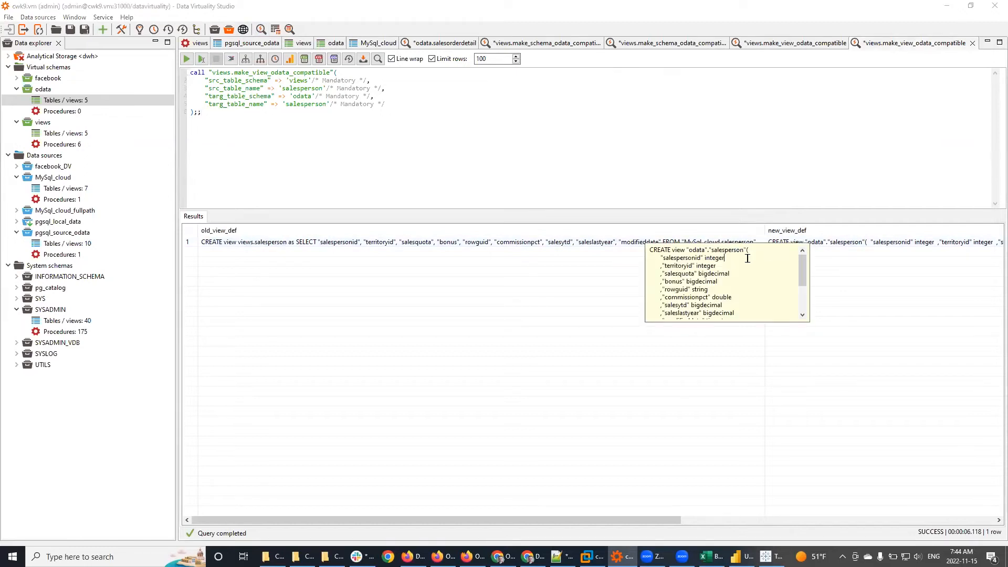
pyautogui.hotkey('ctrl', 'a')
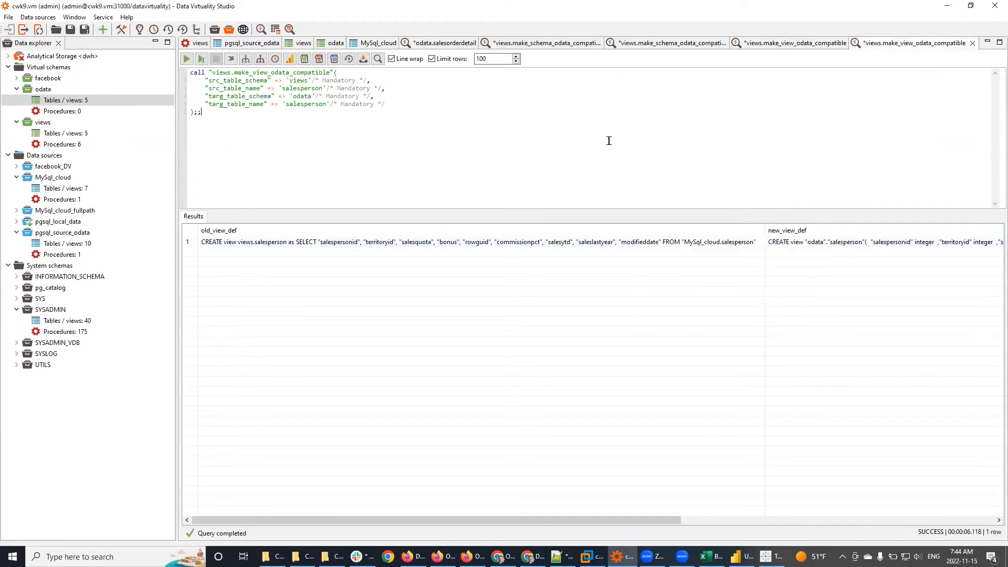
# Step: Paste the copied statement into a new SQL editor and run it to create odata.salesperson
pyautogui.click(261, 29)
pyautogui.hotkey('ctrl', 'v')
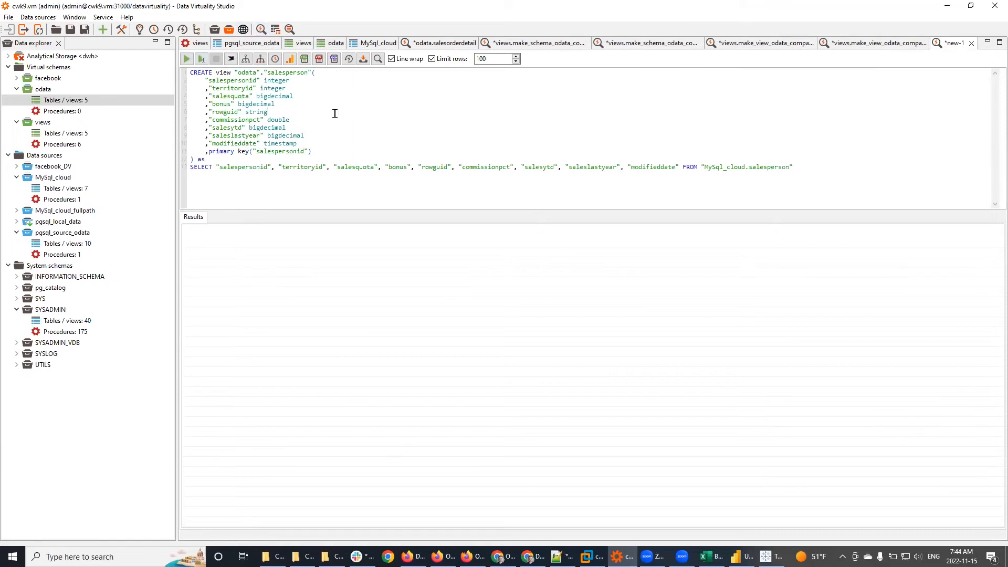
pyautogui.click(187, 59)
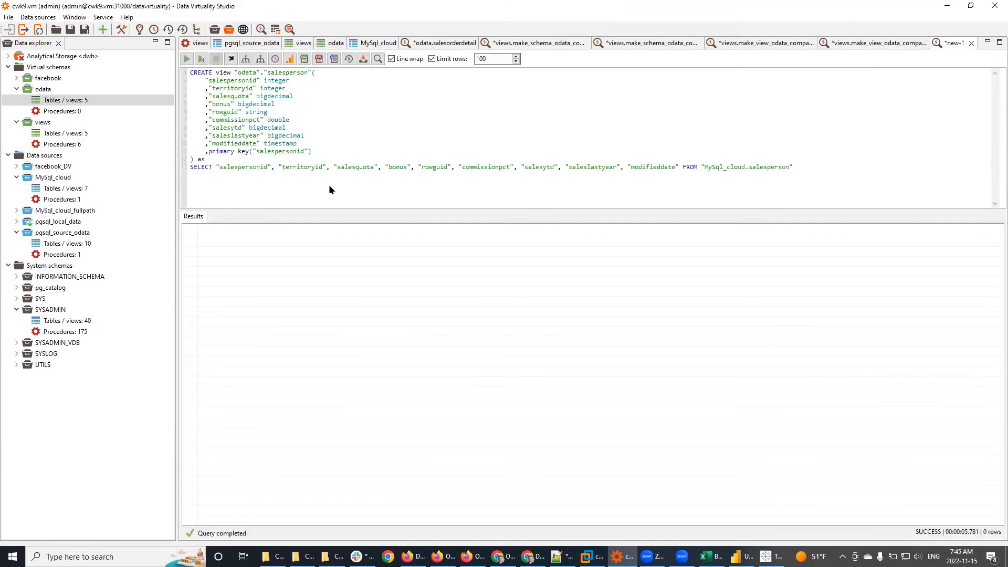
# Step: Change the view's primary key to territoryid and replace CREATE with alter
pyautogui.moveTo(202, 81); pyautogui.dragTo(334, 158)
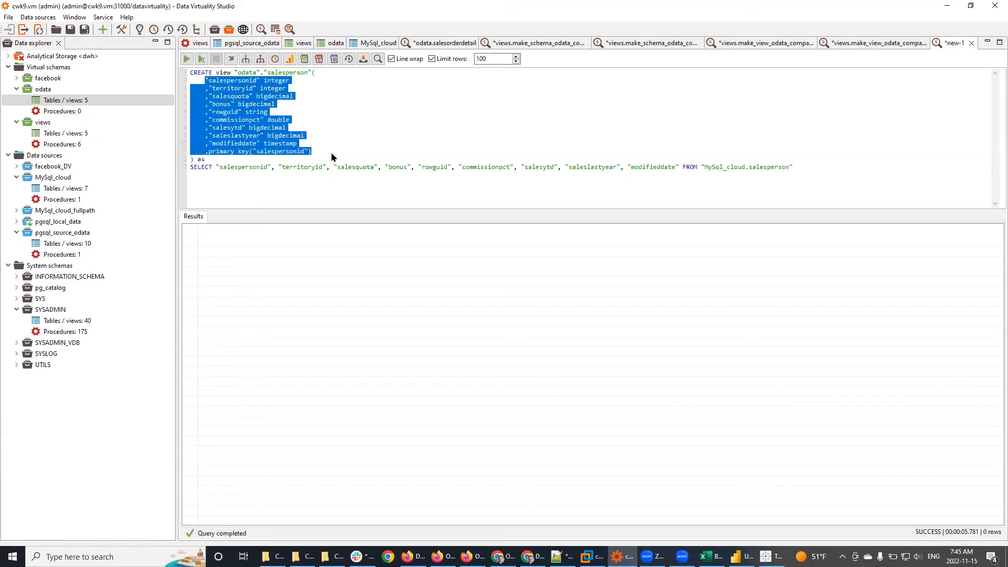
pyautogui.click(322, 144)
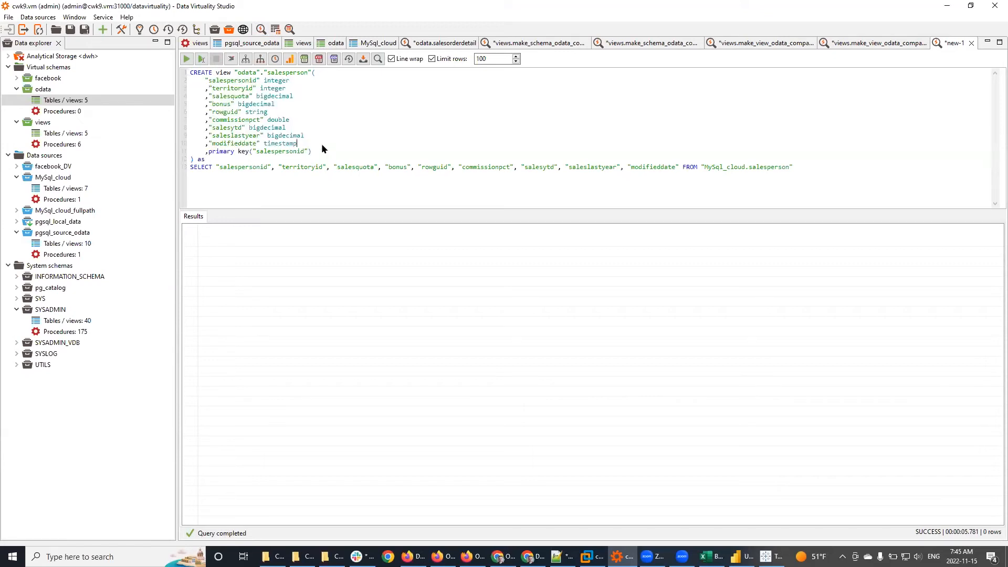
pyautogui.doubleClick(307, 168)
pyautogui.hotkey('ctrl', 'c')
pyautogui.click(275, 153)
pyautogui.doubleClick(276, 152)
pyautogui.hotkey('ctrl', 'v')
pyautogui.doubleClick(202, 73)
pyautogui.write('alter')
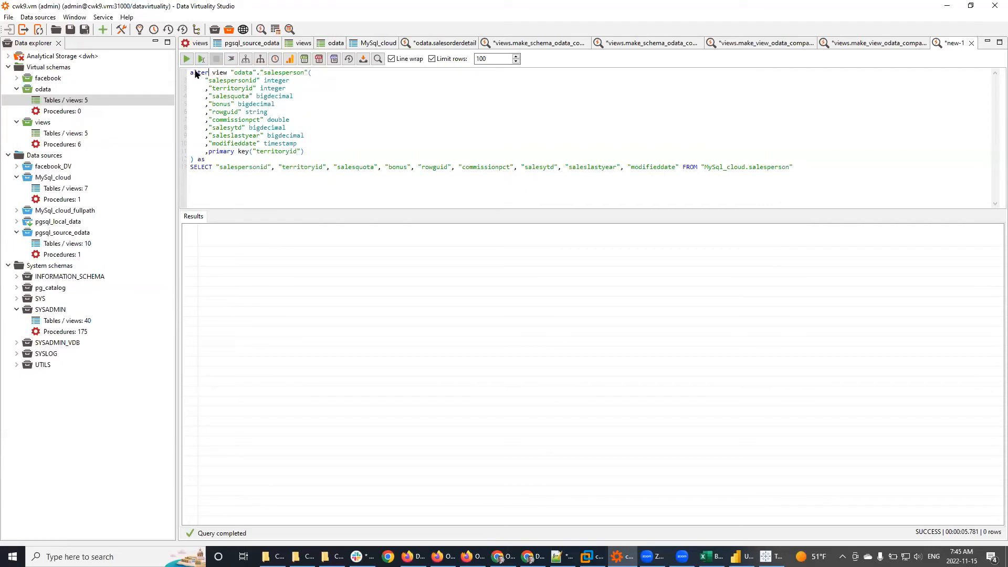
# Step: Execute the alter view statement so odata.salesperson uses territoryid as its primary key
pyautogui.click(184, 59)
pyautogui.hotkey('alt', 'Tab')
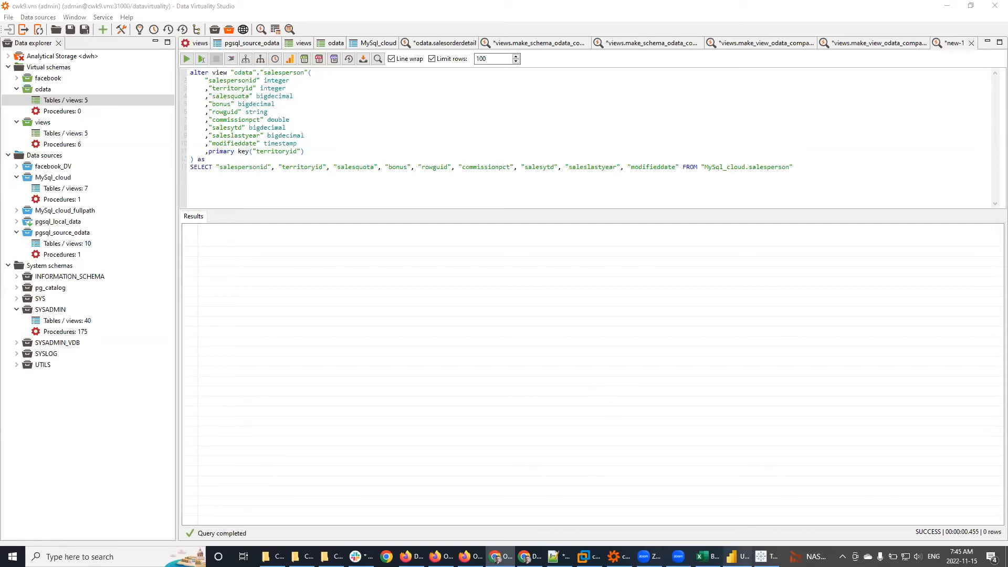
pyautogui.moveTo(736, 556)
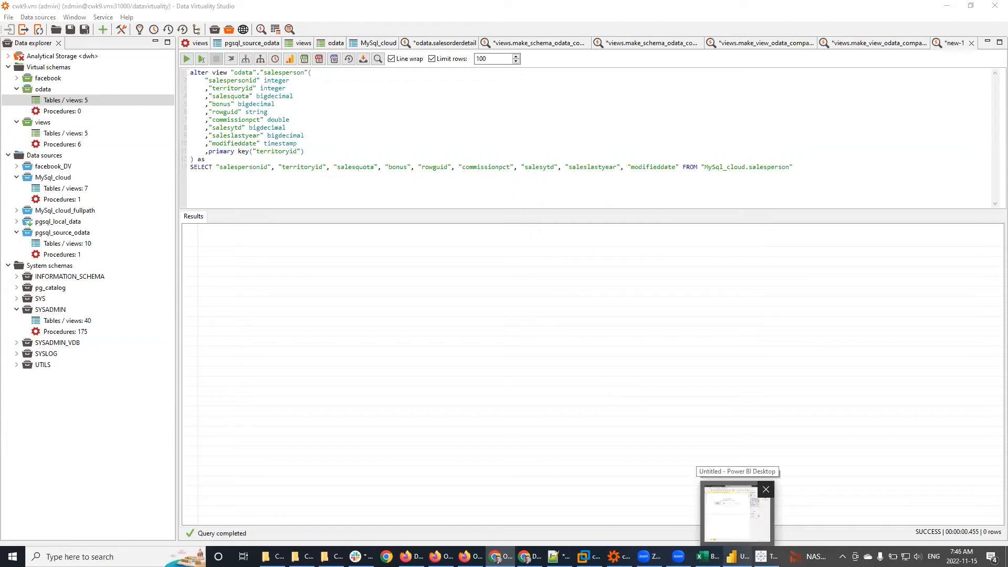
# Step: Close the extra Zoom recording folder window in File Explorer from its taskbar button
pyautogui.moveTo(332, 556)
pyautogui.click(378, 509)
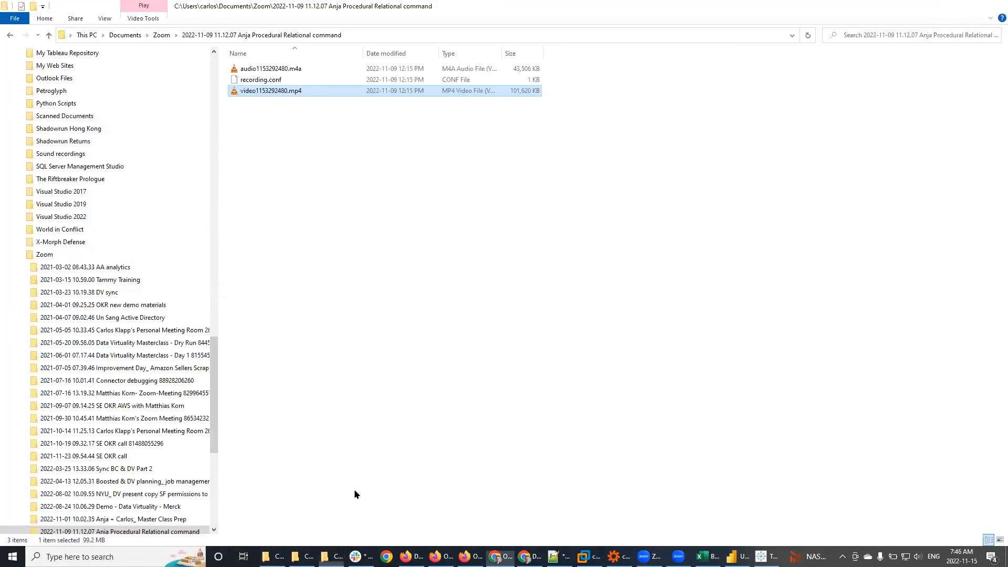
pyautogui.click(338, 555)
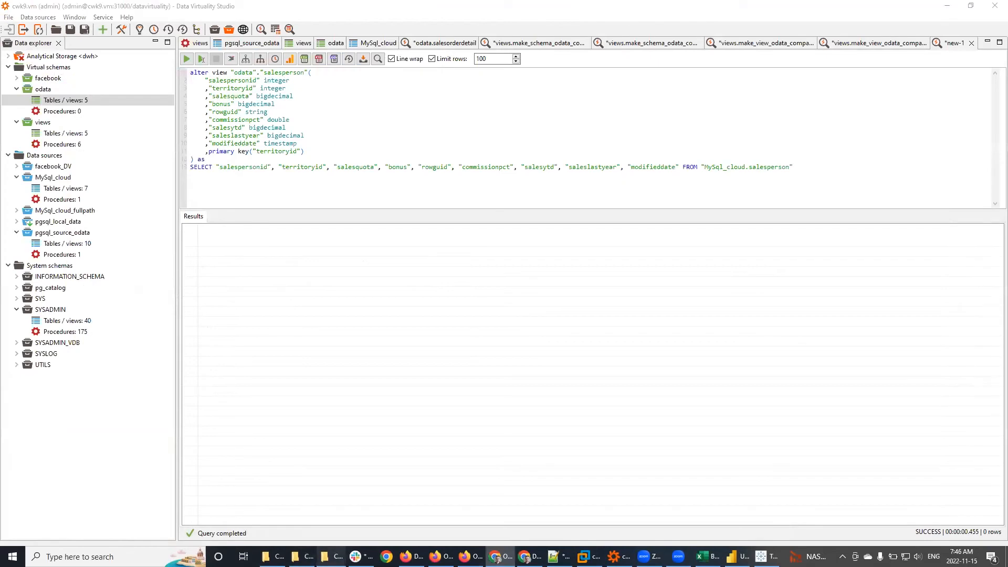
pyautogui.rightClick(338, 546)
pyautogui.click(336, 543)
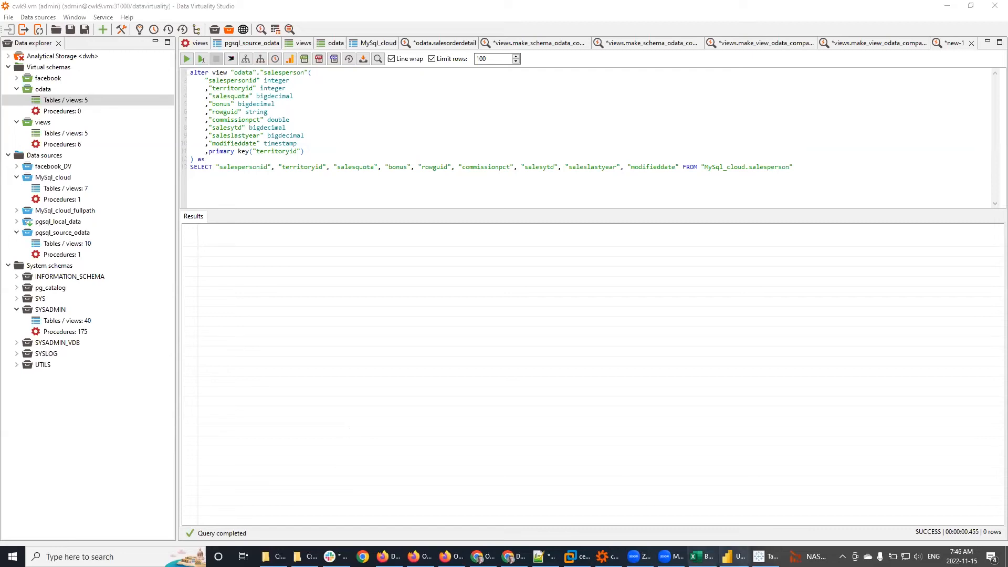
# Step: Bring Tableau forward, maximize its window and open the odata_example workbook
pyautogui.click(733, 557)
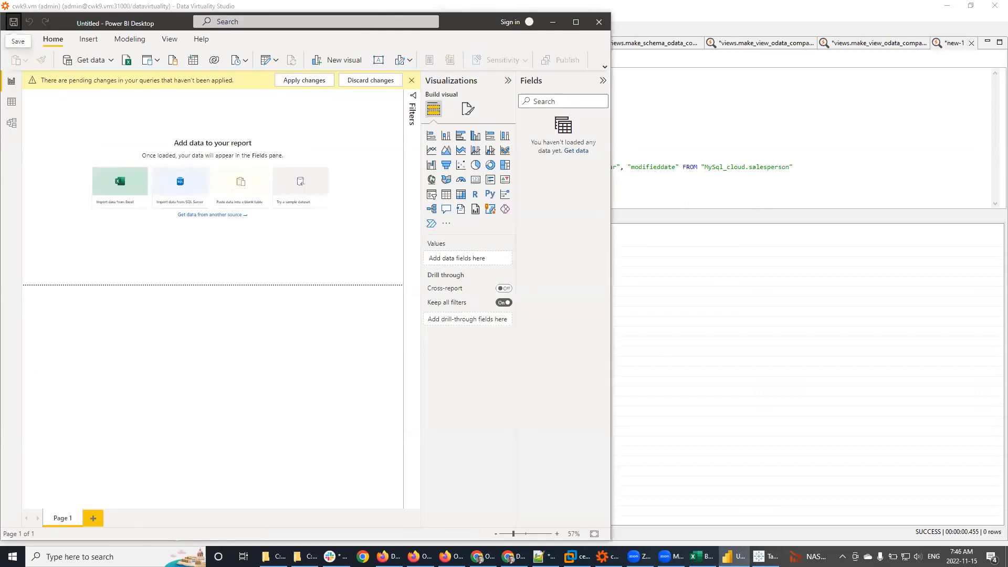
pyautogui.click(765, 556)
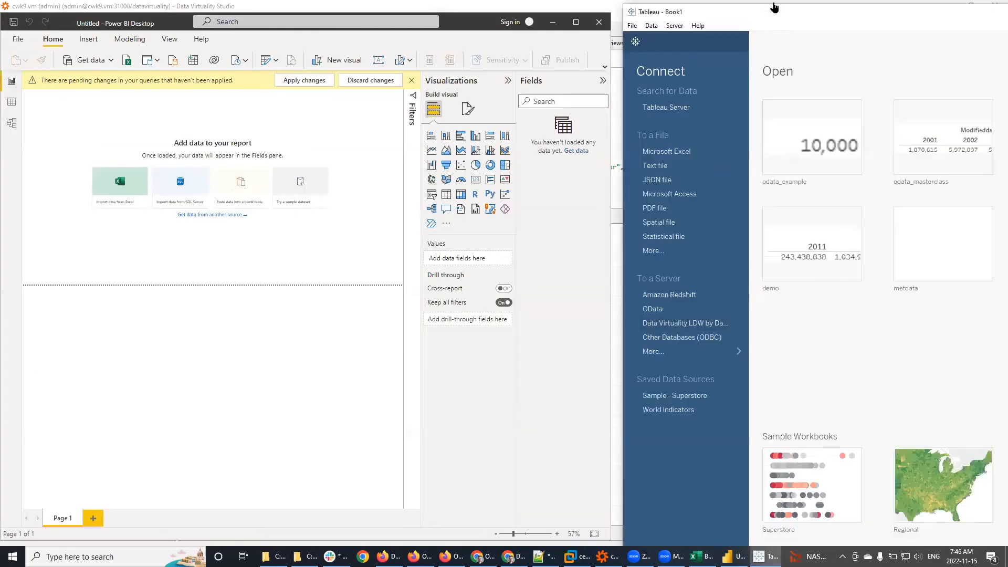
pyautogui.moveTo(799, 13); pyautogui.dragTo(272, 16)
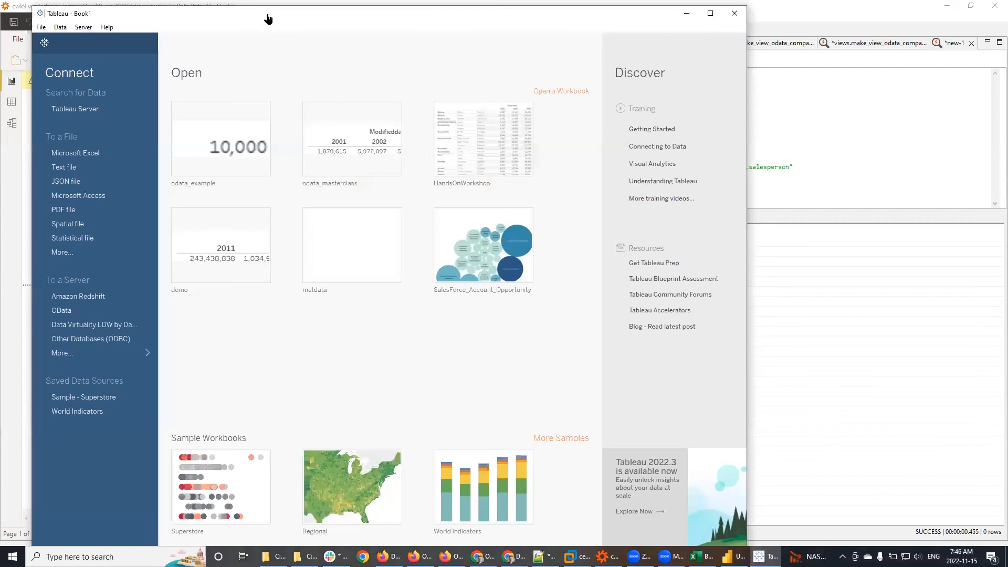
pyautogui.doubleClick(269, 16)
pyautogui.click(190, 141)
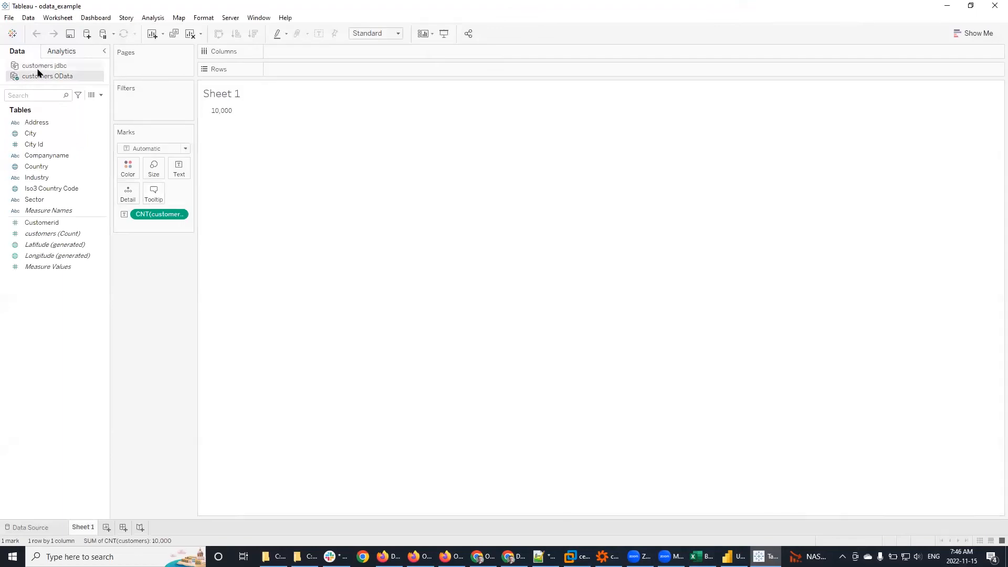
# Step: Refresh the customers jdbc extract, confirming the content replacement and submitting the sign-in
pyautogui.click(34, 66)
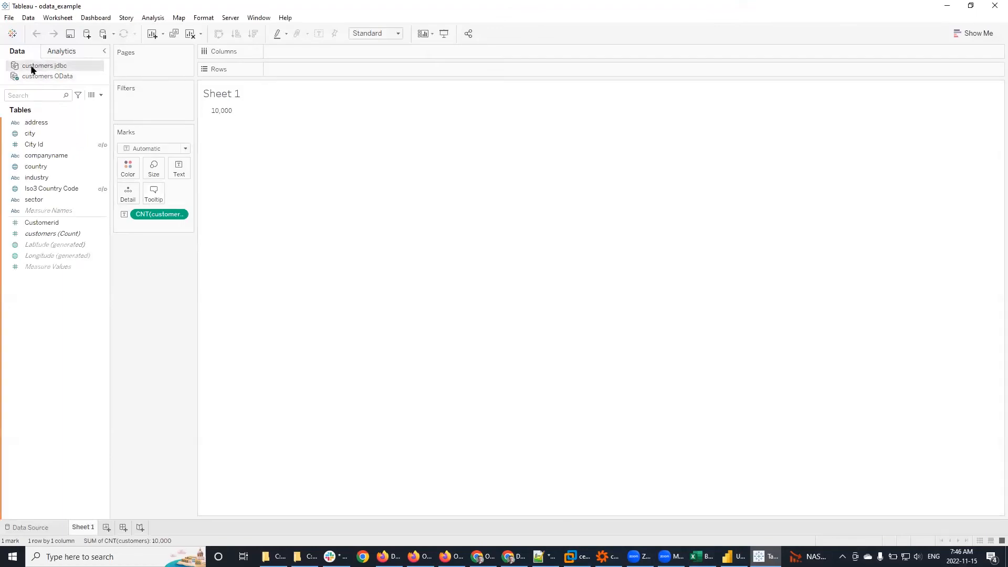
pyautogui.rightClick(33, 69)
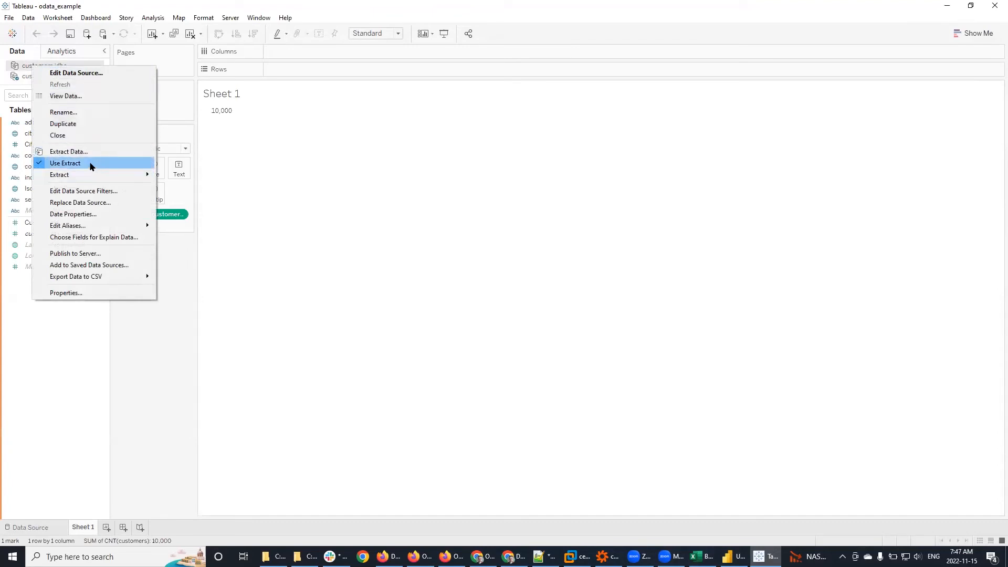
pyautogui.moveTo(121, 176)
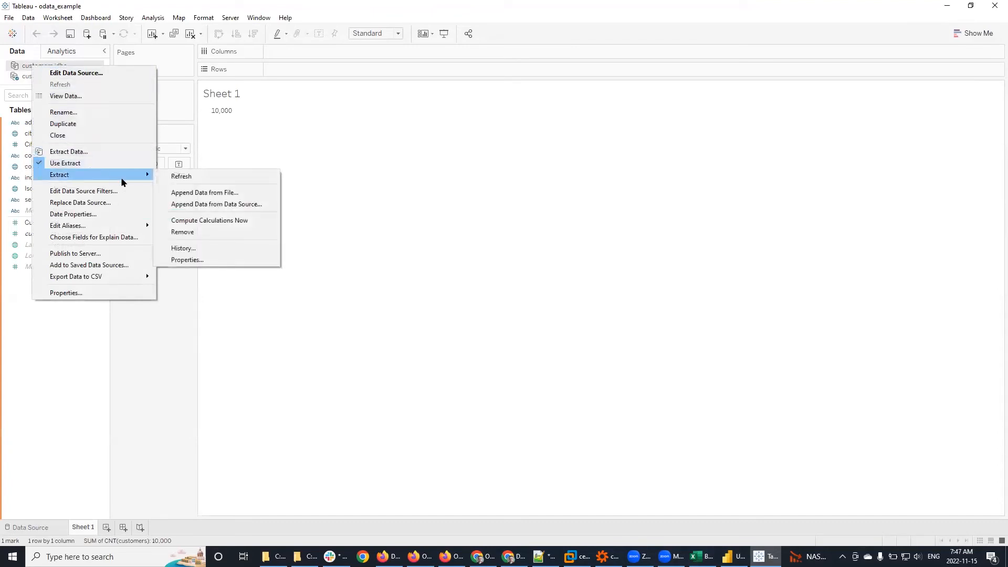
pyautogui.click(182, 179)
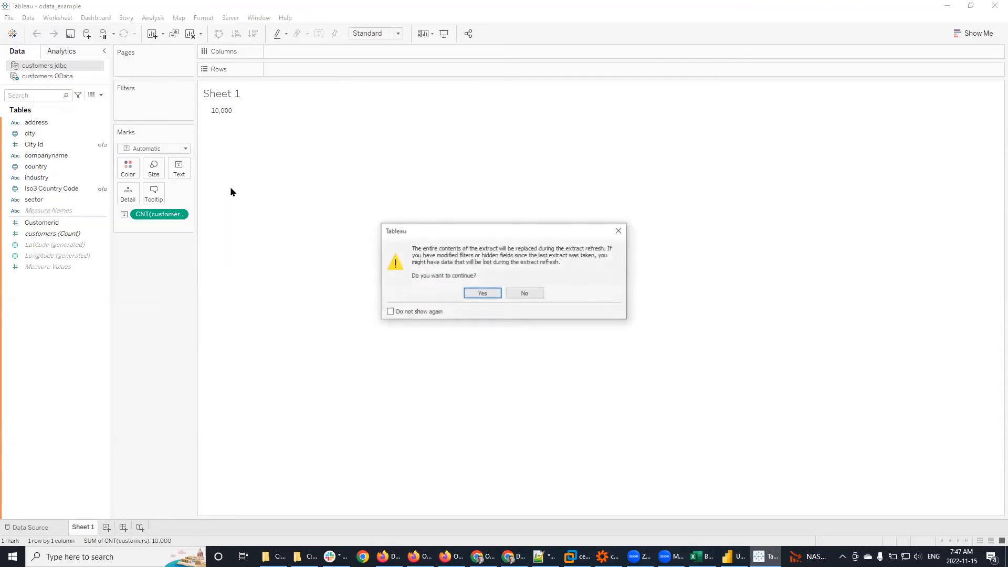
pyautogui.click(483, 294)
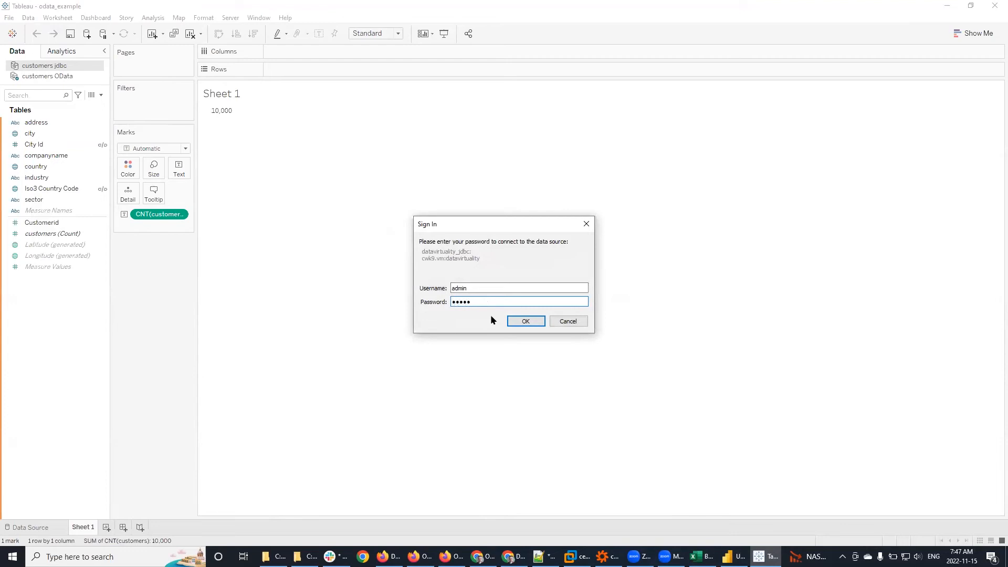
pyautogui.click(519, 321)
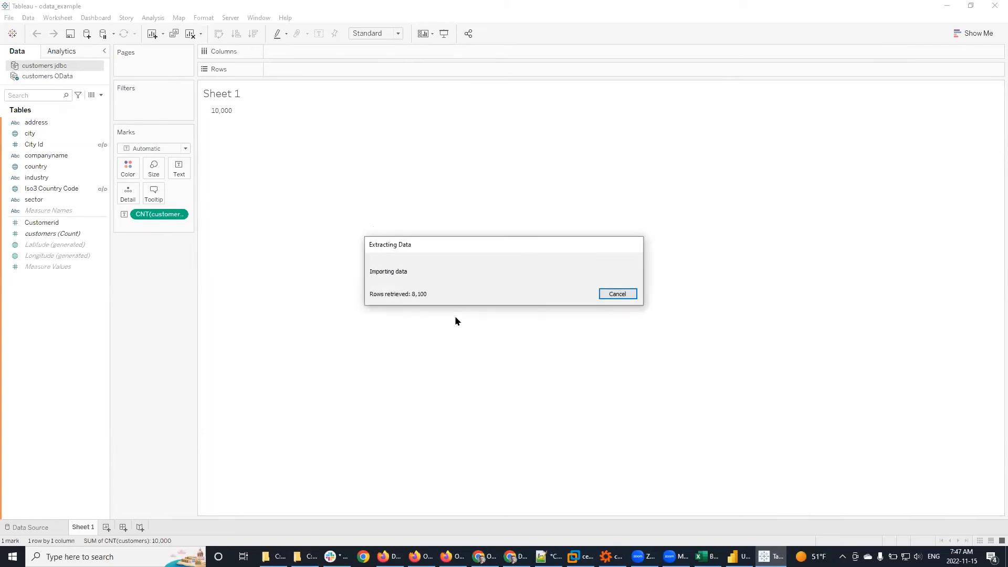
# Step: Refresh the customers OData extract with the password and dismiss the resulting 404 error
pyautogui.click(72, 78)
pyautogui.rightClick(72, 78)
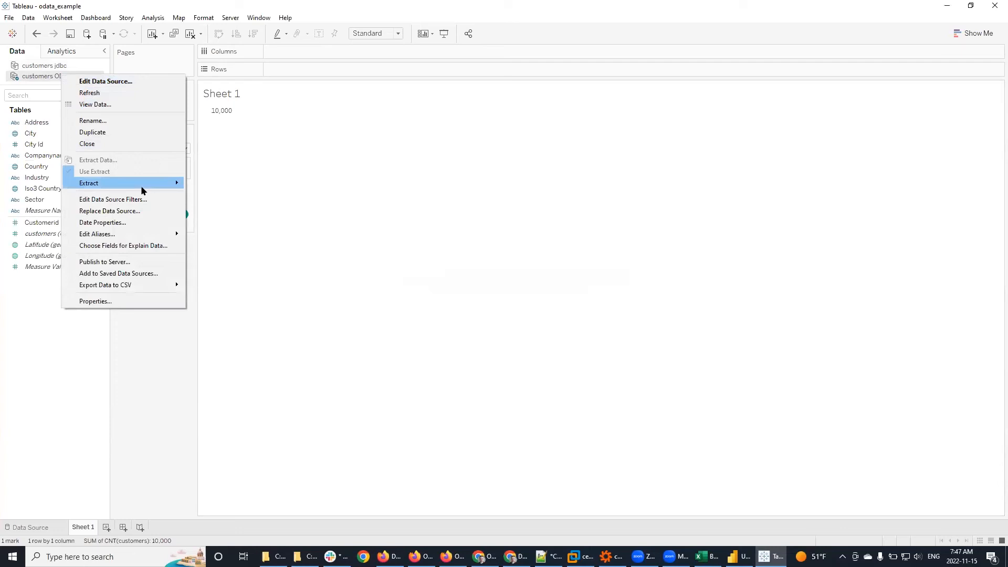
pyautogui.moveTo(141, 186)
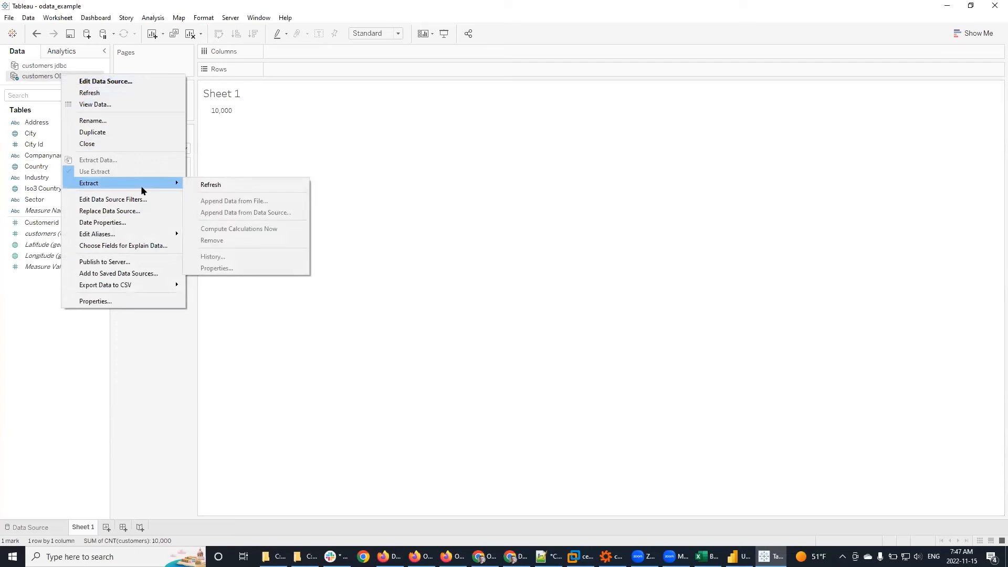
pyautogui.click(195, 182)
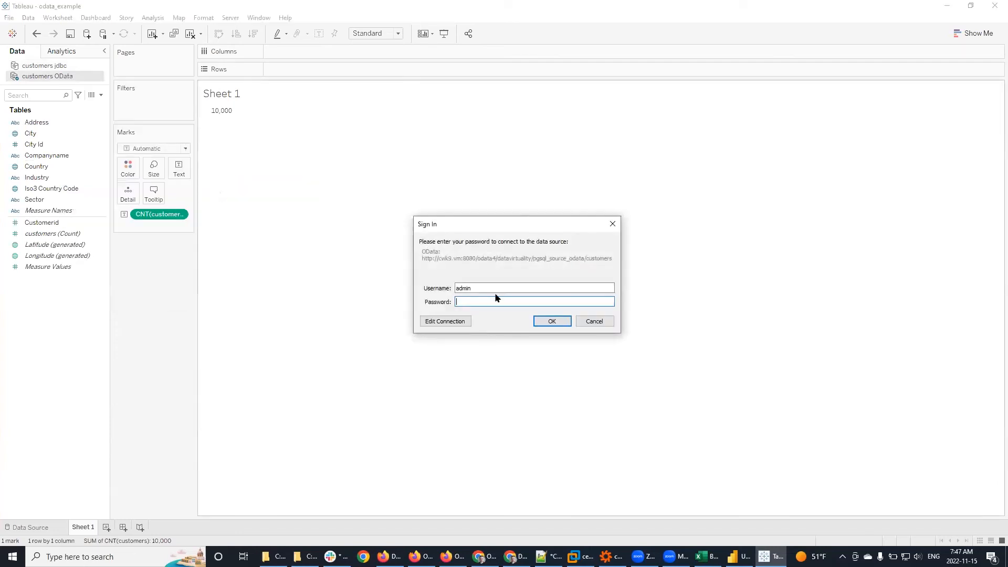
pyautogui.write('••••')
pyautogui.click(565, 325)
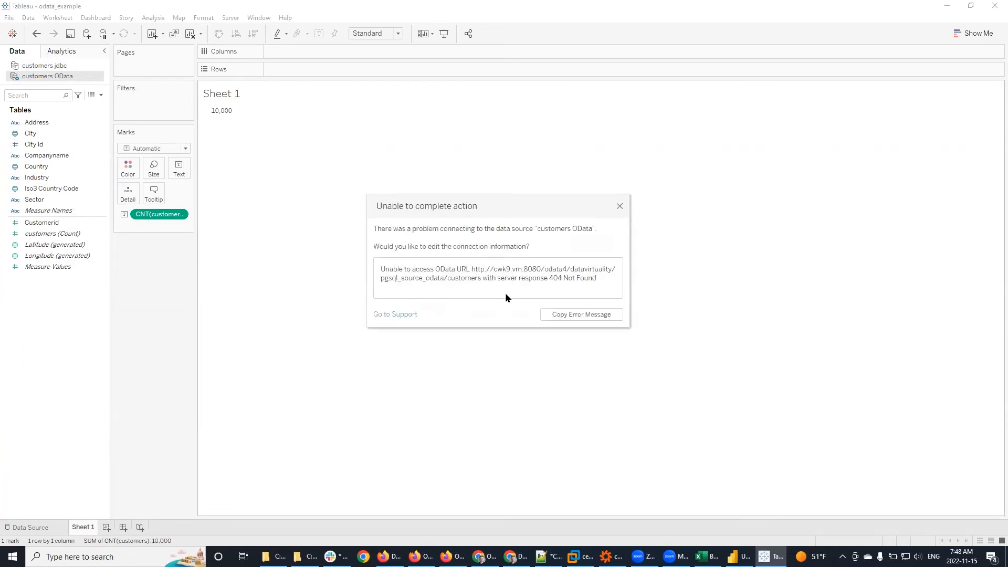
pyautogui.click(618, 207)
# Step: Retry the customers OData sign-in, dismiss the 404 again, and return to Data Virtuality Studio
pyautogui.click(29, 75)
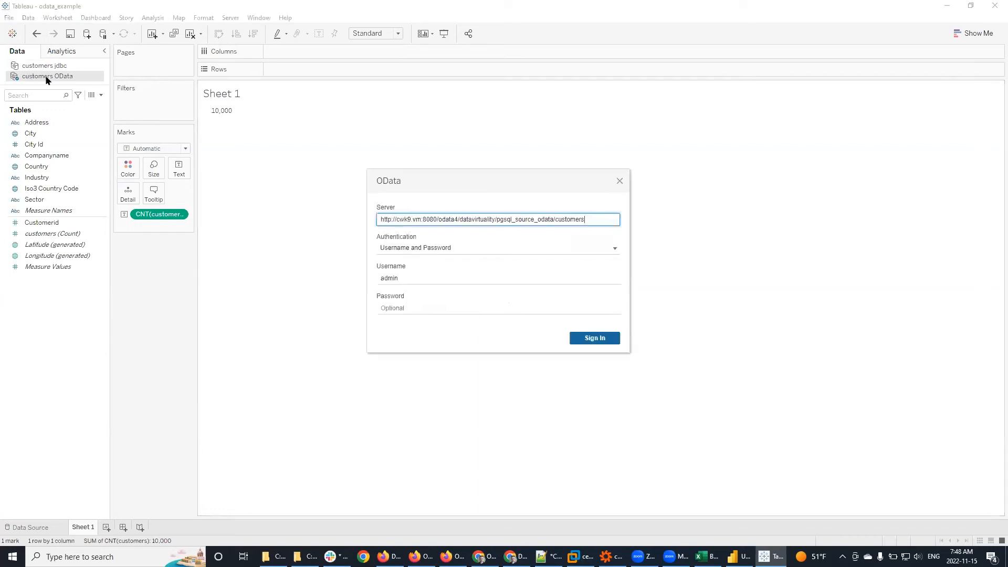
pyautogui.click(429, 305)
pyautogui.write('a')
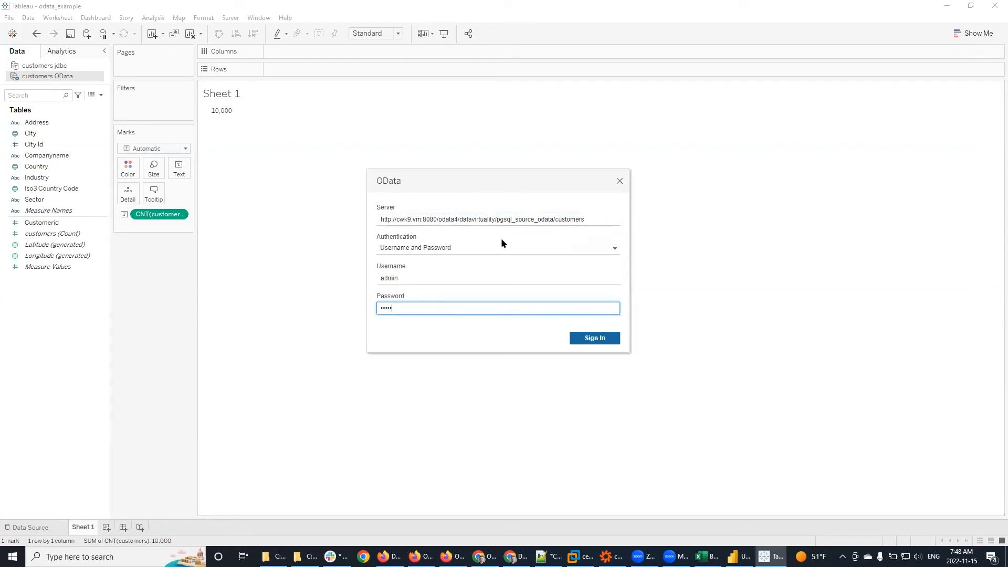
pyautogui.click(595, 339)
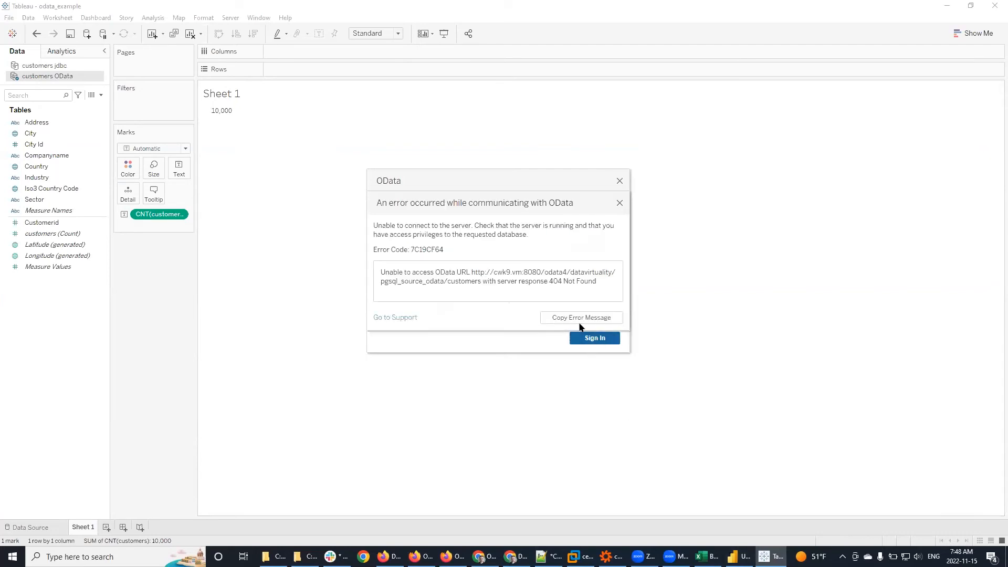
pyautogui.click(620, 203)
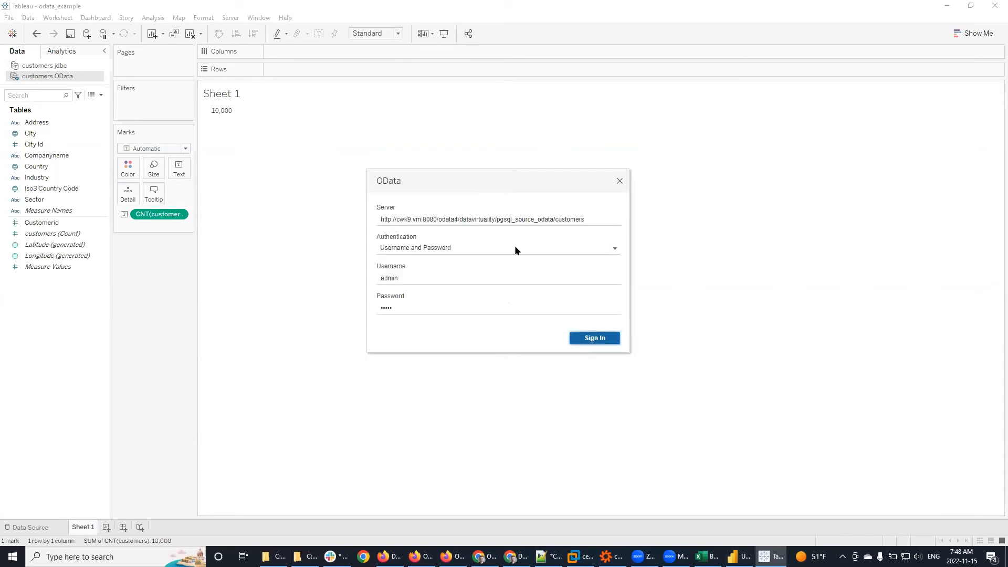
pyautogui.click(612, 556)
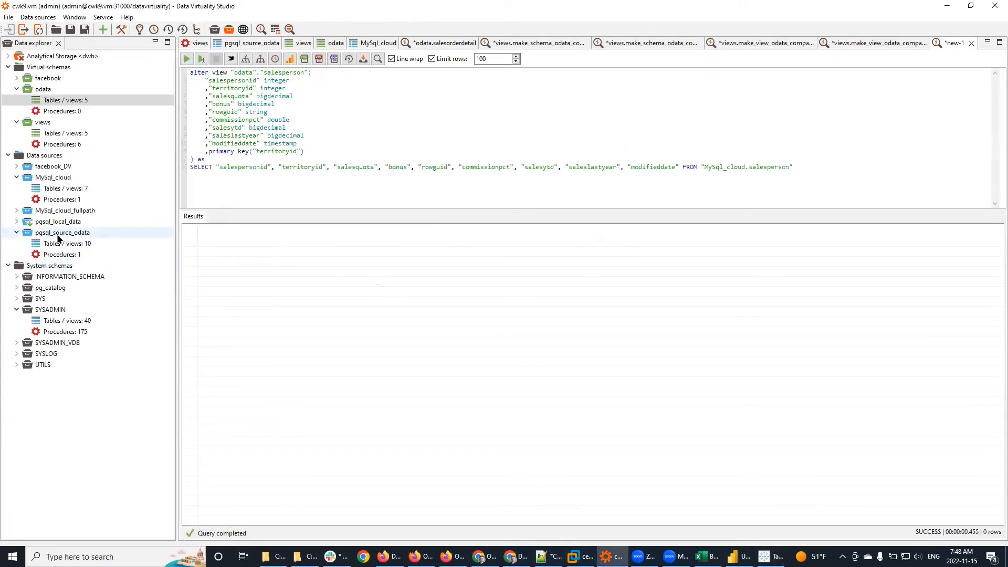
# Step: Preview the first 500 rows of the pgsql_source_odata customers table
pyautogui.hotkey('alt', 'Tab')
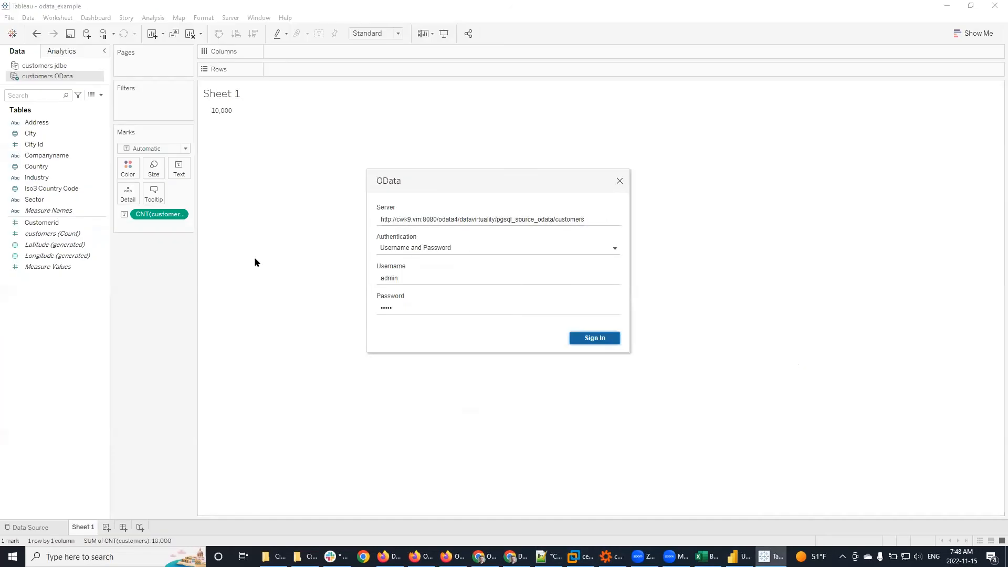
pyautogui.hotkey('alt', 'Tab')
pyautogui.click(73, 247)
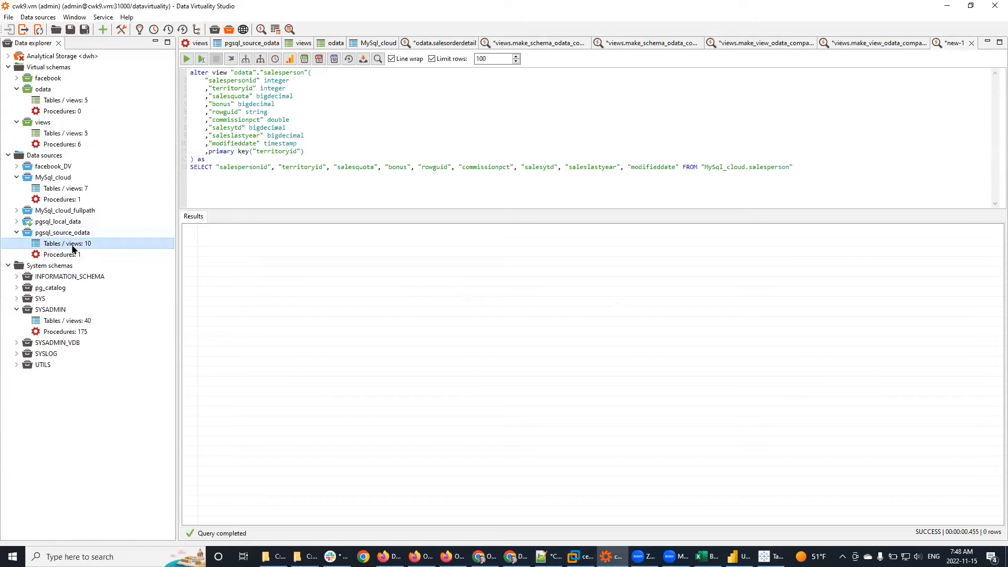
pyautogui.doubleClick(101, 243)
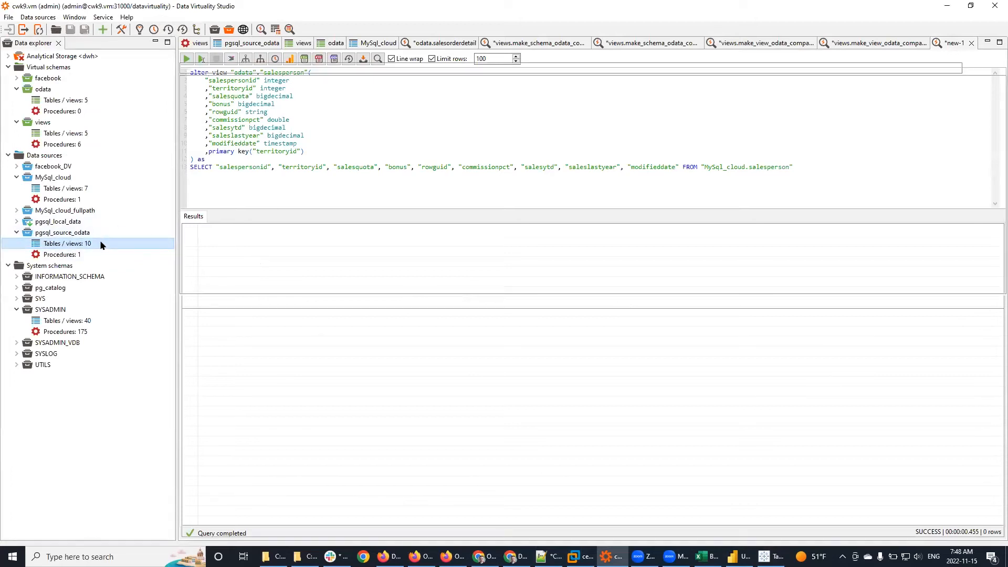
pyautogui.rightClick(222, 95)
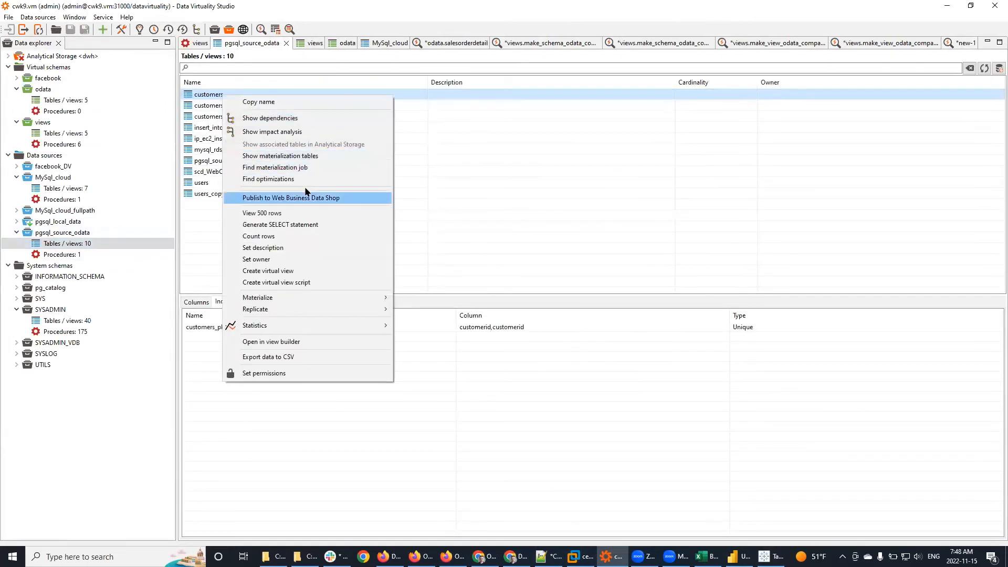
pyautogui.click(306, 212)
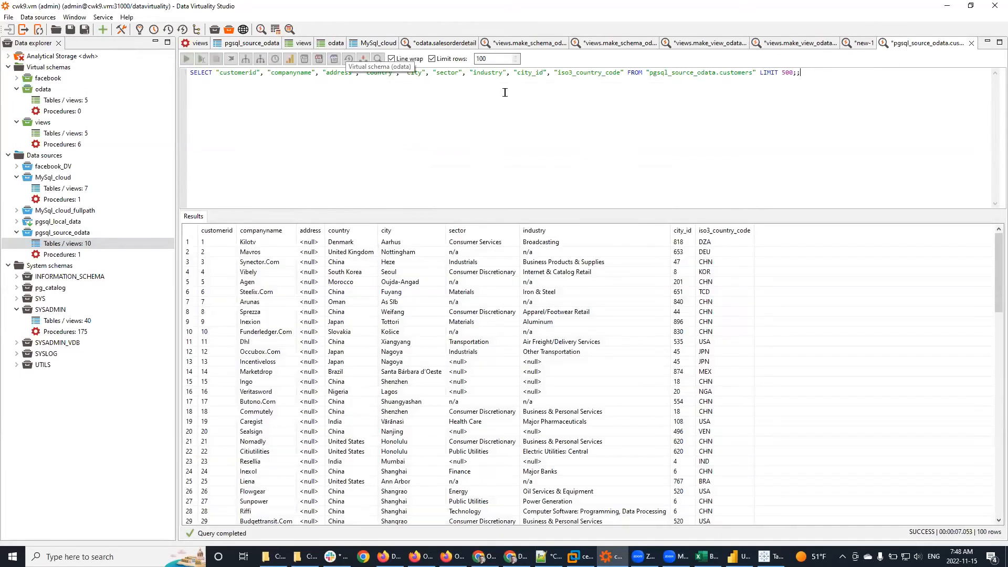
# Step: Inspect the customers table's columns and its customers_pkey index
pyautogui.click(254, 44)
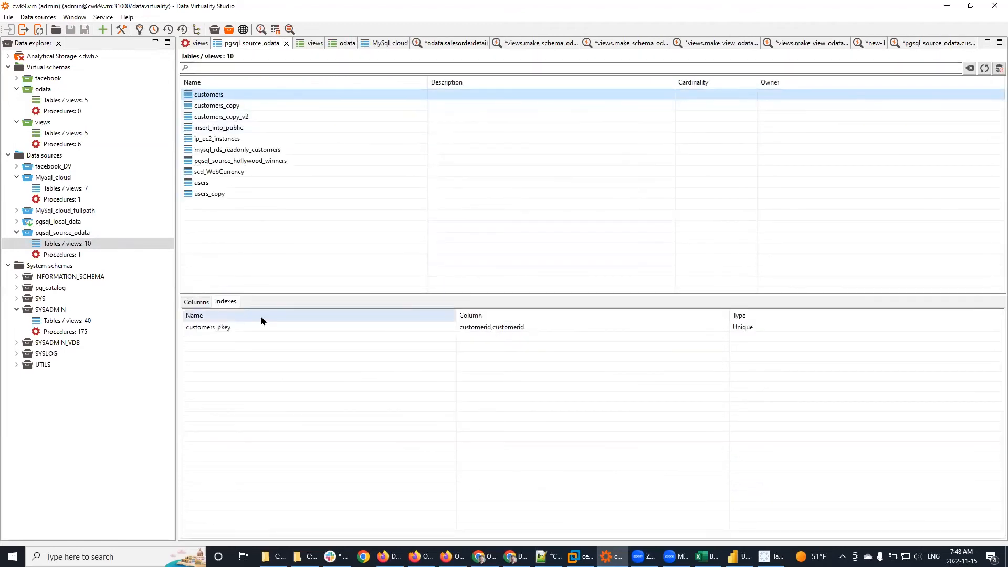
pyautogui.click(202, 302)
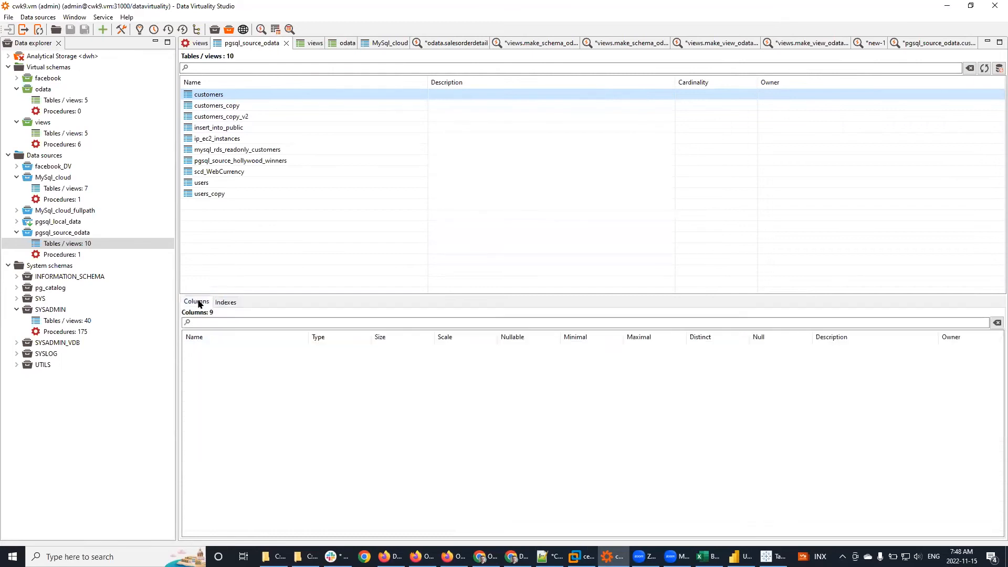
pyautogui.click(225, 304)
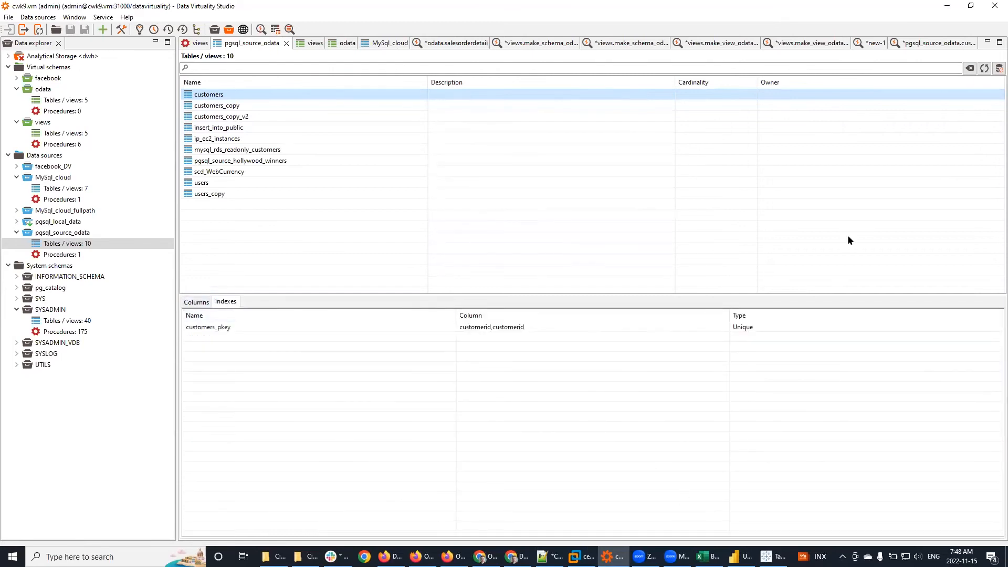
# Step: Retry the customers OData sign-in with a retyped password, then close the 404 error and dialog
pyautogui.click(741, 556)
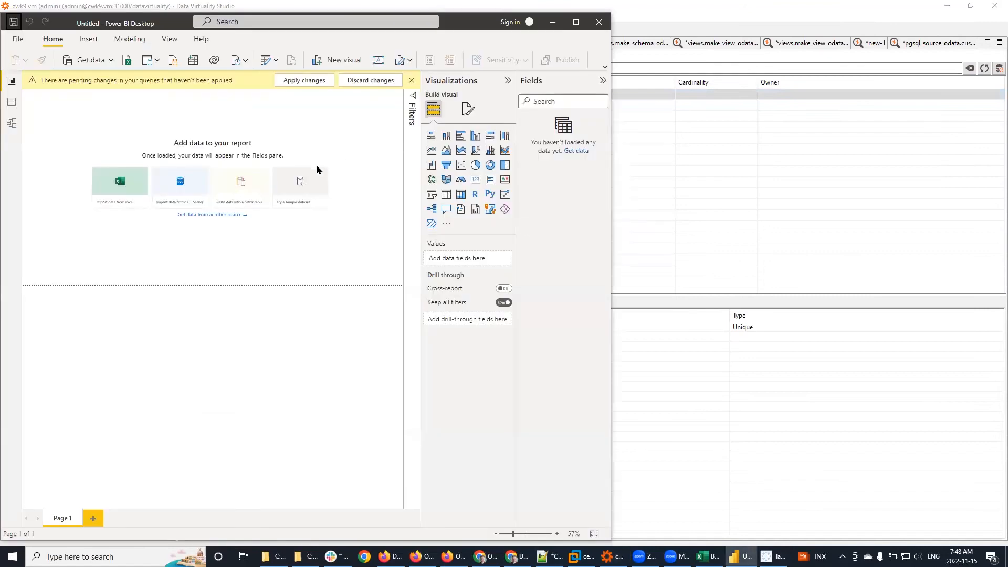
pyautogui.click(773, 556)
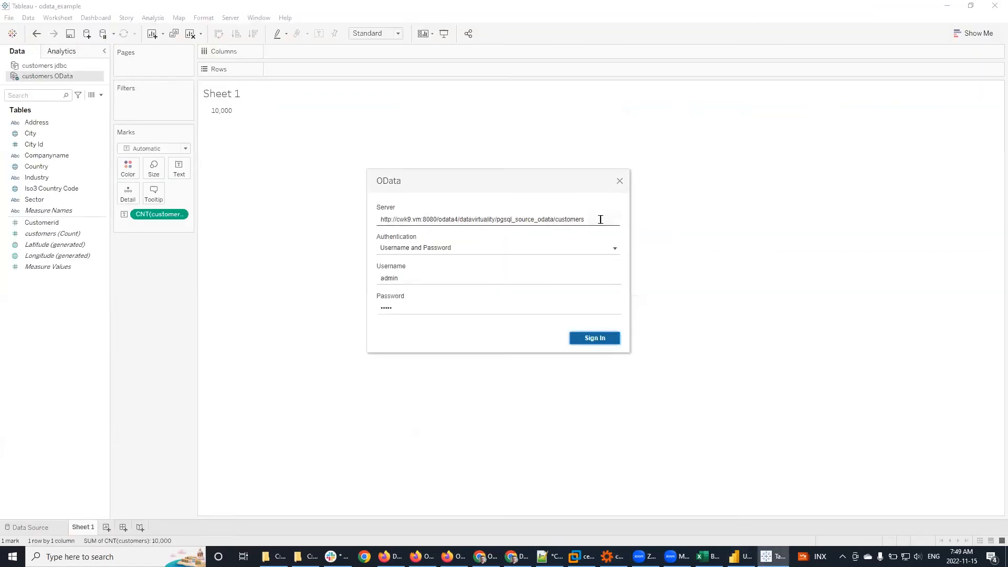
pyautogui.click(448, 310)
pyautogui.write('•••••')
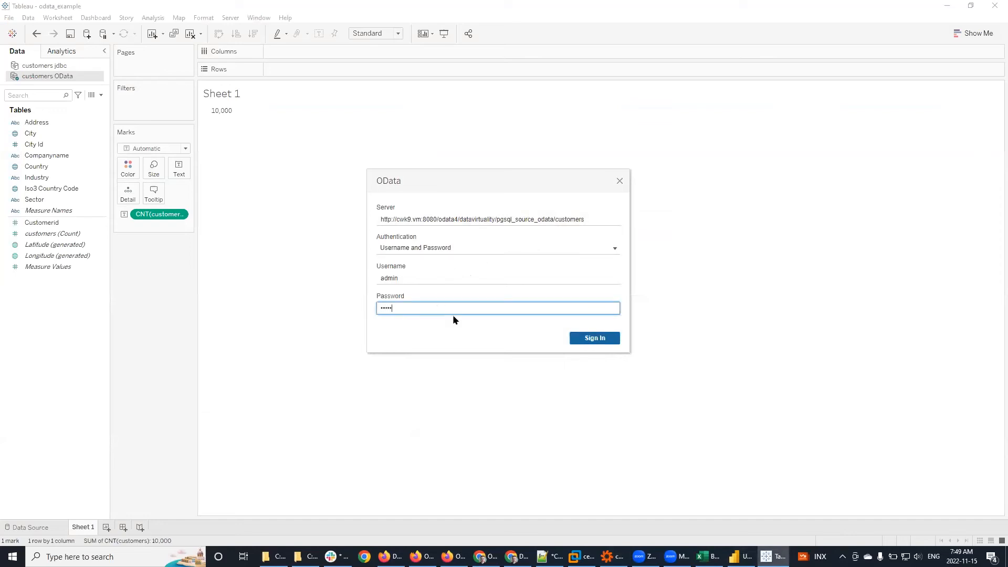
pyautogui.click(599, 342)
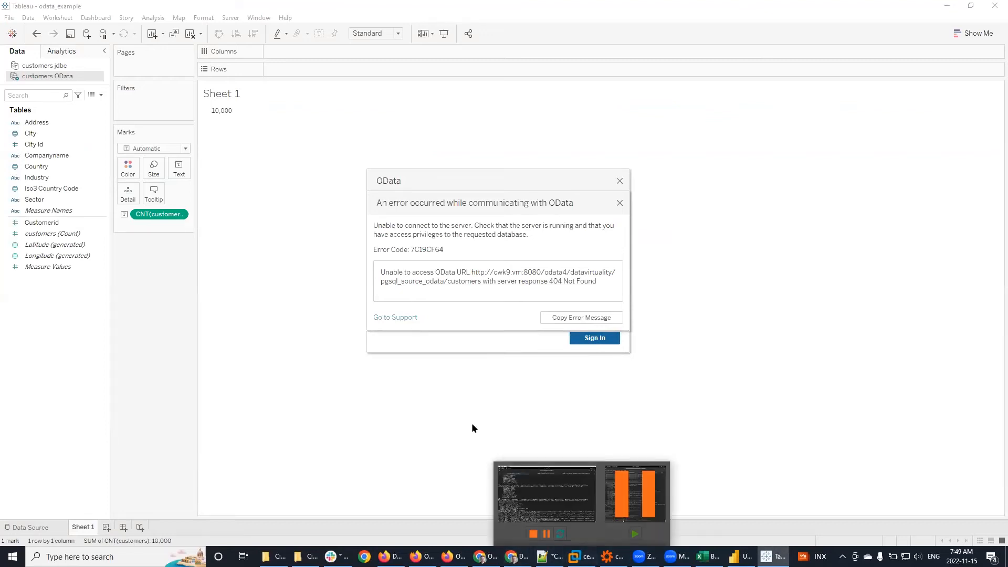
pyautogui.click(617, 203)
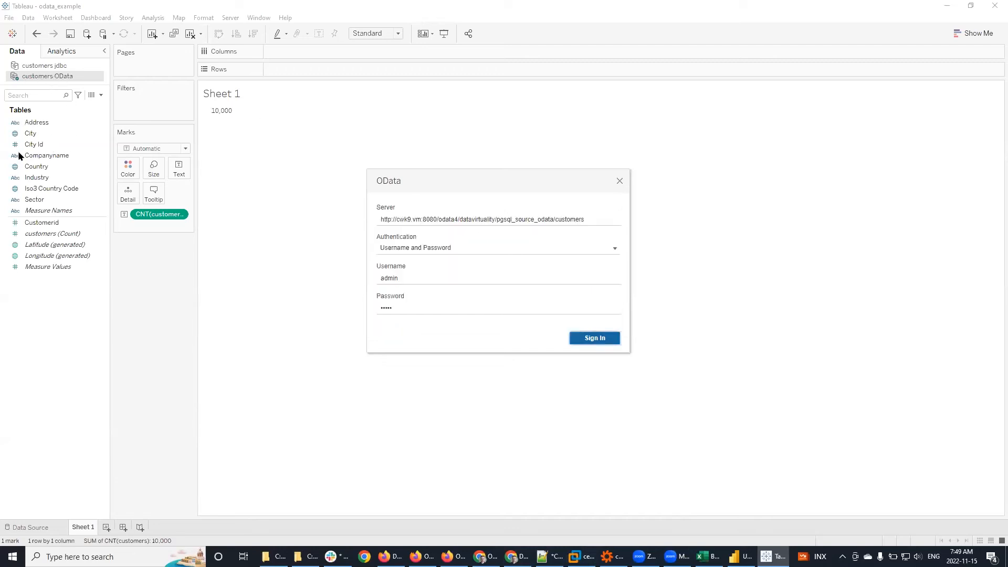
pyautogui.click(619, 182)
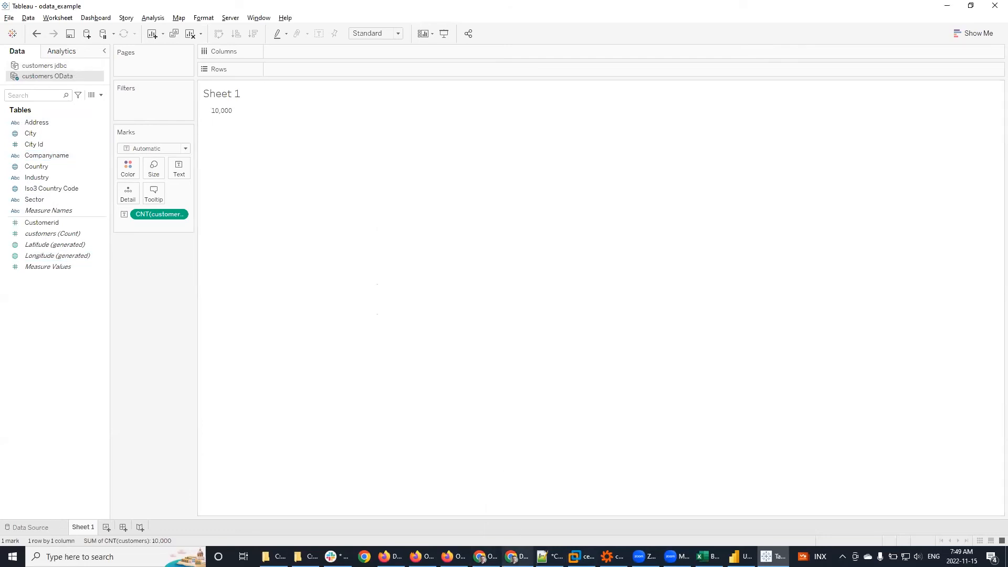
pyautogui.click(549, 556)
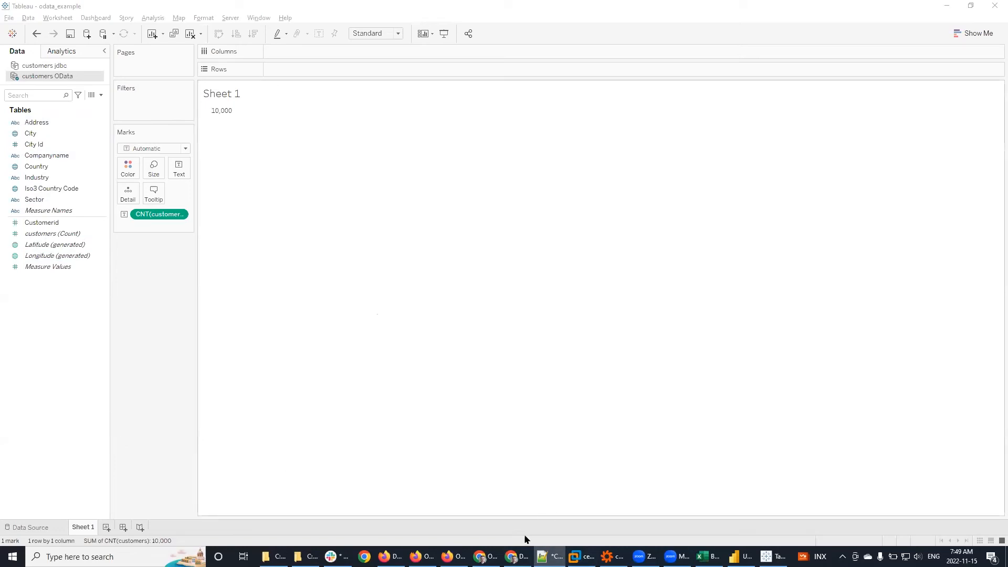
pyautogui.click(517, 556)
# Step: Load the customers OData URL in a new Chrome tab and sign in with the username and password
pyautogui.click(142, 8)
pyautogui.write('http://cwk9.vm:8080/odata4/datavirtuality/pgsql_source_odata/customers')
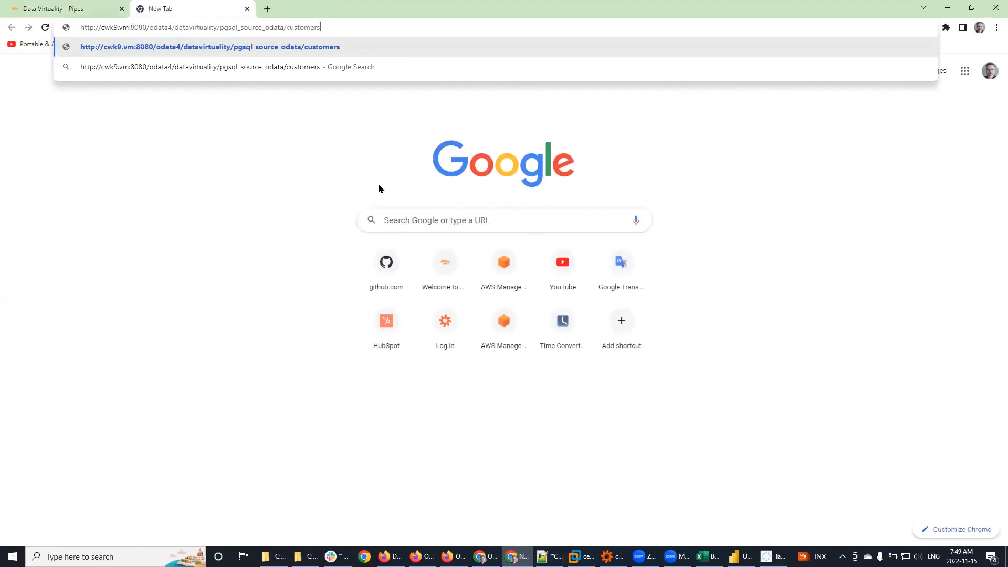
pyautogui.press('Return')
pyautogui.write('admin')
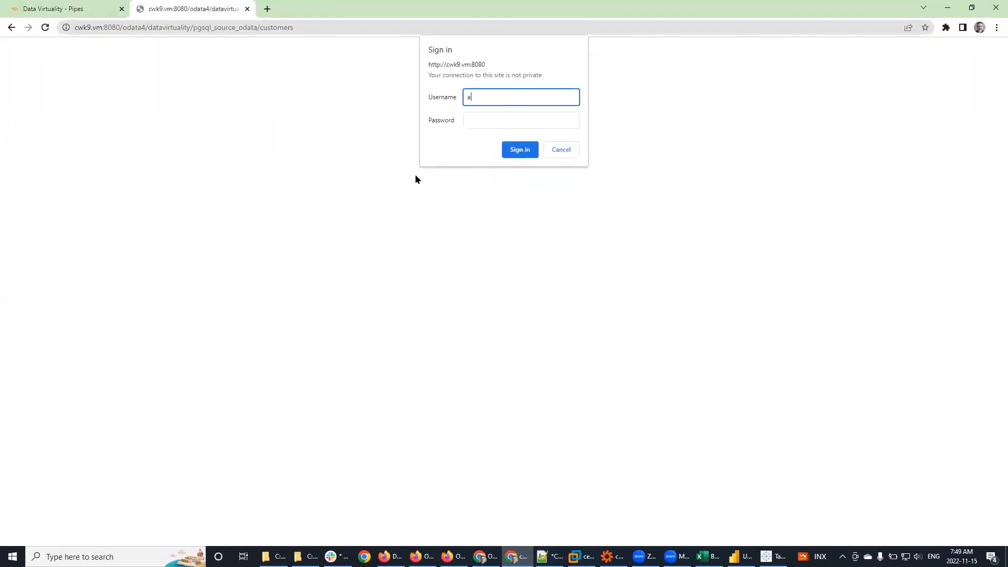
pyautogui.press('Tab')
pyautogui.write('admin')
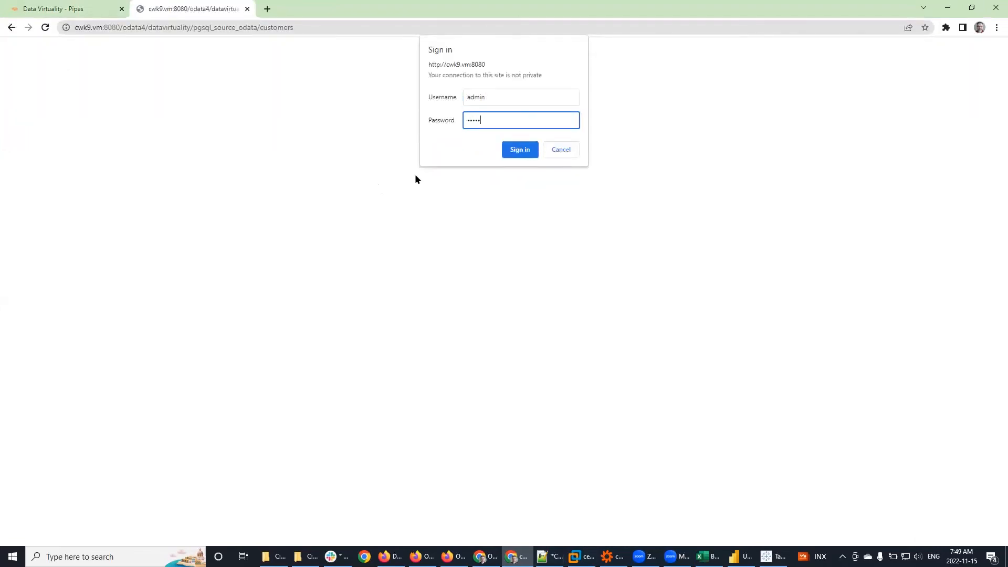
pyautogui.press('Return')
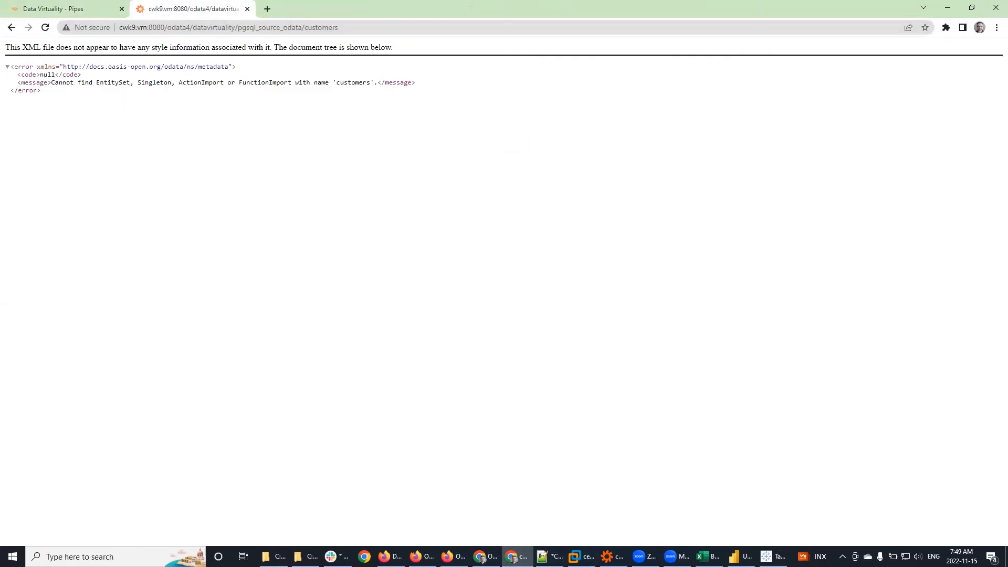
# Step: Load the odata/salesorderdetail URL, then close the tab and go back to Tableau
pyautogui.hotkey('alt', 'Tab')
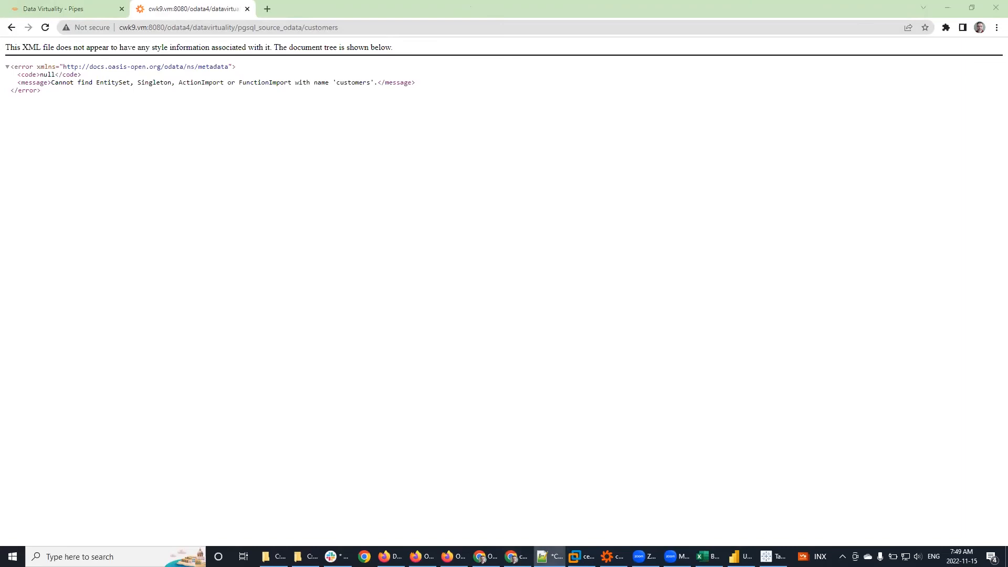
pyautogui.click(400, 26)
pyautogui.write('http://cwk9.vm:8080/odata4/datavirtuality/odata/salesorderdetail')
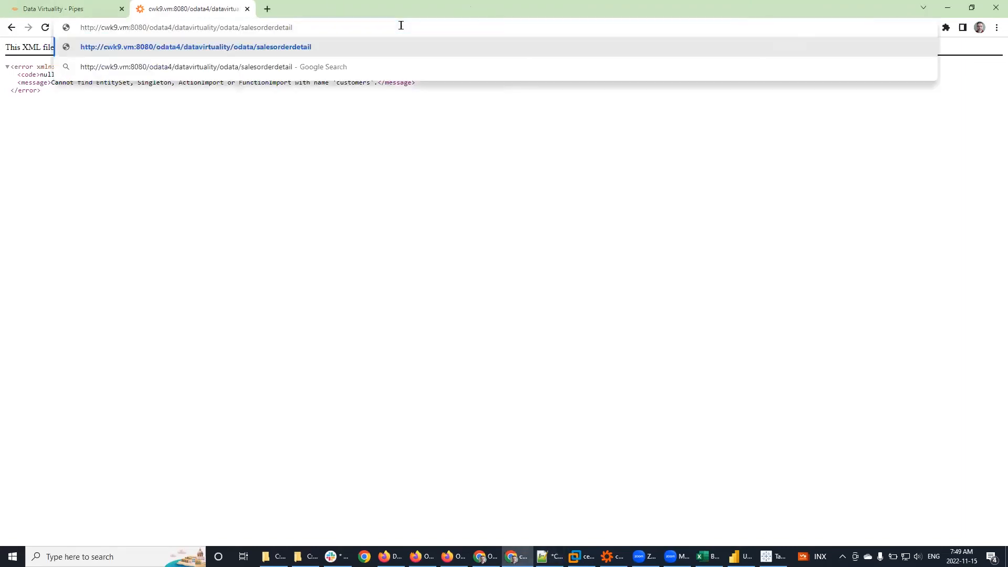
pyautogui.press('Return')
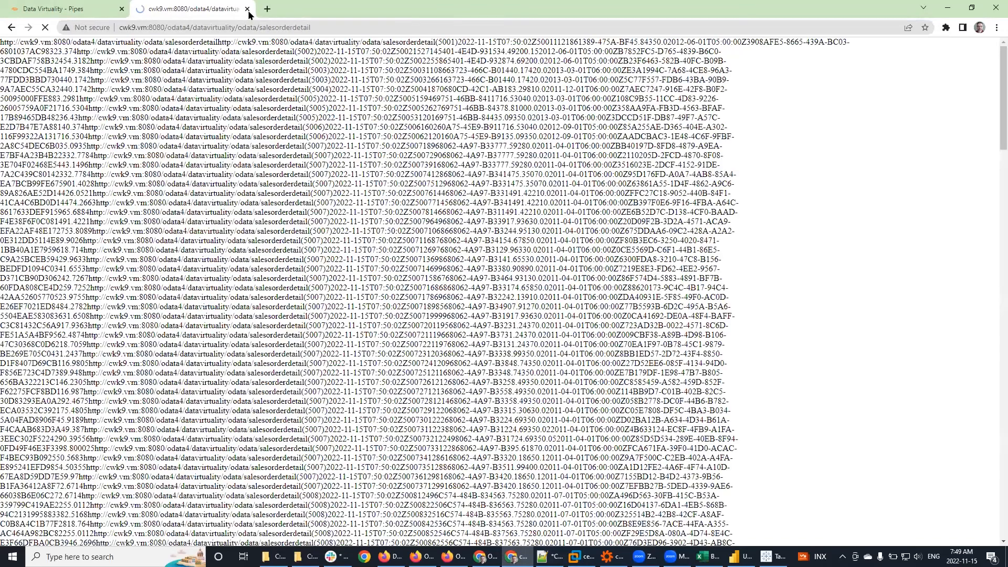
pyautogui.click(247, 9)
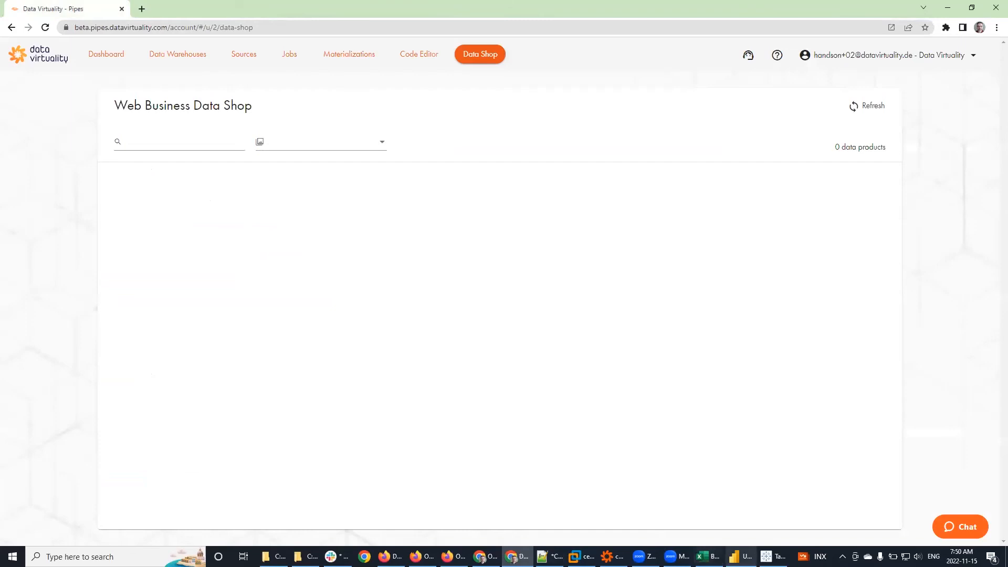
pyautogui.click(773, 557)
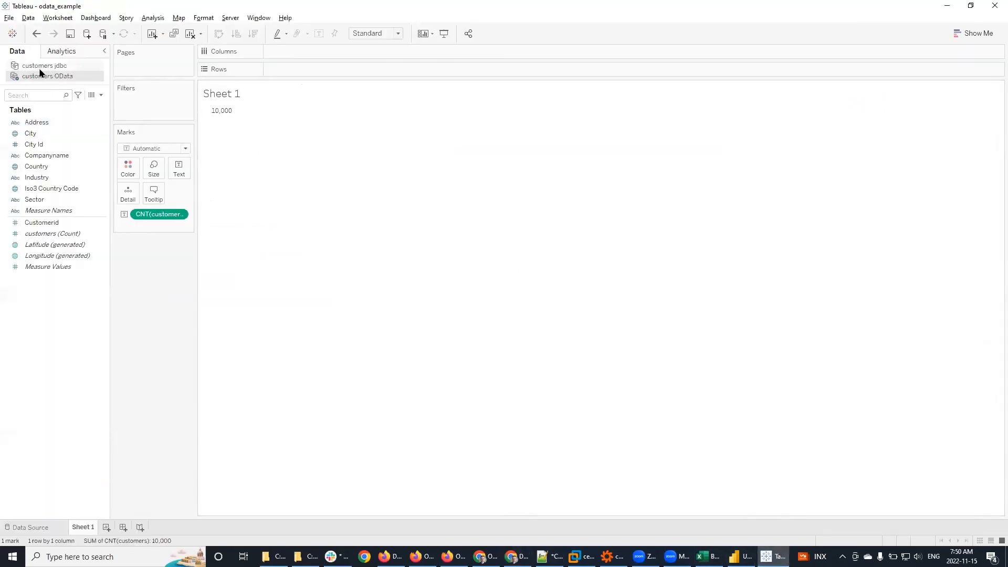
# Step: Point the customers OData source's Server at the salesorderdetail feed URL and sign in with the password
pyautogui.rightClick(42, 76)
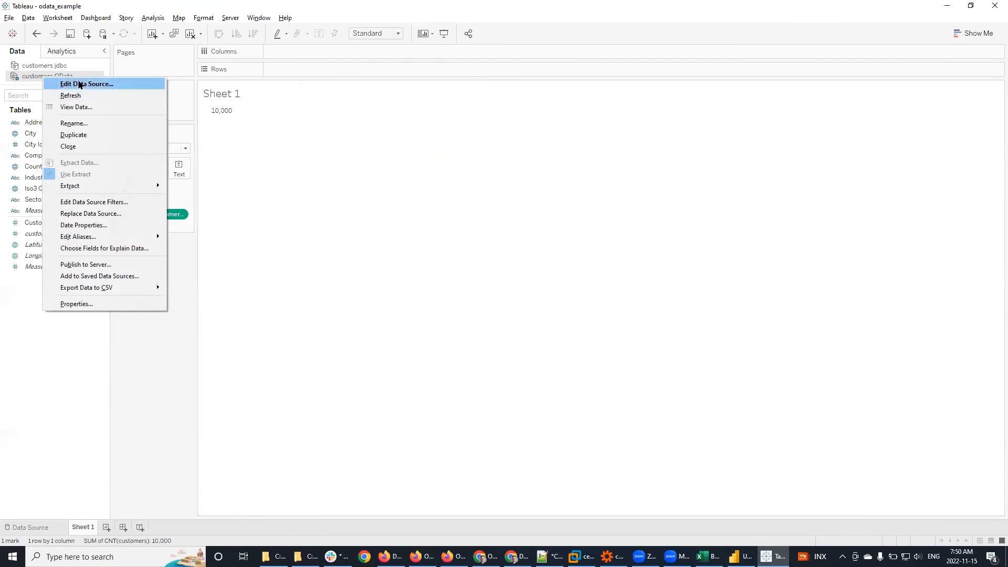
pyautogui.click(80, 85)
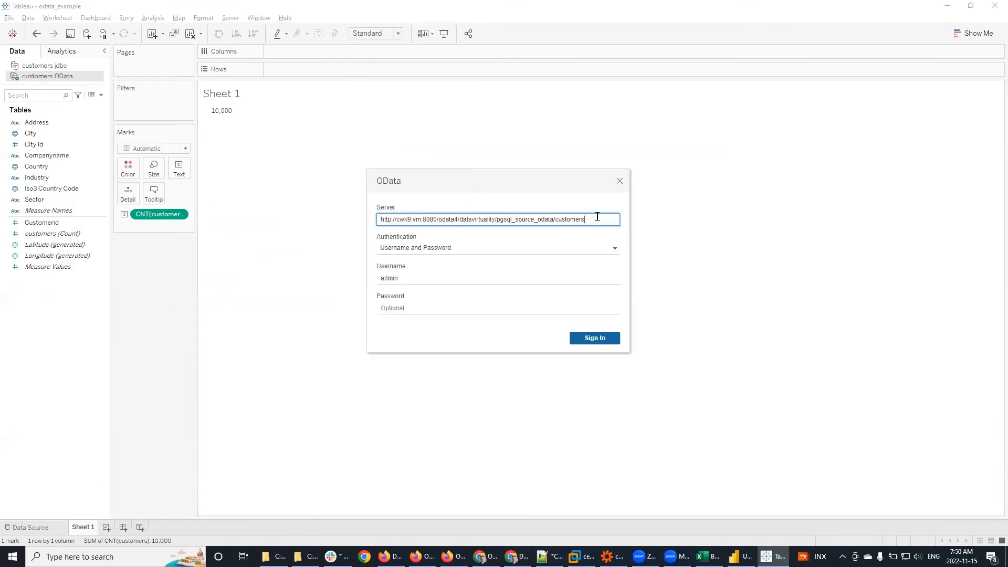
pyautogui.hotkey('ctrl', 'a')
pyautogui.hotkey('ctrl', 'v')
pyautogui.click(425, 307)
pyautogui.write('a')
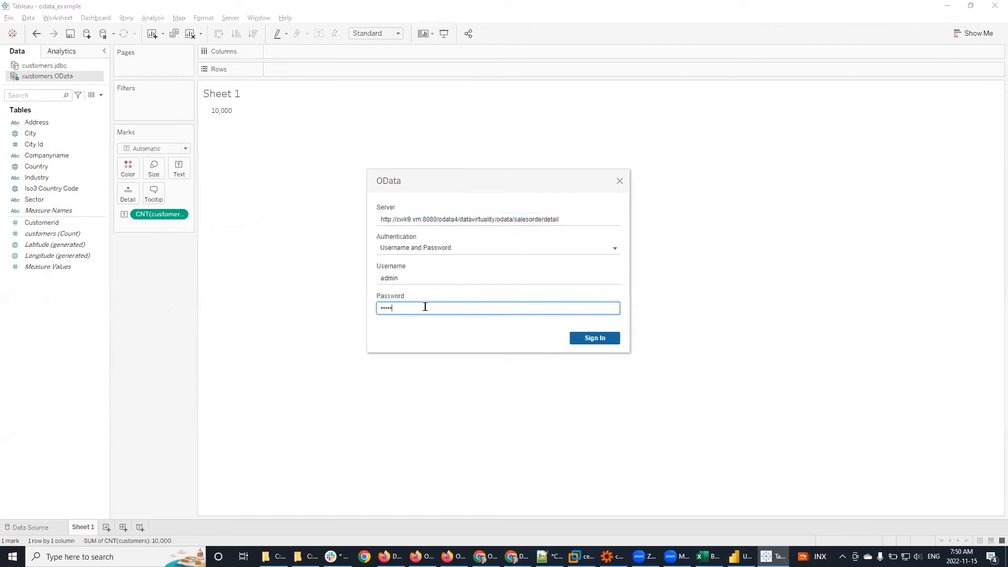
pyautogui.click(609, 338)
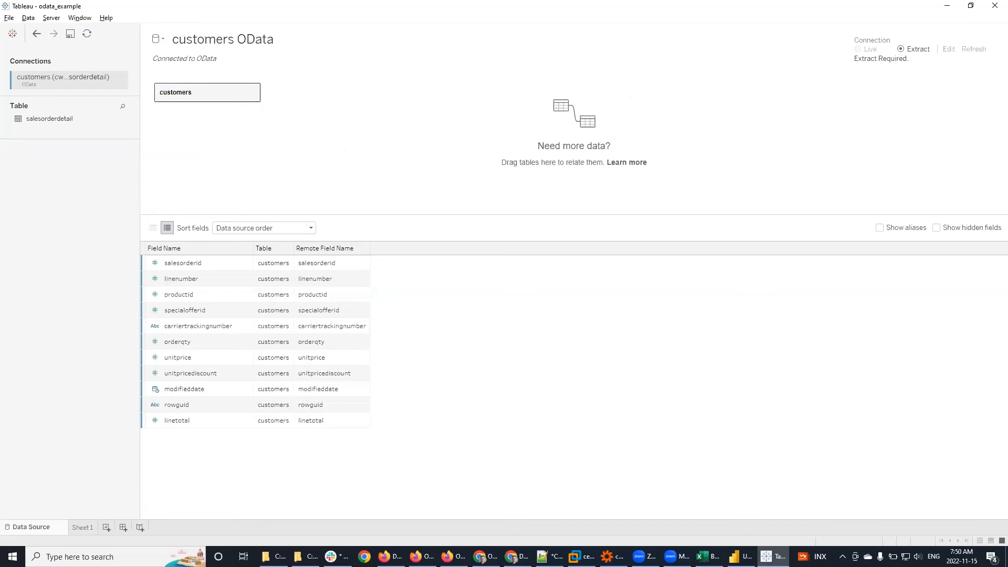
pyautogui.hotkey('alt', 'Tab')
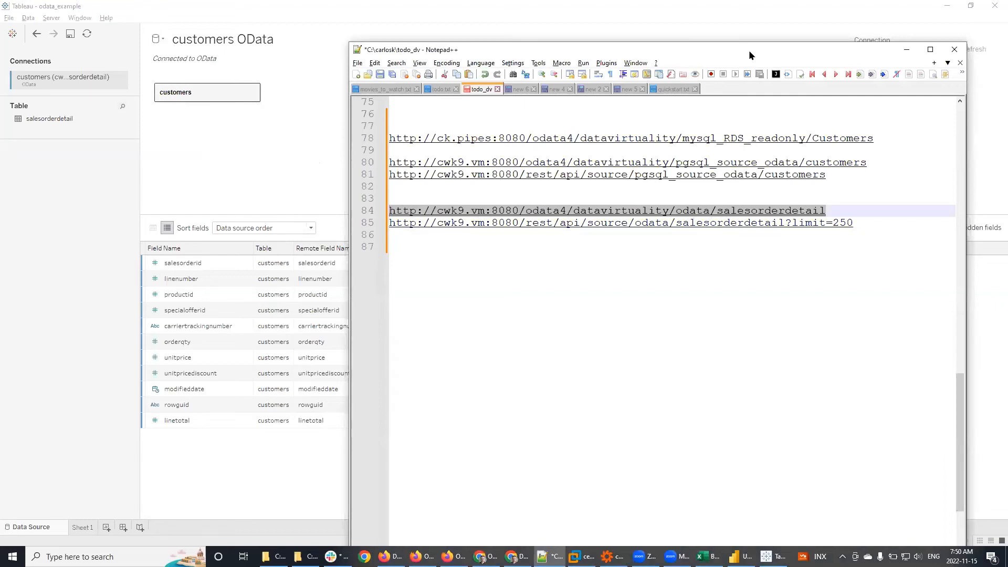
# Step: Return from the Notepad++ URL notes to Tableau's data source page
pyautogui.hotkey('alt', 'Tab')
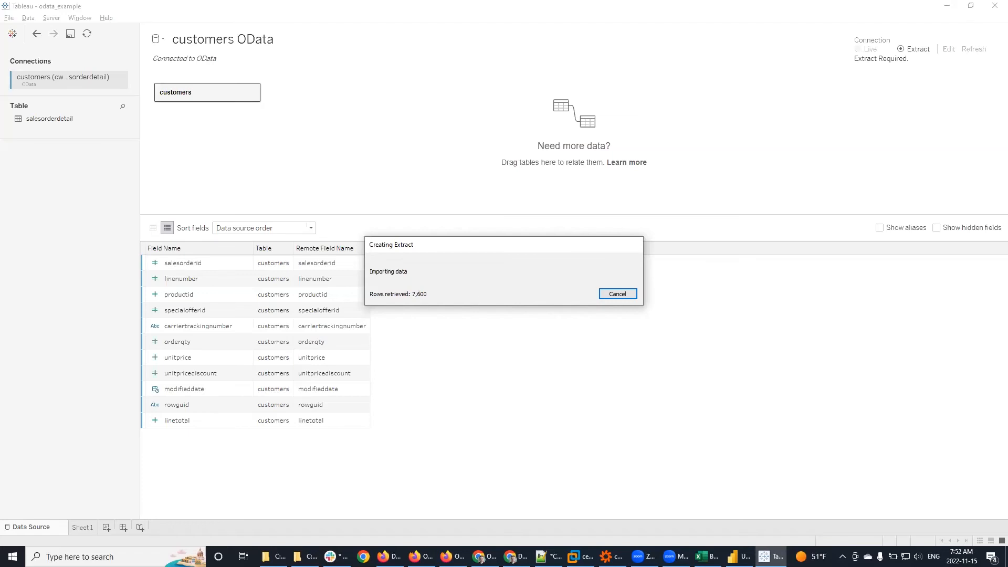
# Step: Cancel the salesorderdetail extract in Tableau and continue to Sheet 1 without it
pyautogui.hotkey('alt', 'Tab')
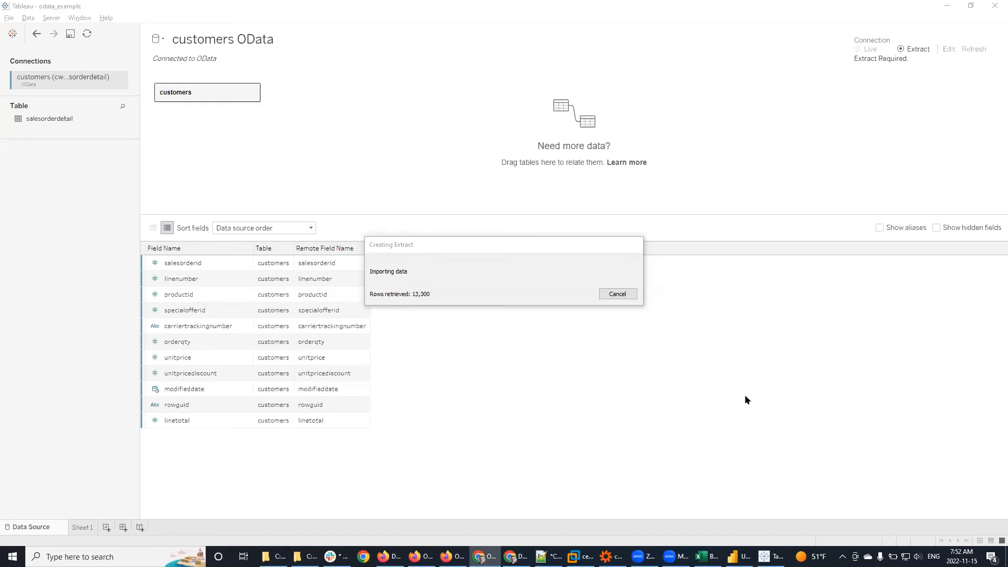
pyautogui.click(629, 295)
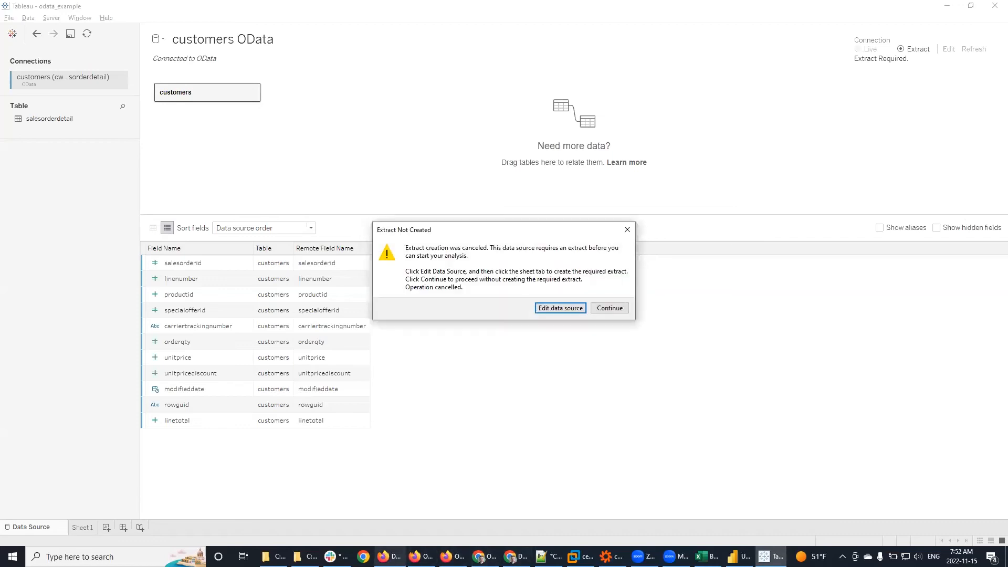
pyautogui.click(627, 229)
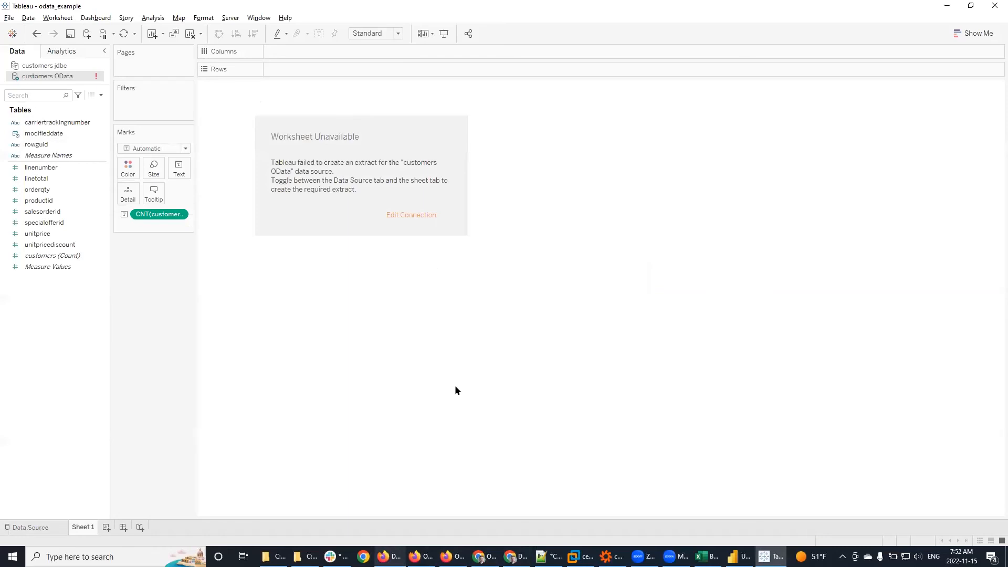
# Step: Maximize Firefox and compare the salesorderdetail REST API results with the OData XML feed
pyautogui.click(384, 557)
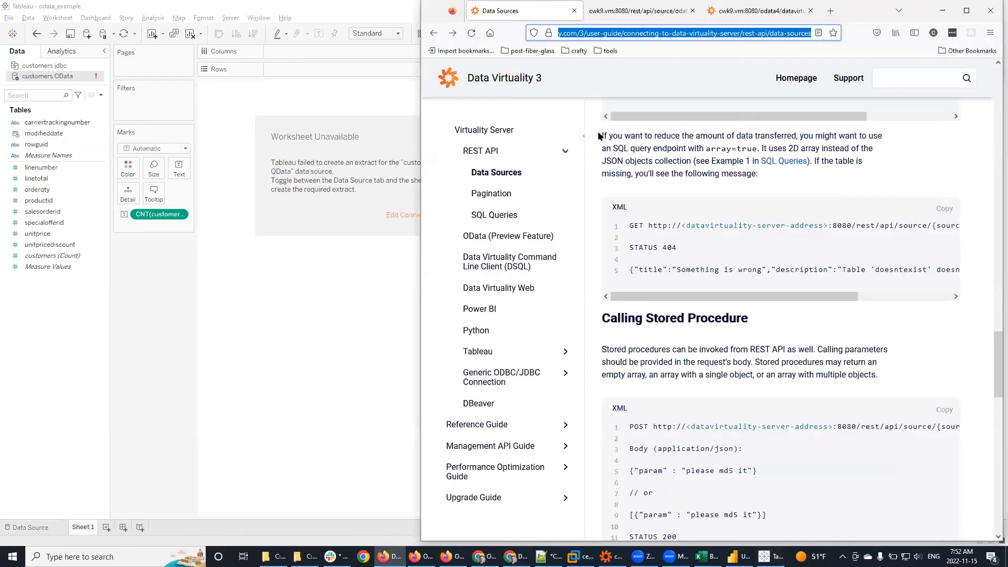
pyautogui.doubleClick(851, 18)
pyautogui.click(202, 11)
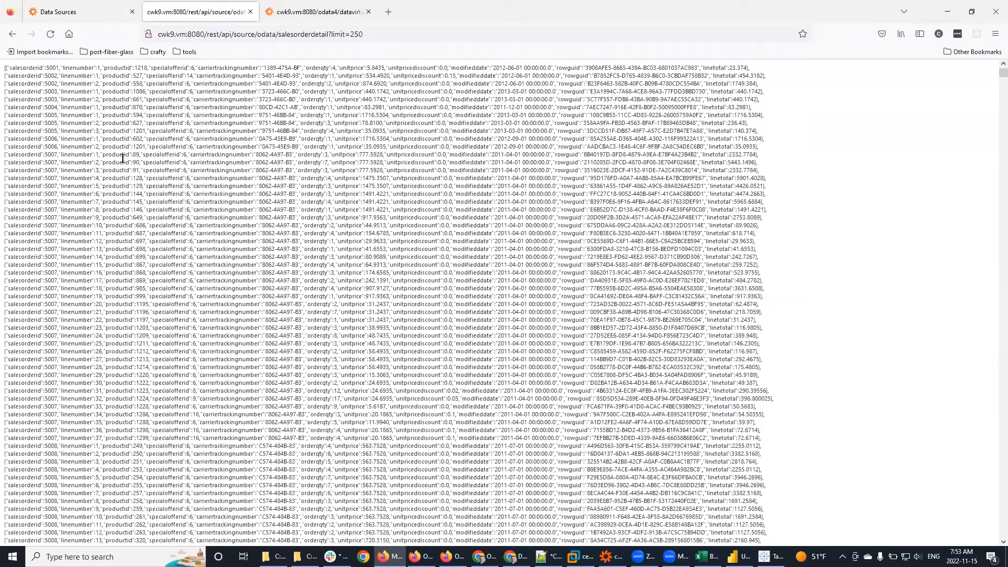
pyautogui.click(341, 13)
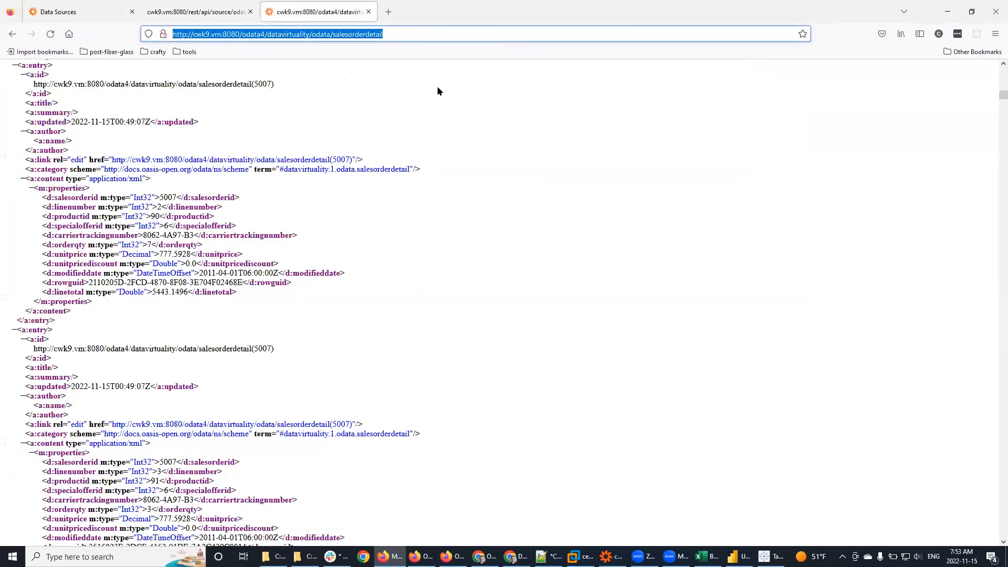
pyautogui.click(195, 11)
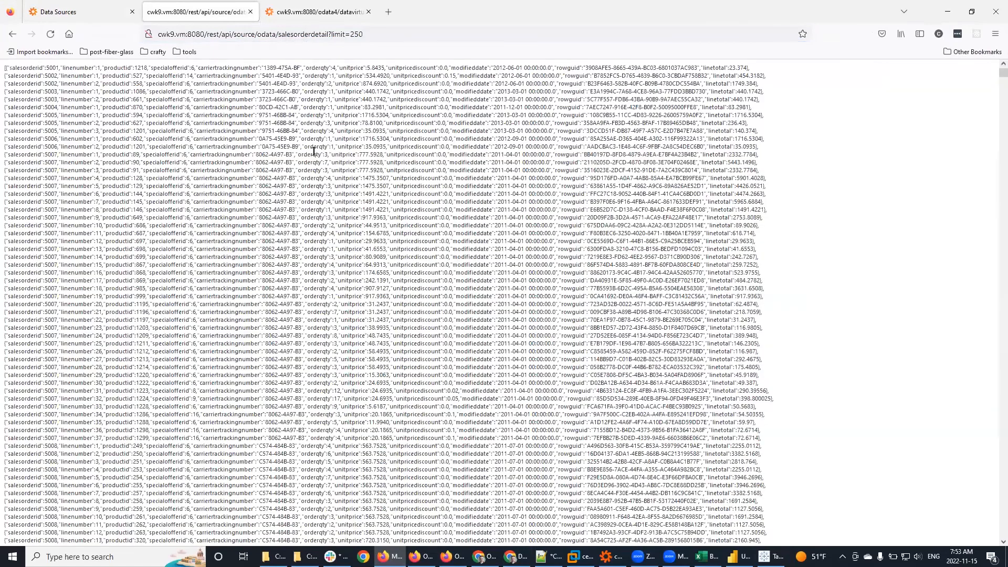
pyautogui.click(211, 33)
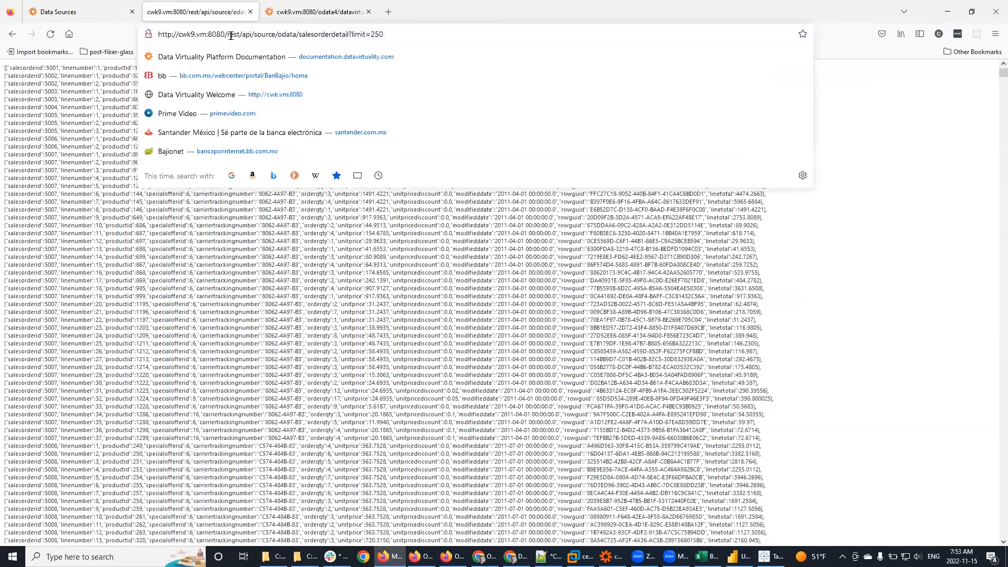
pyautogui.click(886, 193)
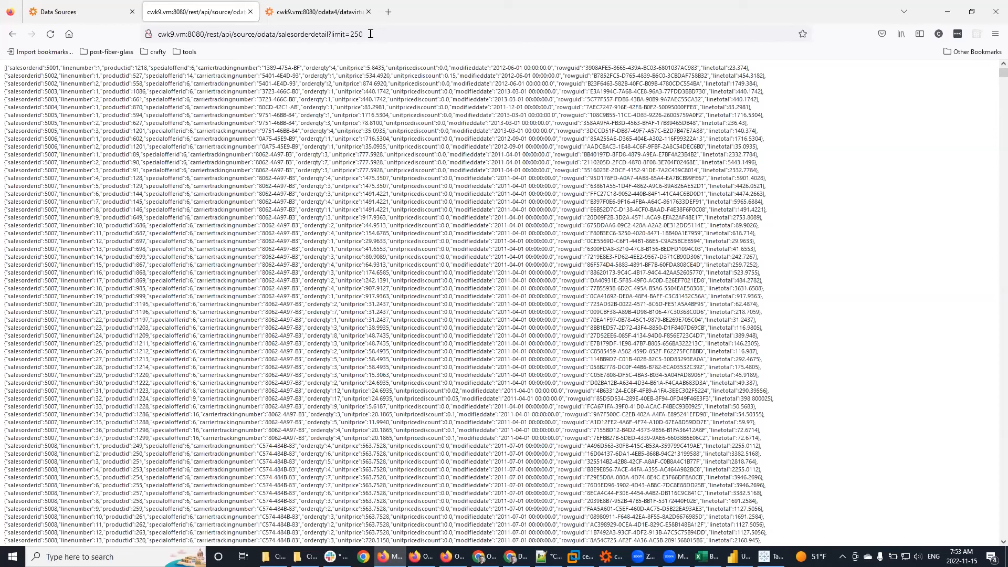
# Step: Inspect the limit=250 parameter in the REST URL, then reload the salesorderdetail OData feed
pyautogui.moveTo(371, 34); pyautogui.dragTo(352, 34)
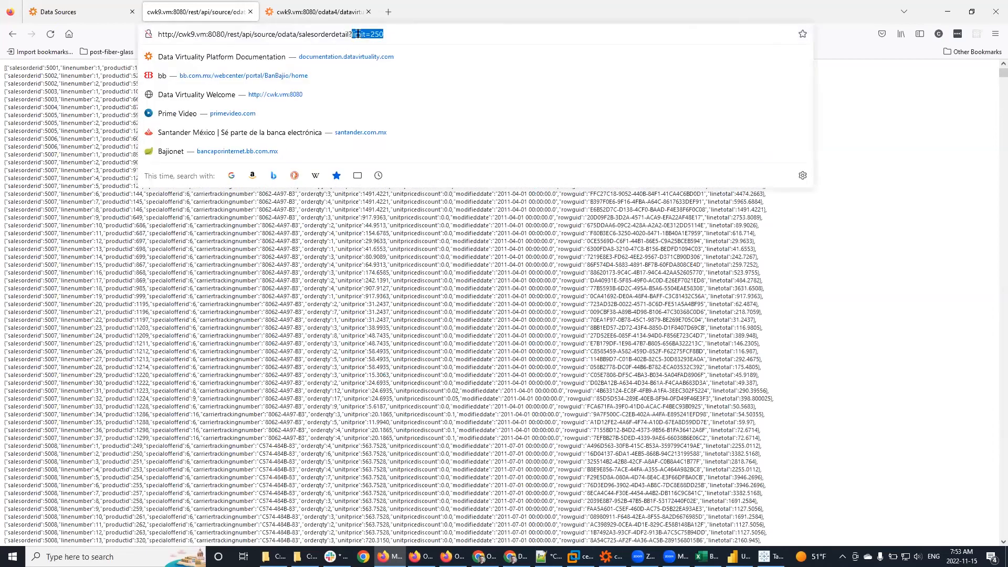
pyautogui.click(428, 37)
pyautogui.click(336, 17)
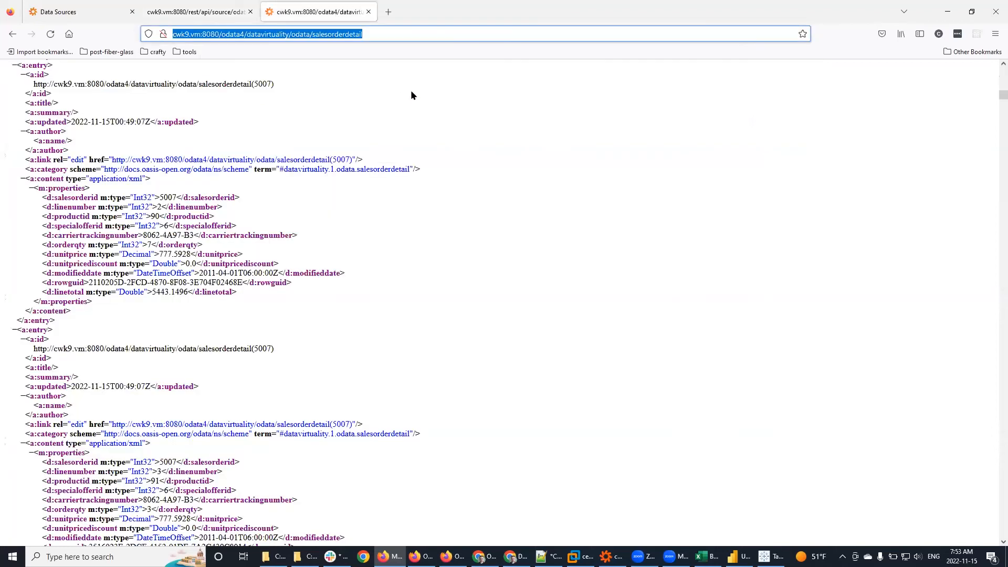
pyautogui.click(412, 92)
pyautogui.click(50, 34)
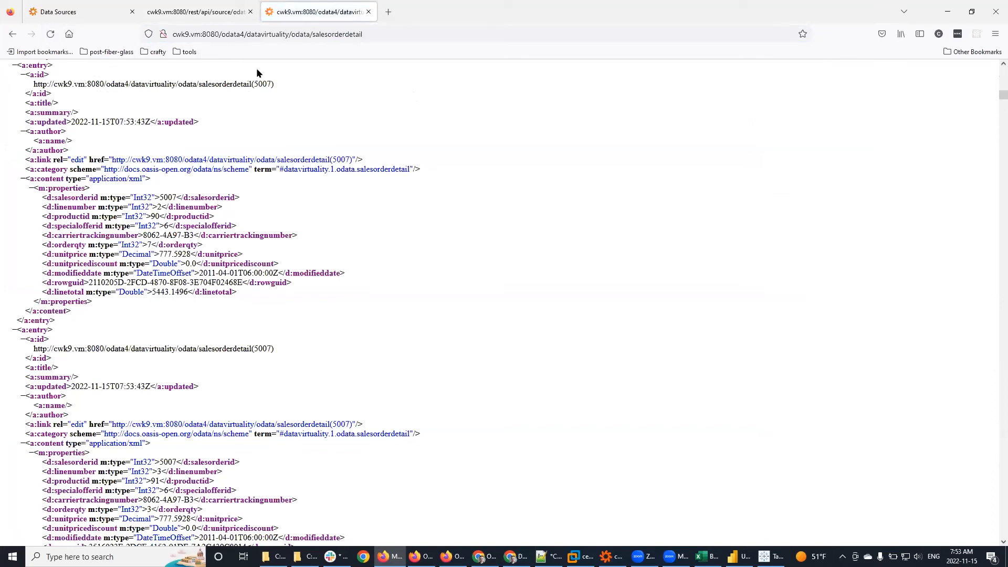
pyautogui.click(212, 14)
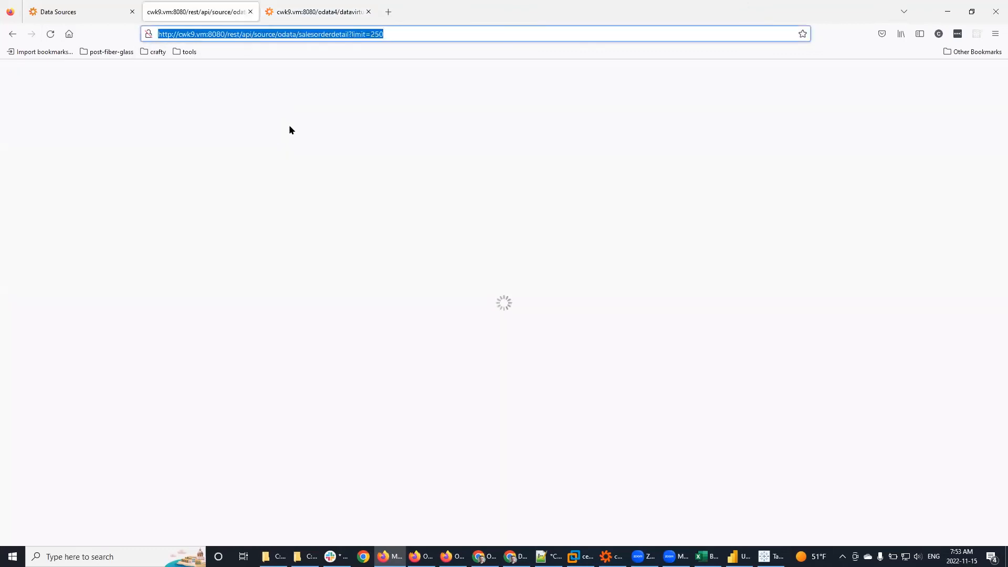
pyautogui.click(322, 15)
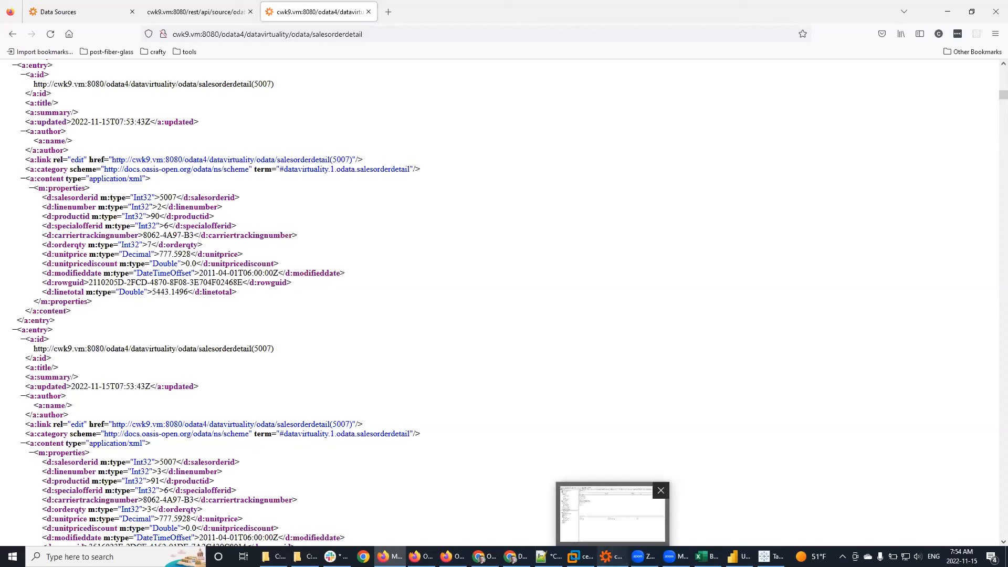
pyautogui.click(609, 556)
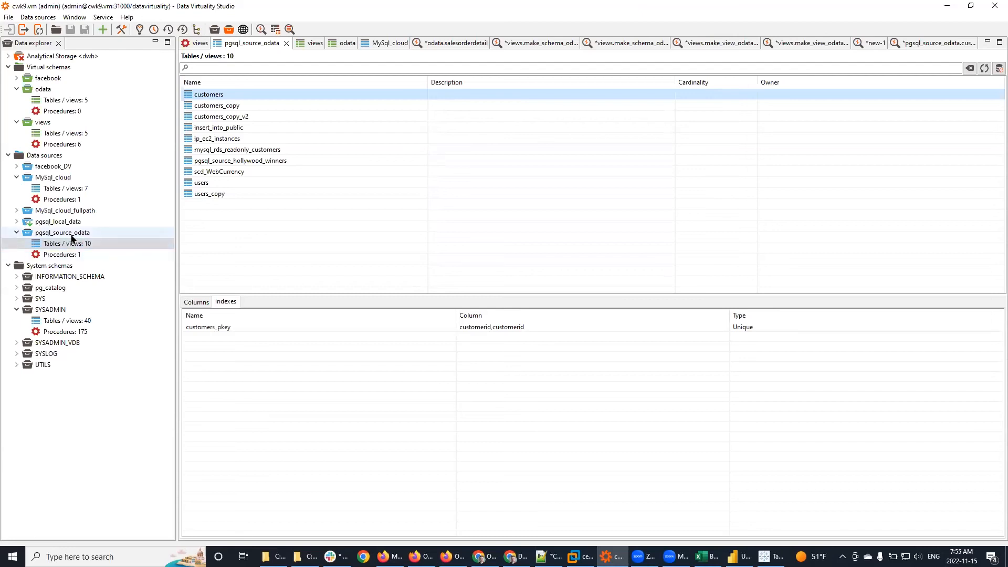
# Step: Review the pgsql_source_odata connection settings and close them unchanged
pyautogui.rightClick(72, 233)
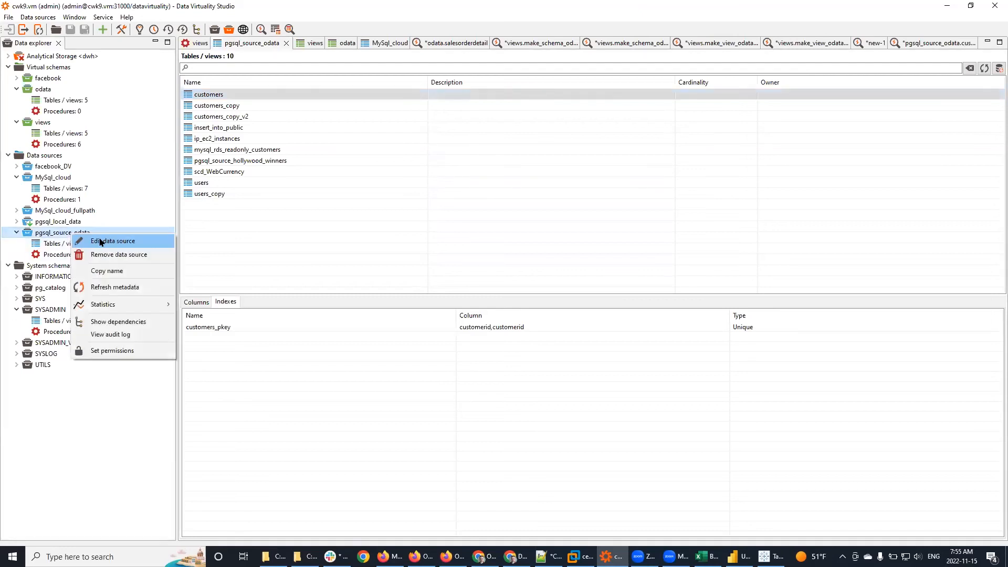
pyautogui.click(101, 242)
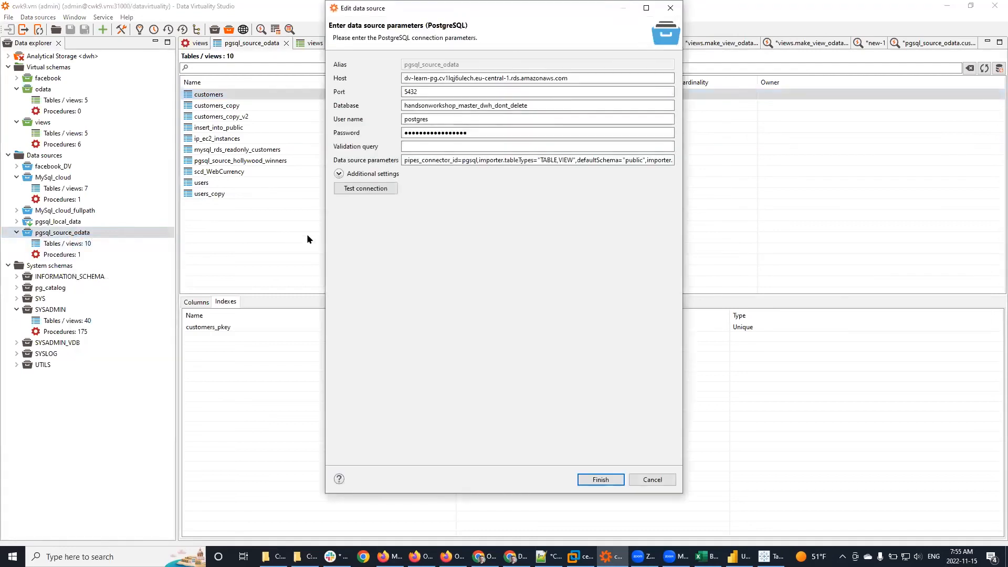
pyautogui.click(662, 479)
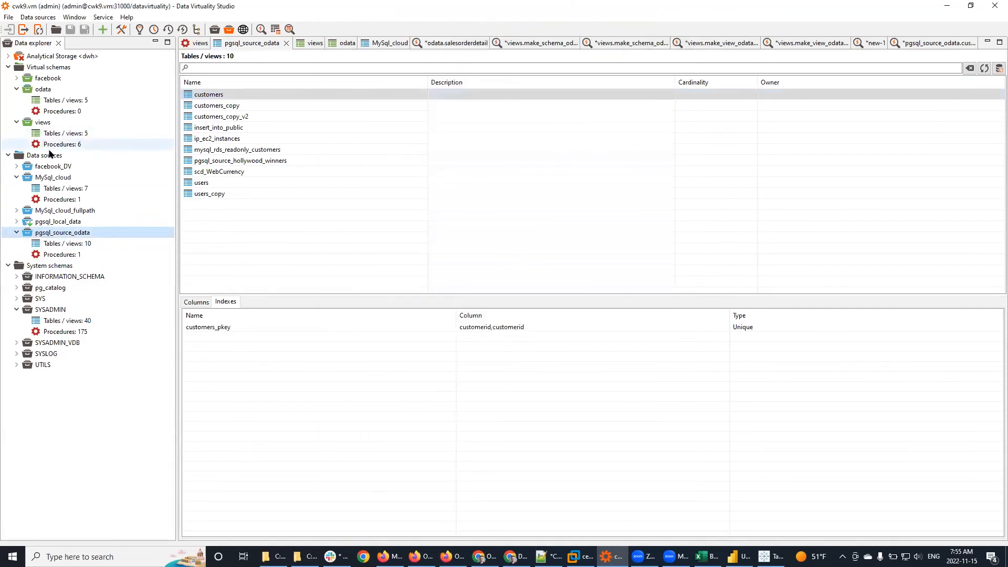
# Step: Start a new Data Virtuality Server data source, then cancel it before entering credentials
pyautogui.rightClick(39, 155)
pyautogui.click(80, 161)
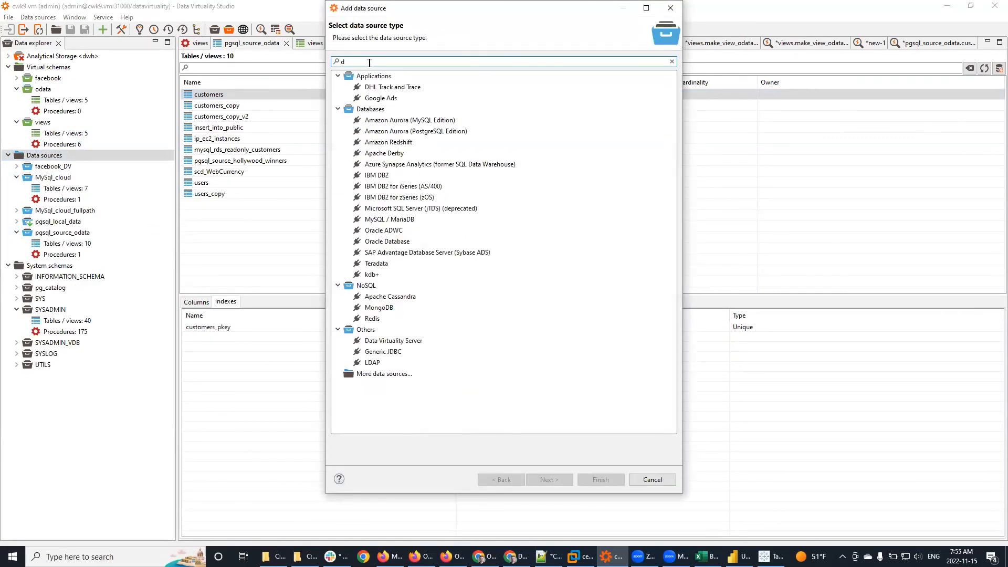
pyautogui.click(406, 342)
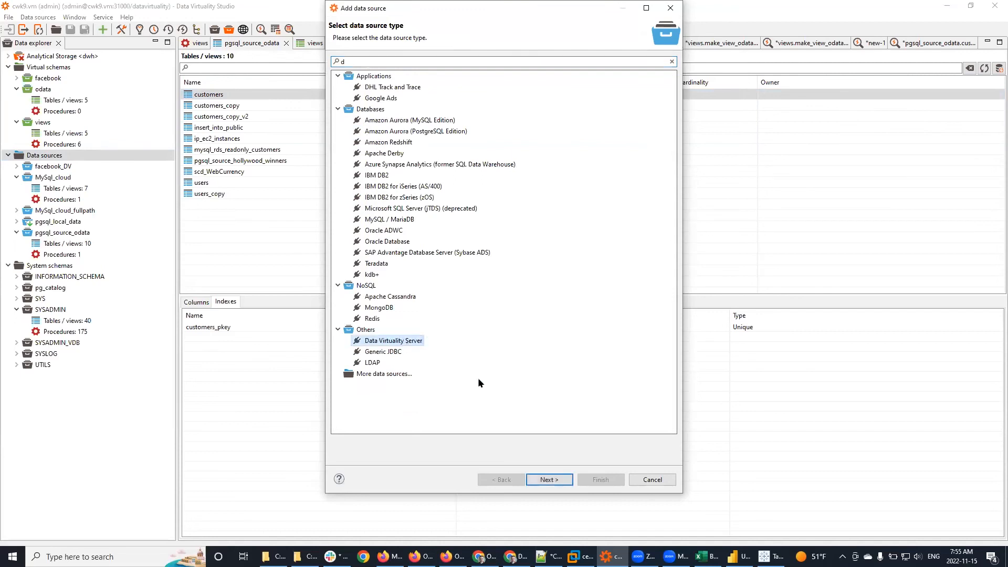
pyautogui.click(560, 478)
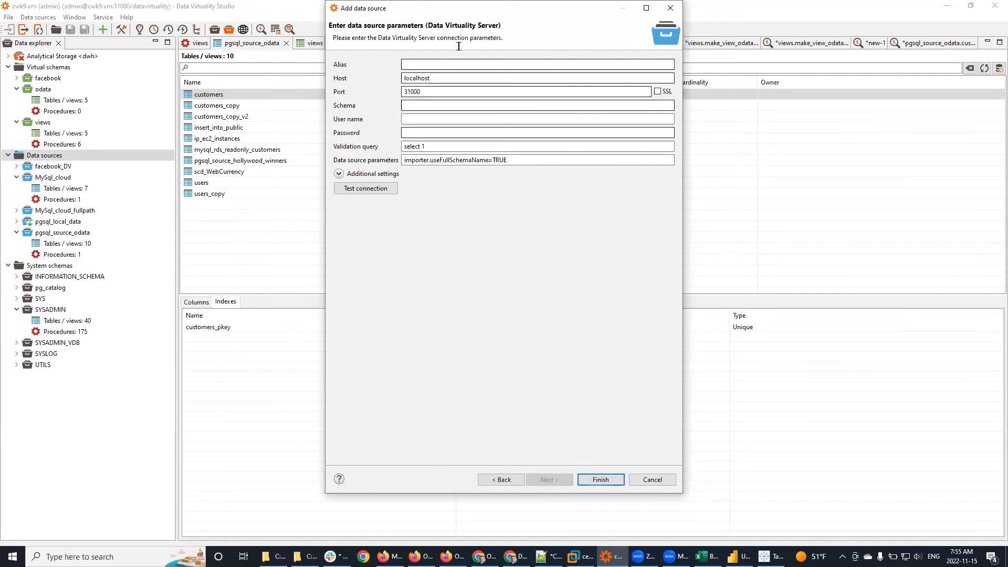
pyautogui.click(428, 121)
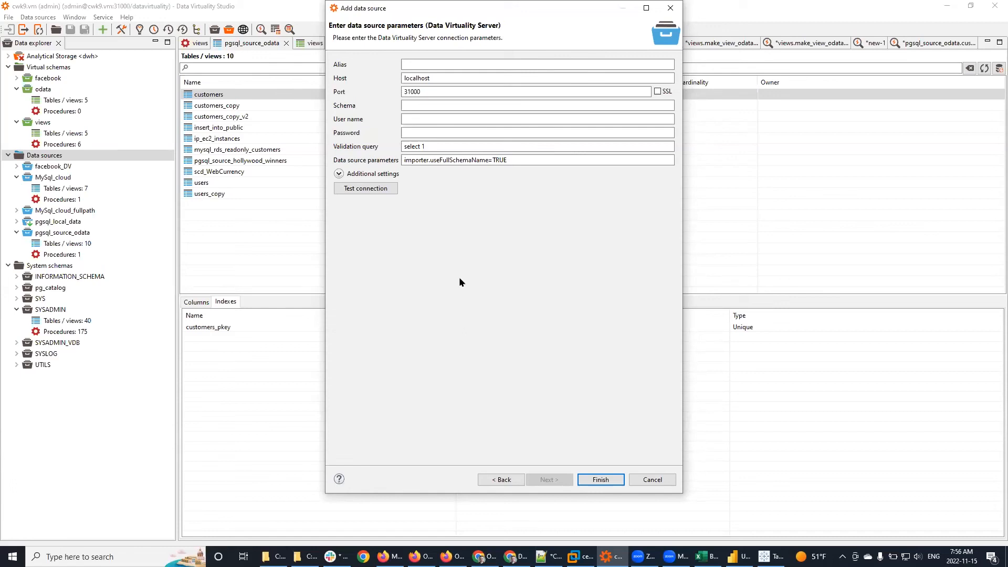
pyautogui.click(668, 477)
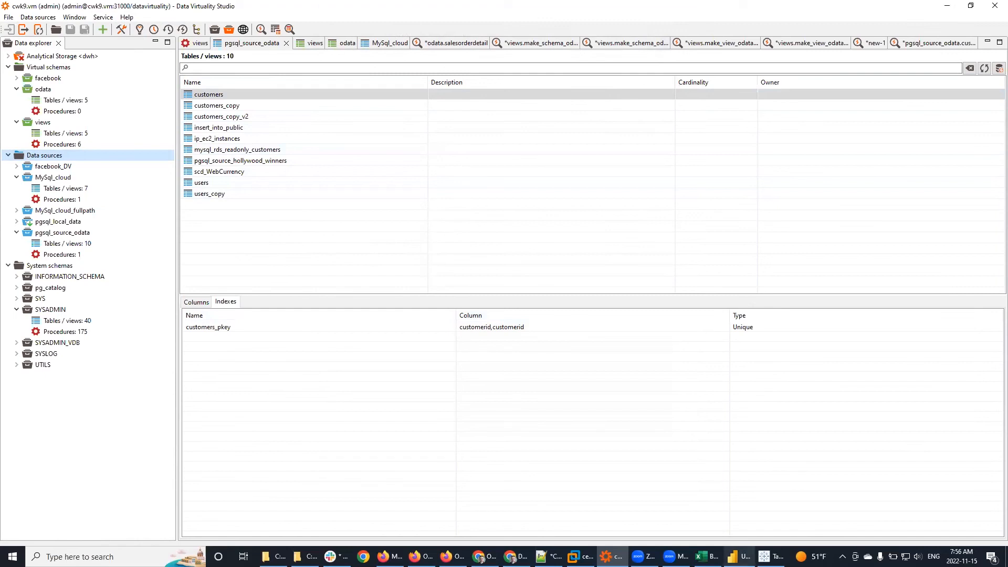
# Step: In Tableau, open the data source page for the customers OData source
pyautogui.click(738, 556)
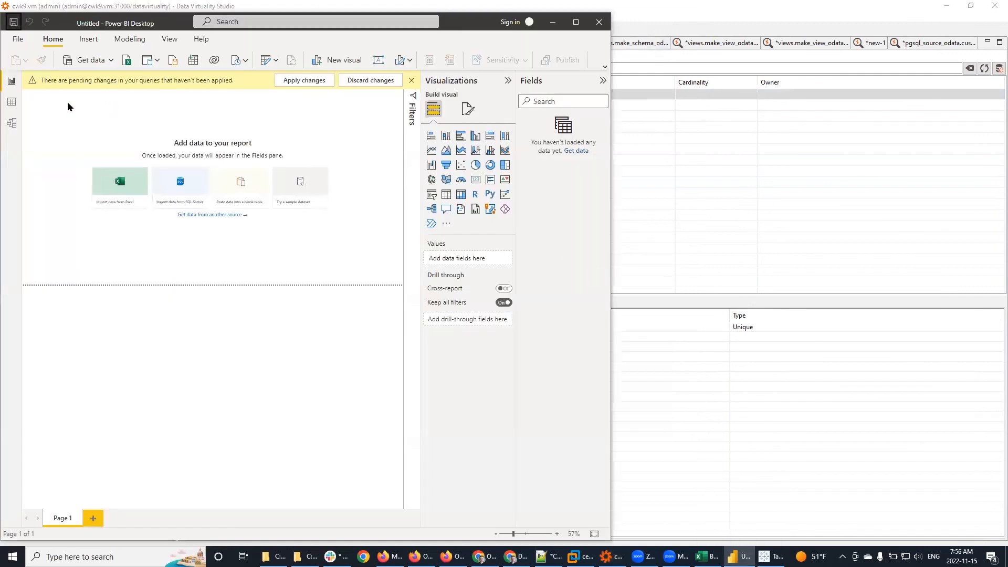
pyautogui.hotkey('alt', 'Tab')
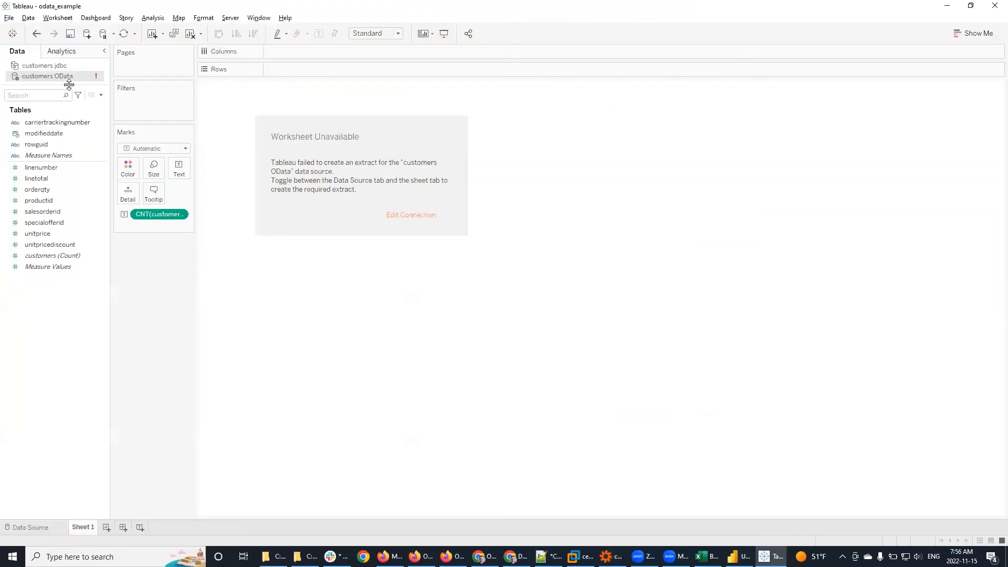
pyautogui.rightClick(48, 78)
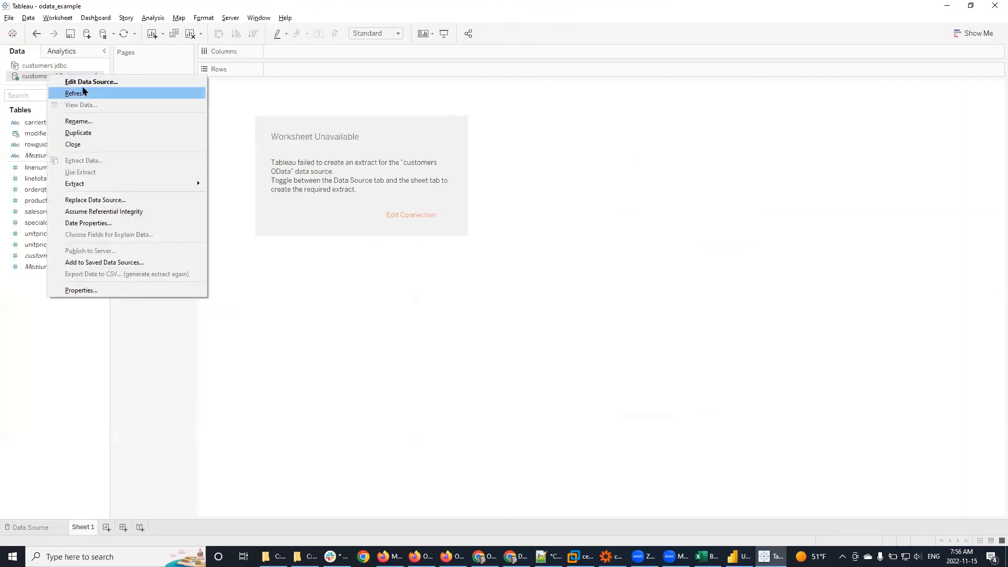
pyautogui.click(78, 82)
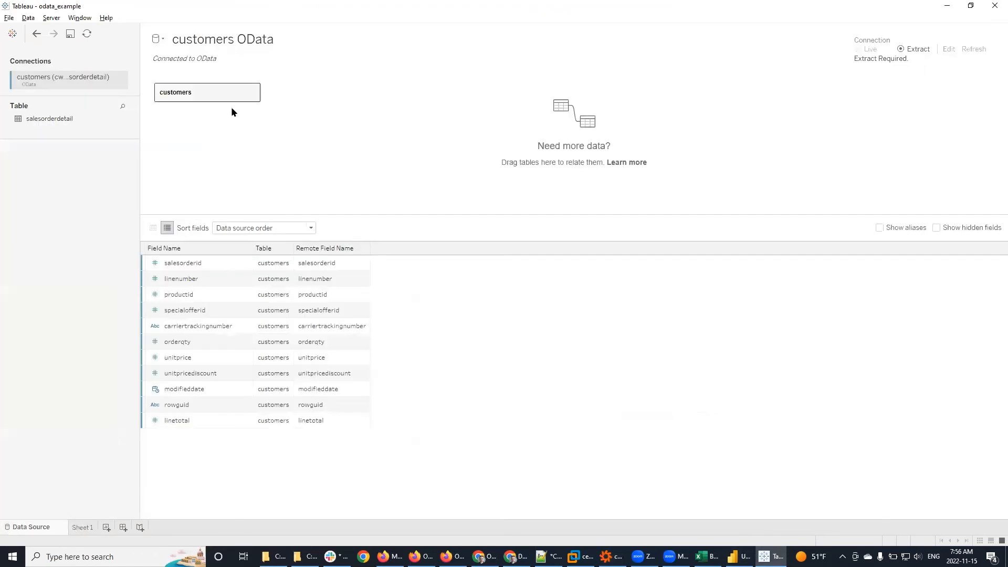
# Step: Check the customers OData connection's server URL, username and password in Edit Connection
pyautogui.rightClick(89, 76)
pyautogui.click(119, 84)
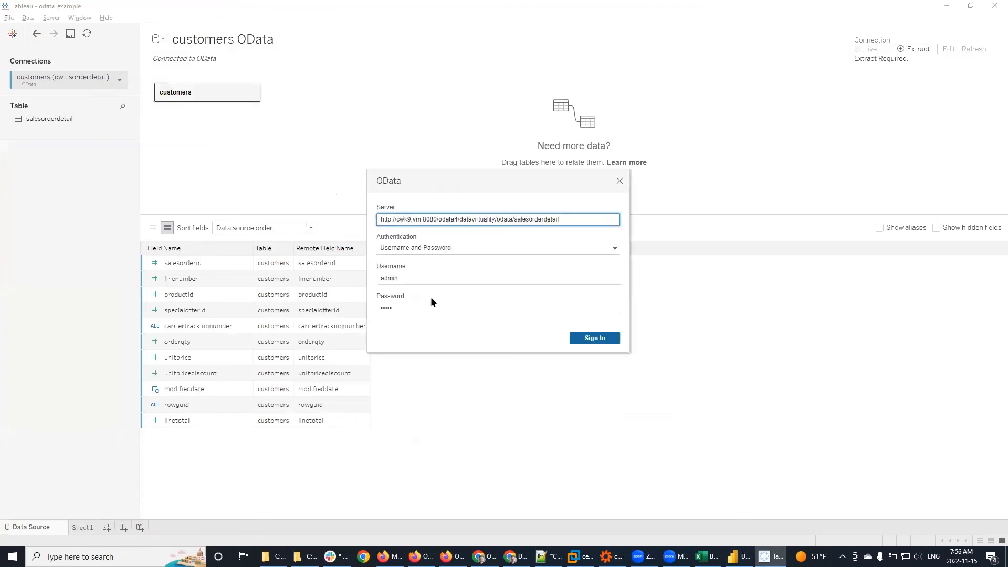
pyautogui.click(418, 306)
pyautogui.click(410, 278)
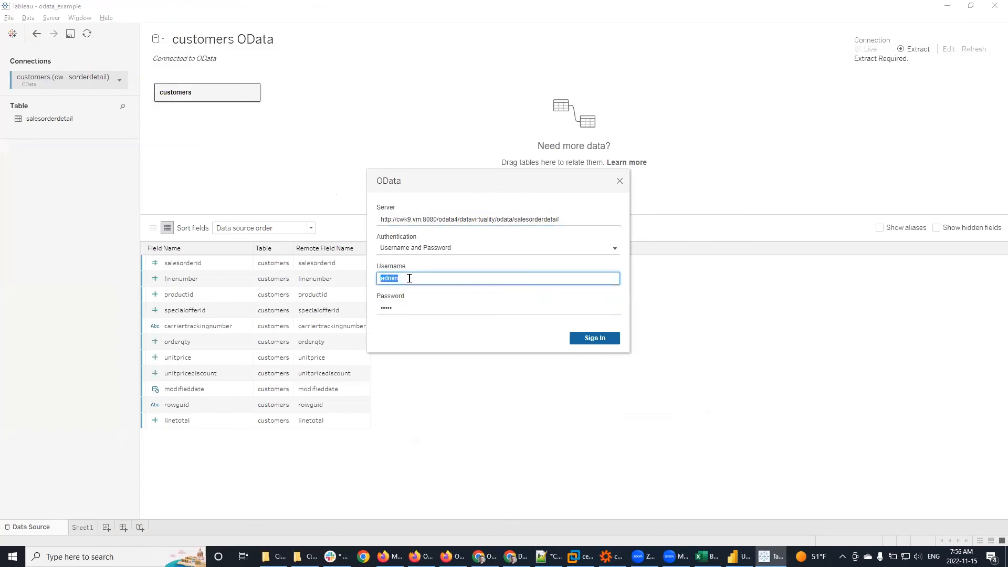
pyautogui.click(425, 312)
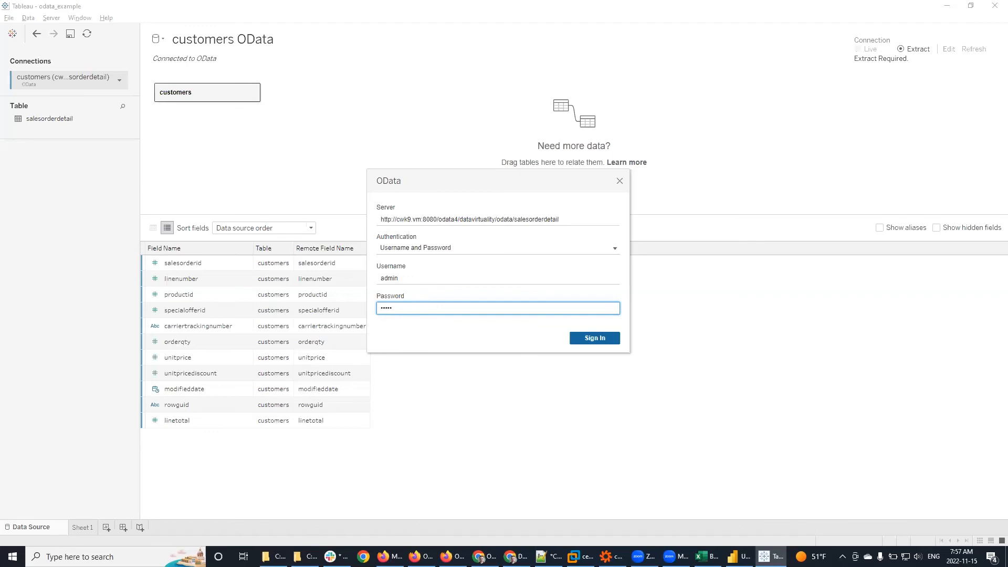
pyautogui.click(611, 557)
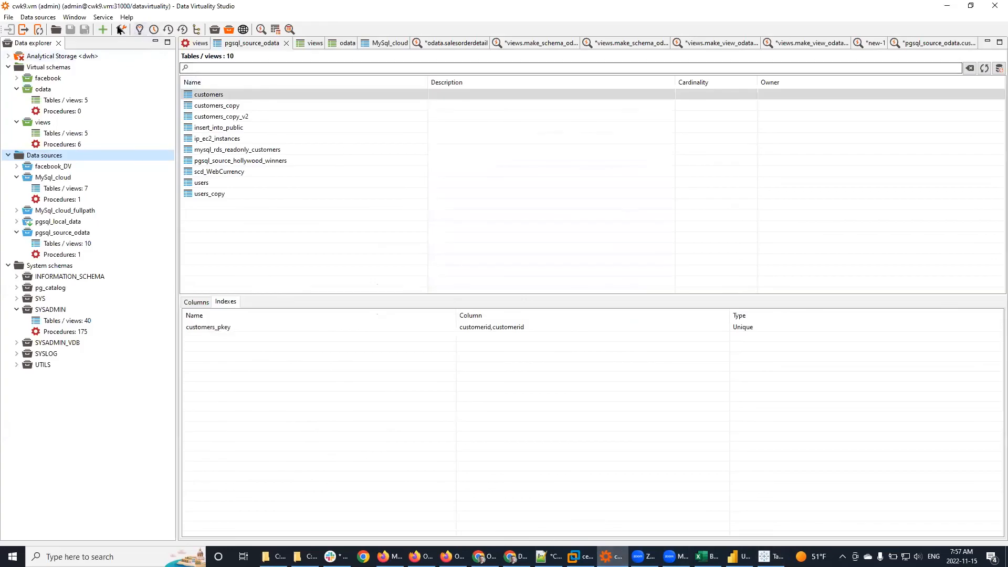
# Step: Open Service > Manage users and review the existing roles
pyautogui.click(102, 18)
pyautogui.click(135, 80)
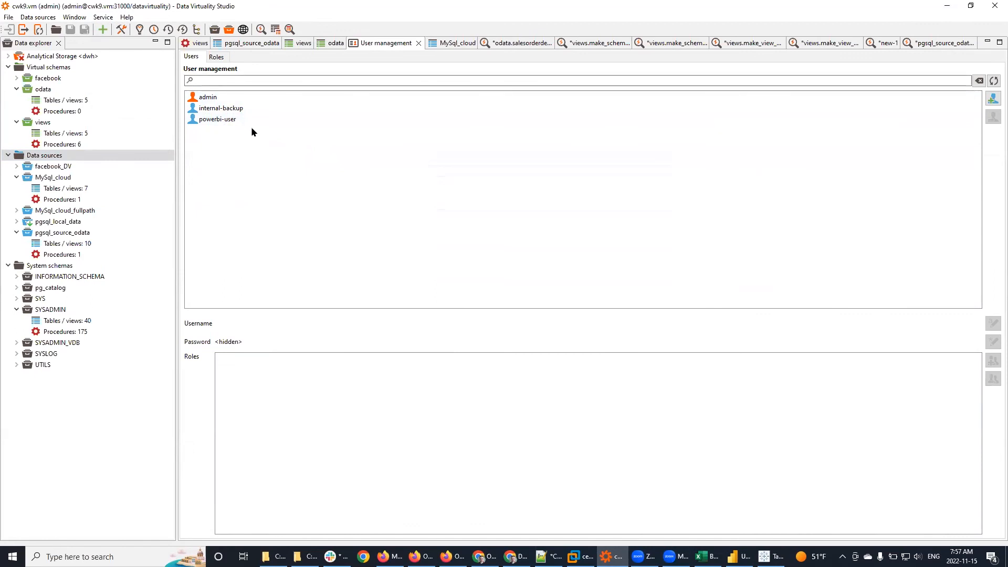
pyautogui.click(216, 57)
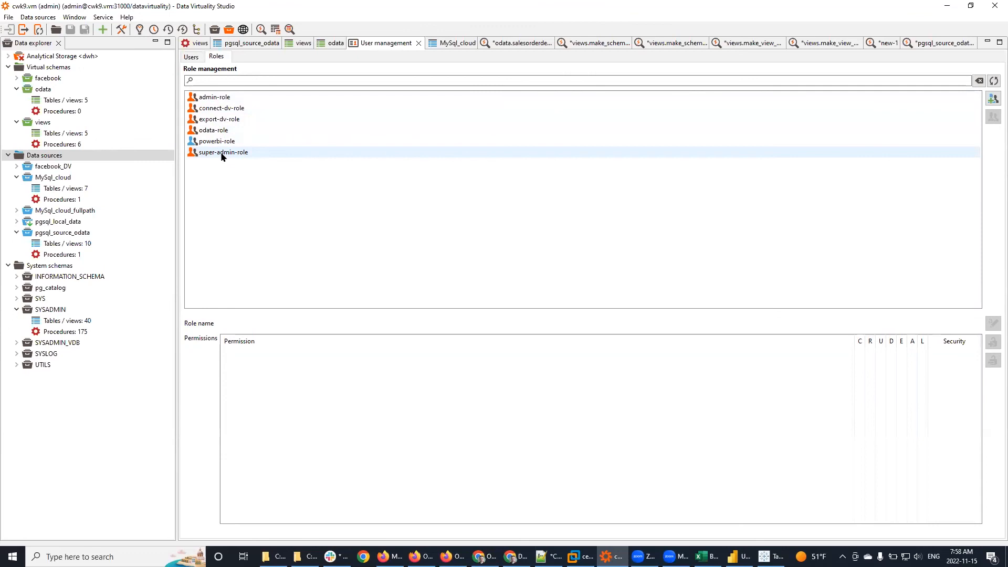
# Step: Close all editor tabs, including User management, discarding unsaved changes
pyautogui.rightClick(257, 44)
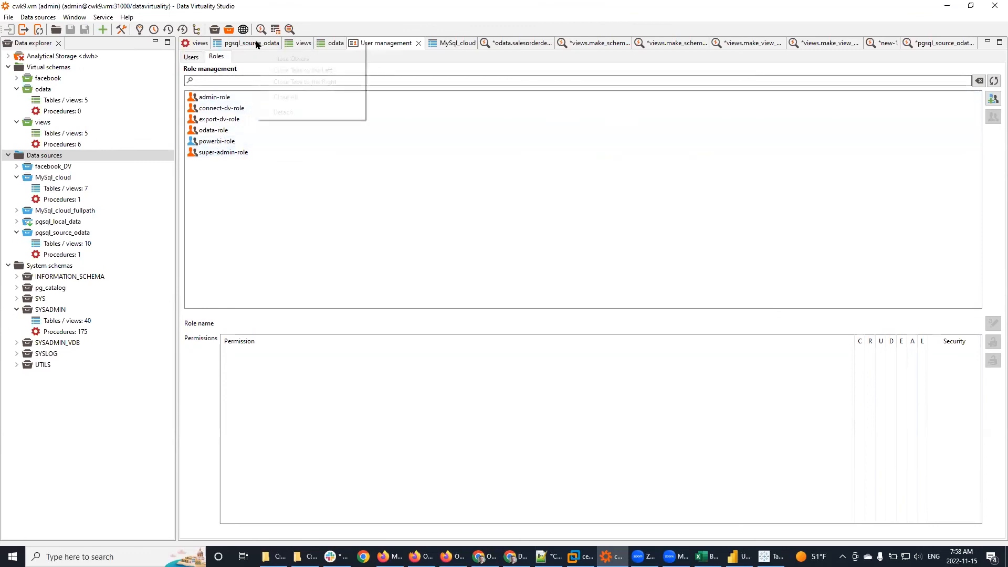
pyautogui.click(290, 98)
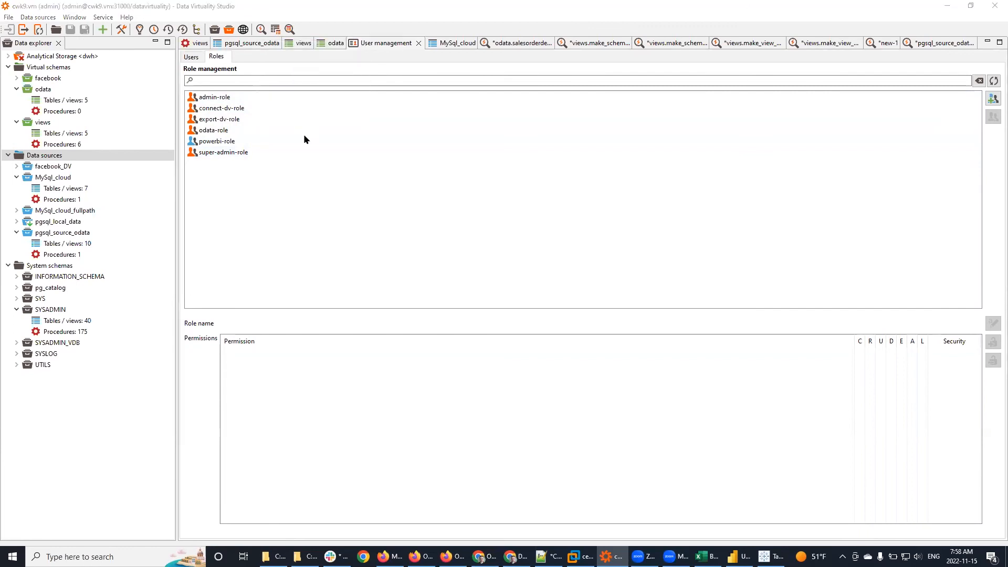
pyautogui.click(513, 318)
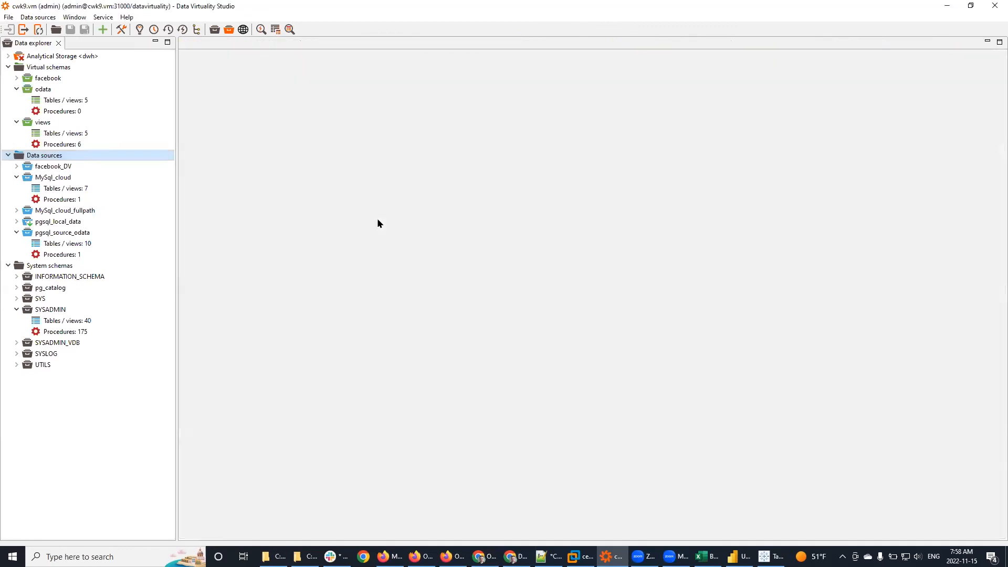
# Step: Add a permission row giving powerbi-role full CRUDEAL rights on the odata schema and apply it
pyautogui.click(45, 90)
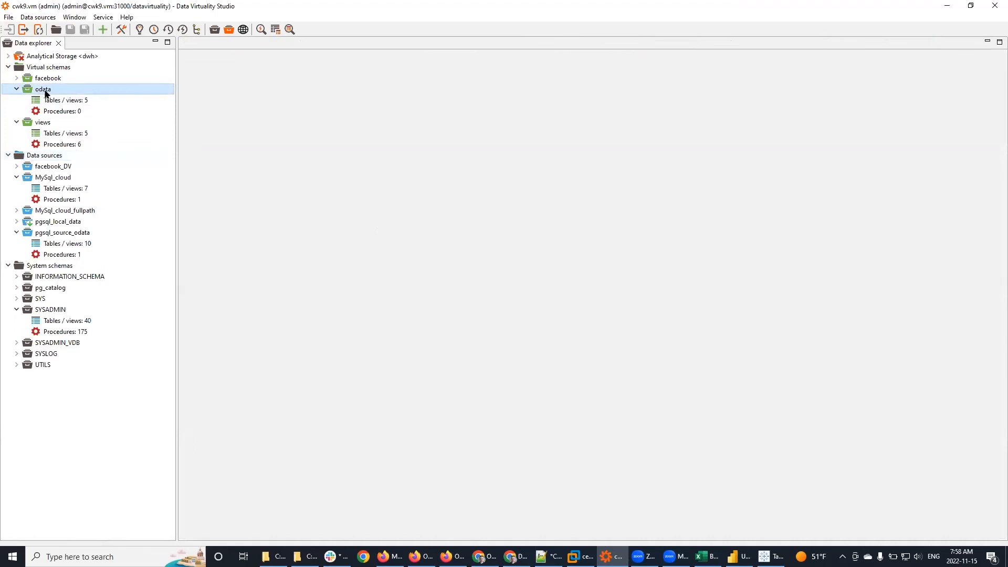
pyautogui.rightClick(45, 93)
pyautogui.click(113, 204)
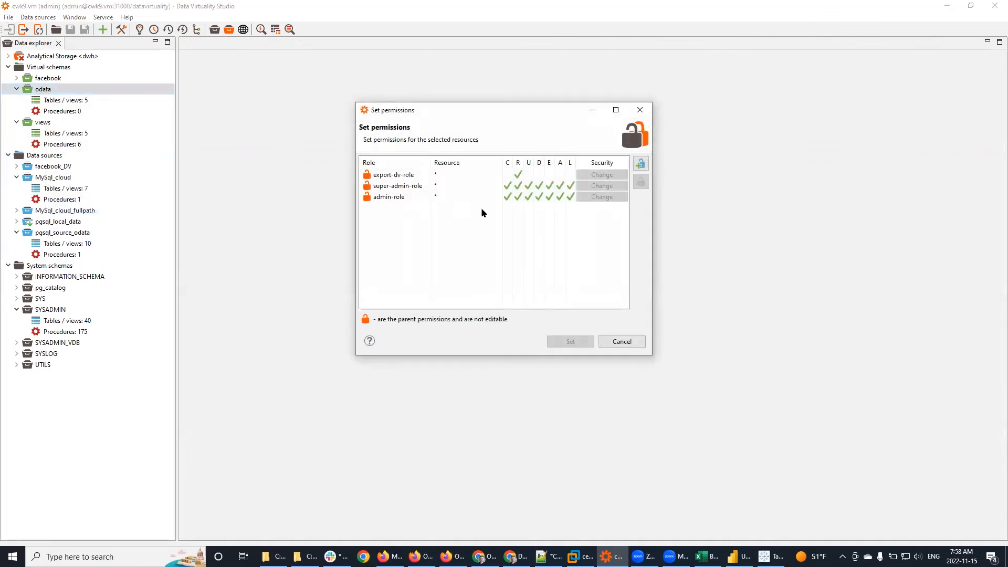
pyautogui.click(640, 164)
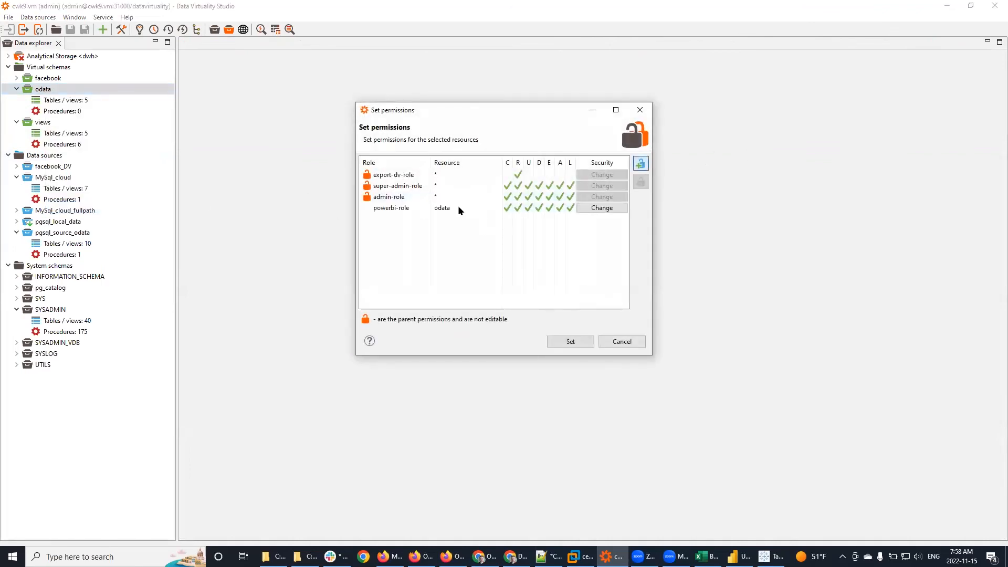
pyautogui.click(426, 208)
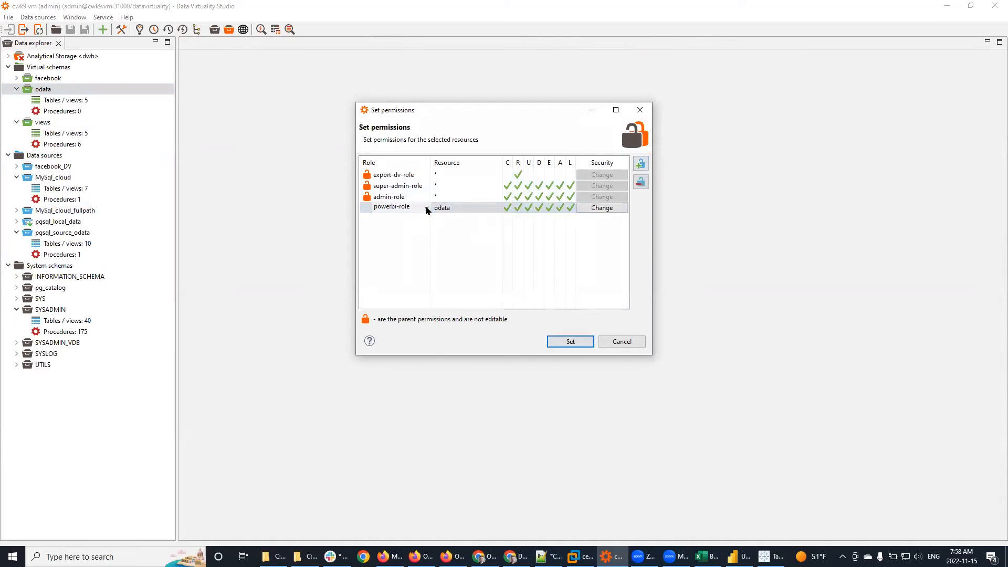
pyautogui.click(428, 207)
pyautogui.click(417, 218)
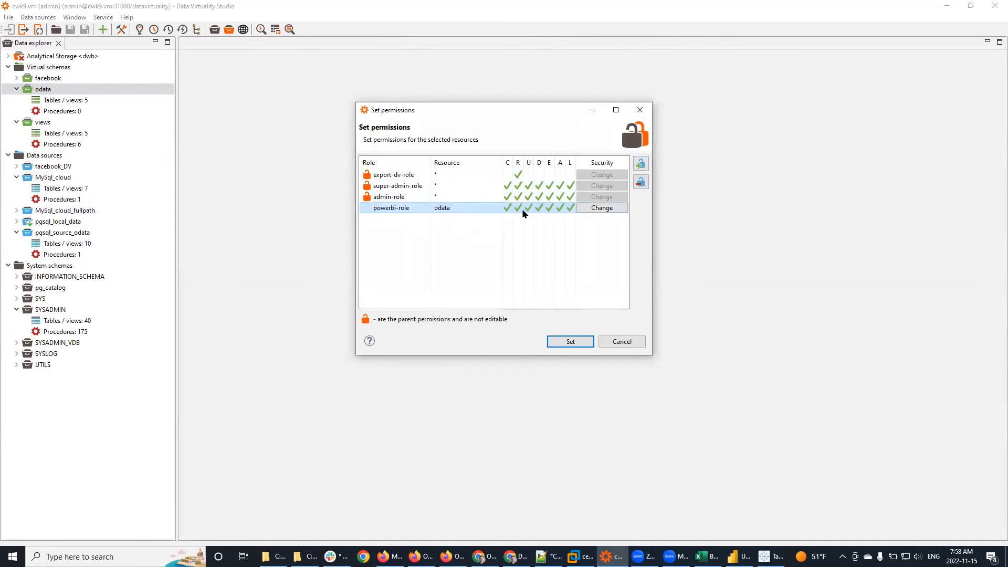
pyautogui.click(574, 341)
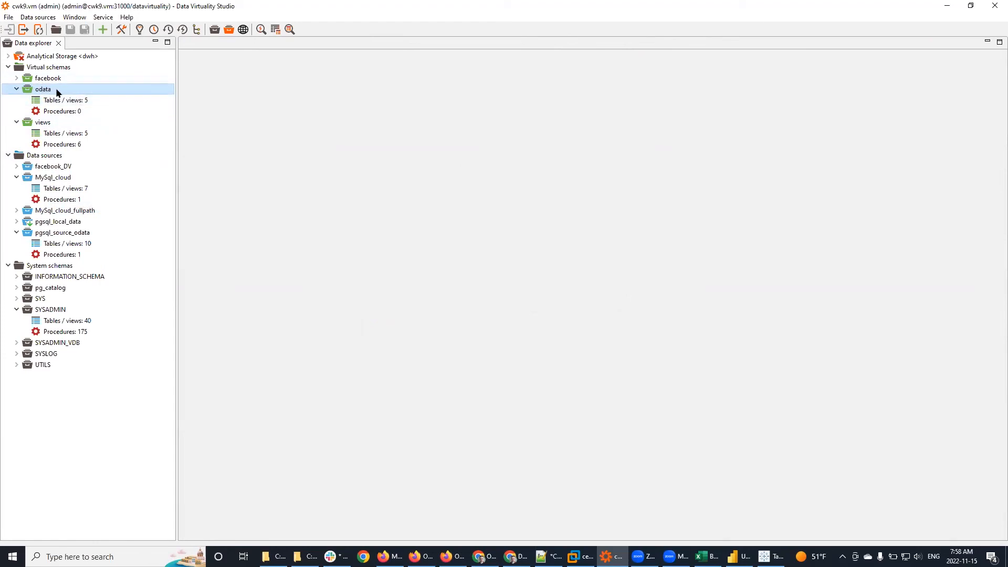
# Step: Show the salesorderheader view definition in the views schema
pyautogui.click(76, 133)
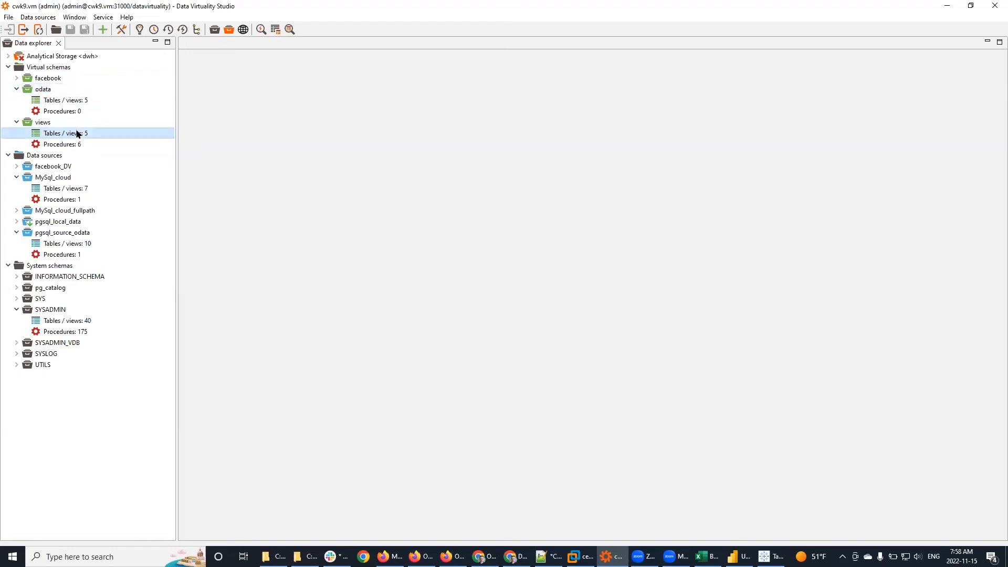
pyautogui.doubleClick(76, 133)
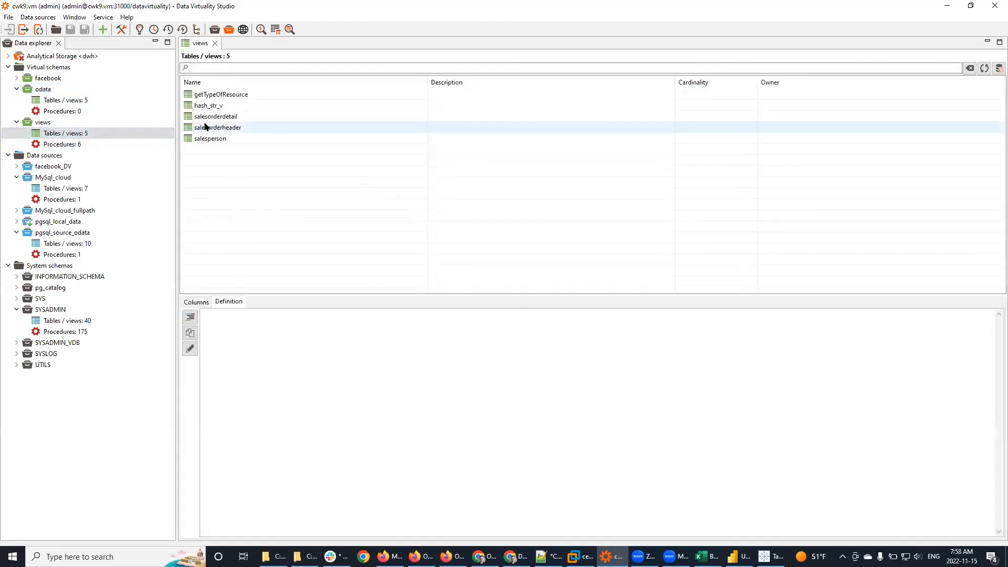
pyautogui.click(208, 128)
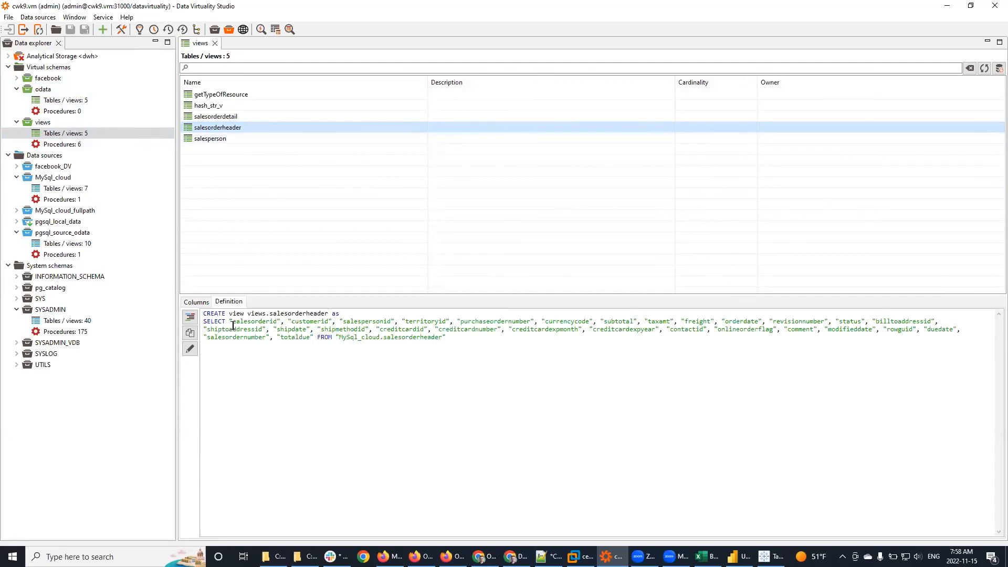
pyautogui.click(328, 314)
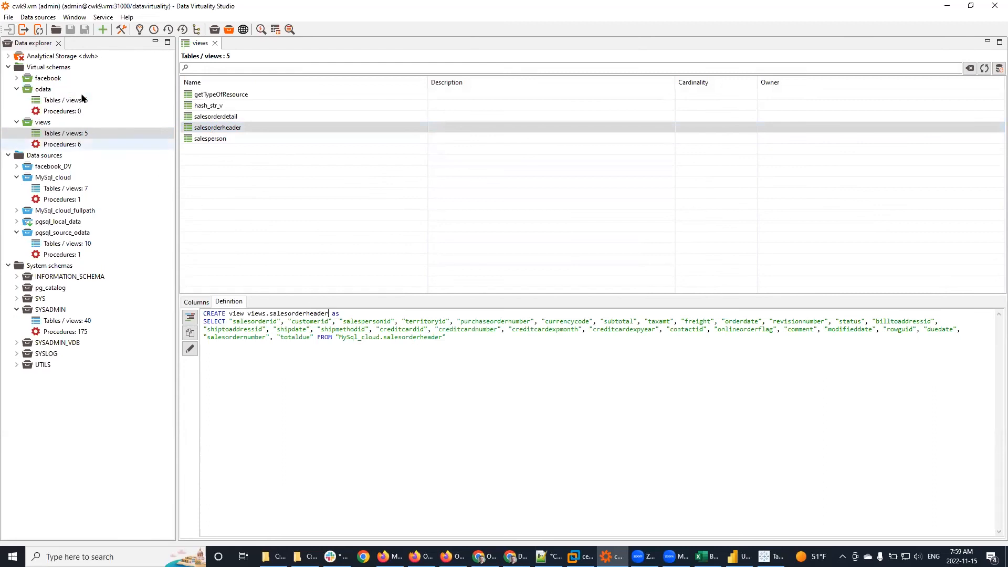
# Step: Show the odata salesorderheader definition, enlarged to reveal its typed columns and salesorderid primary key
pyautogui.click(80, 101)
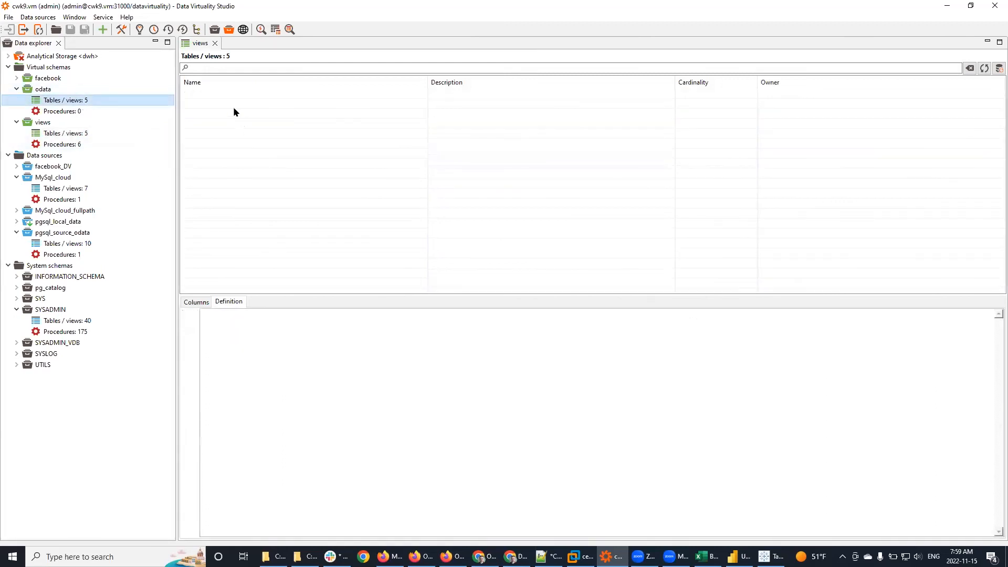
pyautogui.click(225, 129)
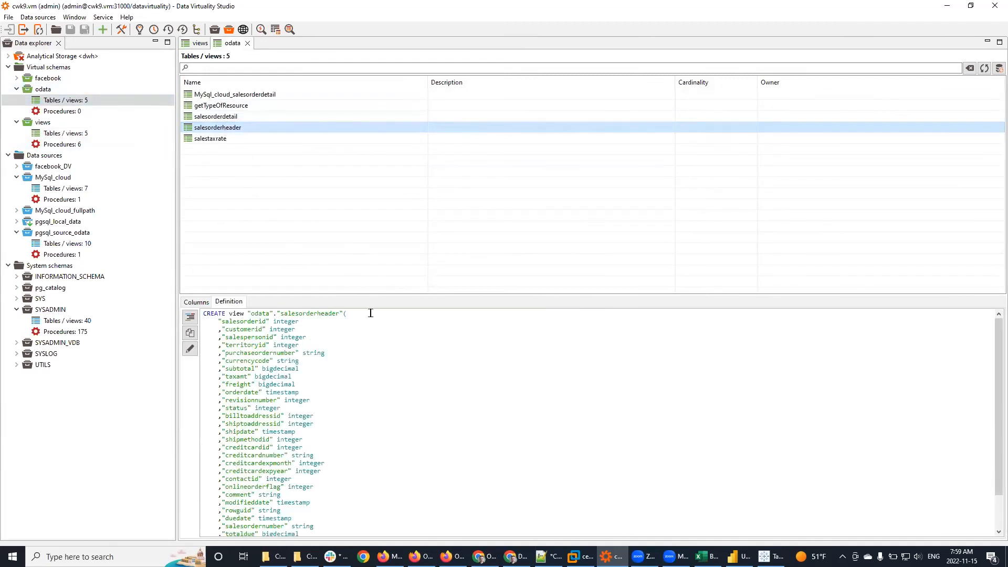
pyautogui.moveTo(449, 294); pyautogui.dragTo(434, 175)
pyautogui.click(444, 269)
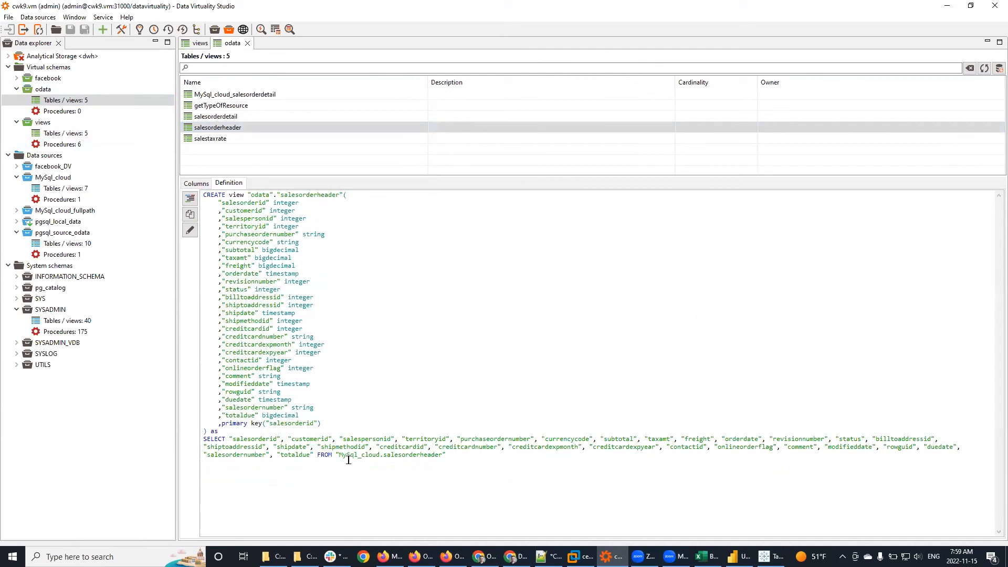
pyautogui.click(317, 455)
pyautogui.click(97, 133)
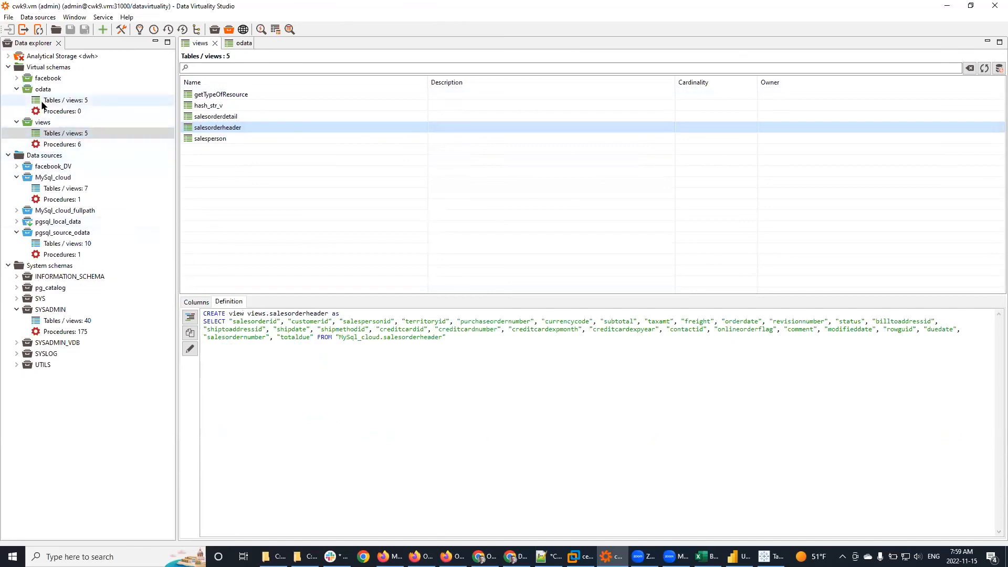
pyautogui.click(94, 101)
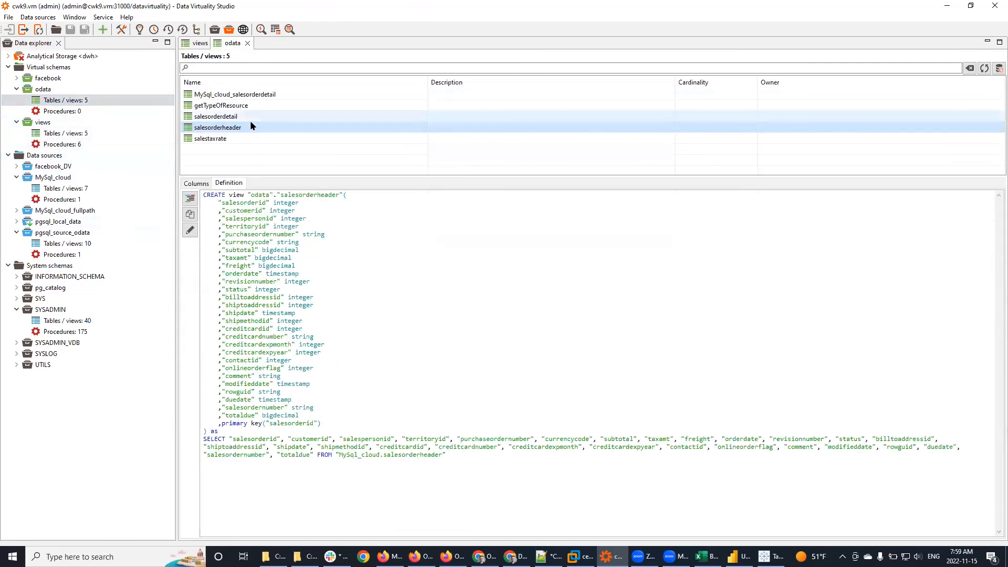